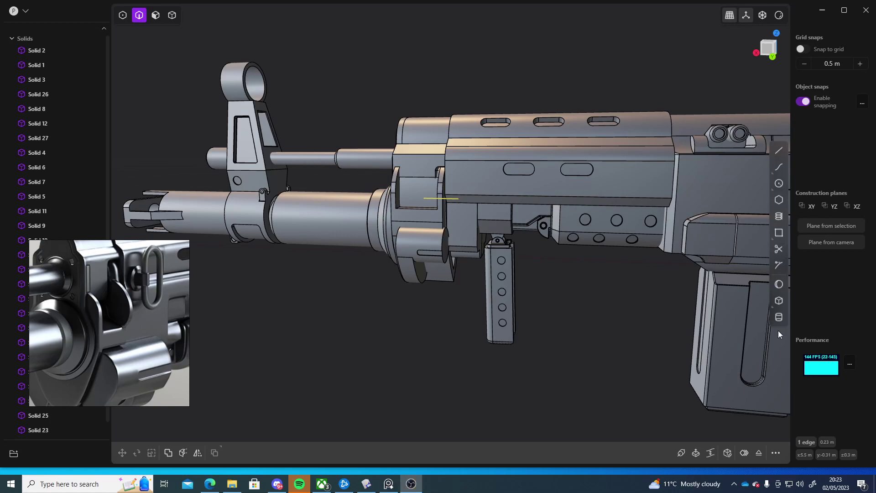
# In the back view, draw a vertical line about 0.1 m long across the muzzle's upper prong near its base
pyautogui.scroll(-5, 559, 294)
pyautogui.moveTo(577, 296); pyautogui.dragTo(657, 317, button='middle')
pyautogui.scroll(5, 658, 319)
pyautogui.scroll(-6, 622, 211)
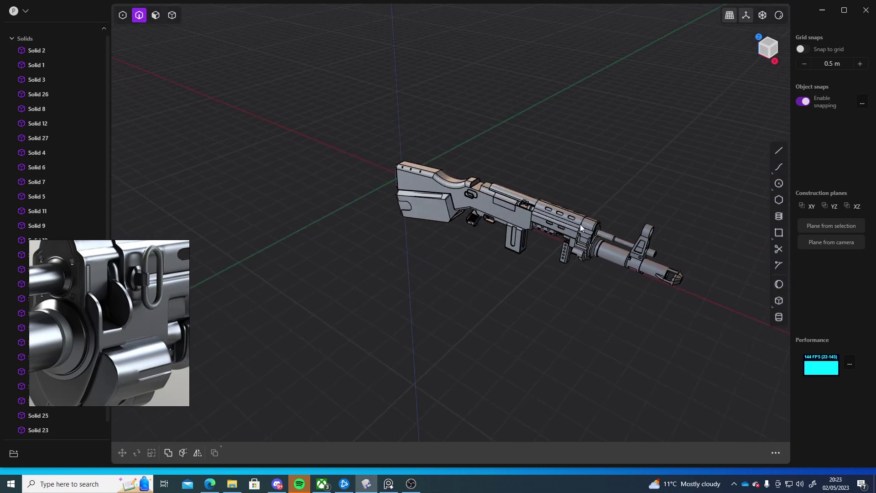
pyautogui.moveTo(579, 224); pyautogui.dragTo(354, 299, button='middle')
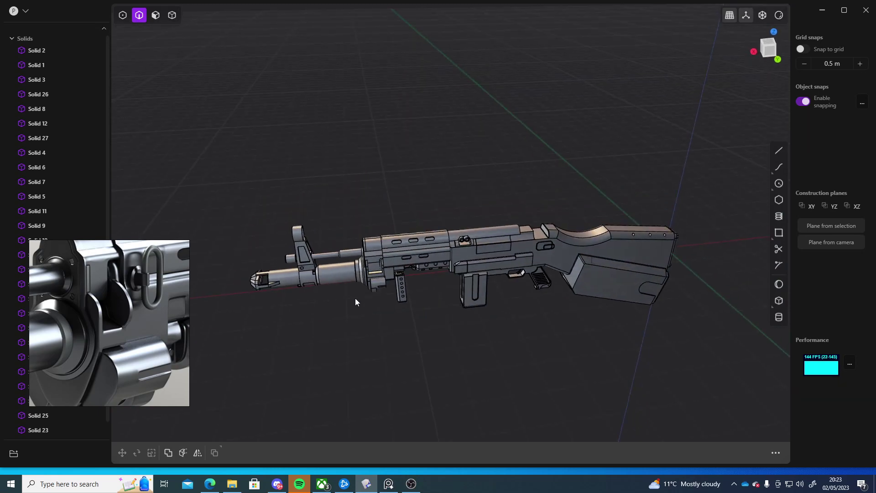
pyautogui.scroll(3, 363, 279)
pyautogui.scroll(5, 365, 281)
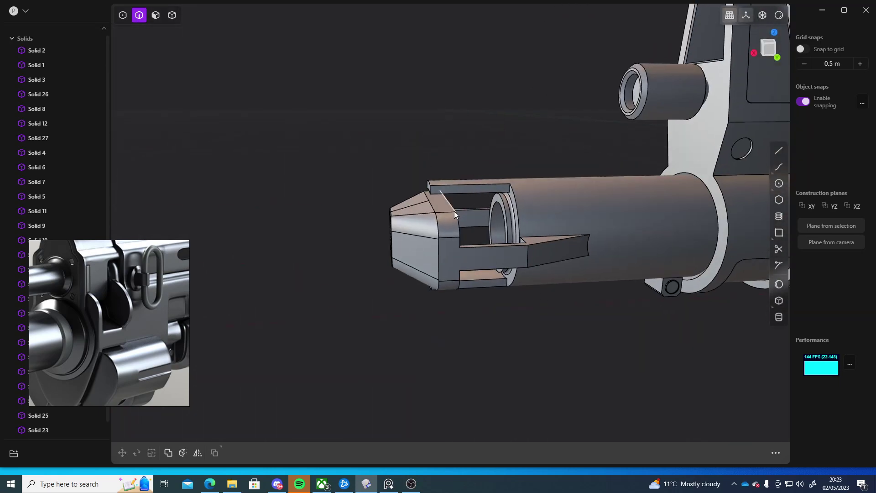
pyautogui.moveTo(456, 193); pyautogui.dragTo(434, 191, button='middle')
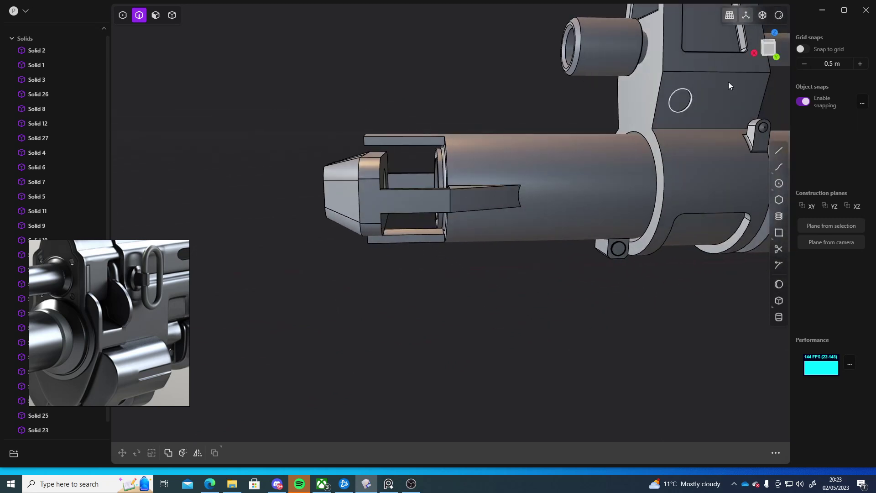
pyautogui.click(770, 49)
pyautogui.scroll(-2, 459, 270)
pyautogui.scroll(4, 501, 278)
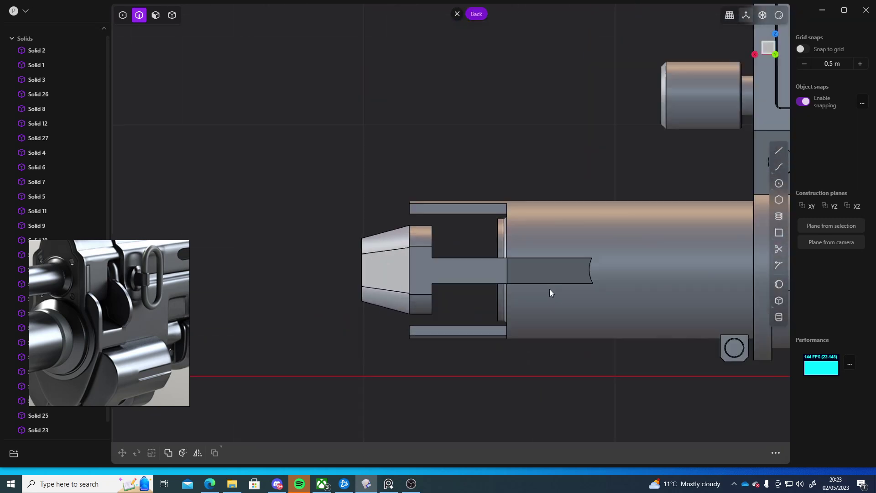
pyautogui.scroll(2, 549, 288)
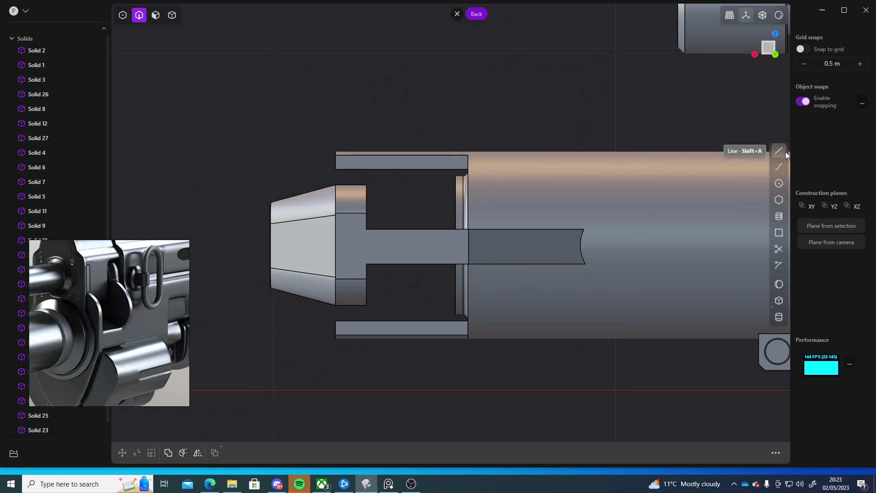
pyautogui.click(778, 150)
pyautogui.click(443, 119)
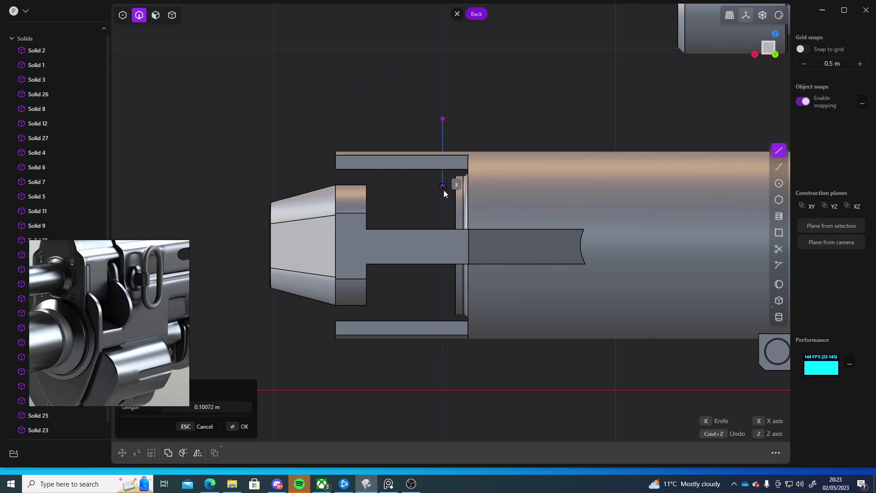
pyautogui.click(443, 190)
pyautogui.press('Return')
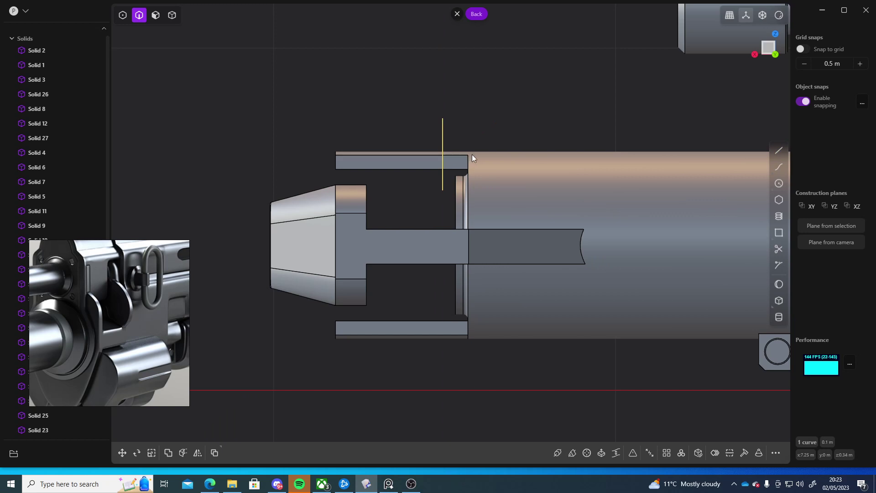
# Place a copy of the vertical line about 0.25 m straight down, crossing the muzzle's lower prong
pyautogui.press('g')
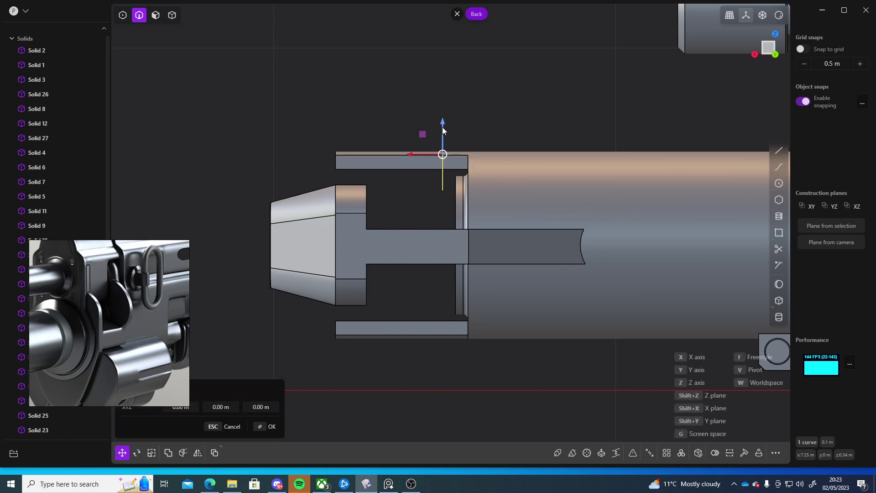
pyautogui.moveTo(442, 127); pyautogui.dragTo(443, 299)
pyautogui.press('Return')
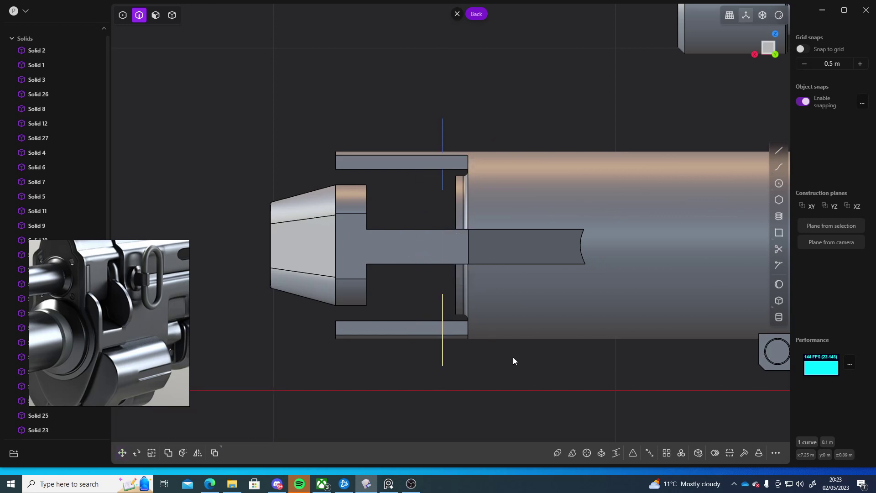
# Cut the muzzle solid with the two vertical lines at the upper and lower prongs
pyautogui.keyDown('shift'); pyautogui.moveTo(516, 358); pyautogui.dragTo(499, 333, button='middle'); pyautogui.keyUp('shift')
pyautogui.press('4')
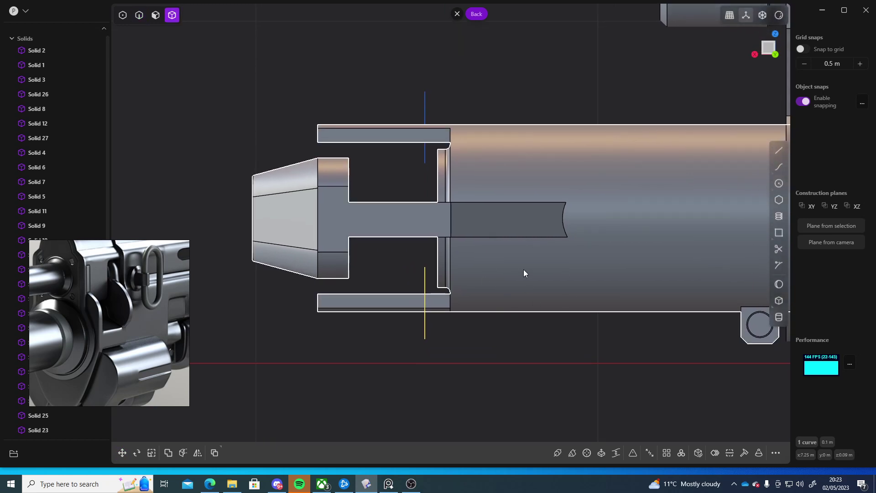
pyautogui.click(534, 273)
pyautogui.press('c')
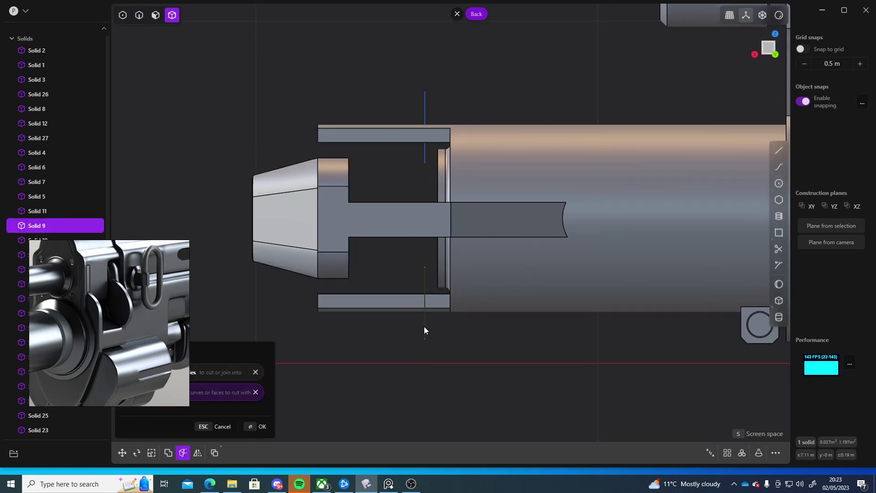
pyautogui.press('Return')
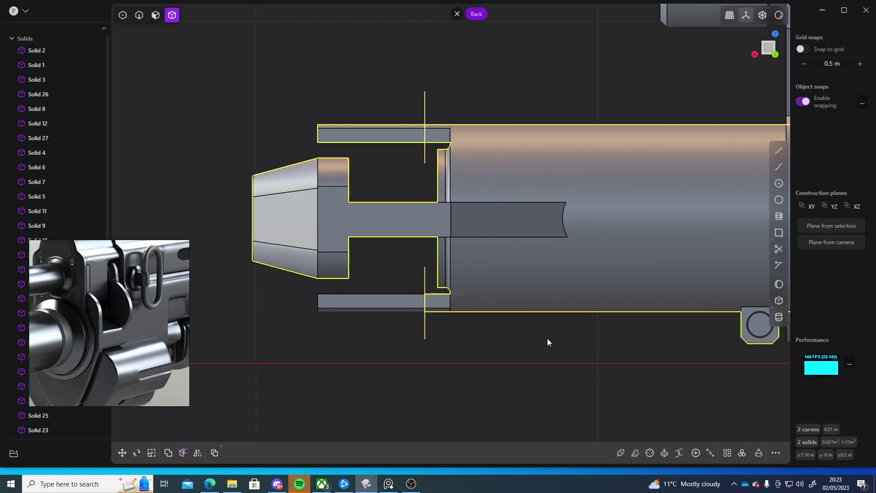
# Delete the cut-off front pieces of the lower and upper prongs
pyautogui.keyDown('shift'); pyautogui.moveTo(454, 351); pyautogui.dragTo(460, 360, button='middle'); pyautogui.keyUp('shift')
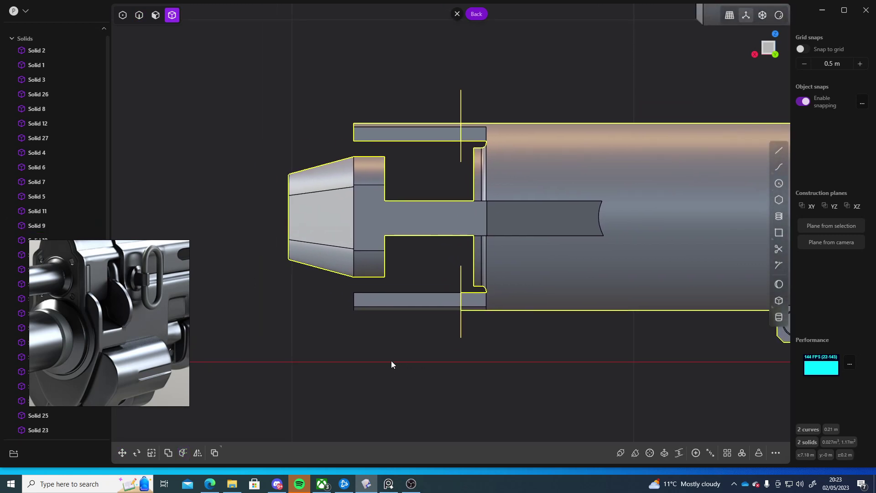
pyautogui.click(394, 356)
pyautogui.click(418, 305)
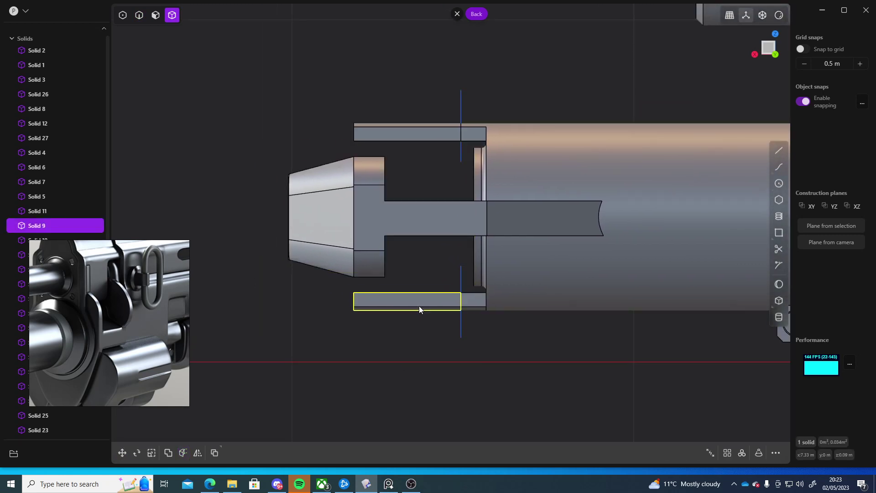
pyautogui.press('Delete')
pyautogui.click(432, 125)
pyautogui.press('Delete')
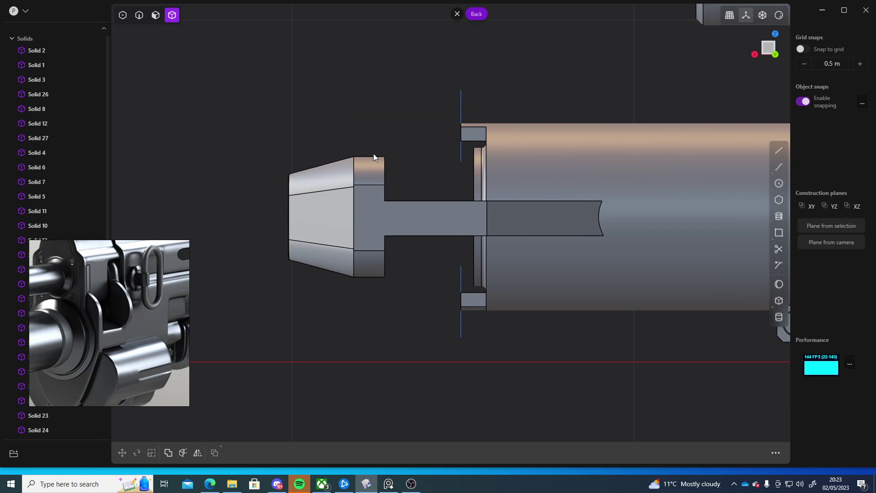
# Delete the two vertical cutting lines
pyautogui.scroll(-2, 54, 413)
pyautogui.click(48, 417)
pyautogui.keyDown('shift'); pyautogui.click(52, 430); pyautogui.keyUp('shift')
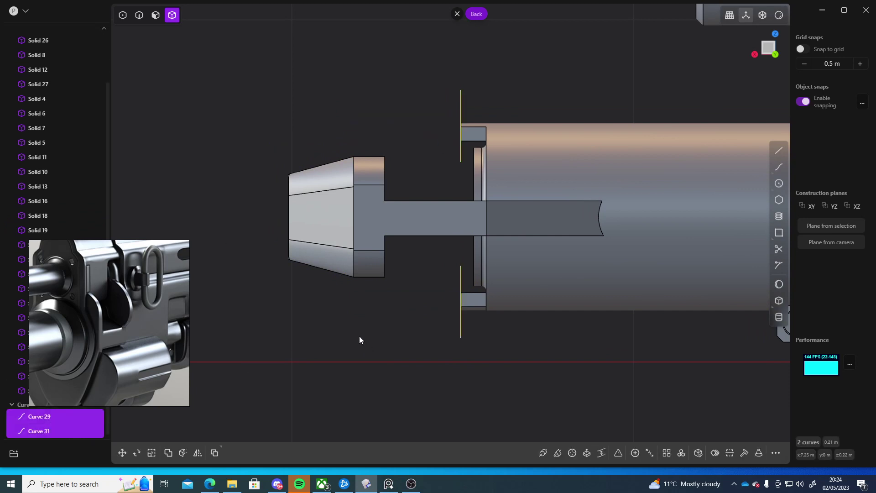
pyautogui.press('Delete')
# In the top view, draw a line about 0.11 m long from the prong stub's upper corner to the muzzle cap's edge
pyautogui.moveTo(419, 303); pyautogui.dragTo(394, 285, button='middle')
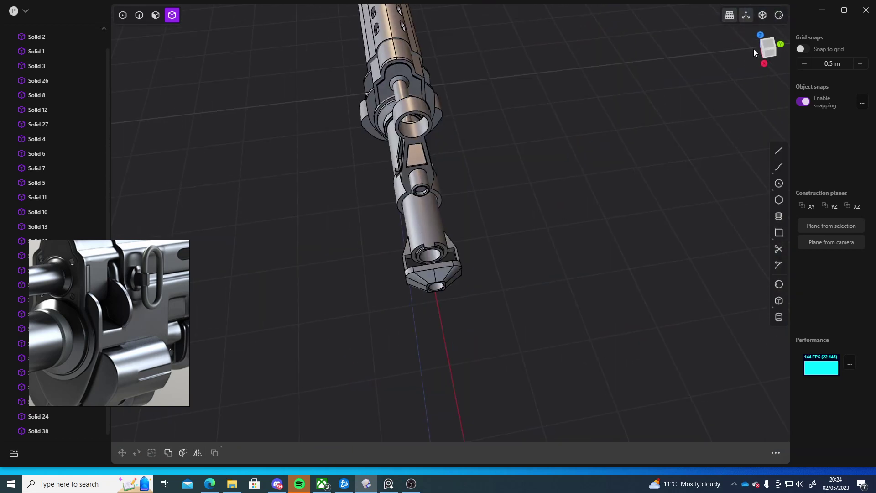
pyautogui.moveTo(754, 49); pyautogui.dragTo(657, 192, button='middle')
pyautogui.click(772, 49)
pyautogui.keyDown('shift'); pyautogui.moveTo(626, 235); pyautogui.dragTo(439, 147, button='middle'); pyautogui.keyUp('shift')
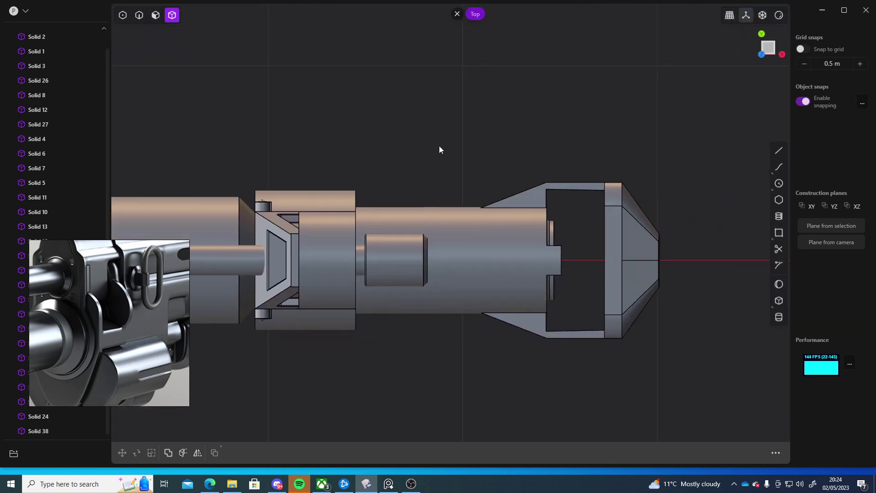
pyautogui.scroll(15, 439, 150)
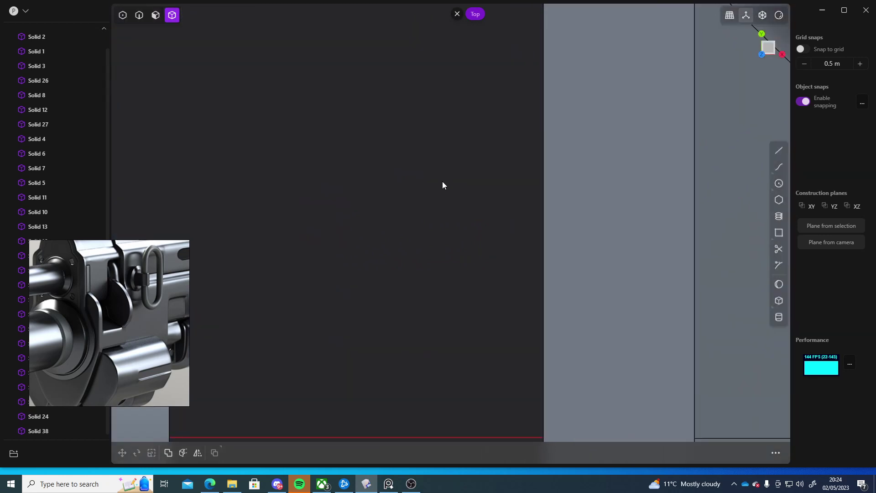
pyautogui.scroll(-5, 456, 155)
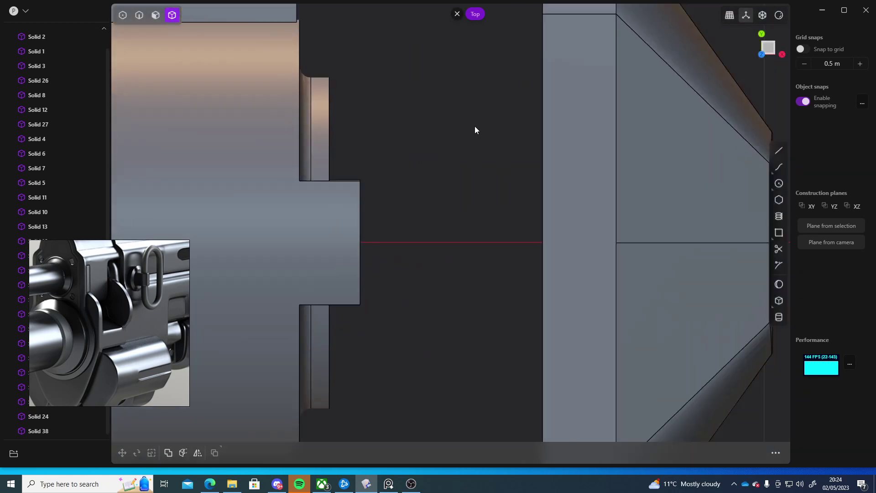
pyautogui.click(778, 150)
pyautogui.click(367, 168)
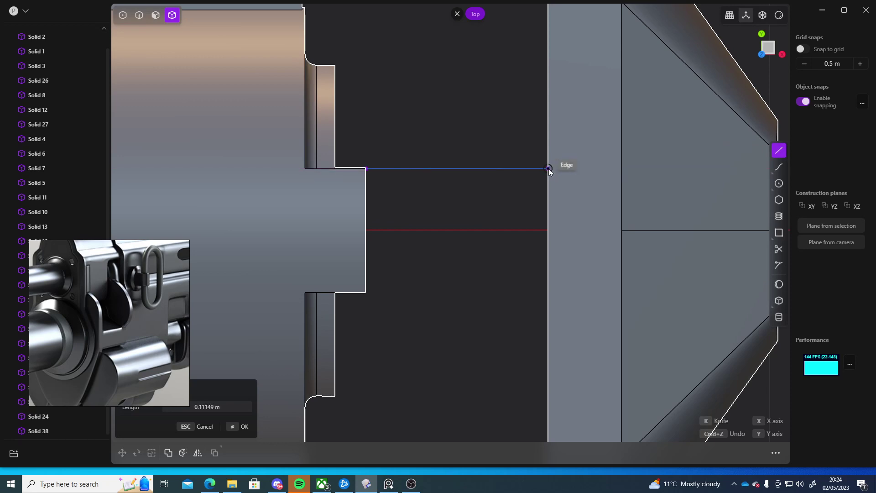
pyautogui.press('Return')
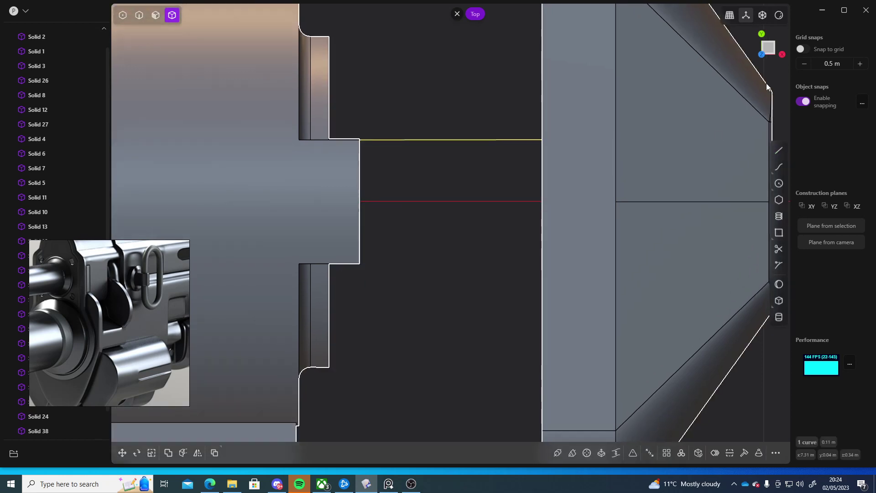
# Draw a second line about 0.11 m long from the prong stub's lower corner to the muzzle cap's edge
pyautogui.click(779, 150)
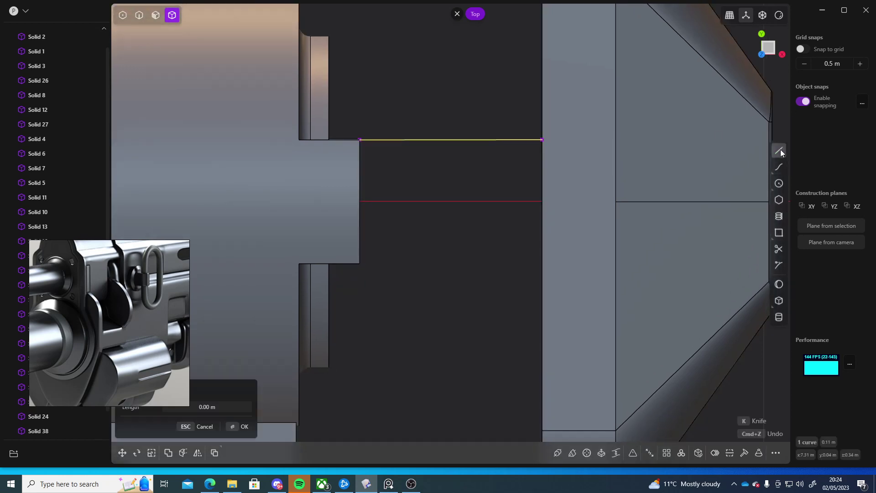
pyautogui.click(359, 264)
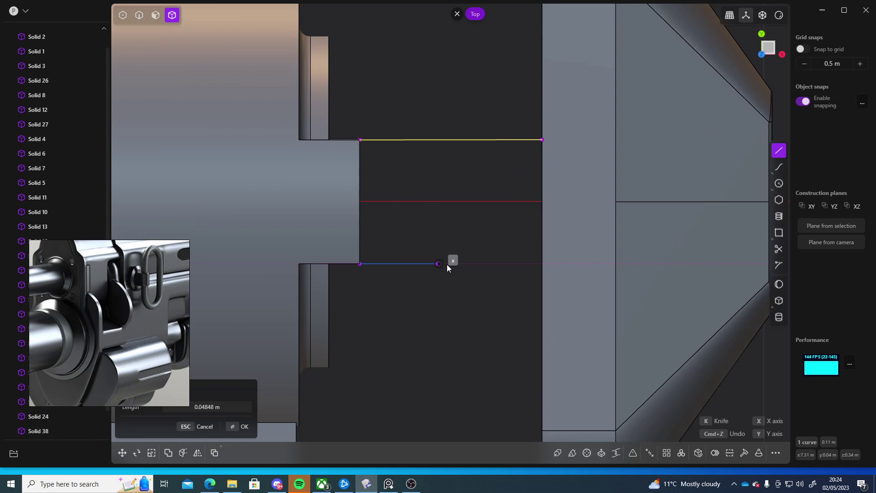
pyautogui.click(542, 263)
pyautogui.rightClick(516, 283)
pyautogui.moveTo(513, 293); pyautogui.dragTo(459, 323, button='right')
# Close the outline into a rectangle with lines about 0.08 m long at the cap end and the stub end
pyautogui.click(778, 150)
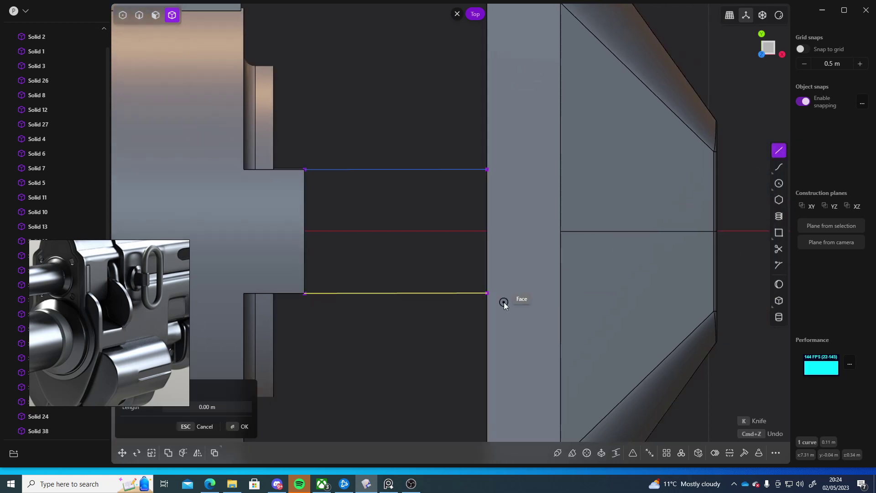
pyautogui.click(484, 292)
pyautogui.click(487, 172)
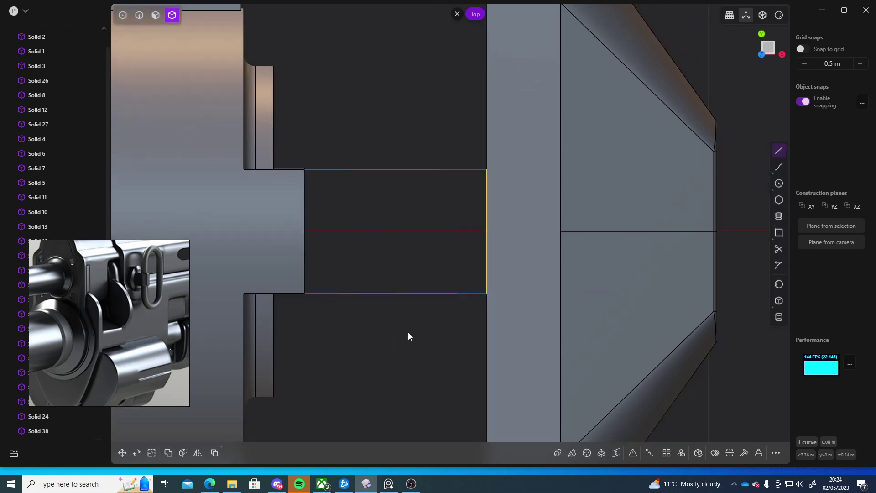
pyautogui.click(778, 150)
pyautogui.click(302, 295)
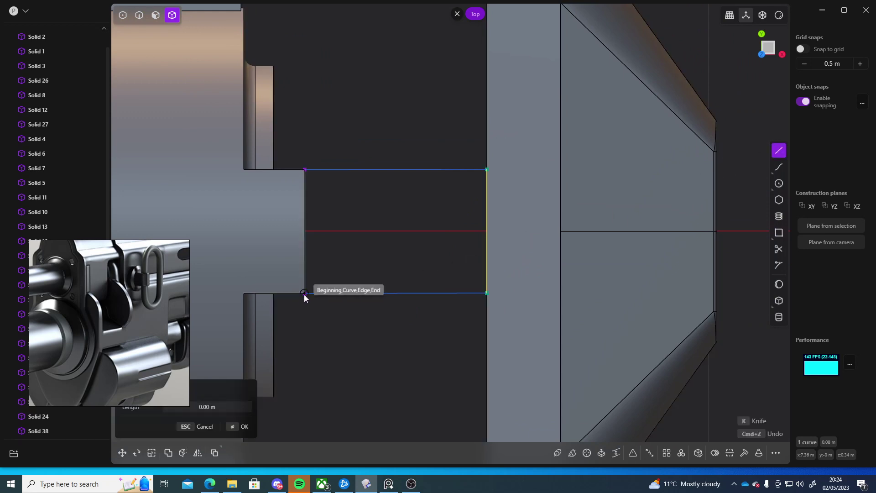
pyautogui.click(305, 171)
pyautogui.press('Escape')
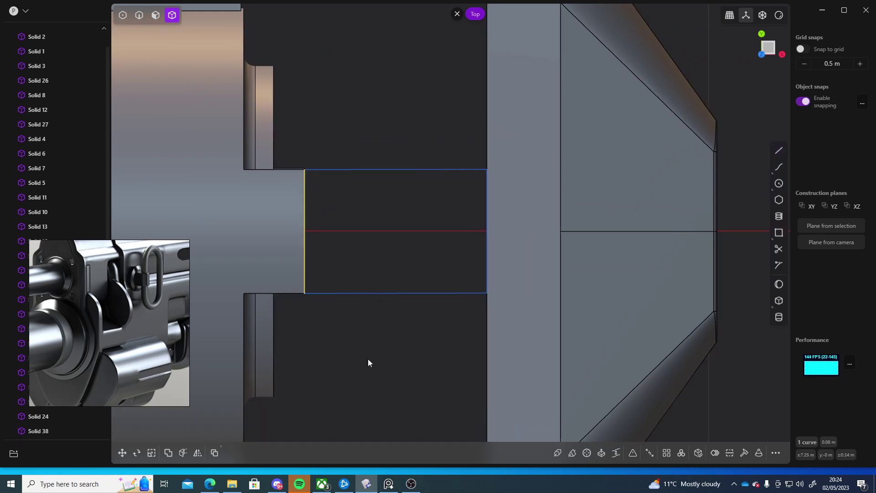
# Join the four lines between the prong stub and the muzzle cap into one closed curve
pyautogui.moveTo(367, 362); pyautogui.dragTo(392, 280, button='middle')
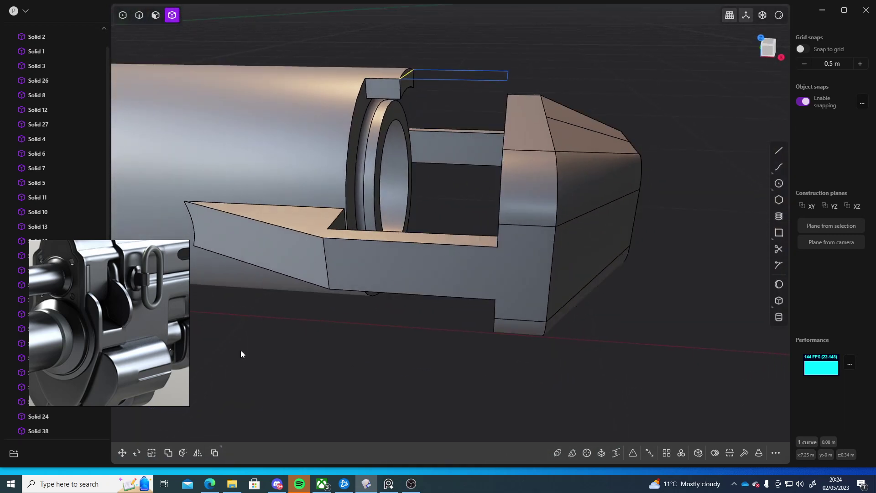
pyautogui.scroll(-3, 61, 406)
pyautogui.click(51, 388)
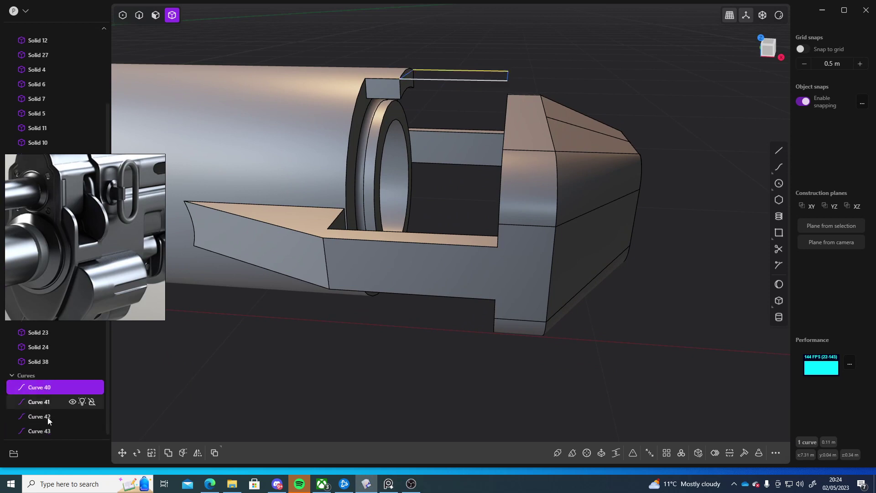
pyautogui.keyDown('shift'); pyautogui.click(50, 429); pyautogui.keyUp('shift')
pyautogui.moveTo(370, 345); pyautogui.dragTo(383, 375, button='middle')
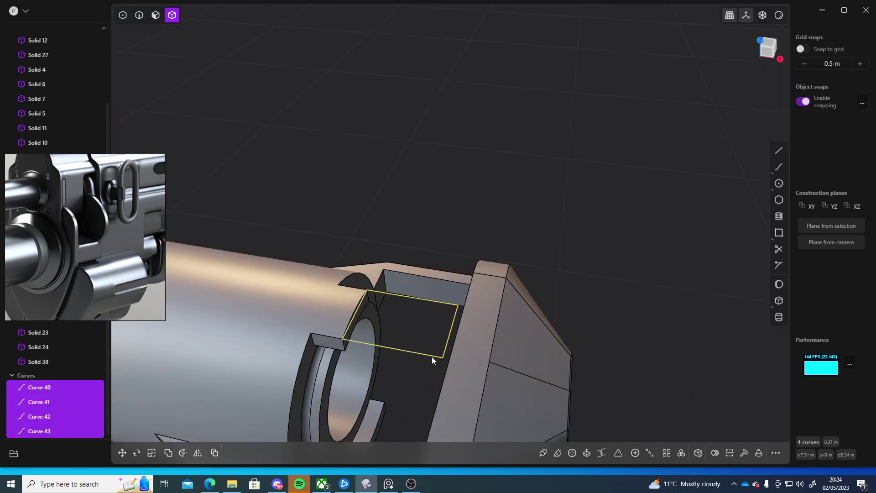
pyautogui.press('j')
pyautogui.moveTo(539, 282); pyautogui.dragTo(406, 253, button='middle')
pyautogui.scroll(4, 323, 208)
pyautogui.moveTo(324, 207); pyautogui.dragTo(360, 192, button='middle')
pyautogui.moveTo(297, 191); pyautogui.dragTo(450, 227, button='middle')
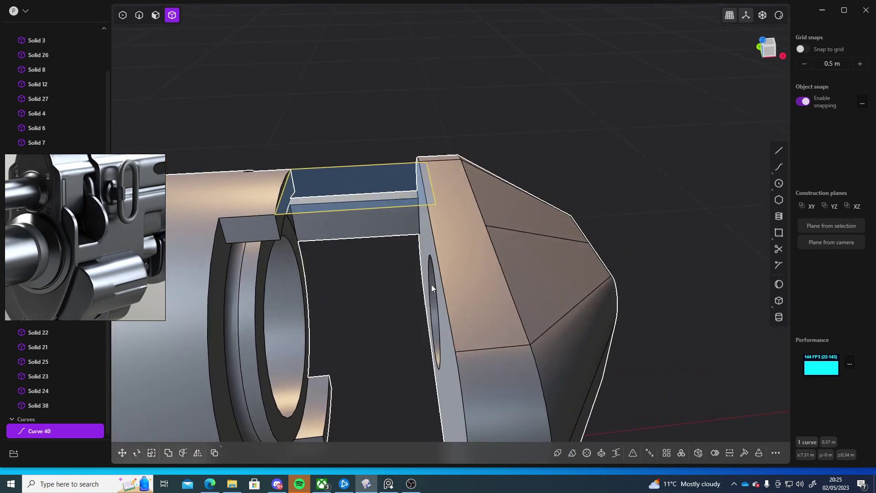
# Delete the joined rectangular curve between the prong stub and the muzzle cap
pyautogui.moveTo(44, 437)
pyautogui.press('Delete')
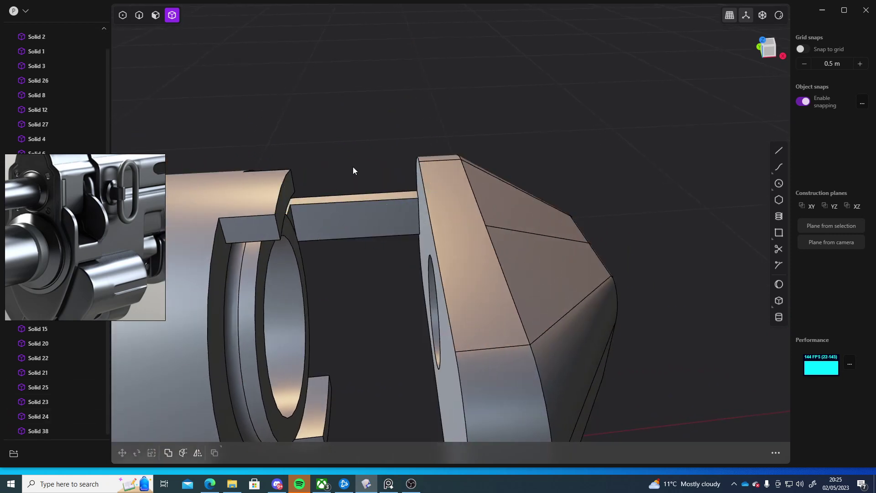
pyautogui.moveTo(352, 166); pyautogui.dragTo(652, 190, button='middle')
pyautogui.click(760, 48)
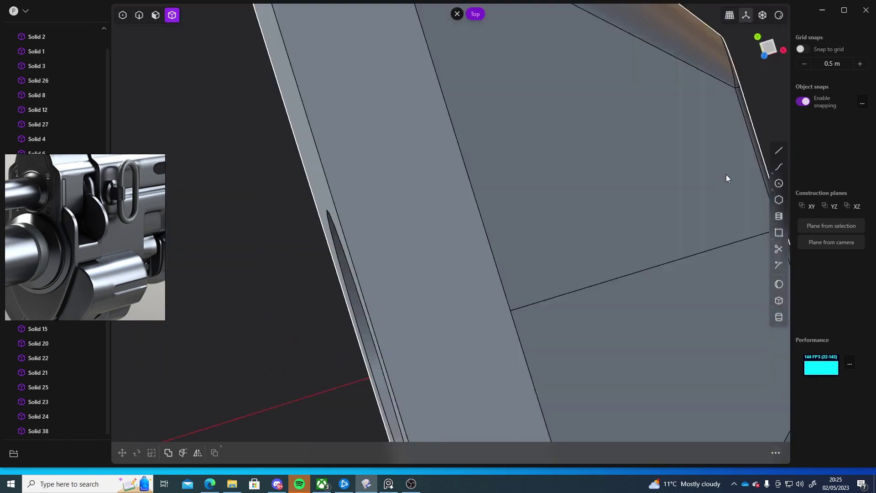
# Draw a straight line about 0.08 m long between the two upper corners of the upper prong stub's end face
pyautogui.scroll(-5, 552, 264)
pyautogui.keyDown('shift'); pyautogui.moveTo(478, 259); pyautogui.dragTo(653, 205, button='middle'); pyautogui.keyUp('shift')
pyautogui.scroll(5, 652, 203)
pyautogui.keyDown('shift'); pyautogui.moveTo(500, 247); pyautogui.dragTo(350, 187, button='middle'); pyautogui.keyUp('shift')
pyautogui.click(418, 182)
pyautogui.scroll(-4, 570, 226)
pyautogui.scroll(4, 466, 169)
pyautogui.scroll(3, 470, 153)
pyautogui.scroll(3, 512, 209)
pyautogui.click(768, 47)
pyautogui.scroll(-5, 621, 189)
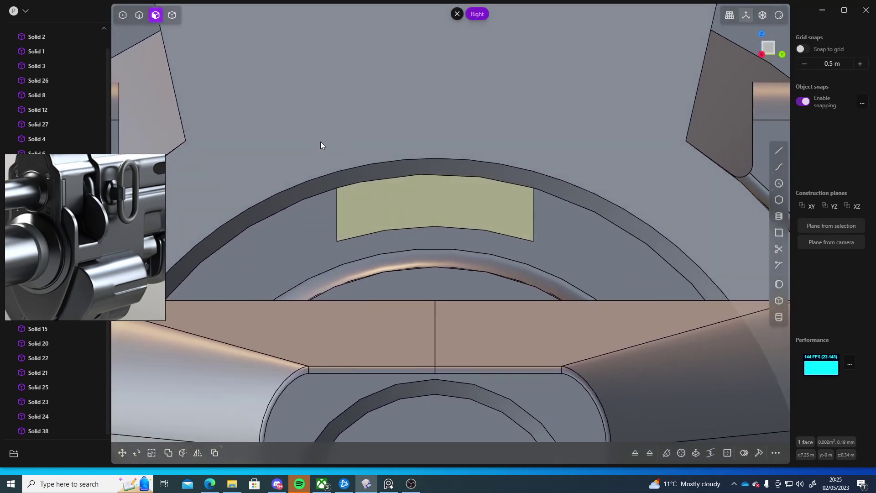
pyautogui.click(327, 125)
pyautogui.scroll(3, 324, 140)
pyautogui.keyDown('shift'); pyautogui.moveTo(360, 172); pyautogui.dragTo(316, 136, button='middle'); pyautogui.keyUp('shift')
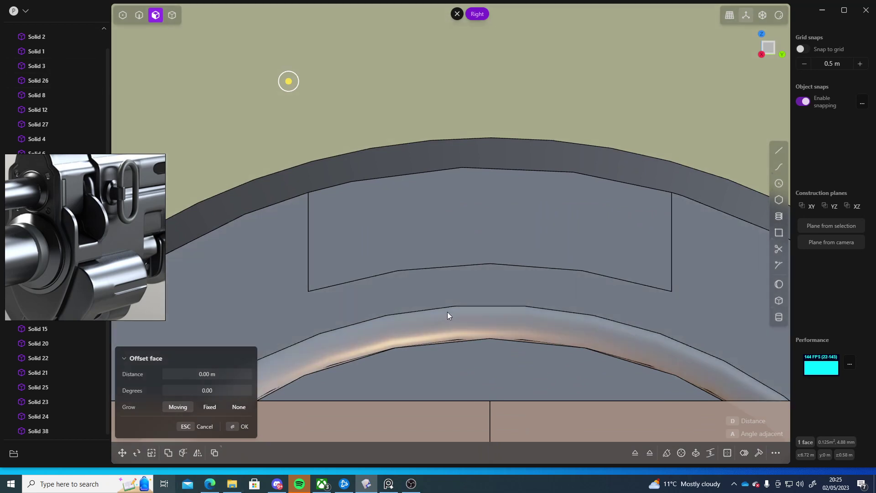
pyautogui.click(778, 150)
pyautogui.click(308, 193)
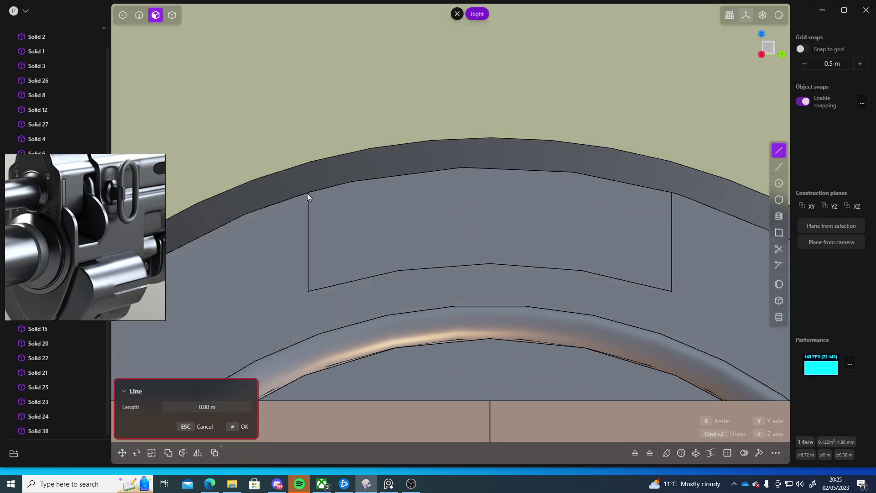
pyautogui.click(672, 190)
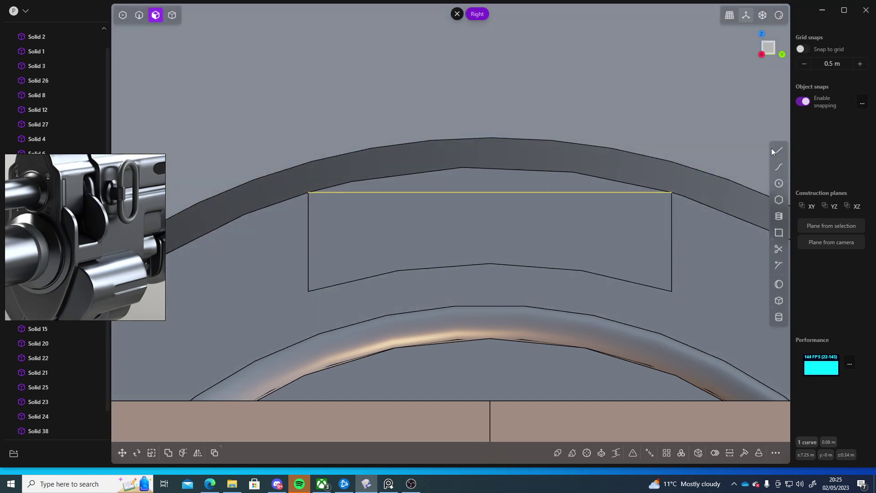
# Complete the rectangle on the prong stub's end face with a connected three-sided line about 0.12 m long through the lower corners
pyautogui.click(672, 291)
pyautogui.click(308, 291)
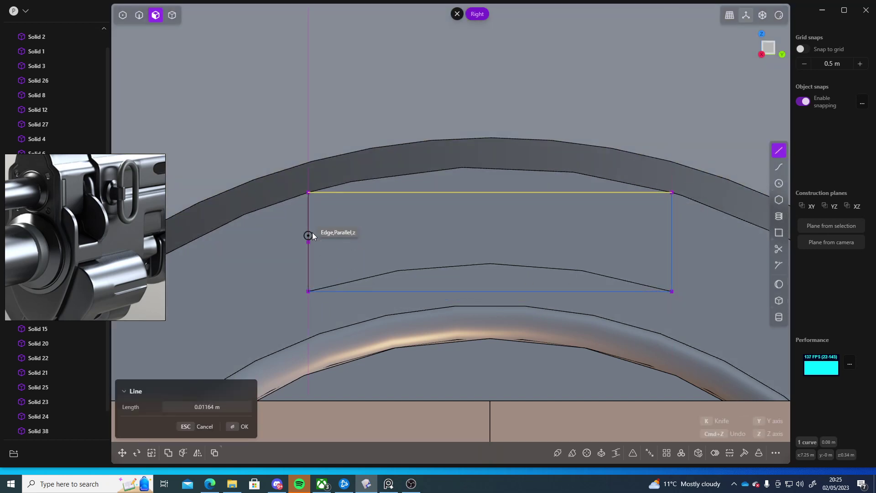
pyautogui.click(307, 192)
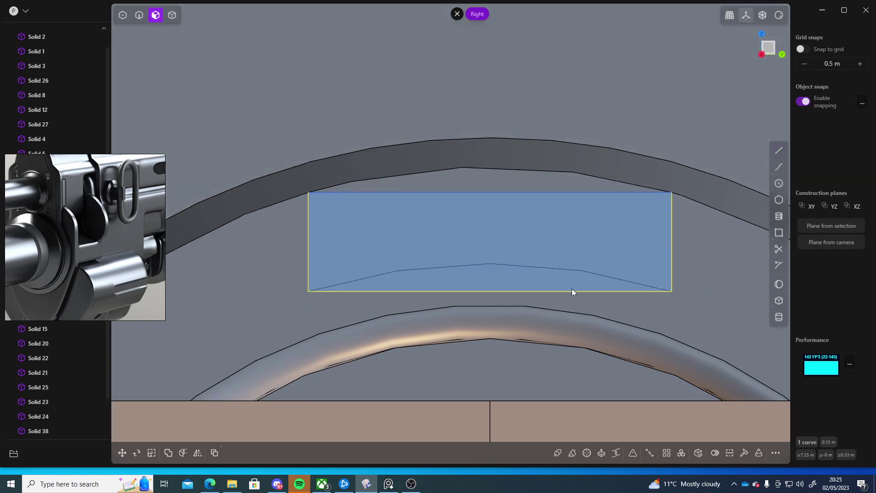
pyautogui.keyDown('shift'); pyautogui.moveTo(587, 259); pyautogui.dragTo(383, 228, button='middle'); pyautogui.keyUp('shift')
pyautogui.scroll(2, 431, 228)
pyautogui.scroll(5, 434, 232)
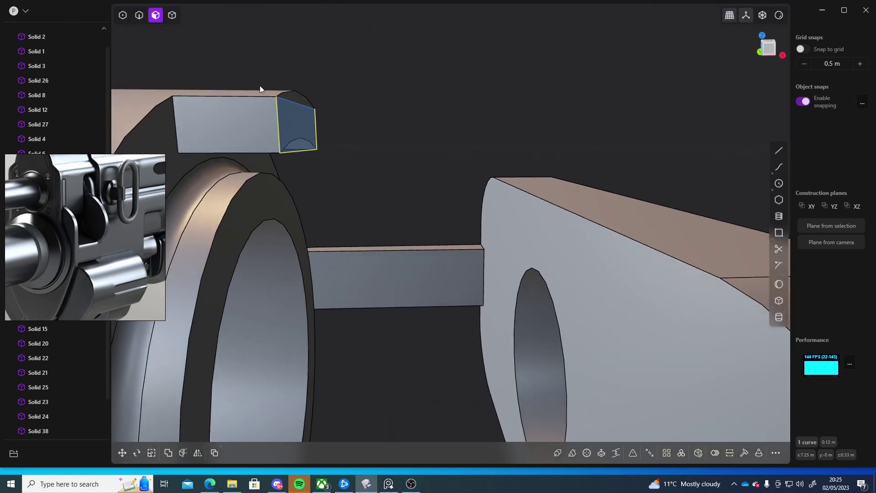
pyautogui.press('g')
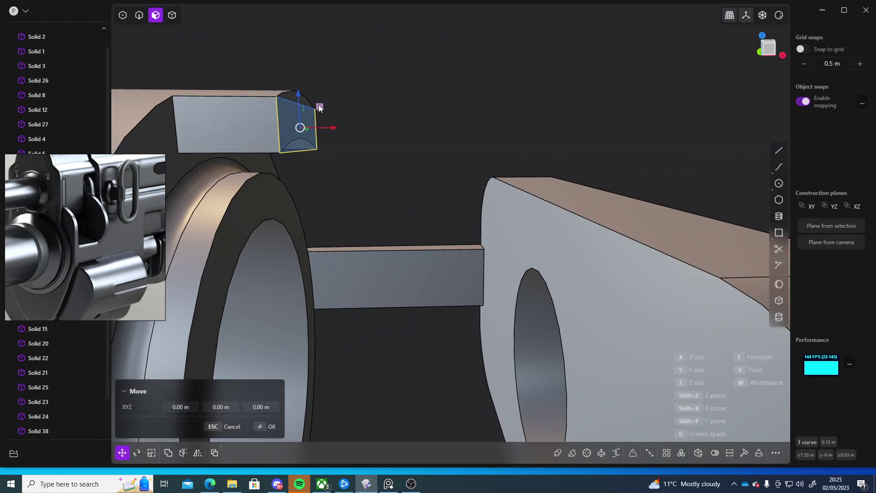
pyautogui.moveTo(320, 107); pyautogui.dragTo(585, 207)
pyautogui.keyDown('shift'); pyautogui.moveTo(584, 207); pyautogui.dragTo(430, 191, button='middle'); pyautogui.keyUp('shift')
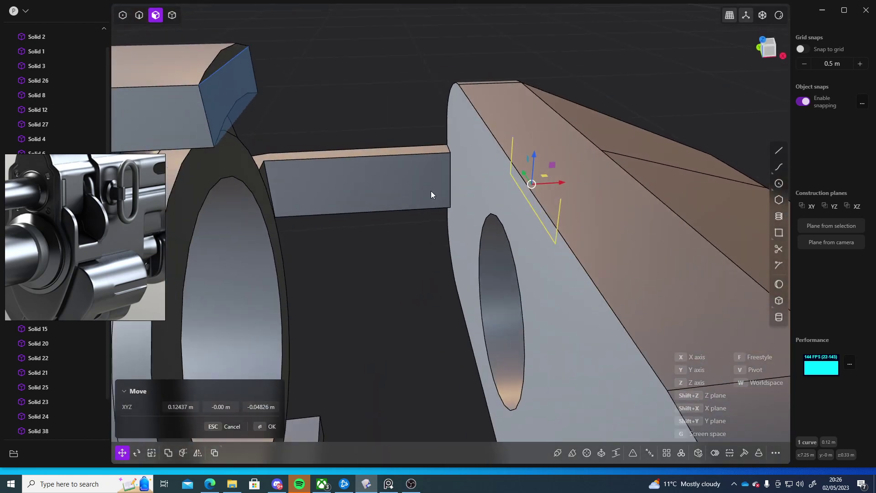
pyautogui.press('Escape')
# Join the two curves outlining the rectangle on the prong stub's end into one closed curve
pyautogui.moveTo(360, 168); pyautogui.dragTo(296, 207, button='middle')
pyautogui.scroll(-1, 73, 371)
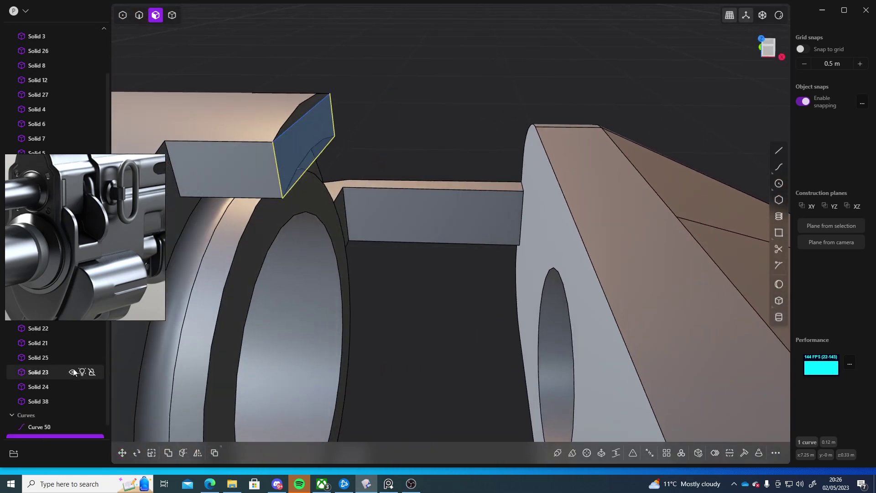
pyautogui.scroll(-1, 41, 431)
pyautogui.keyDown('shift'); pyautogui.click(43, 416); pyautogui.keyUp('shift')
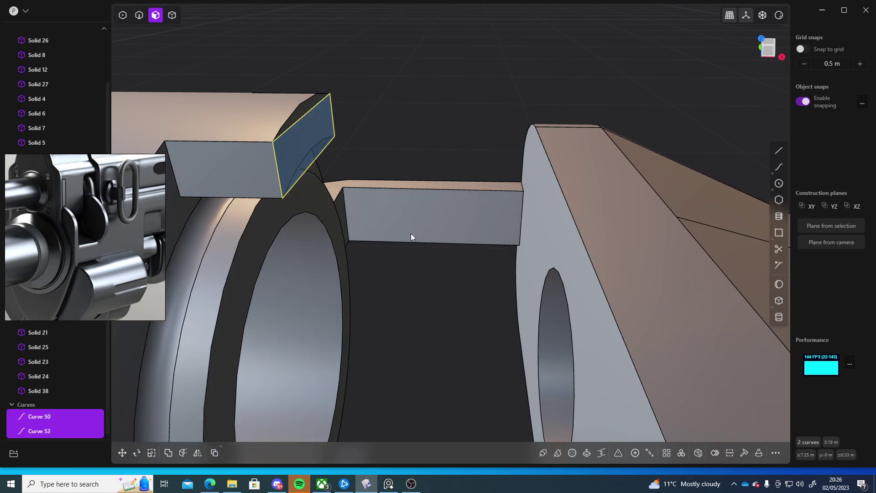
pyautogui.press('j')
# Move the joined rectangle 0.066 m along X, away from the prong stub toward the muzzle cap
pyautogui.press('g')
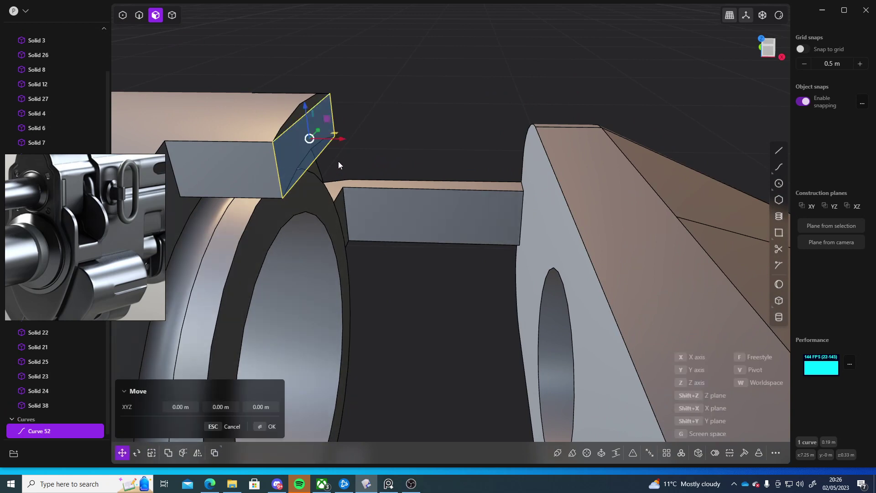
pyautogui.press('x')
pyautogui.moveTo(515, 195); pyautogui.dragTo(336, 159, button='middle')
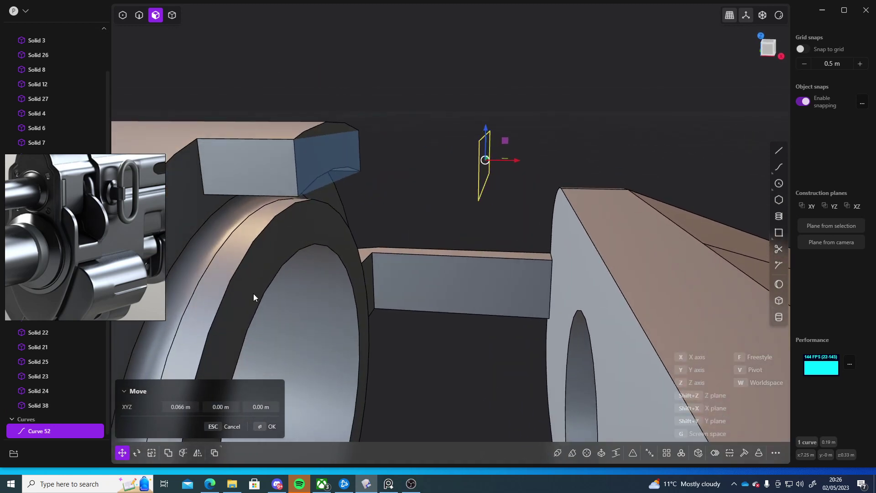
pyautogui.press('Return')
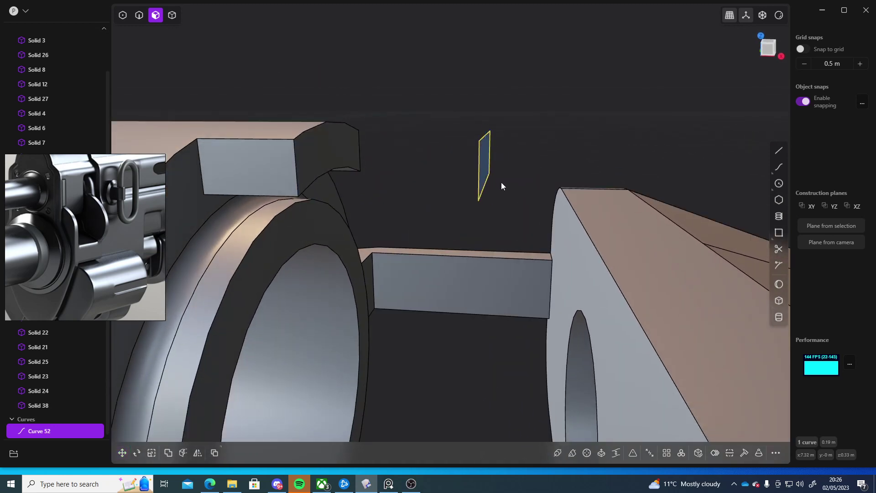
# Place the rectangle at the upper edge of the muzzle cap's face by moving it about 0.045 m along X and -0.043 m along Z
pyautogui.press('g')
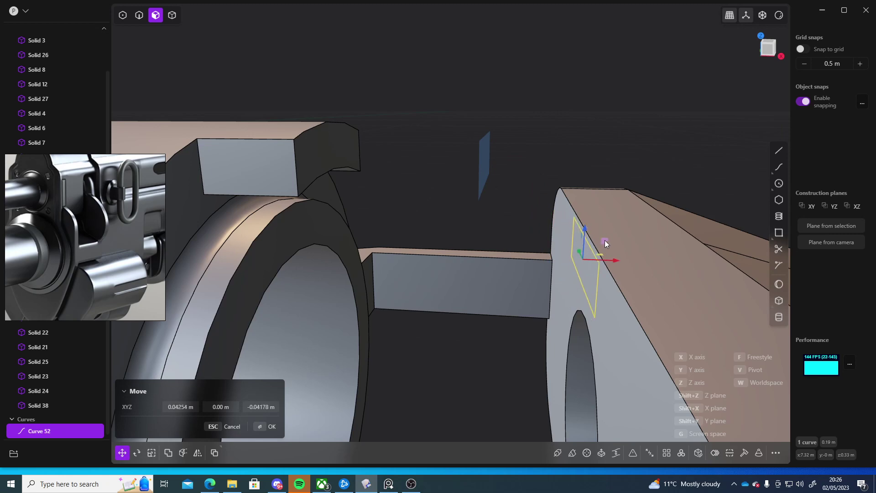
pyautogui.moveTo(606, 246); pyautogui.dragTo(497, 193, button='middle')
pyautogui.scroll(3, 465, 196)
pyautogui.moveTo(330, 187); pyautogui.dragTo(329, 195)
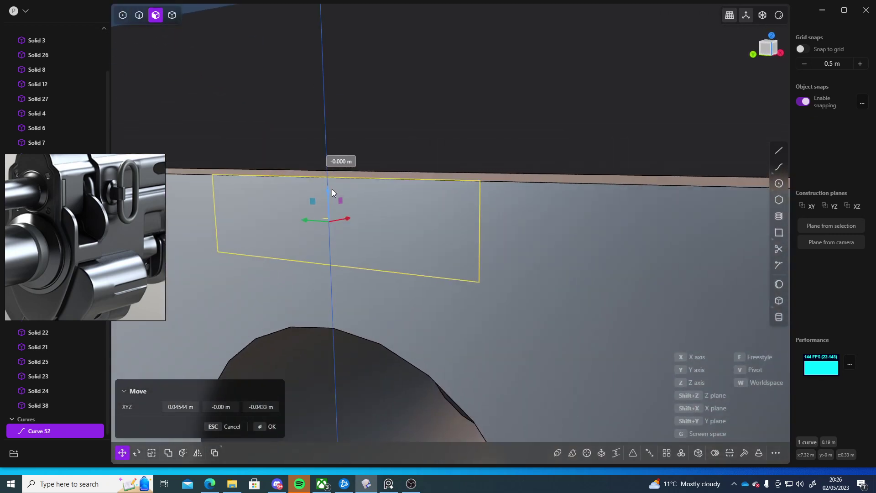
pyautogui.scroll(-5, 392, 211)
pyautogui.moveTo(391, 211); pyautogui.dragTo(333, 255, button='middle')
pyautogui.press('Return')
# Try to loft between the four edges of the prong stub's end face and the rectangle on the muzzle cap
pyautogui.moveTo(461, 132); pyautogui.dragTo(384, 111, button='middle')
pyautogui.click(384, 111)
pyautogui.press('o')
pyautogui.moveTo(437, 135); pyautogui.dragTo(445, 122, button='middle')
pyautogui.press('2')
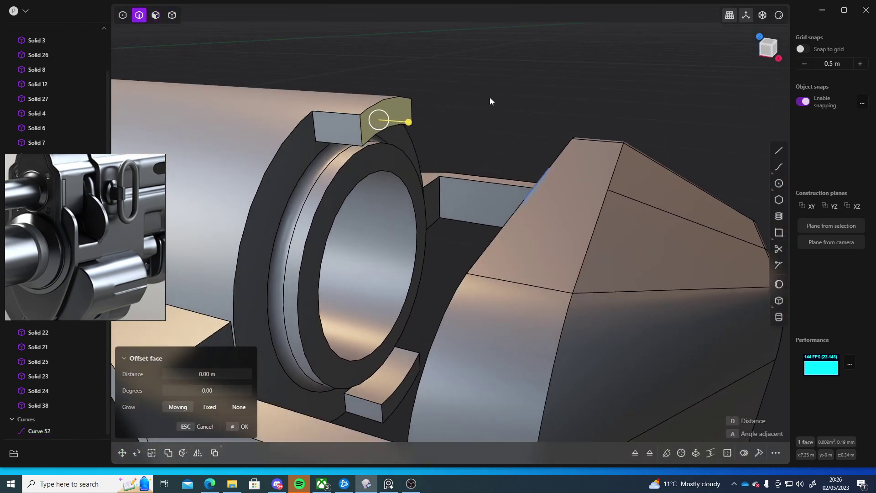
pyautogui.click(489, 97)
pyautogui.click(390, 99)
pyautogui.click(410, 110)
pyautogui.click(394, 127)
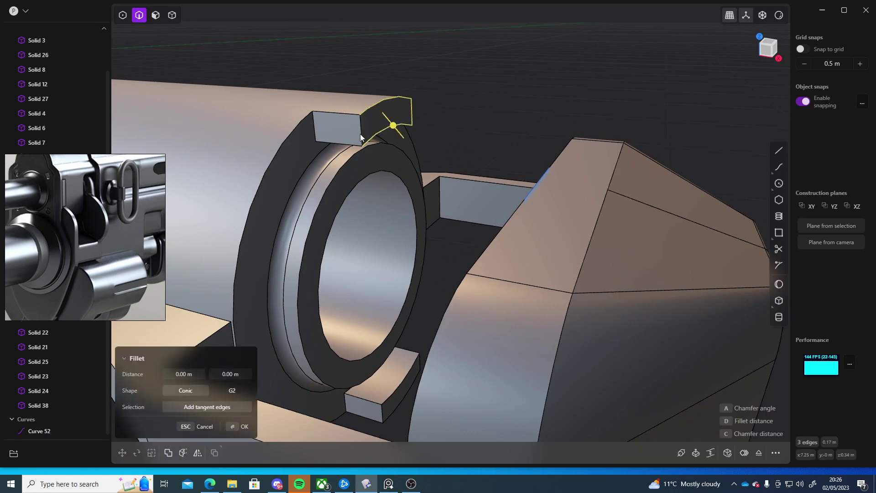
pyautogui.click(360, 133)
pyautogui.moveTo(360, 134); pyautogui.dragTo(465, 179, button='middle')
pyautogui.click(453, 188)
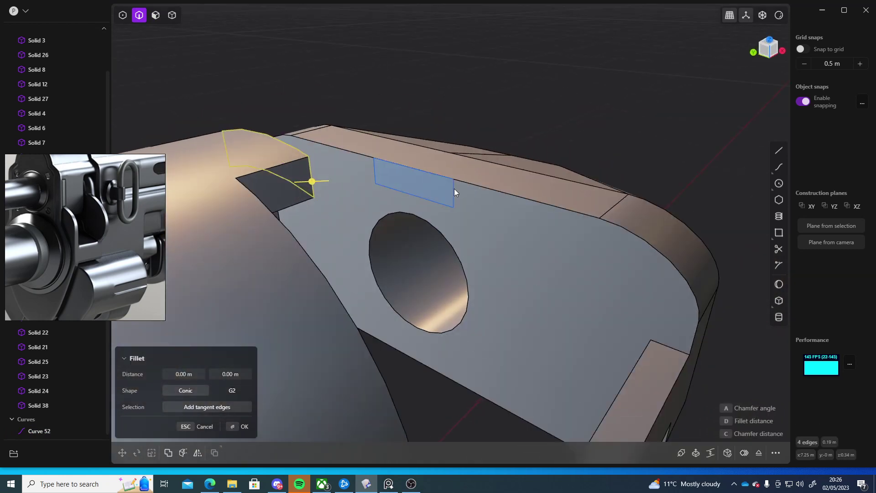
pyautogui.press('l')
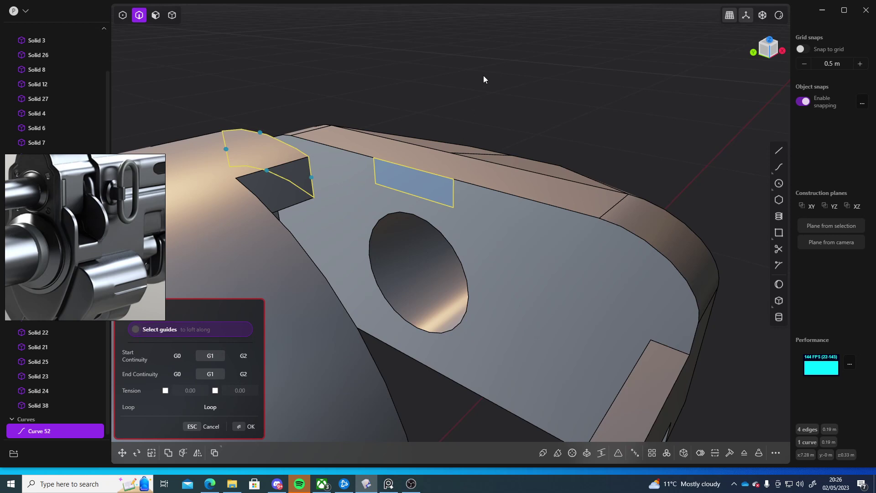
pyautogui.press('Escape')
pyautogui.press('Escape')
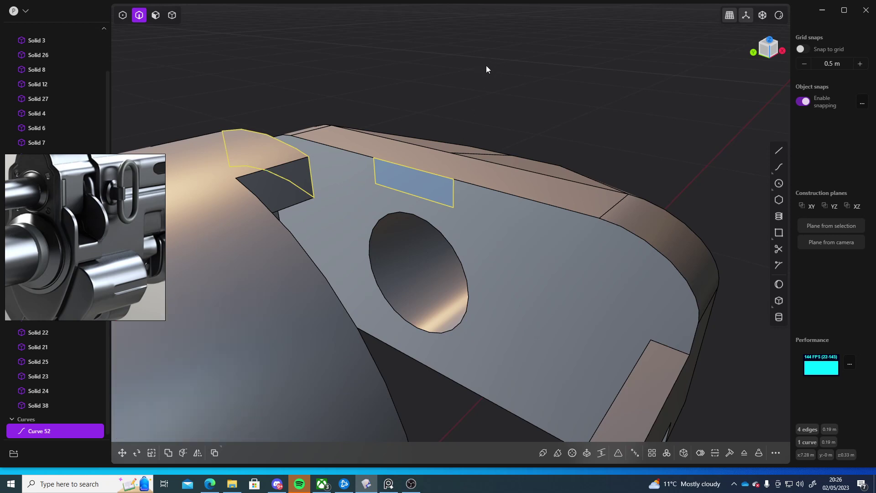
# Duplicate the upper prong stub's end face in place as a separate sheet
pyautogui.click(409, 167)
pyautogui.keyDown('shift'); pyautogui.moveTo(409, 167); pyautogui.dragTo(410, 195, button='middle'); pyautogui.keyUp('shift')
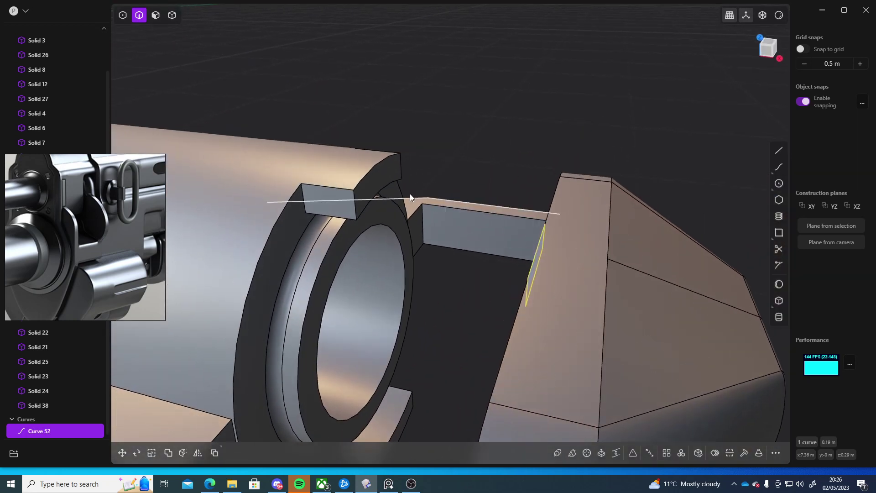
pyautogui.press('3')
pyautogui.click(378, 177)
pyautogui.hotkey('shift', 'd')
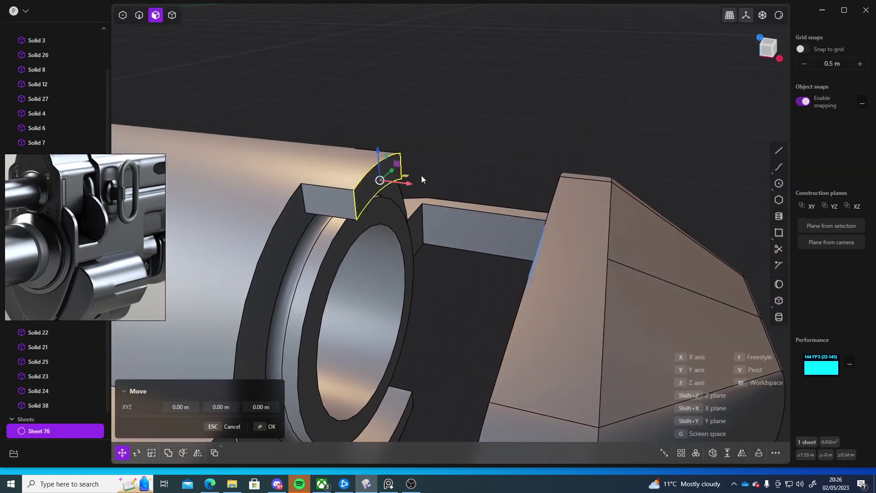
pyautogui.click(476, 135)
pyautogui.scroll(-1, 65, 407)
pyautogui.click(62, 405)
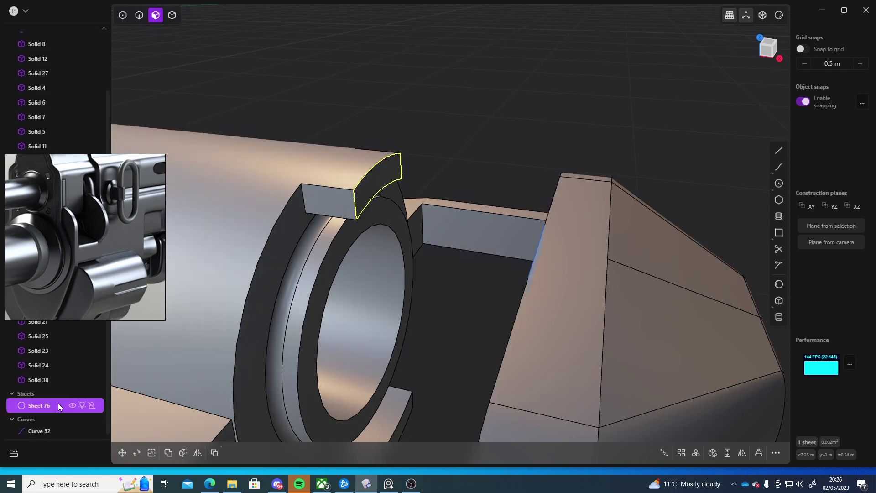
pyautogui.press('2')
pyautogui.click(425, 155)
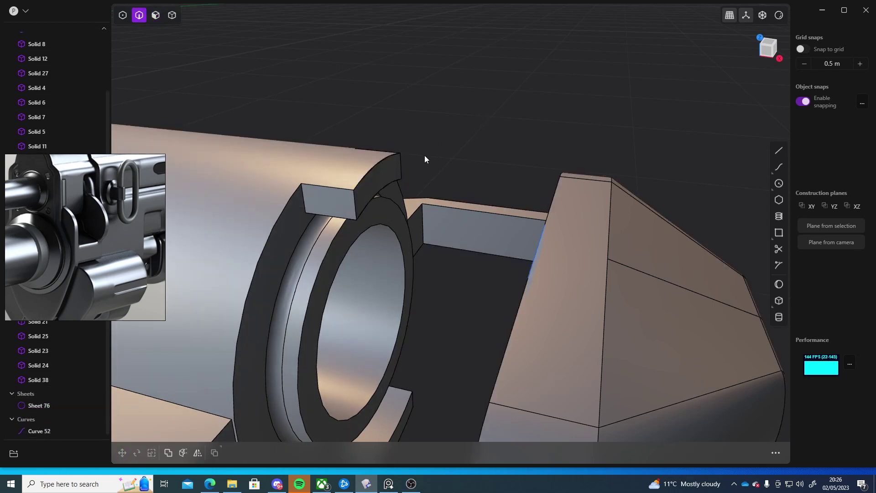
pyautogui.click(56, 404)
pyautogui.moveTo(438, 191); pyautogui.dragTo(524, 192, button='middle')
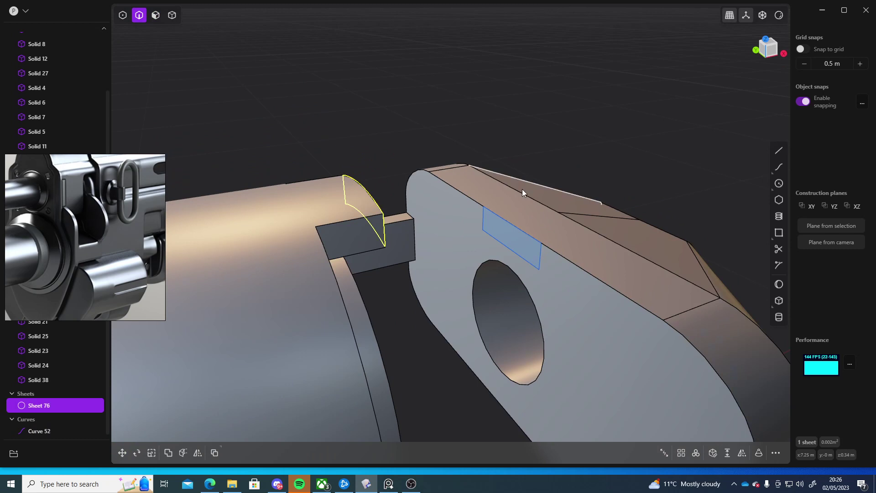
pyautogui.click(504, 237)
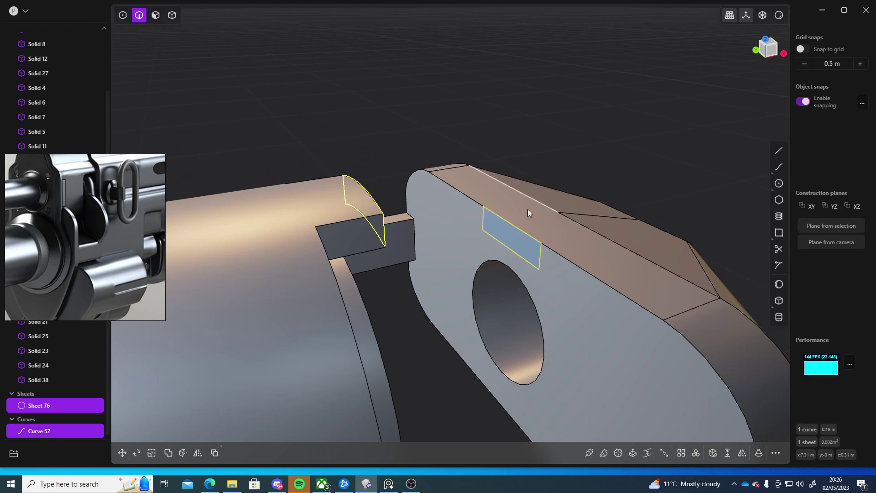
pyautogui.moveTo(514, 148); pyautogui.dragTo(489, 129, button='middle')
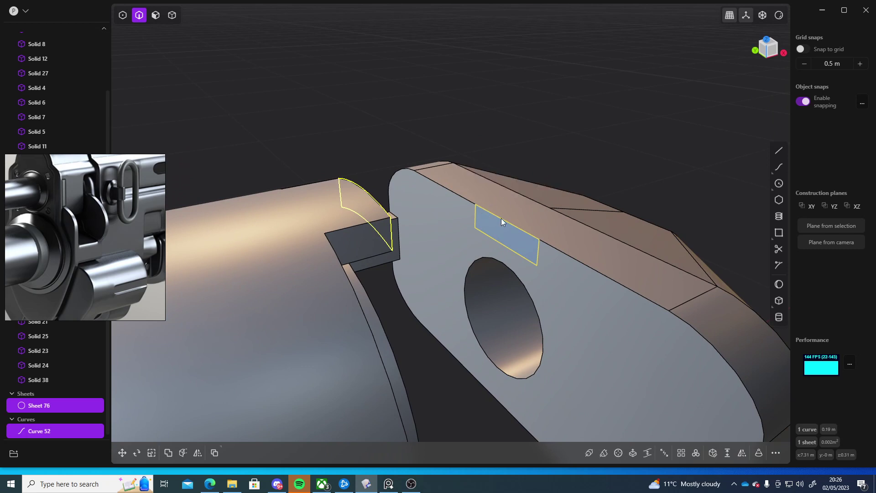
pyautogui.click(570, 100)
# Try to extrude the rectangular region on the muzzle cap's face
pyautogui.press('3')
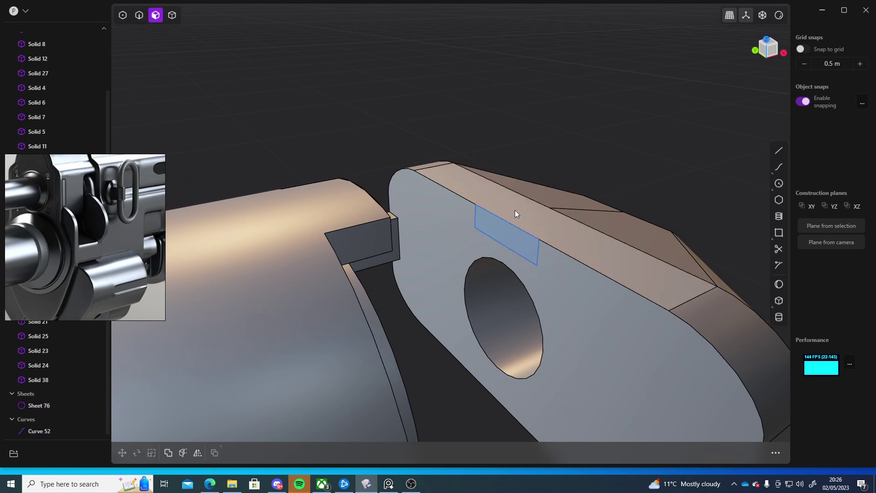
pyautogui.click(506, 235)
pyautogui.press('e')
pyautogui.moveTo(506, 206); pyautogui.dragTo(407, 206, button='middle')
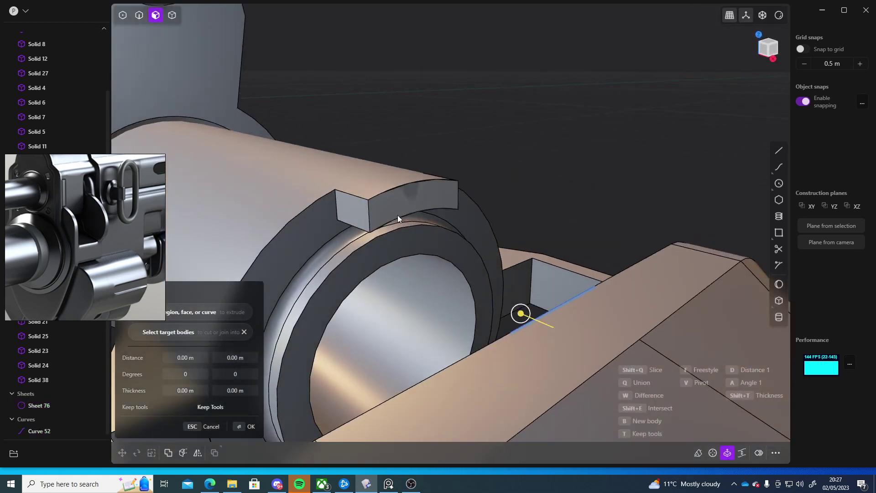
pyautogui.click(63, 402)
pyautogui.moveTo(525, 165); pyautogui.dragTo(561, 130, button='middle')
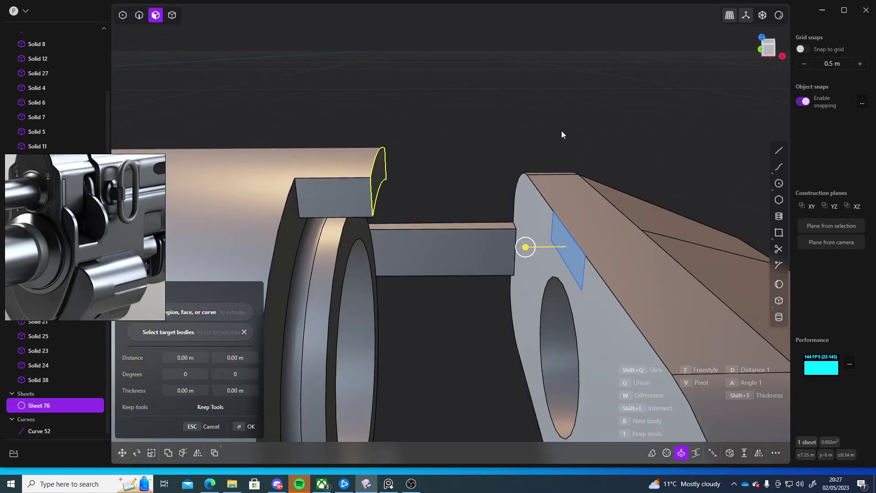
pyautogui.press('Escape')
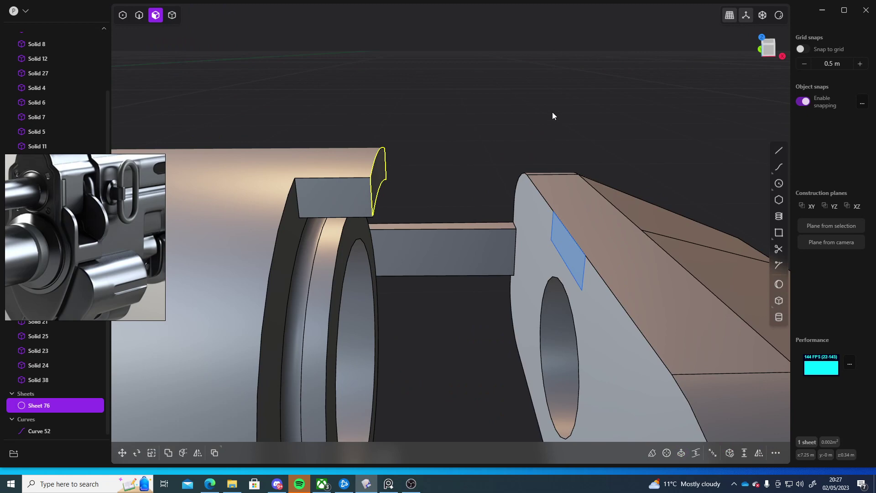
# Try to extrude the duplicated sheet on the prong stub's end
pyautogui.moveTo(552, 137); pyautogui.dragTo(500, 131, button='middle')
pyautogui.press('e')
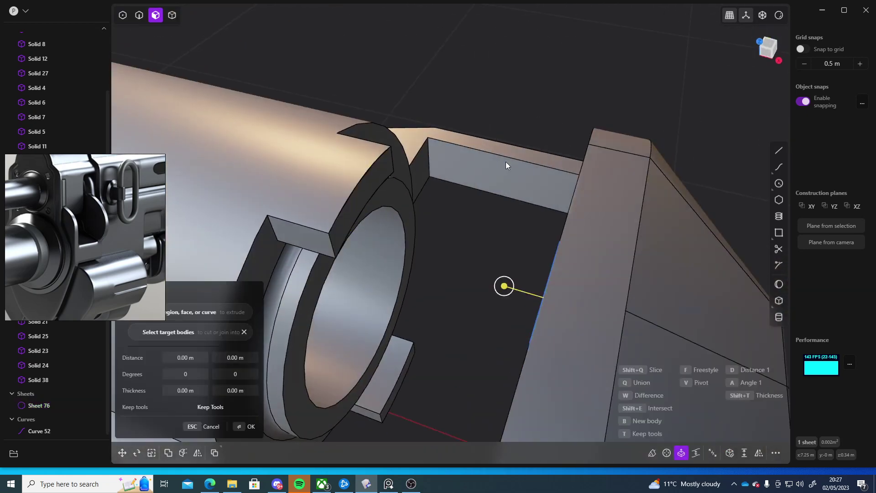
pyautogui.moveTo(506, 161); pyautogui.dragTo(730, 71, button='middle')
pyautogui.press('Escape')
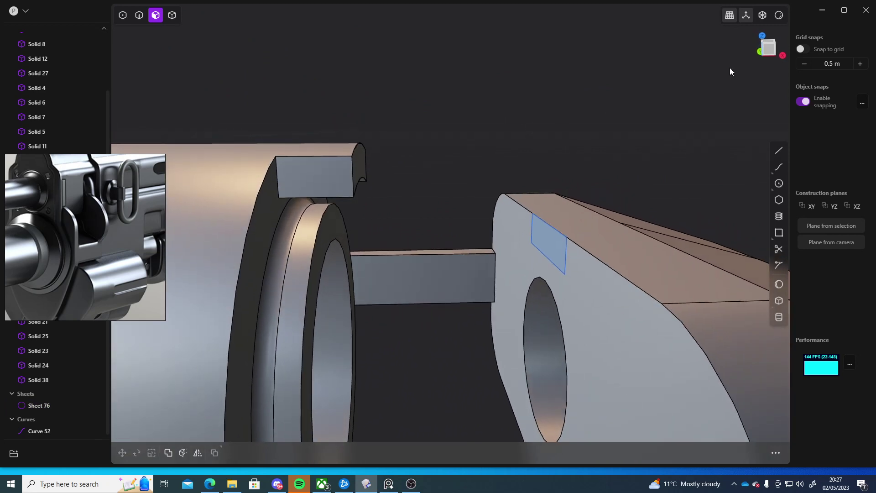
# Move the duplicated end-face sheet about 0.004 m along X, away from the prong stub
pyautogui.click(778, 151)
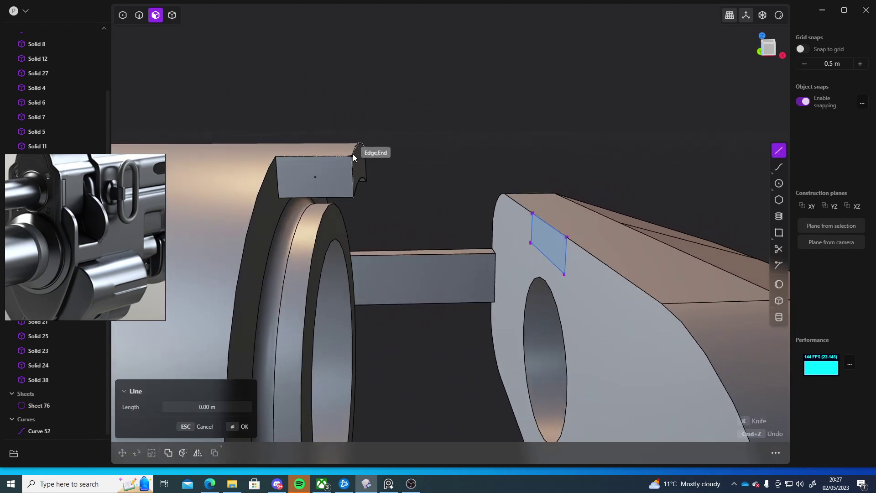
pyautogui.press('Escape')
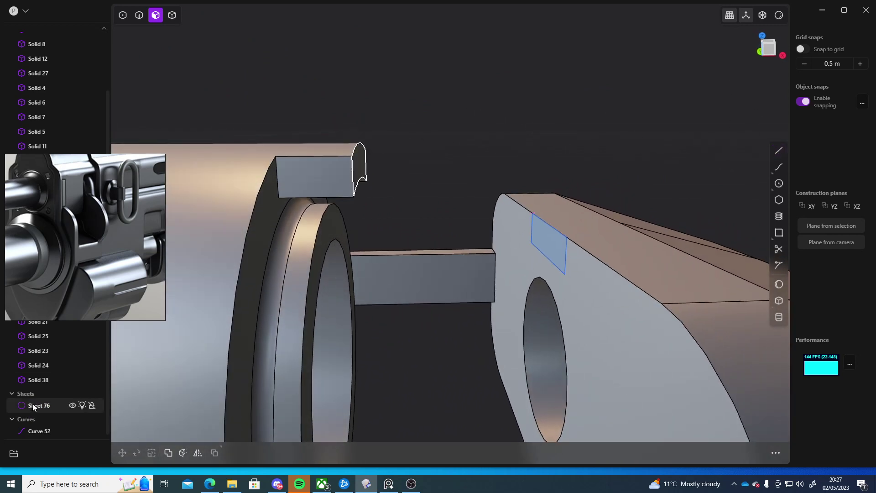
pyautogui.click(34, 404)
pyautogui.press('g')
pyautogui.moveTo(390, 165); pyautogui.dragTo(398, 165)
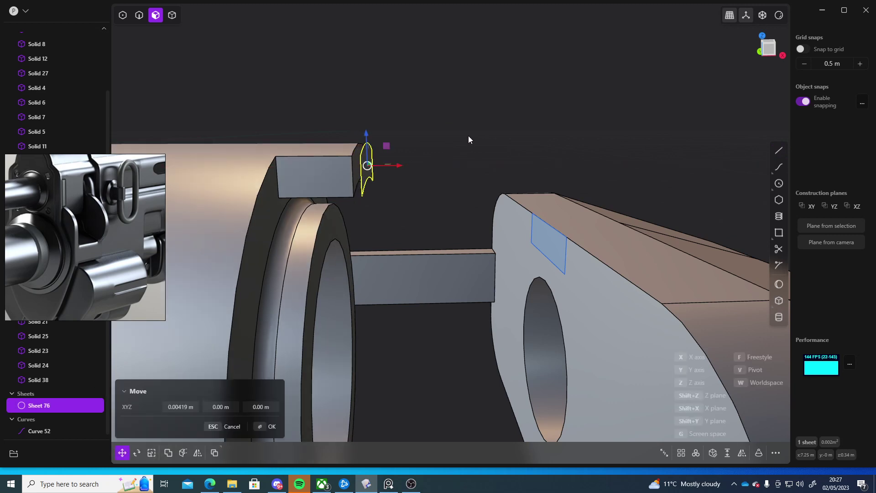
pyautogui.press('Return')
pyautogui.moveTo(474, 139); pyautogui.dragTo(509, 150, button='middle')
pyautogui.click(510, 150)
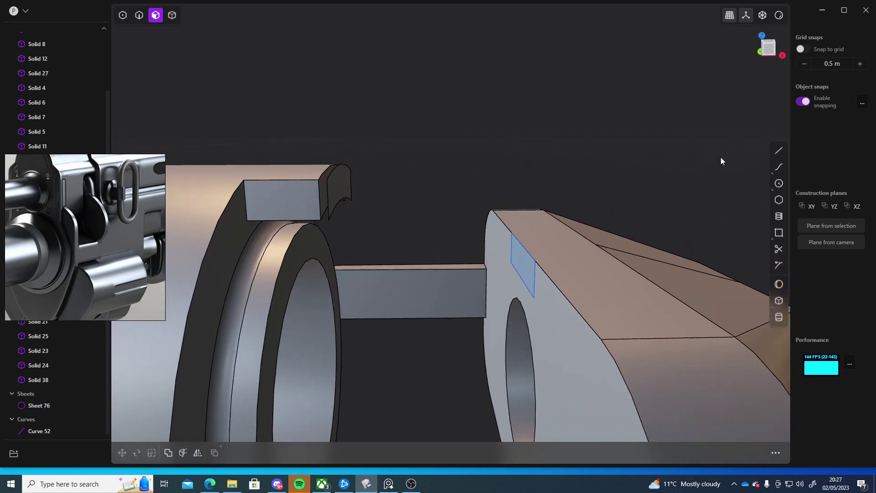
# Draw two lines joining the moved sheet's upper and lower corners on one side to the matching corners of the muzzle cap rectangle
pyautogui.click(779, 151)
pyautogui.click(327, 179)
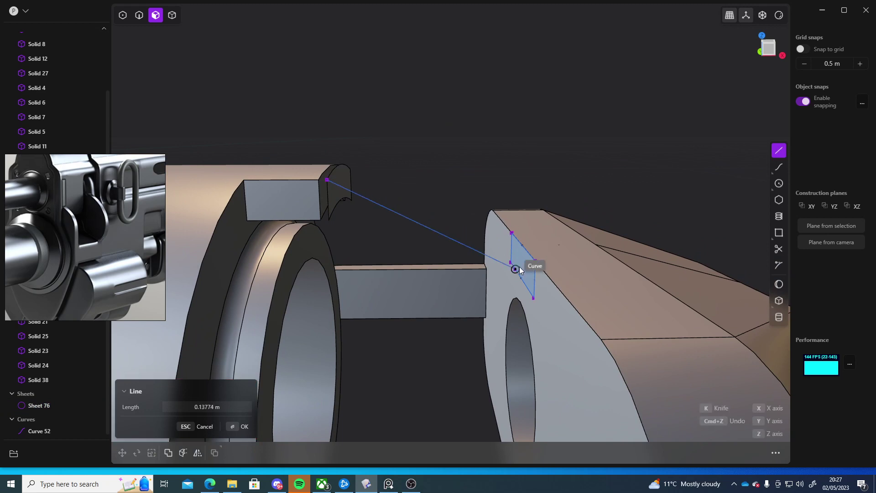
pyautogui.click(536, 260)
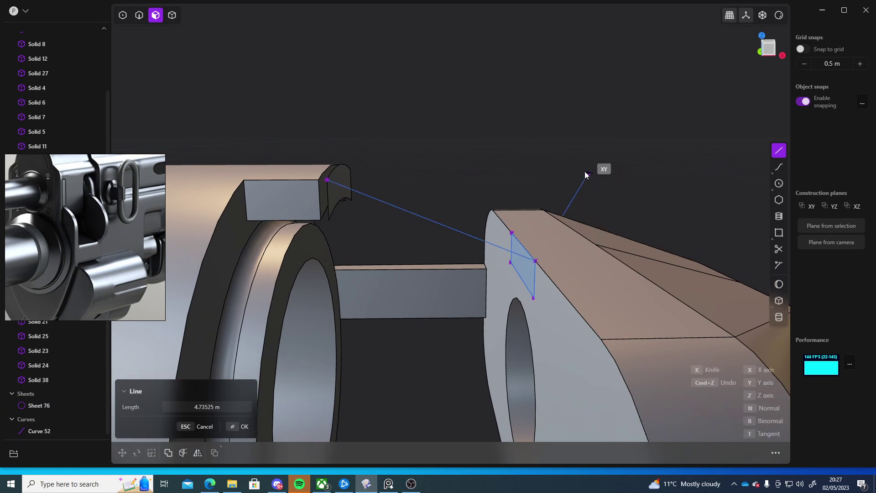
pyautogui.press('Return')
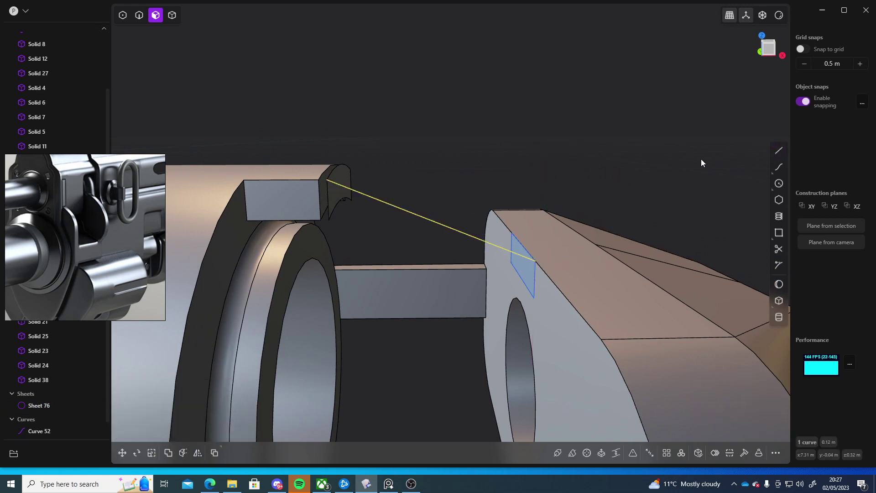
pyautogui.click(777, 151)
pyautogui.click(328, 220)
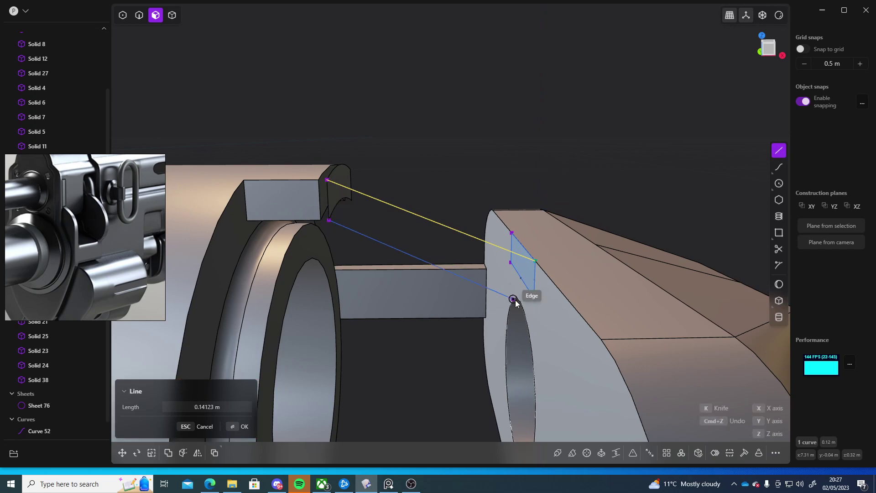
pyautogui.click(513, 299)
pyautogui.press('Return')
# Draw two more lines joining the sheet's upper and lower corners on the opposite side to the remaining corners of the cap rectangle
pyautogui.moveTo(586, 123); pyautogui.dragTo(560, 121, button='middle')
pyautogui.press('l')
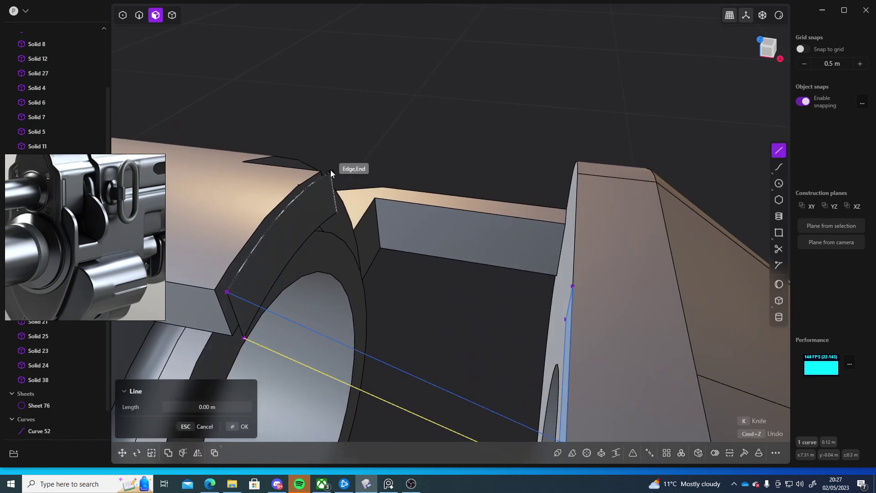
pyautogui.click(331, 174)
pyautogui.moveTo(332, 173); pyautogui.dragTo(524, 190, button='middle')
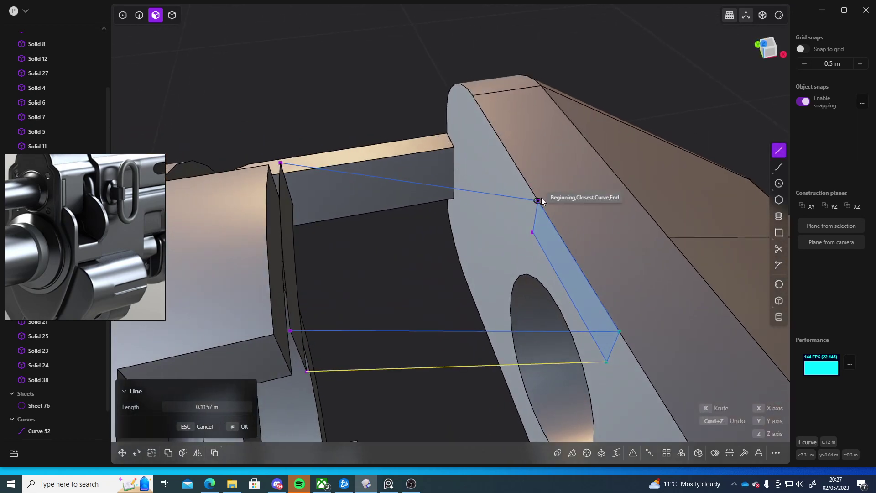
pyautogui.click(541, 199)
pyautogui.moveTo(488, 239); pyautogui.dragTo(735, 156, button='middle')
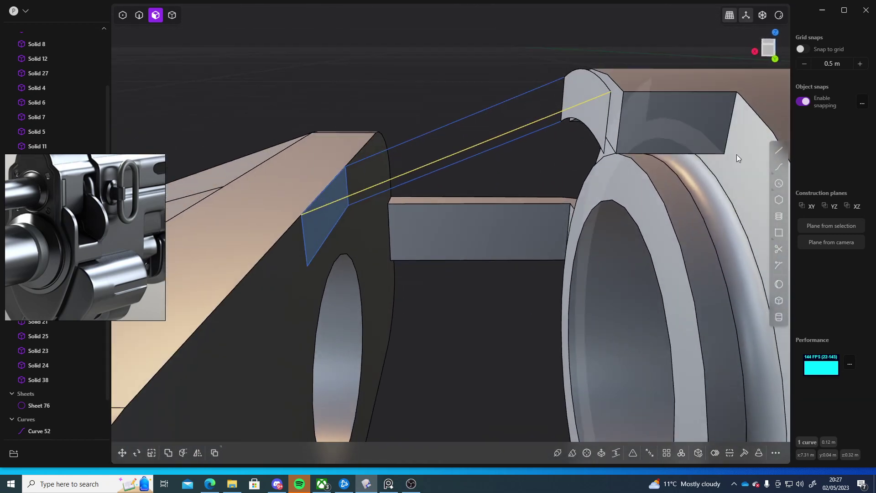
pyautogui.click(780, 150)
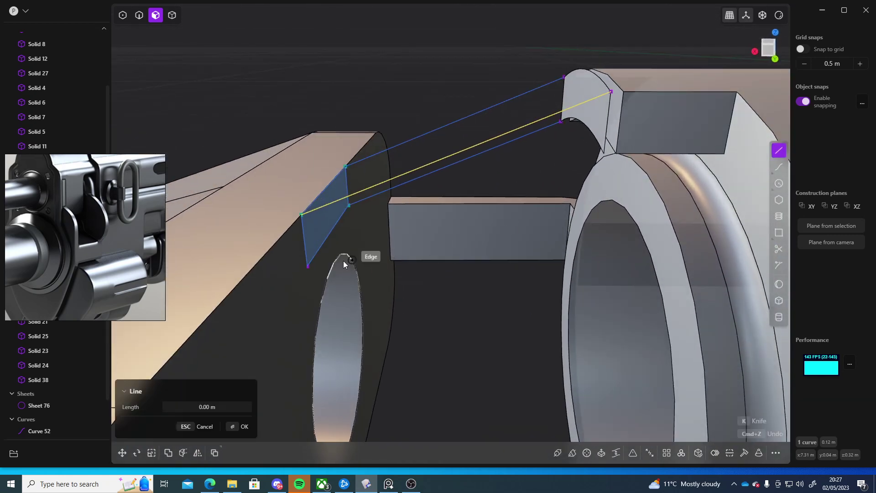
pyautogui.click(308, 265)
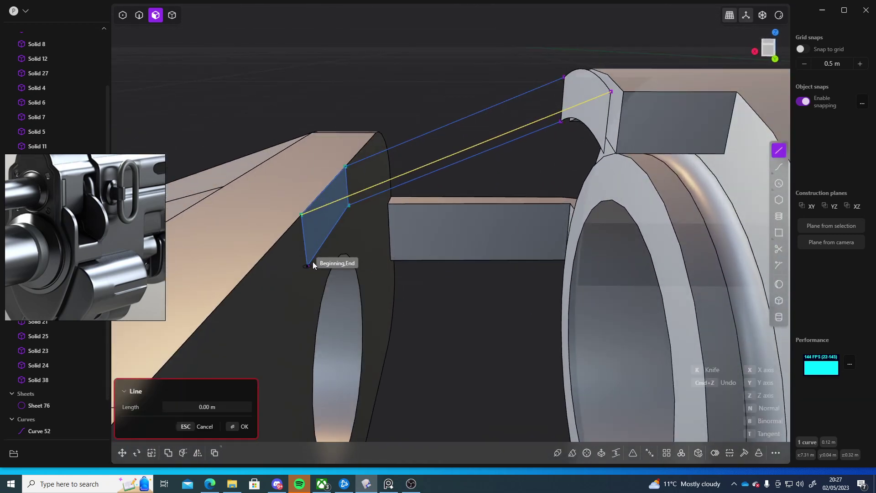
pyautogui.click(595, 162)
pyautogui.moveTo(505, 284); pyautogui.dragTo(435, 200, button='middle')
pyautogui.press('Return')
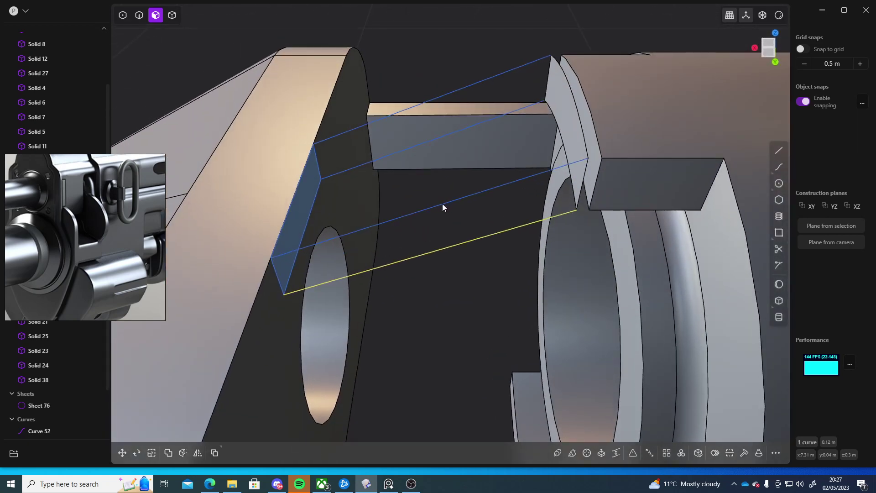
# Loft between the upper and lower connecting lines on each side to form two side wall sheets across the gap
pyautogui.press('2')
pyautogui.click(440, 205)
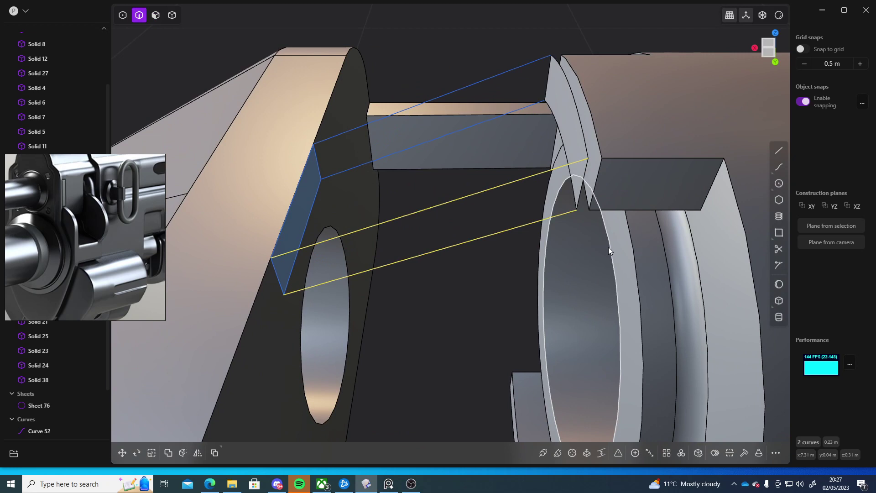
pyautogui.press('l')
pyautogui.press('Return')
pyautogui.moveTo(456, 303); pyautogui.dragTo(403, 171, button='middle')
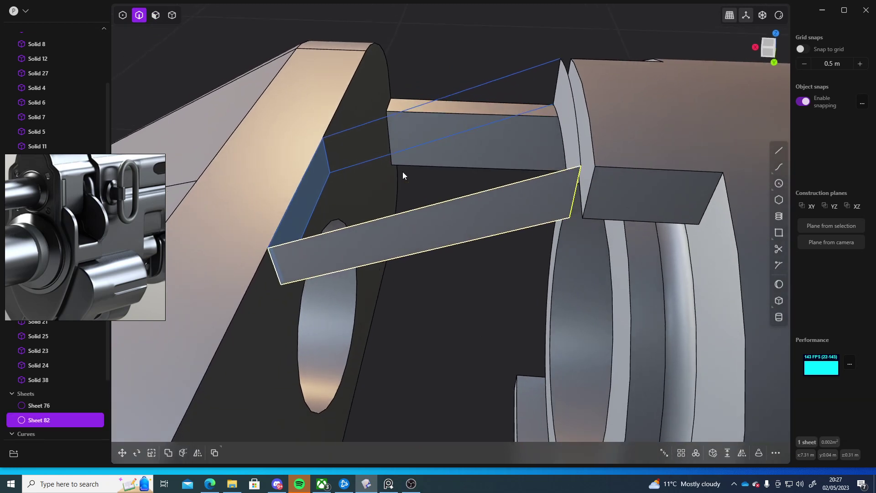
pyautogui.click(377, 156)
pyautogui.click(373, 121)
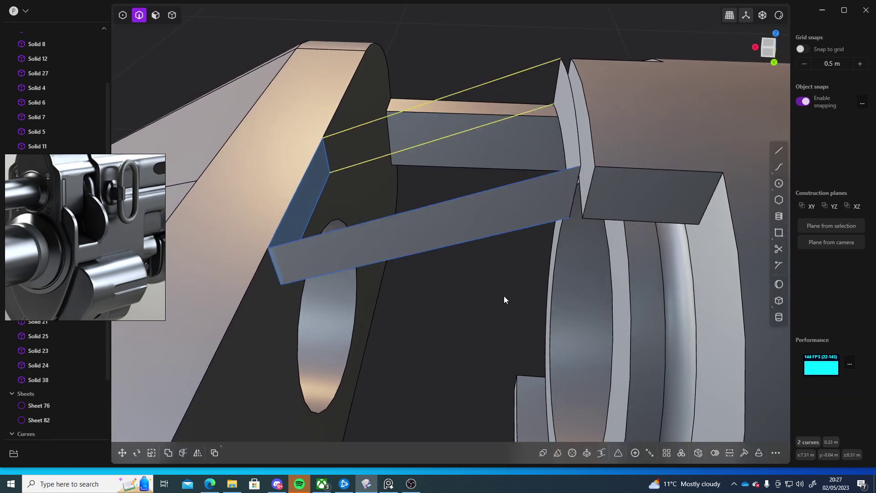
pyautogui.press('l')
pyautogui.press('Return')
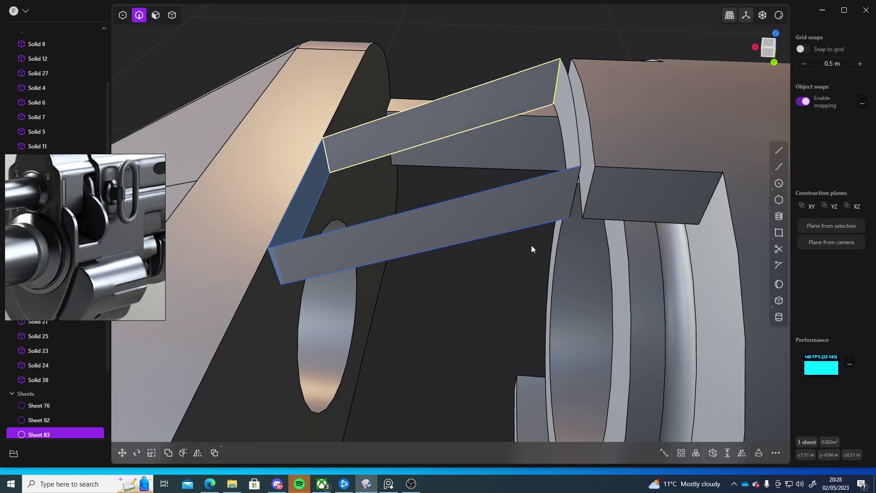
pyautogui.moveTo(531, 246); pyautogui.dragTo(461, 294, button='middle')
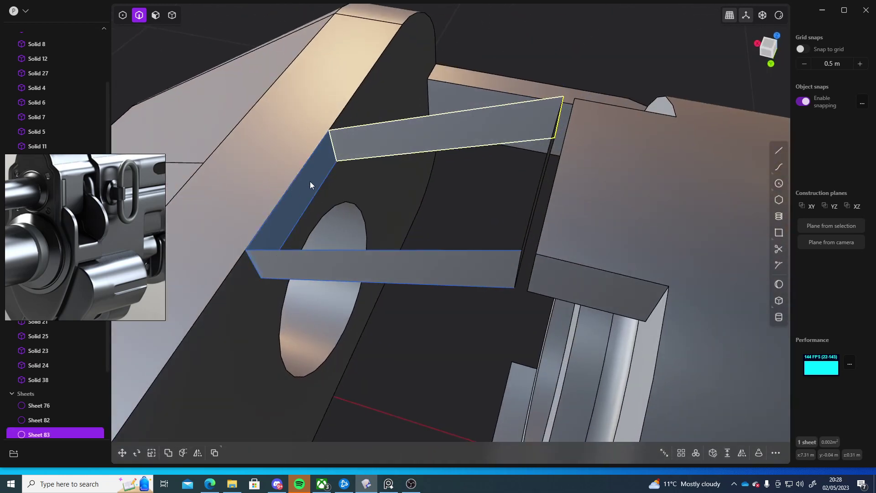
pyautogui.press('4')
pyautogui.press('3')
pyautogui.click(298, 191)
pyautogui.press('e')
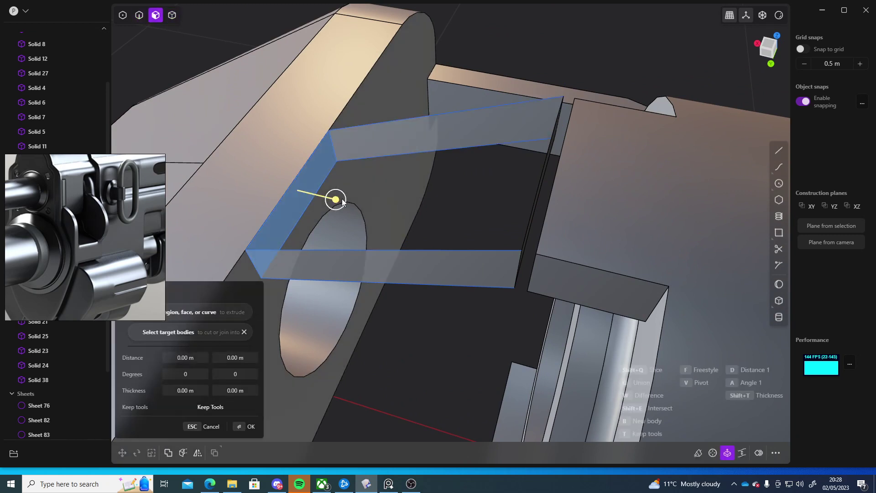
# Delete the rectangle curve on the muzzle cap and the four connecting lines, keeping the sheets
pyautogui.click(53, 406)
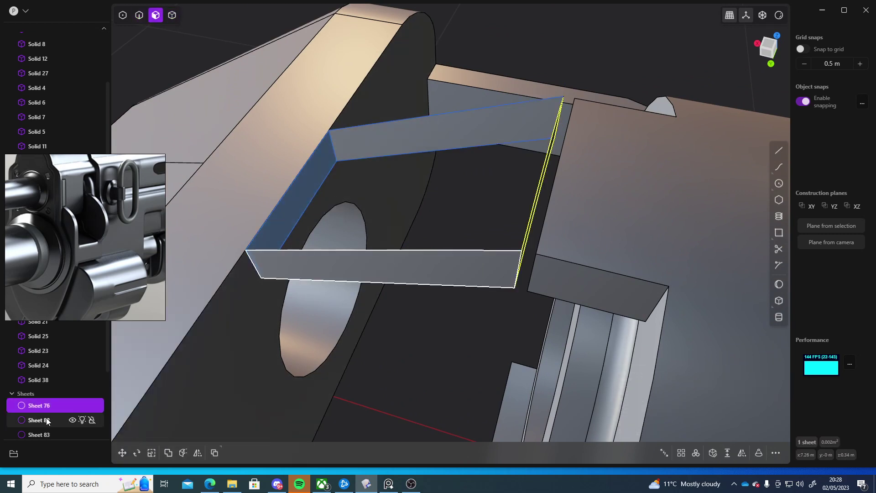
pyautogui.click(46, 435)
pyautogui.scroll(-2, 45, 402)
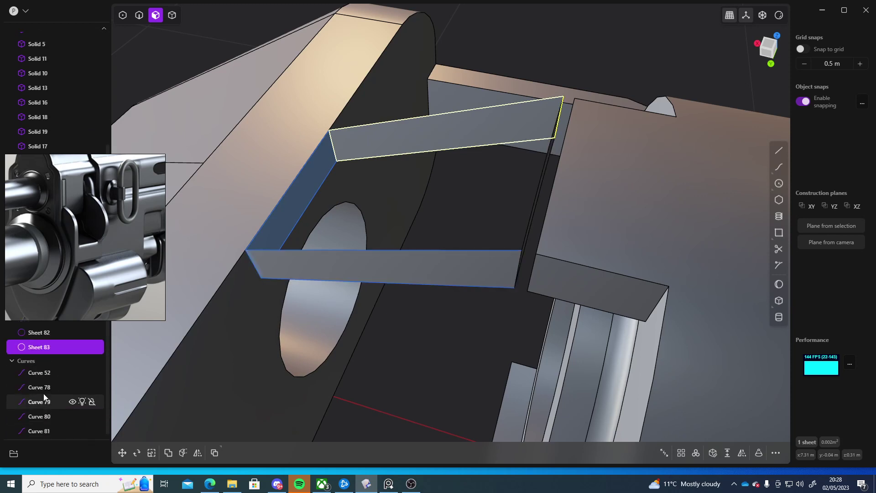
pyautogui.scroll(1, 50, 380)
pyautogui.click(48, 412)
pyautogui.scroll(-1, 52, 412)
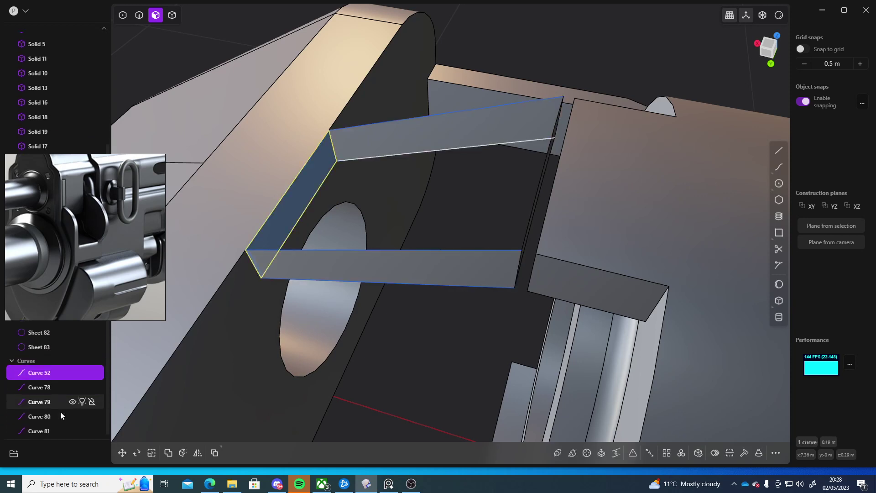
pyautogui.keyDown('shift'); pyautogui.click(47, 431); pyautogui.keyUp('shift')
pyautogui.press('Delete')
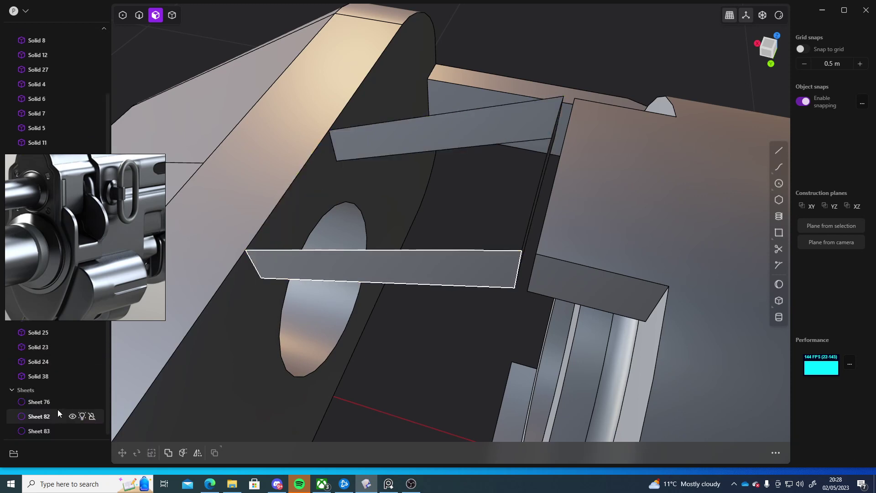
# Draw a line between the upper corners of the two side wall sheets at the muzzle cap
pyautogui.moveTo(274, 265); pyautogui.dragTo(736, 132, button='middle')
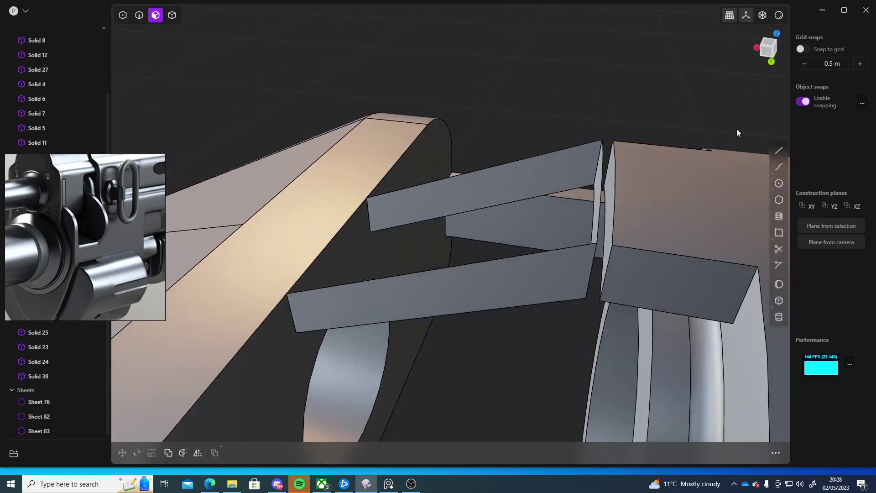
pyautogui.click(779, 150)
pyautogui.click(286, 294)
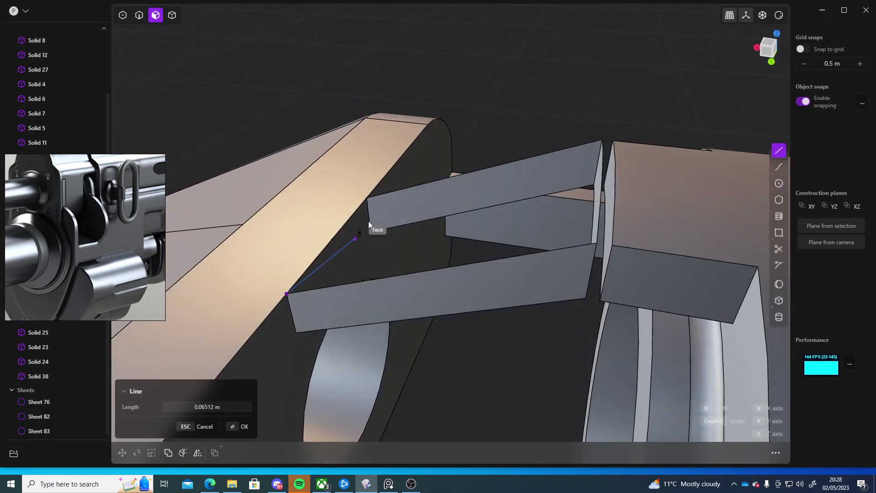
pyautogui.click(368, 198)
# Try to loft between the end sheet's curved upper edge and the new line on the cap, with G0 start and end continuity
pyautogui.moveTo(420, 209); pyautogui.dragTo(417, 251, button='middle')
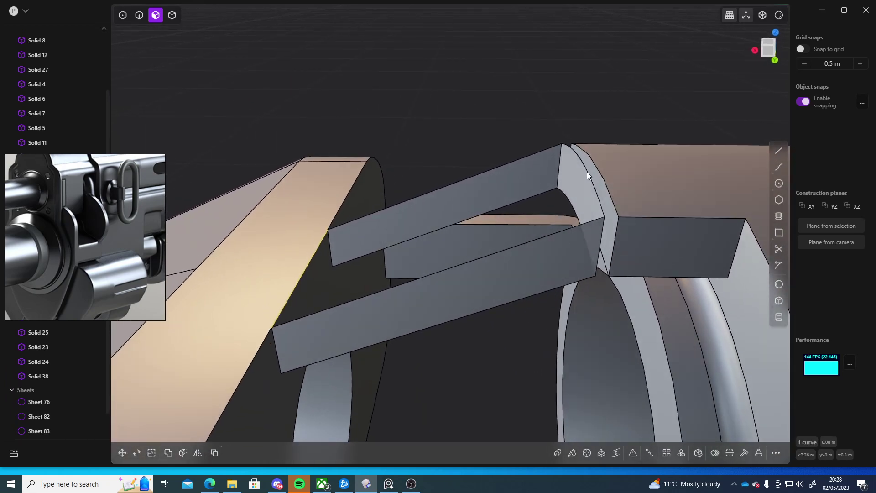
pyautogui.press('2')
pyautogui.click(579, 161)
pyautogui.click(582, 165)
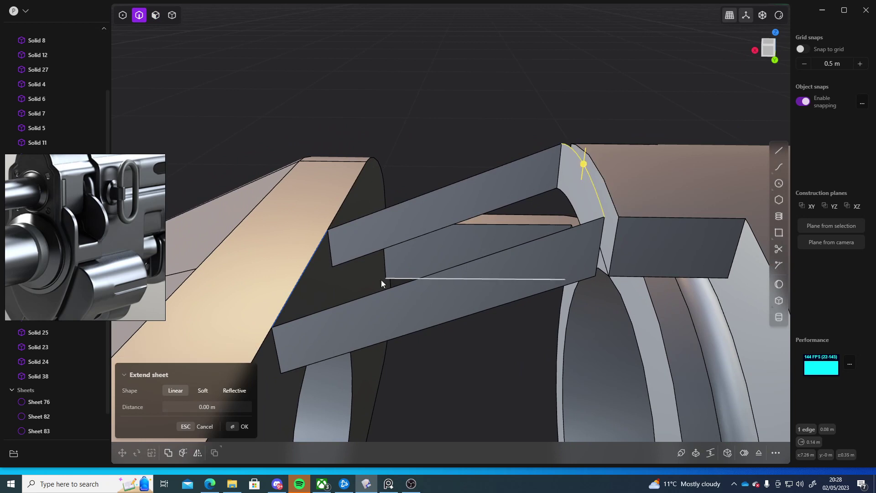
pyautogui.click(301, 275)
pyautogui.press('l')
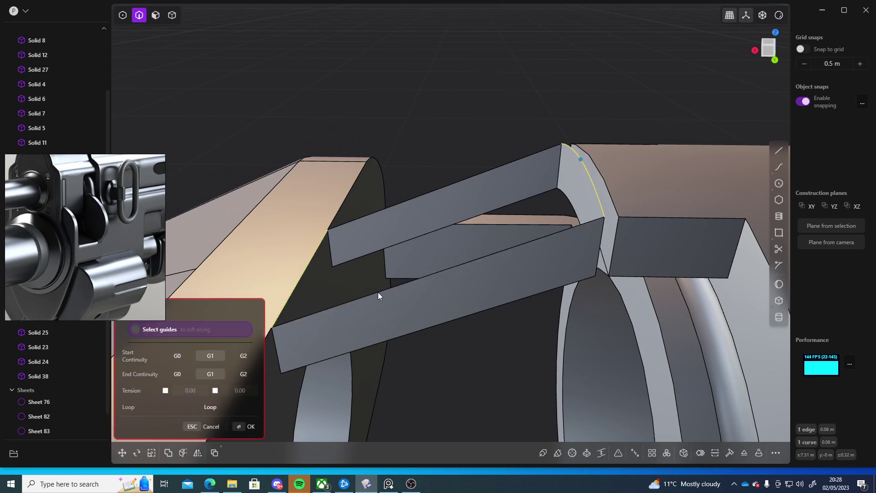
pyautogui.click(177, 356)
pyautogui.click(177, 374)
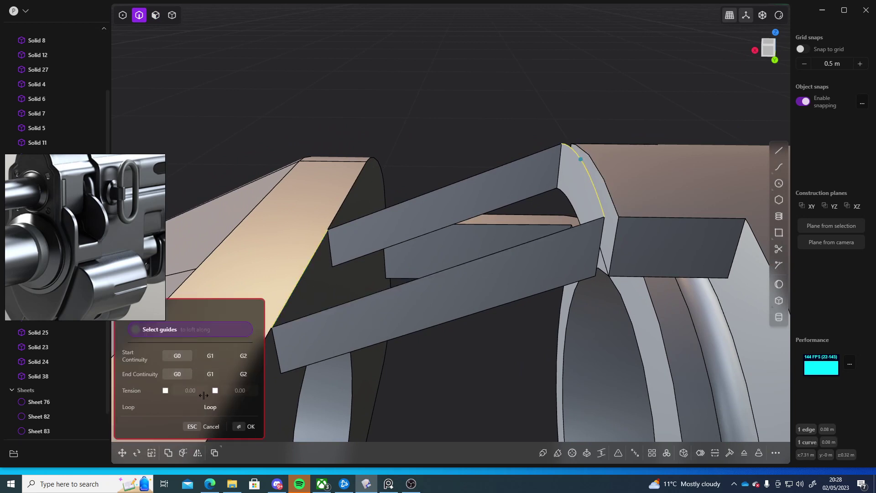
pyautogui.click(210, 407)
pyautogui.press('Return')
# Try to loft between the upper edges of the two side wall sheets, with G0 start and end continuity
pyautogui.moveTo(472, 362); pyautogui.dragTo(289, 382, button='middle')
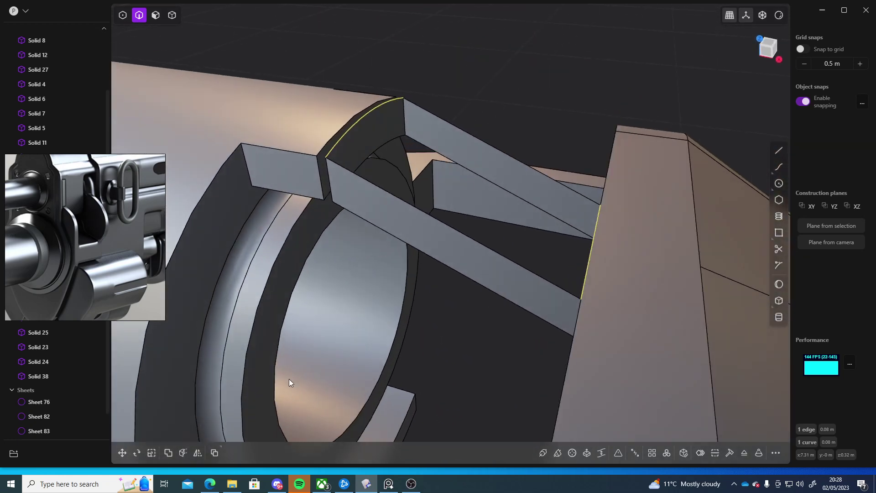
pyautogui.moveTo(466, 360); pyautogui.dragTo(466, 237, button='middle')
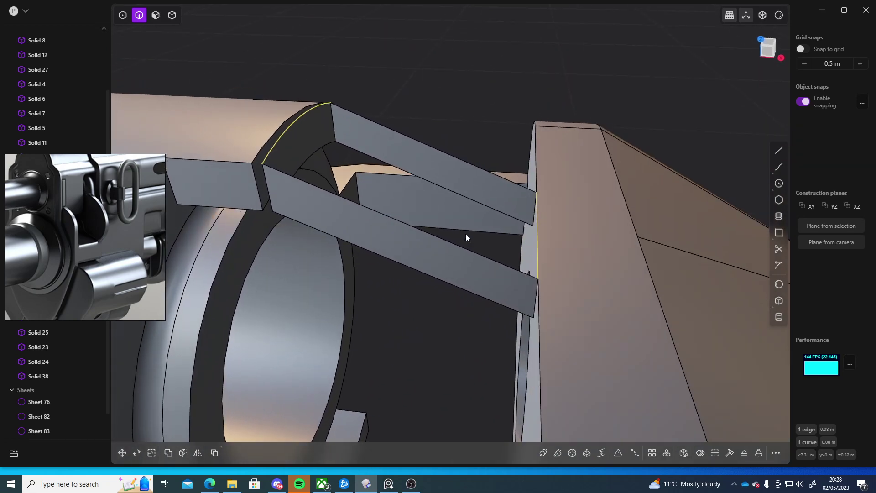
pyautogui.click(403, 226)
pyautogui.keyDown('shift'); pyautogui.click(431, 146); pyautogui.keyUp('shift')
pyautogui.moveTo(432, 146); pyautogui.dragTo(481, 148, button='middle')
pyautogui.press('l')
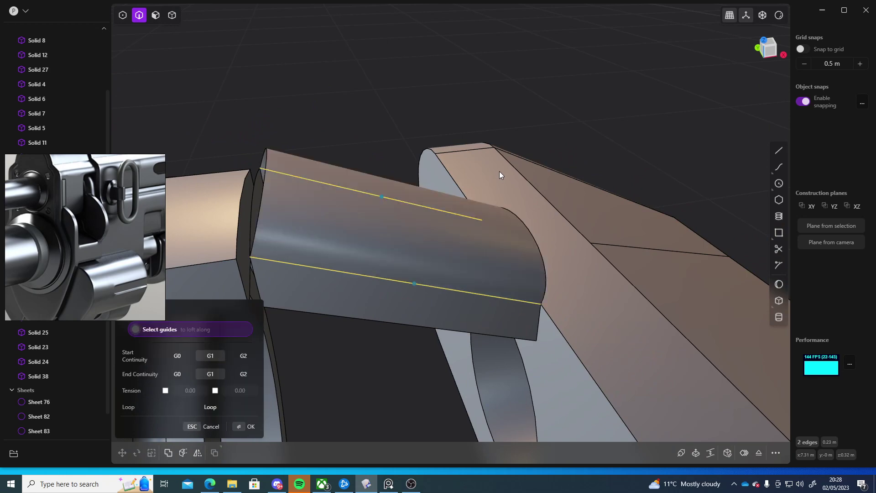
pyautogui.moveTo(407, 100); pyautogui.dragTo(188, 338, button='middle')
pyautogui.click(189, 355)
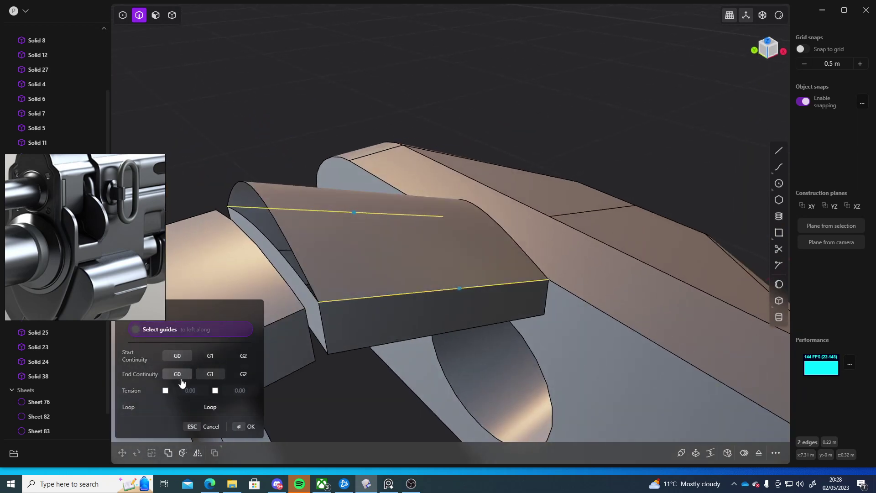
pyautogui.click(178, 374)
pyautogui.moveTo(273, 172); pyautogui.dragTo(489, 254, button='middle')
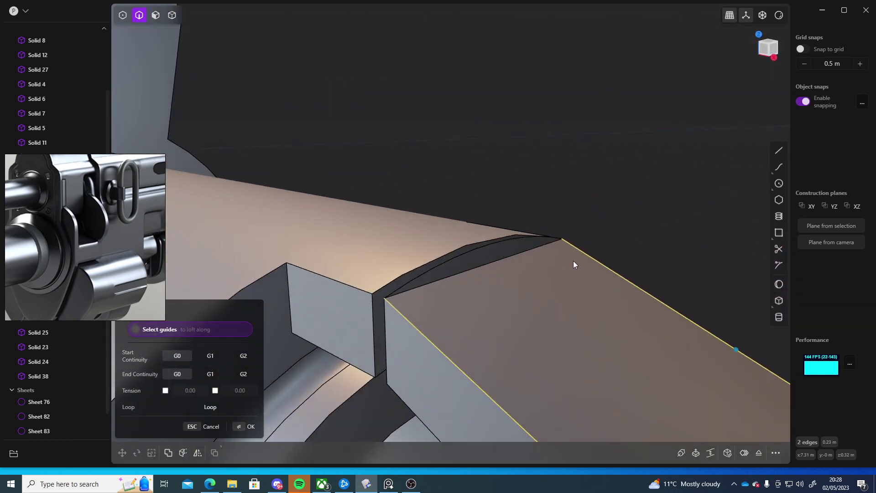
pyautogui.moveTo(573, 264); pyautogui.dragTo(351, 170, button='middle')
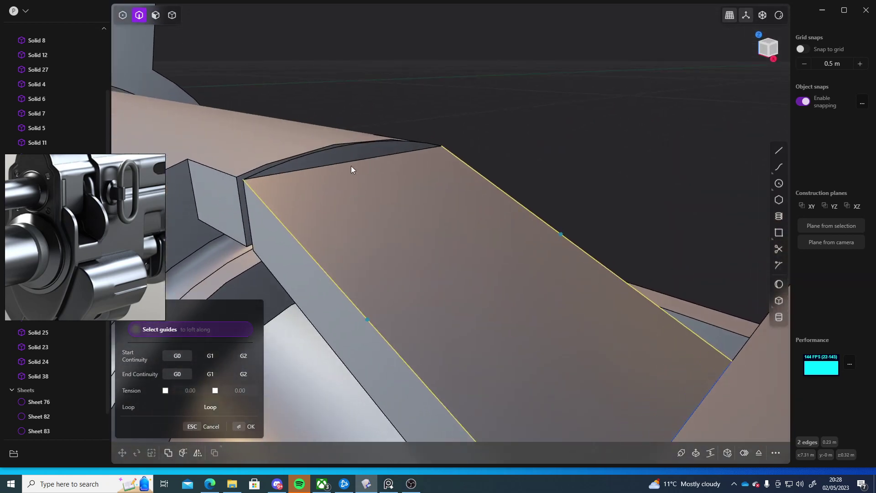
pyautogui.press('Escape')
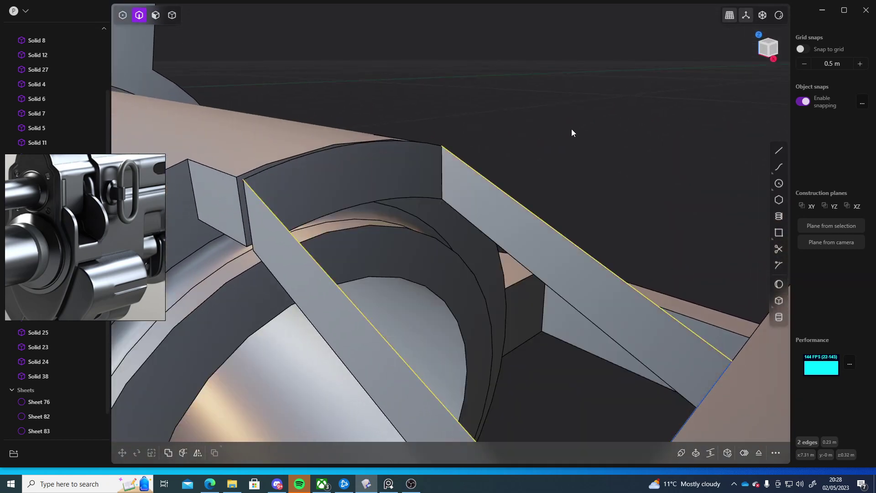
pyautogui.moveTo(571, 129); pyautogui.dragTo(595, 136, button='middle')
pyautogui.click(596, 134)
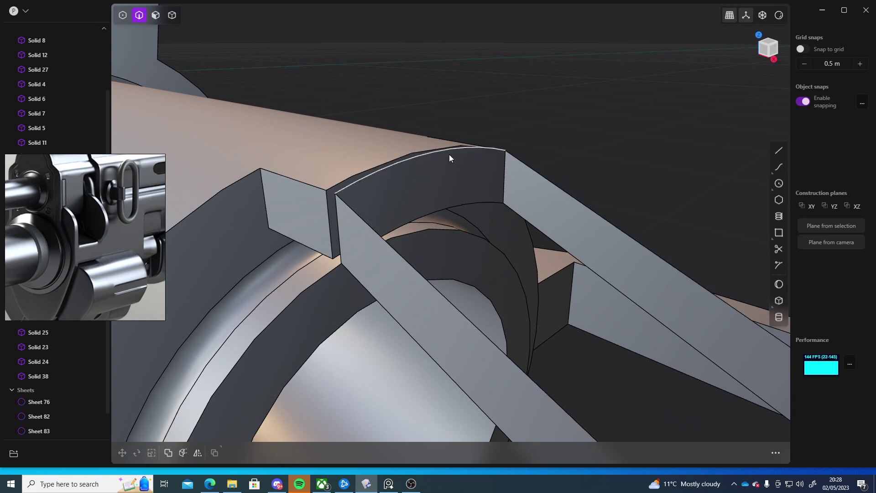
# Duplicate the end sheet's curved upper edge in place as a separate curve
pyautogui.click(449, 151)
pyautogui.press('e')
pyautogui.hotkey('shift', 'd')
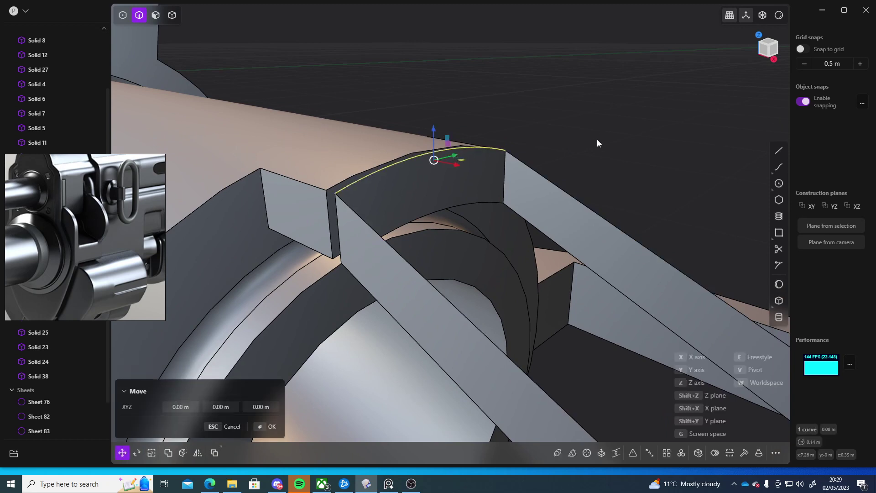
pyautogui.press('Escape')
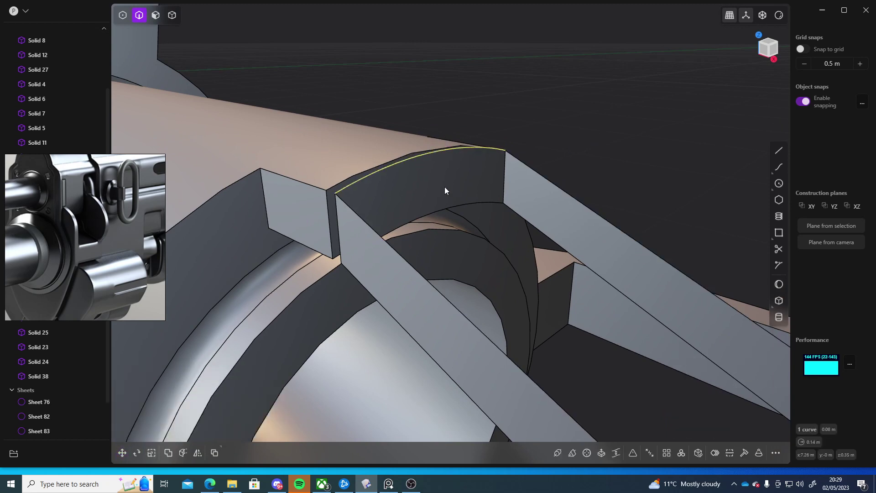
# Delete the curved end sheet at the prong, and undo the deletion
pyautogui.press('3')
pyautogui.click(425, 187)
pyautogui.press('x')
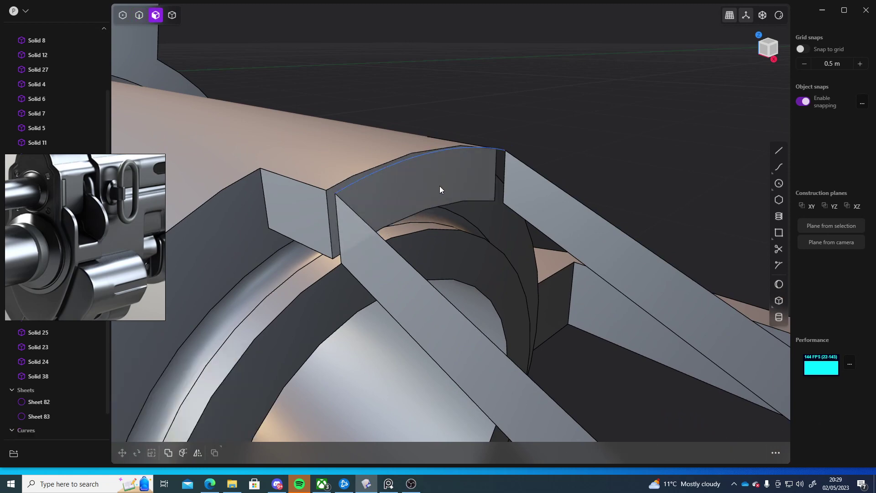
pyautogui.moveTo(586, 151)
pyautogui.mouseDown(button='middle')
pyautogui.moveTo(659, 155)
pyautogui.moveTo(595, 154)
pyautogui.mouseUp(button='middle')
pyautogui.hotkey('ctrl', 'z')
# Duplicate the end sheet's curved lower edge in place as a separate curve and delete the end sheet
pyautogui.moveTo(592, 188); pyautogui.dragTo(495, 177, button='middle')
pyautogui.press('2')
pyautogui.click(380, 251)
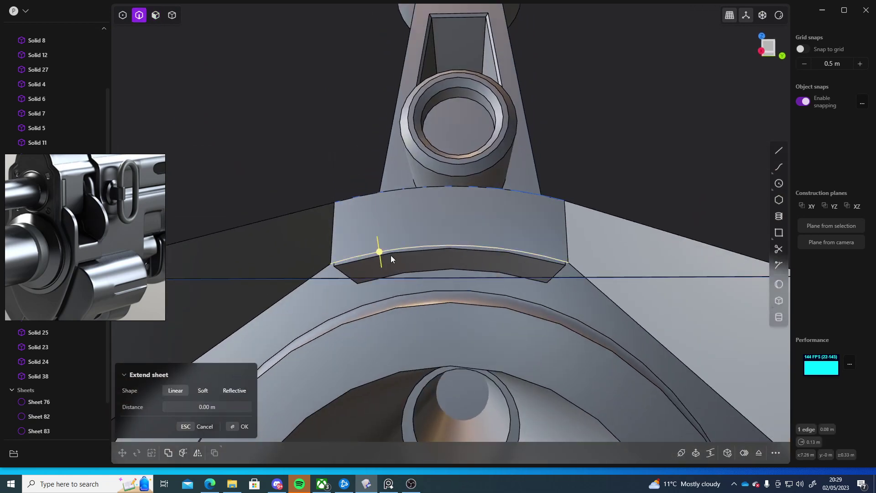
pyautogui.press('g')
pyautogui.moveTo(433, 259); pyautogui.dragTo(384, 173, button='middle')
pyautogui.press('Escape')
pyautogui.press('3')
pyautogui.click(383, 174)
pyautogui.press('x')
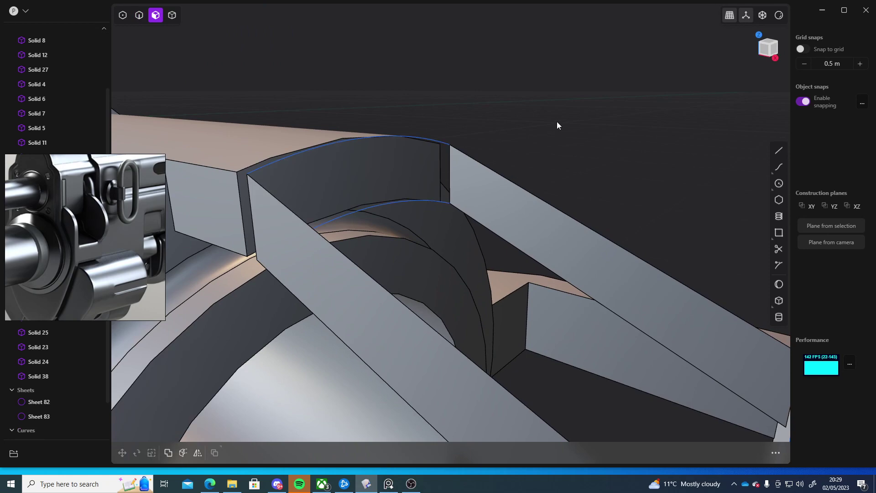
# Loft between the upper curve at the prong and the line on the muzzle cap to form the top sheet
pyautogui.moveTo(556, 121); pyautogui.dragTo(448, 151, button='middle')
pyautogui.press('2')
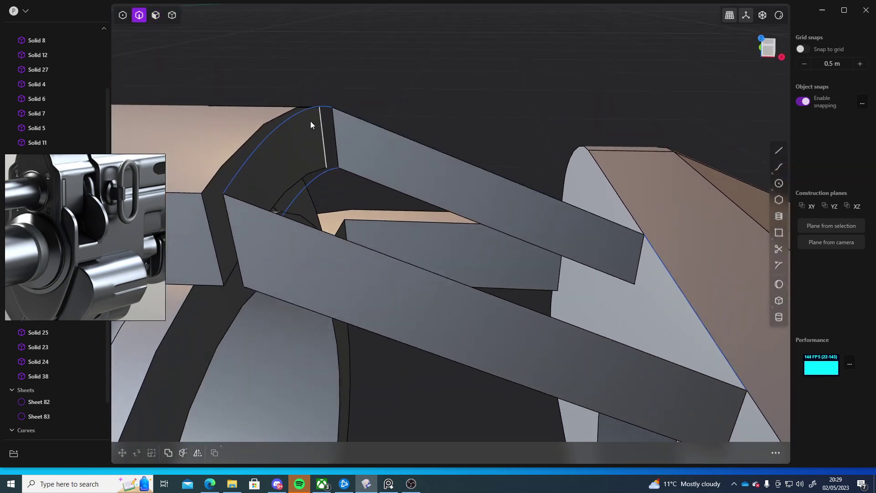
pyautogui.click(310, 110)
pyautogui.click(648, 253)
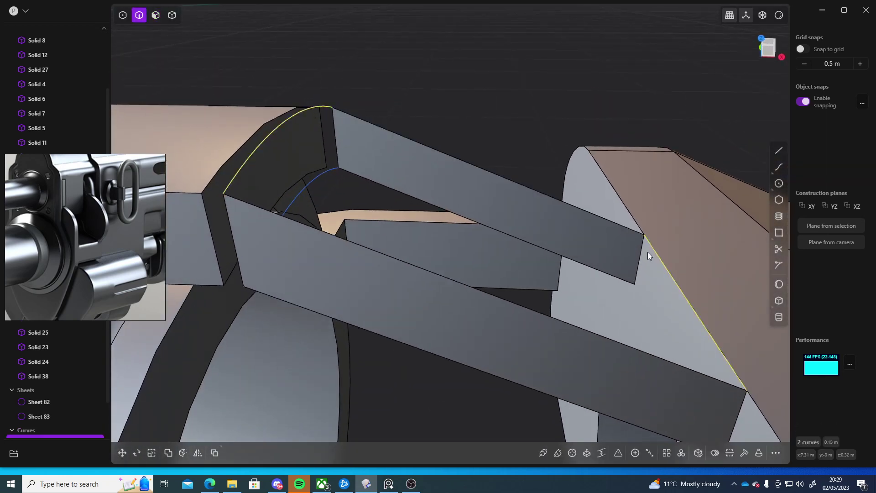
pyautogui.press('l')
pyautogui.moveTo(584, 178); pyautogui.dragTo(500, 262, button='middle')
pyautogui.press('Return')
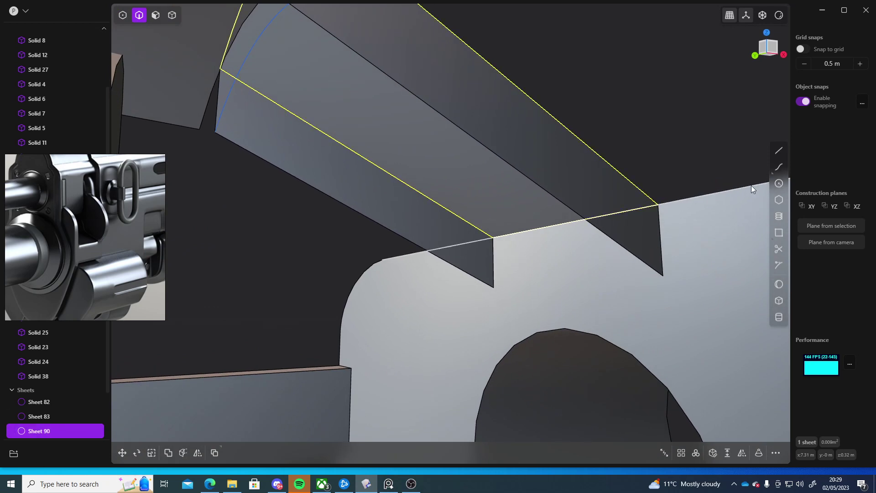
# Draw a line between the lower corners of the two side wall sheets at the muzzle cap
pyautogui.click(779, 151)
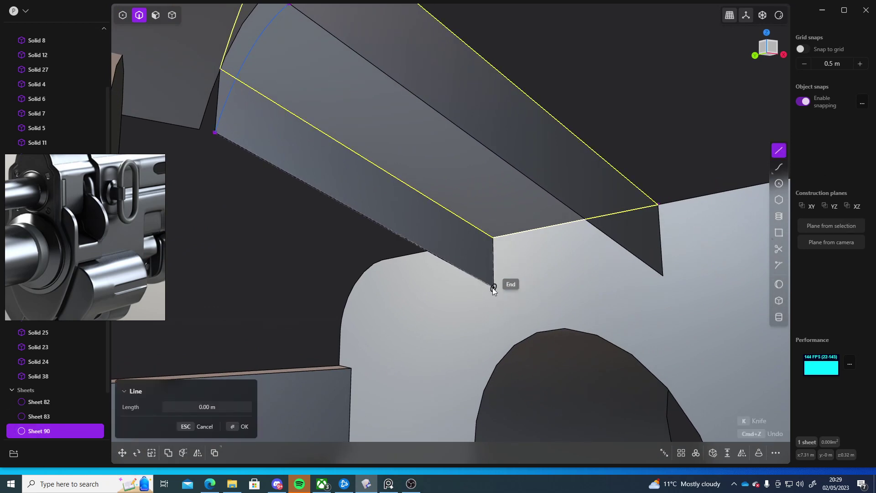
pyautogui.click(494, 287)
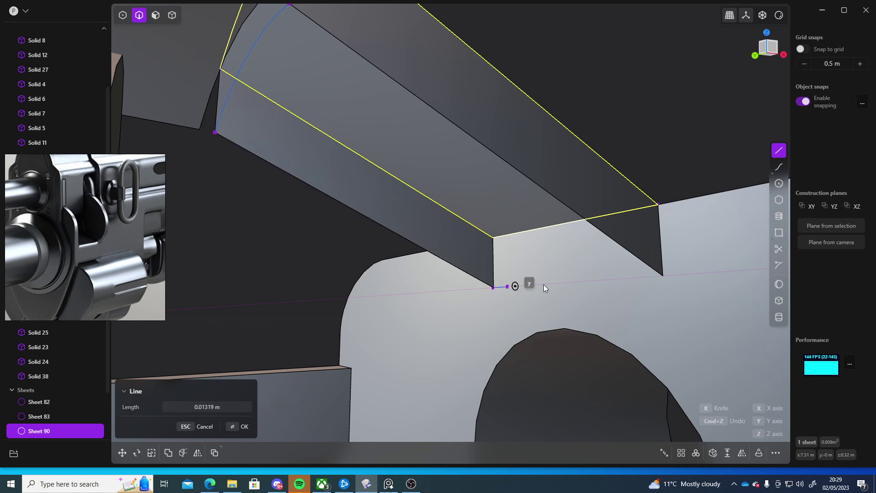
pyautogui.click(662, 275)
# Loft between the lower curve at the prong and the lower line at the cap to form the bottom sheet
pyautogui.moveTo(616, 337); pyautogui.dragTo(588, 331, button='middle')
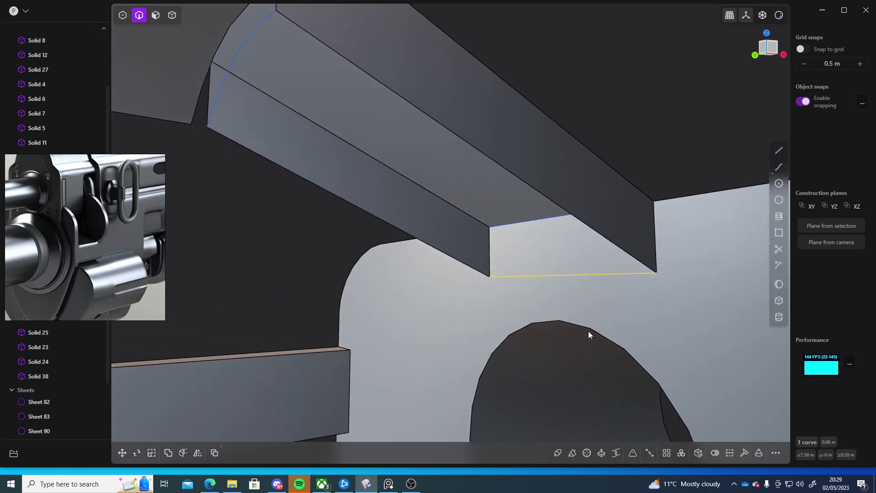
pyautogui.click(235, 58)
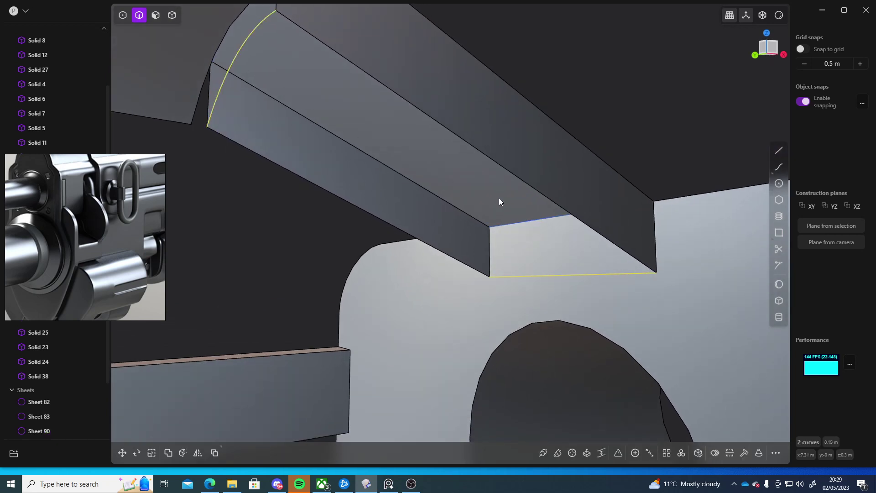
pyautogui.press('l')
pyautogui.moveTo(493, 198); pyautogui.dragTo(443, 250, button='middle')
pyautogui.press('Escape')
pyautogui.moveTo(502, 141); pyautogui.dragTo(464, 141, button='middle')
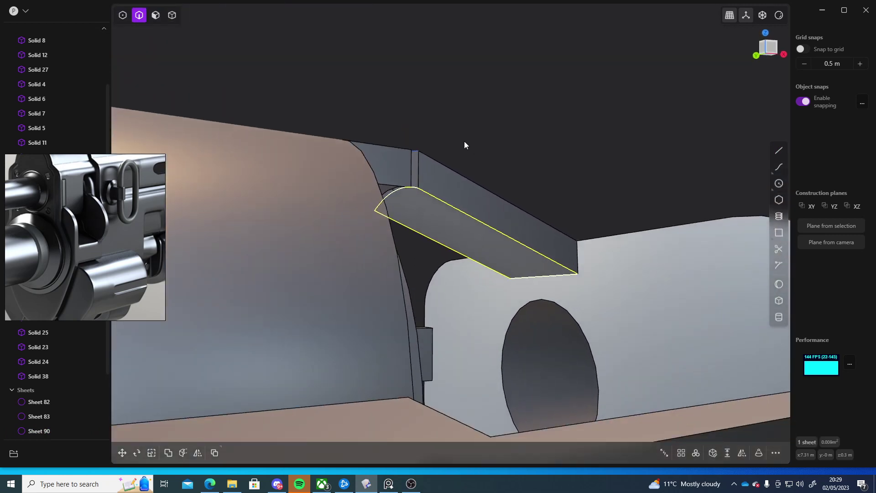
# Loft between the lower and upper curves at the prong to form a new end sheet
pyautogui.click(413, 188)
pyautogui.moveTo(414, 187); pyautogui.dragTo(406, 153, button='middle')
pyautogui.click(406, 153)
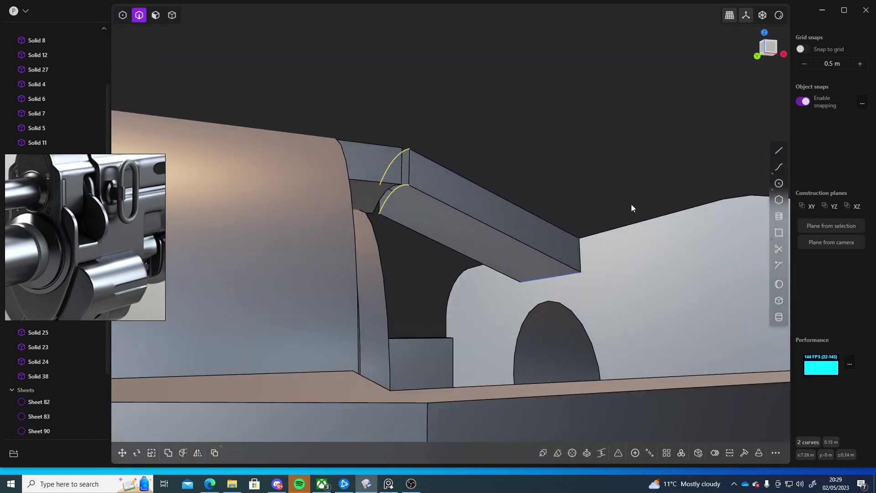
pyautogui.press('l')
pyautogui.press('Return')
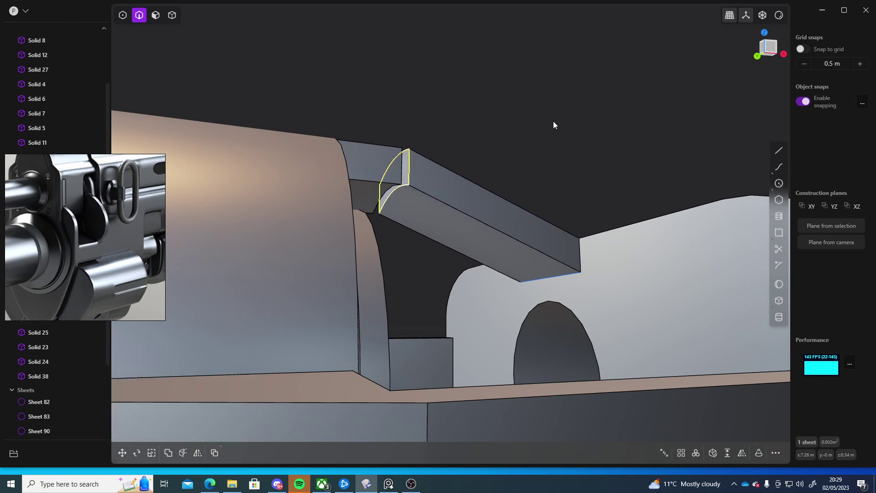
# Join the two side walls and the top, bottom and prong-end sheets into a single sheet
pyautogui.moveTo(553, 122); pyautogui.dragTo(469, 178, button='middle')
pyautogui.press('3')
pyautogui.click(337, 268)
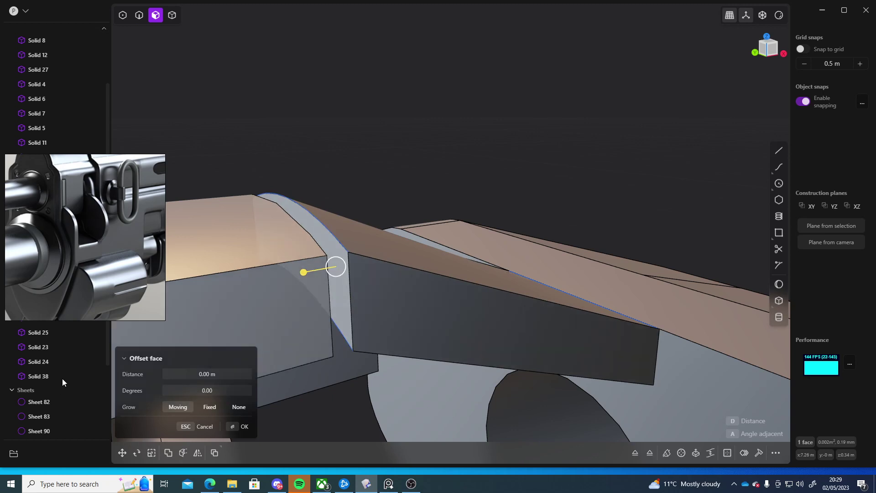
pyautogui.scroll(-2, 34, 369)
pyautogui.scroll(2, 36, 369)
pyautogui.click(44, 394)
pyautogui.scroll(-1, 47, 392)
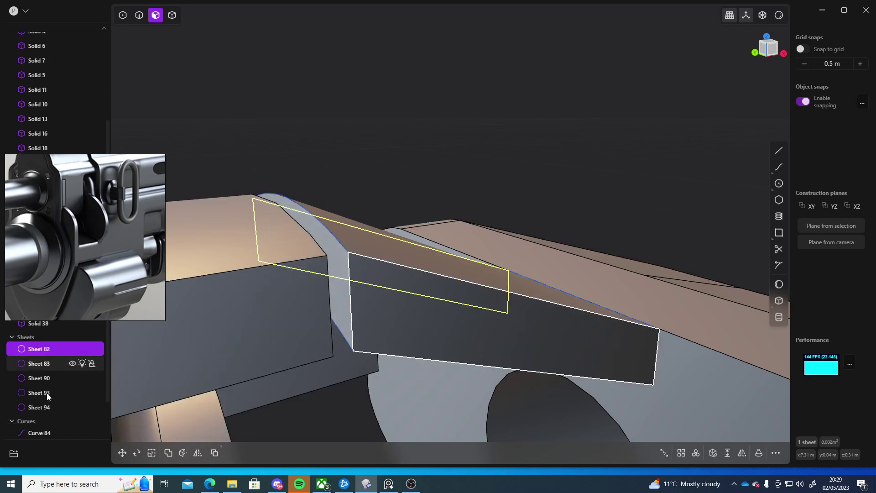
pyautogui.keyDown('shift'); pyautogui.click(46, 406); pyautogui.keyUp('shift')
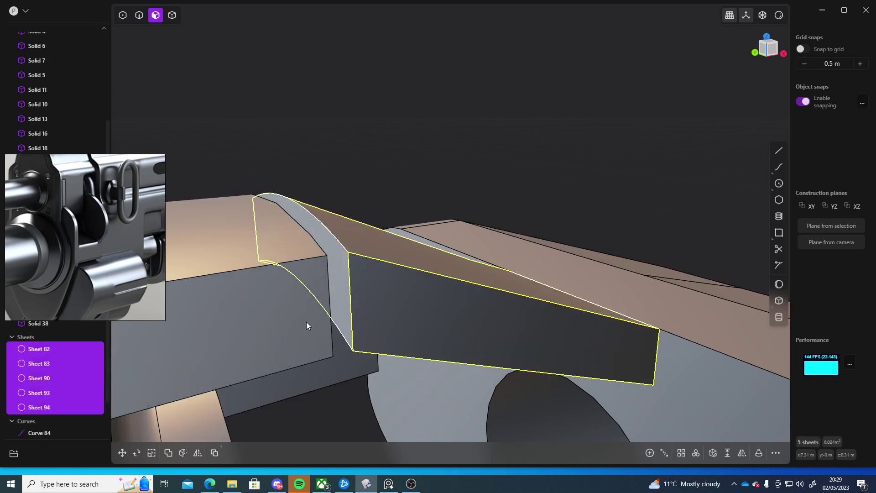
pyautogui.press('j')
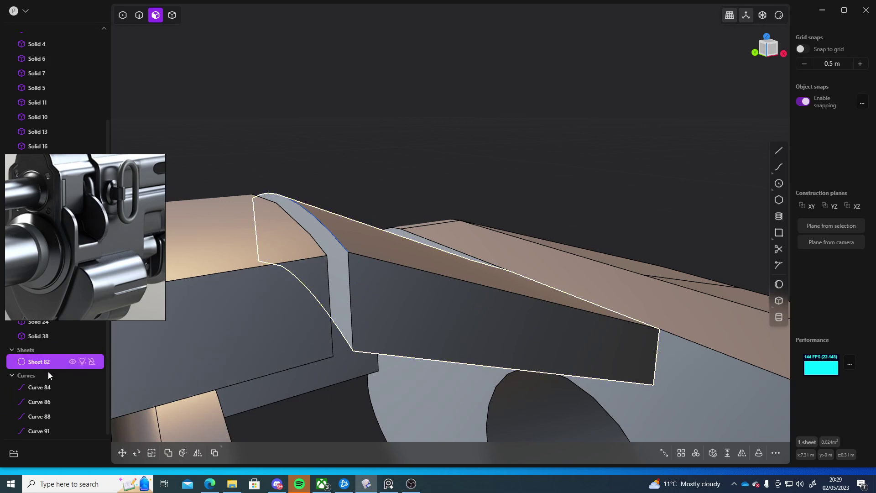
# Hide the muzzle device solid to expose the bridge's open end at the cap
pyautogui.moveTo(437, 189); pyautogui.dragTo(542, 252, button='middle')
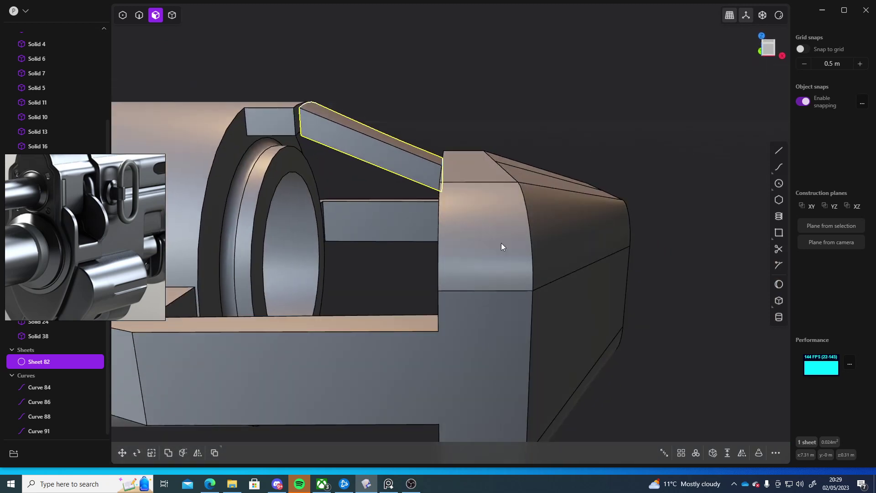
pyautogui.press('4')
pyautogui.click(514, 236)
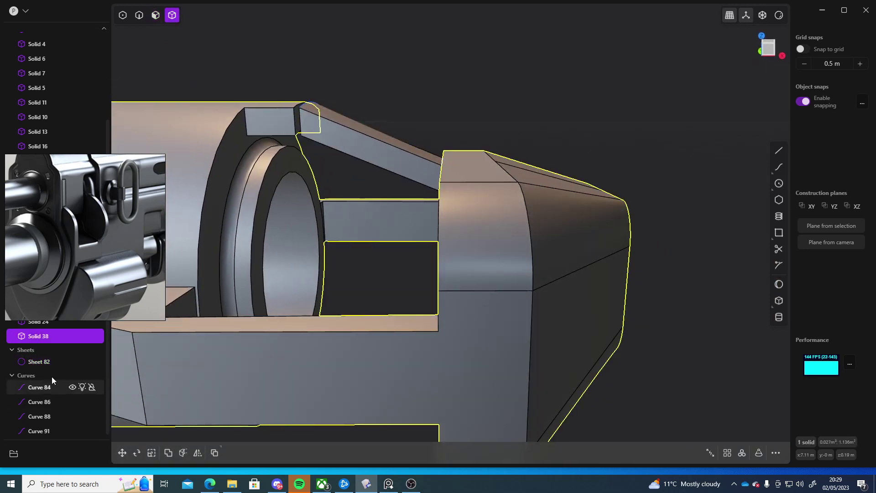
pyautogui.click(73, 335)
pyautogui.moveTo(375, 292); pyautogui.dragTo(470, 303, button='middle')
# Loft between the lower and upper lines at the bridge's open end to close it with a sheet
pyautogui.press('2')
pyautogui.moveTo(486, 177); pyautogui.dragTo(476, 193, button='middle')
pyautogui.click(474, 193)
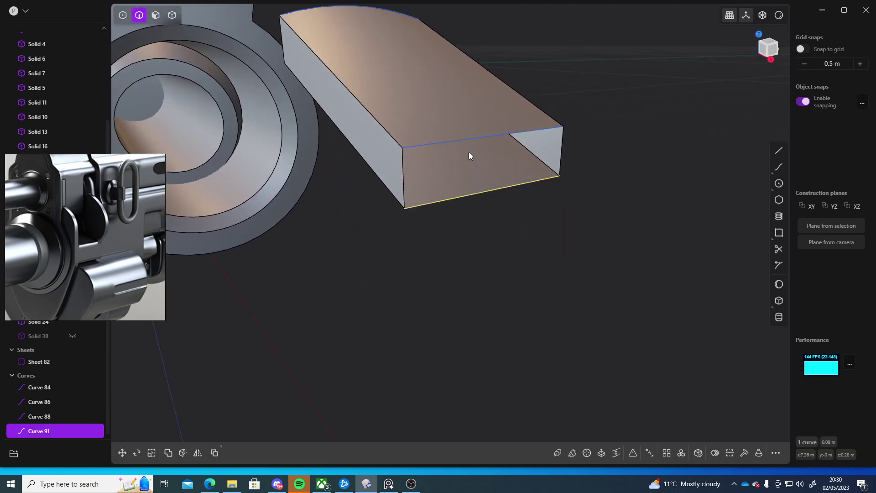
pyautogui.keyDown('shift'); pyautogui.click(471, 138); pyautogui.keyUp('shift')
pyautogui.press('l')
pyautogui.rightClick(578, 231)
# Delete the four leftover construction curves, keeping the two sheets
pyautogui.keyDown('shift'); pyautogui.moveTo(535, 240); pyautogui.dragTo(411, 301, button='middle'); pyautogui.keyUp('shift')
pyautogui.keyDown('shift'); pyautogui.click(58, 361); pyautogui.keyUp('shift')
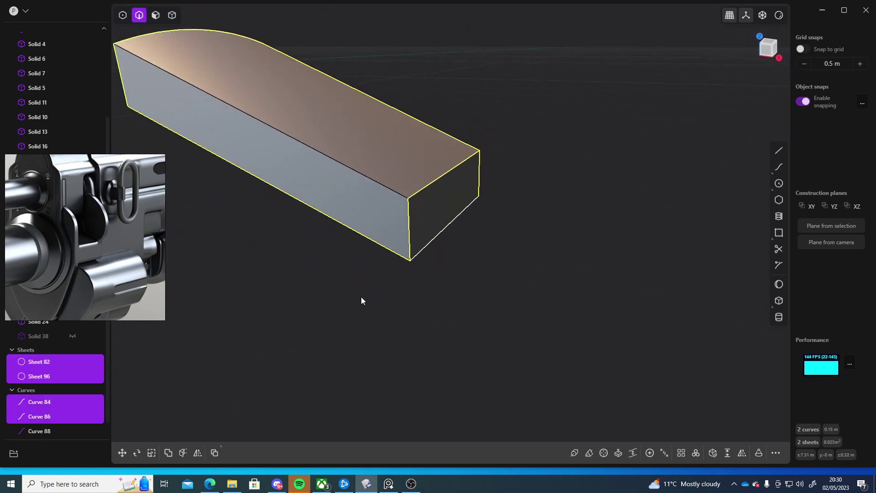
pyautogui.click(360, 299)
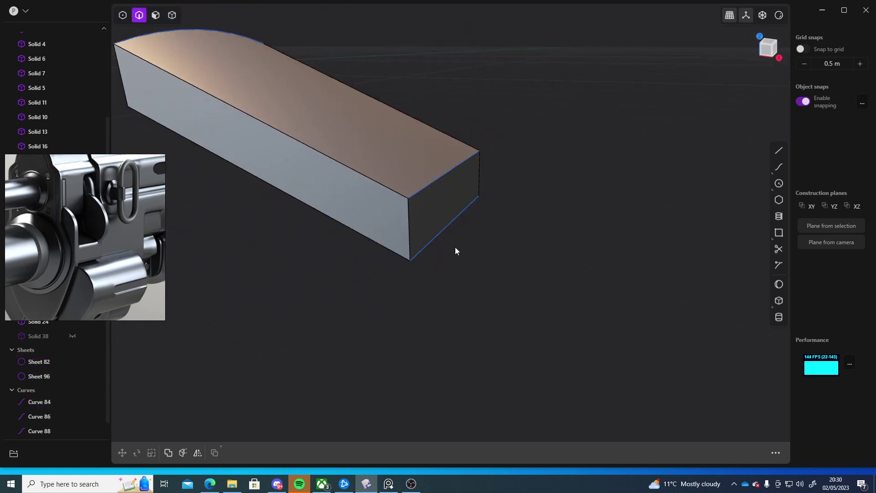
pyautogui.scroll(-5, 411, 282)
pyautogui.click(52, 400)
pyautogui.scroll(-1, 55, 401)
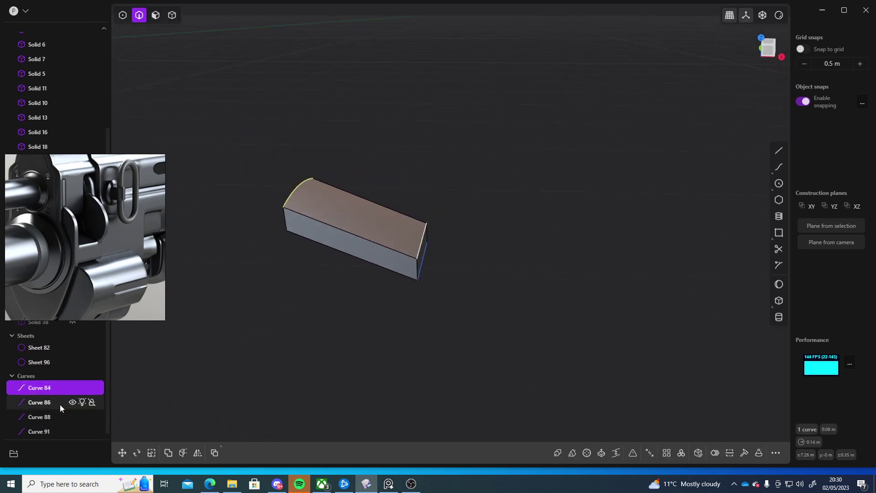
pyautogui.keyDown('shift'); pyautogui.click(51, 429); pyautogui.keyUp('shift')
pyautogui.press('x')
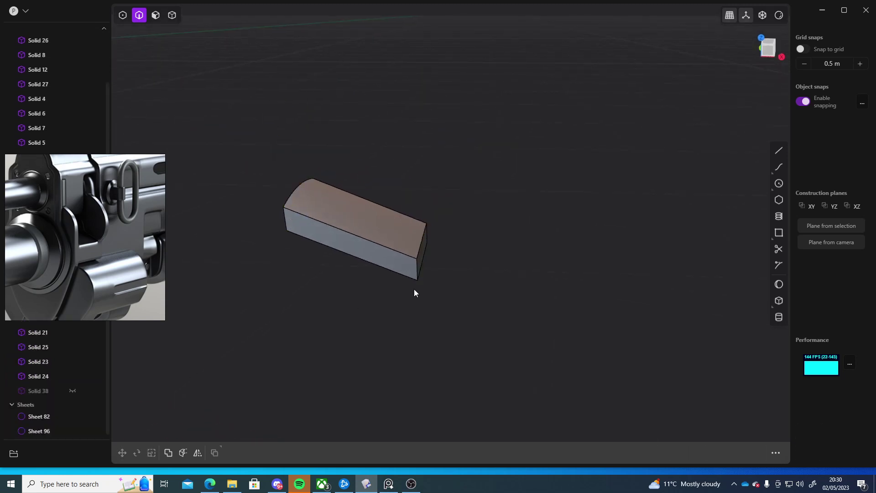
pyautogui.moveTo(332, 317); pyautogui.dragTo(520, 292, button='middle')
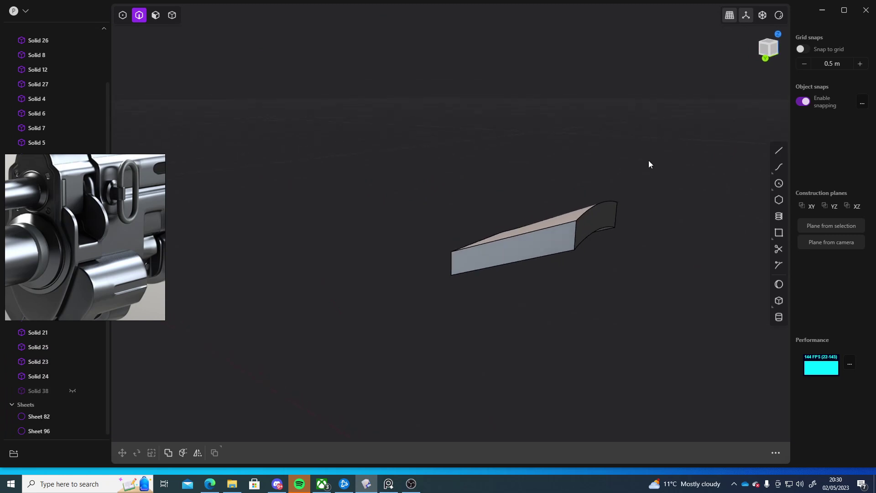
pyautogui.moveTo(648, 160); pyautogui.dragTo(401, 330)
pyautogui.press('b')
pyautogui.keyDown('shift'); pyautogui.moveTo(514, 292); pyautogui.dragTo(434, 304, button='middle'); pyautogui.keyUp('shift')
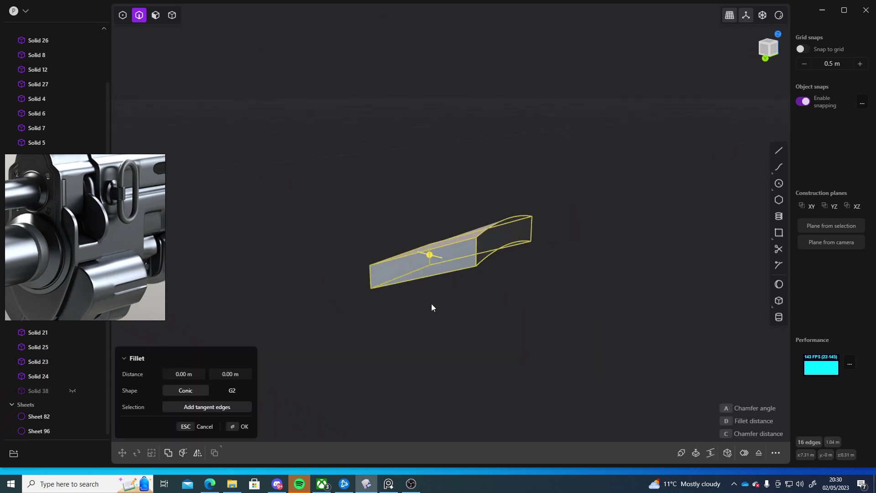
pyautogui.press('Escape')
pyautogui.press('Escape')
# Join the two bridge sheets into one closed solid and show the hidden muzzle device solid again
pyautogui.click(171, 15)
pyautogui.hotkey('ctrl', 'a')
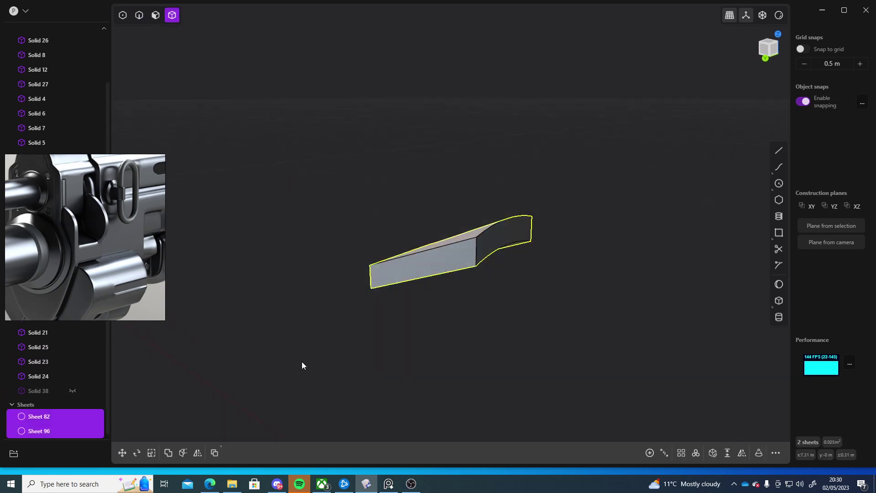
pyautogui.press('j')
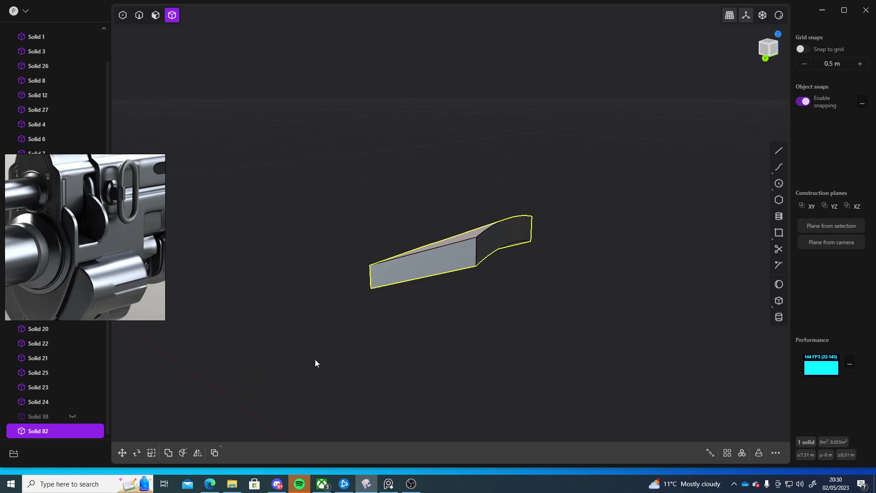
pyautogui.click(71, 416)
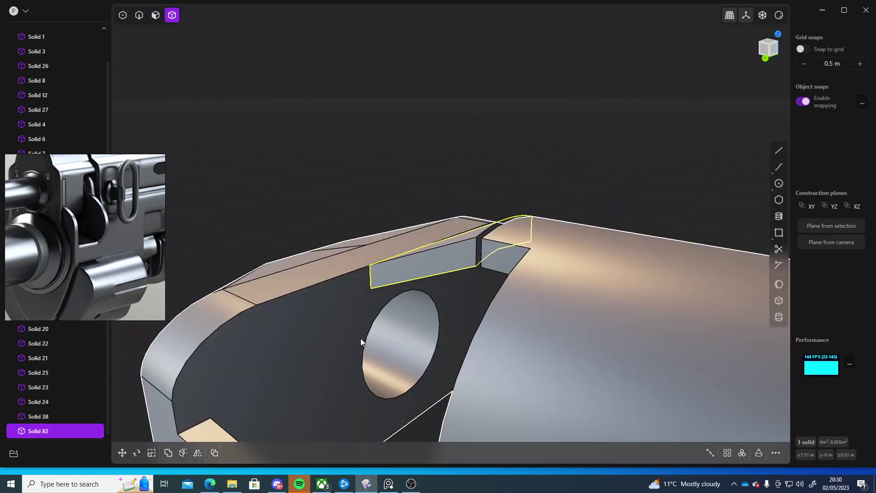
# Extrude the bridge solid's prong-side end face about 0.0094 m so that it overlaps the upper prong
pyautogui.moveTo(360, 338); pyautogui.dragTo(470, 284, button='middle')
pyautogui.scroll(3, 432, 285)
pyautogui.press('3')
pyautogui.click(434, 219)
pyautogui.moveTo(502, 228); pyautogui.dragTo(535, 226)
pyautogui.press('Escape')
pyautogui.press('e')
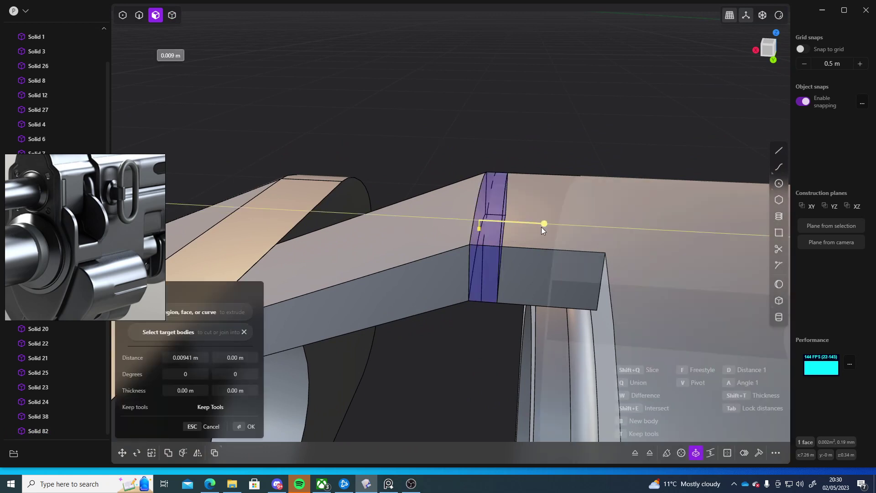
pyautogui.click(540, 228)
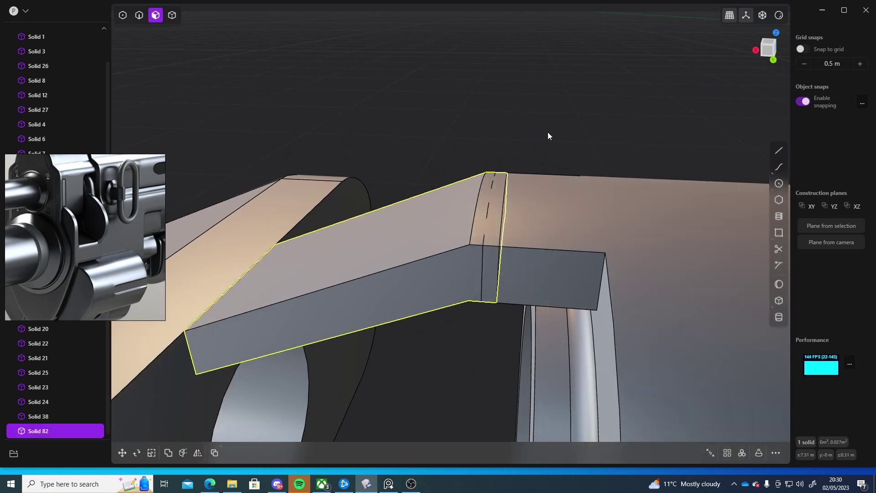
# Mirror the upper bridge solid vertically to make an upside-down copy below the muzzle device
pyautogui.moveTo(547, 132); pyautogui.dragTo(454, 181, button='middle')
pyautogui.click(478, 117)
pyautogui.moveTo(479, 118); pyautogui.dragTo(488, 292, button='middle')
pyautogui.press('4')
pyautogui.click(517, 138)
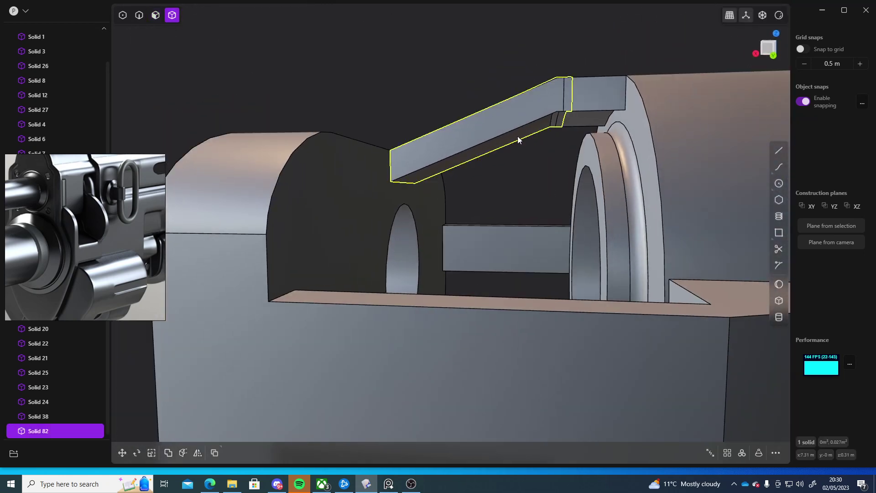
pyautogui.moveTo(518, 138); pyautogui.dragTo(460, 207, button='middle')
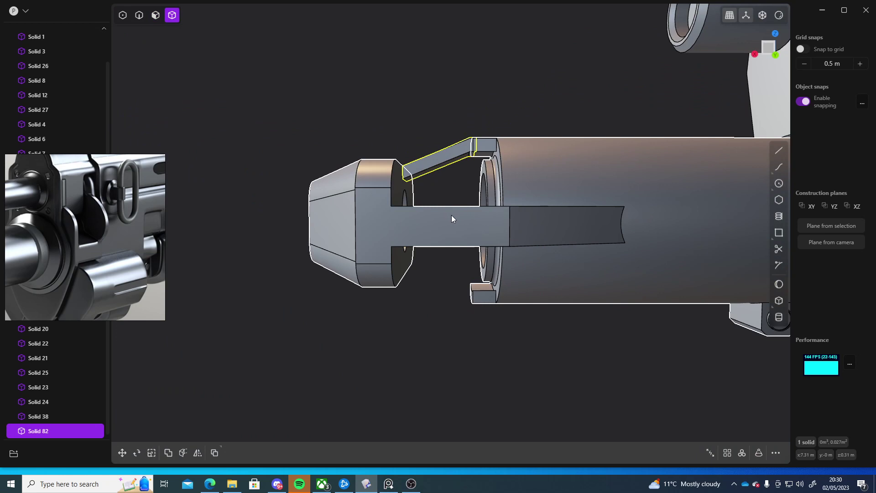
pyautogui.hotkey('alt', 'x')
pyautogui.scroll(-5, 452, 216)
pyautogui.keyDown('shift'); pyautogui.moveTo(767, 301); pyautogui.dragTo(385, 266, button='middle'); pyautogui.keyUp('shift')
pyautogui.scroll(-4, 567, 274)
pyautogui.moveTo(762, 253); pyautogui.dragTo(360, 317)
pyautogui.press('Return')
pyautogui.scroll(5, 379, 307)
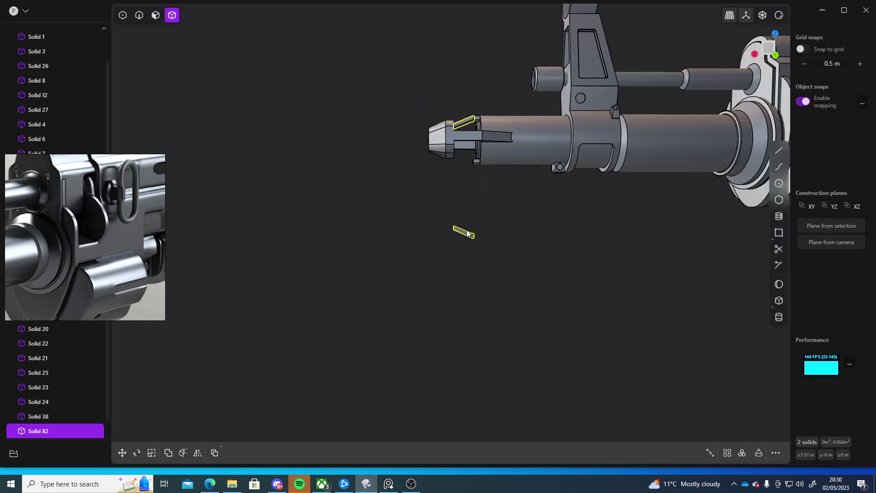
# Move the mirrored bridge solid up 0.4243 m along Z so that its end overlaps the lower prong
pyautogui.scroll(2, 467, 232)
pyautogui.click(513, 239)
pyautogui.keyDown('shift'); pyautogui.moveTo(494, 239); pyautogui.dragTo(448, 258, button='middle'); pyautogui.keyUp('shift')
pyautogui.click(427, 250)
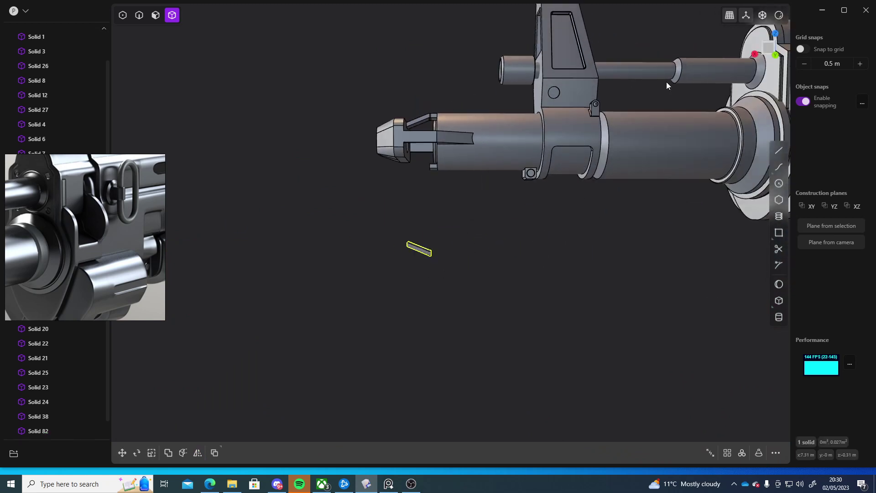
pyautogui.click(769, 48)
pyautogui.scroll(-3, 479, 255)
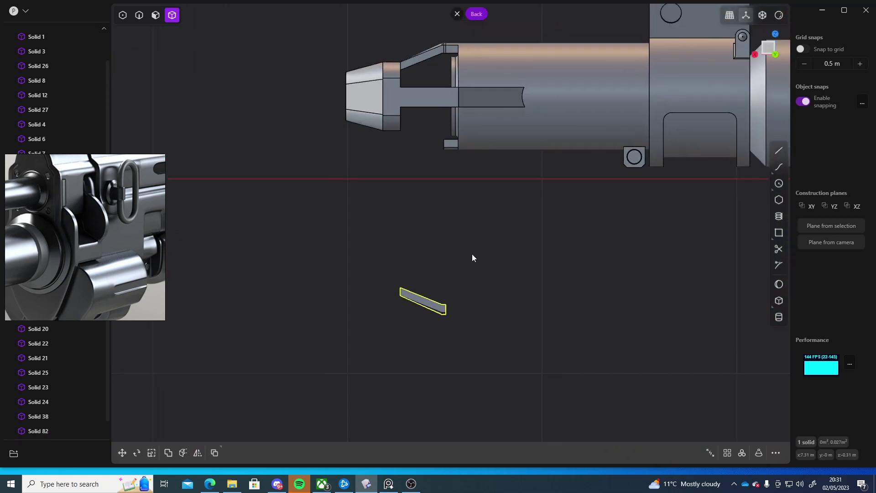
pyautogui.press('g')
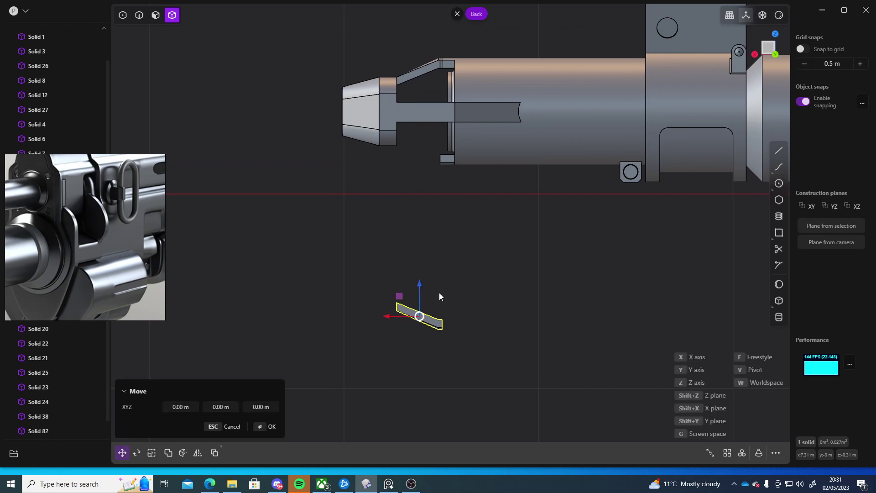
pyautogui.moveTo(420, 284); pyautogui.dragTo(437, 126)
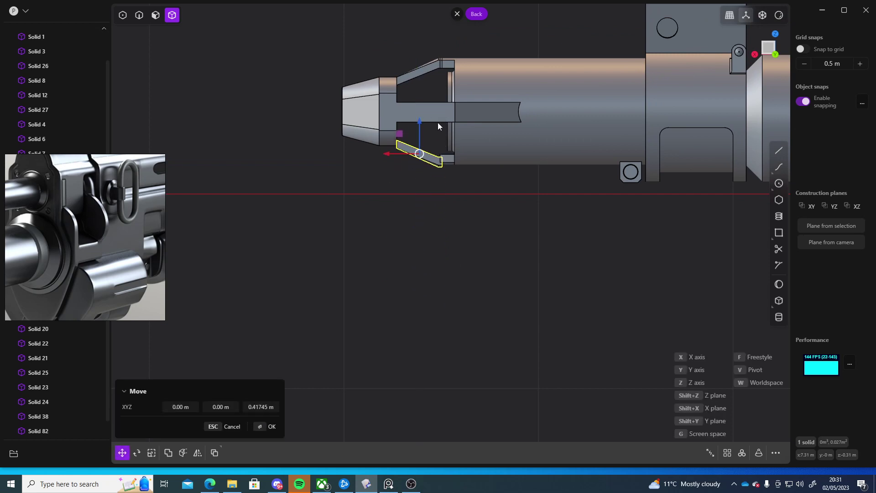
pyautogui.scroll(10, 437, 125)
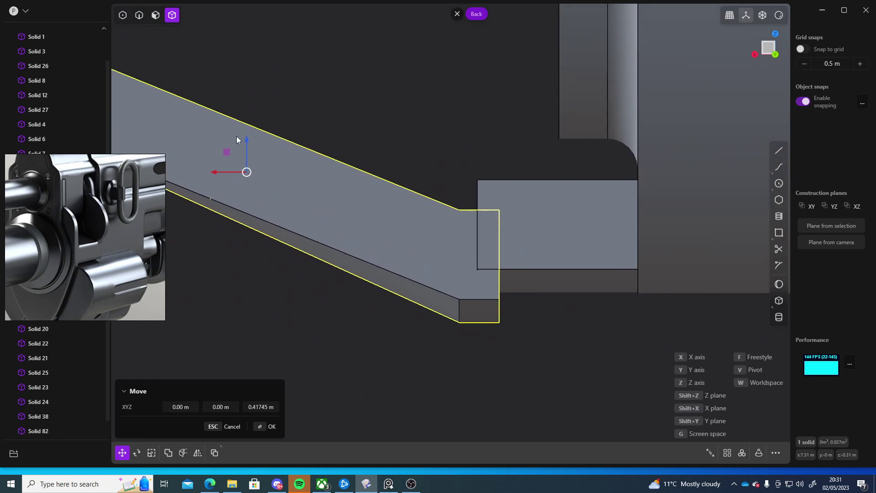
pyautogui.moveTo(248, 137); pyautogui.dragTo(251, 109)
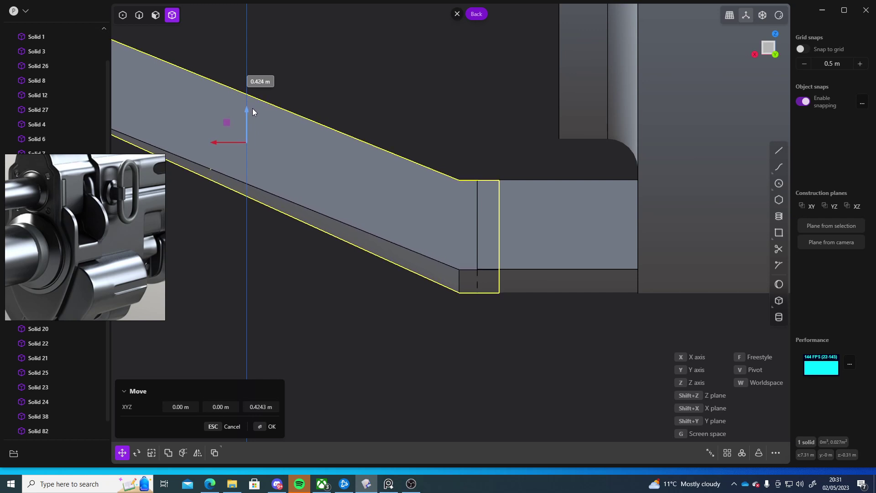
pyautogui.moveTo(253, 108); pyautogui.dragTo(253, 108)
pyautogui.rightClick(344, 265)
pyautogui.keyDown('shift'); pyautogui.moveTo(414, 267); pyautogui.dragTo(375, 291, button='middle'); pyautogui.keyUp('shift')
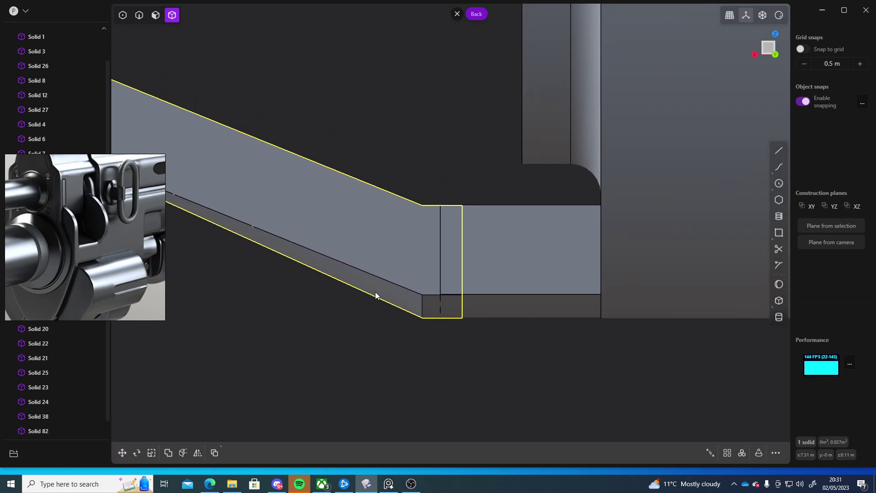
# Fine-adjust the lower bridge solid's height with a Z move of -0.00009 m
pyautogui.scroll(4, 415, 227)
pyautogui.moveTo(559, 221); pyautogui.dragTo(528, 242, button='middle')
pyautogui.press('g')
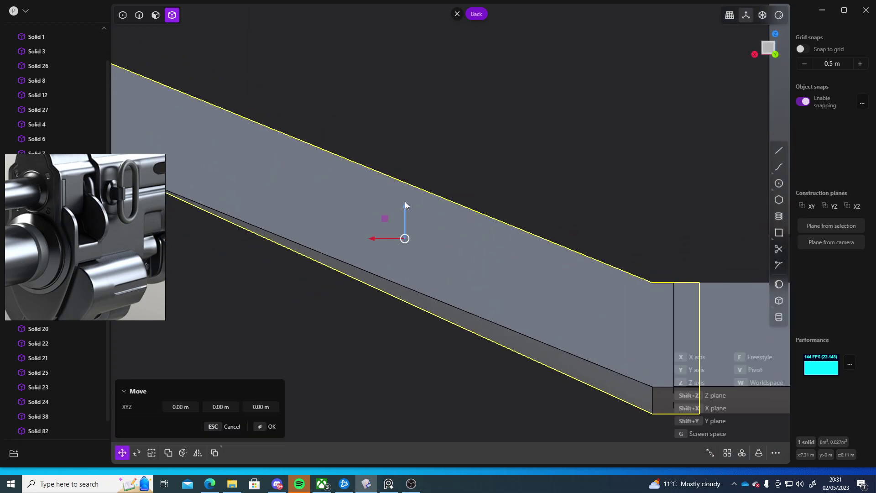
pyautogui.moveTo(405, 201); pyautogui.dragTo(406, 201)
pyautogui.moveTo(404, 204); pyautogui.dragTo(406, 204)
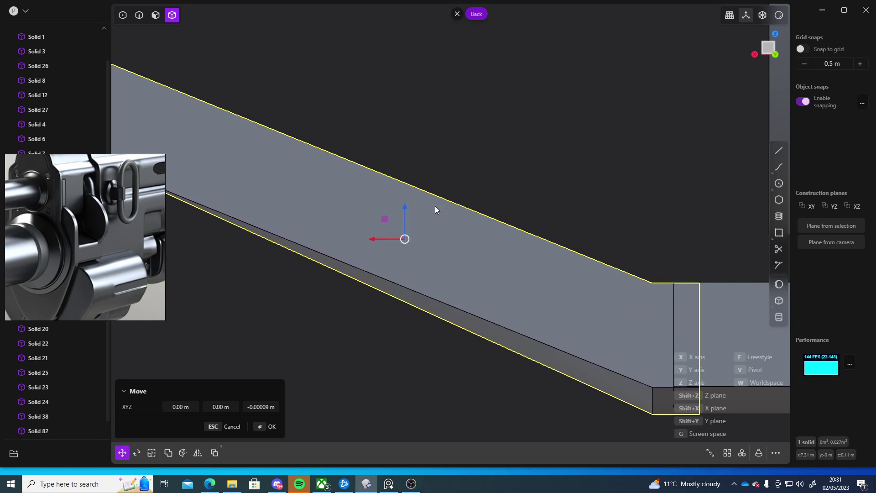
pyautogui.press('Return')
pyautogui.click(624, 220)
pyautogui.keyDown('shift'); pyautogui.moveTo(634, 244); pyautogui.dragTo(557, 223, button='middle'); pyautogui.keyUp('shift')
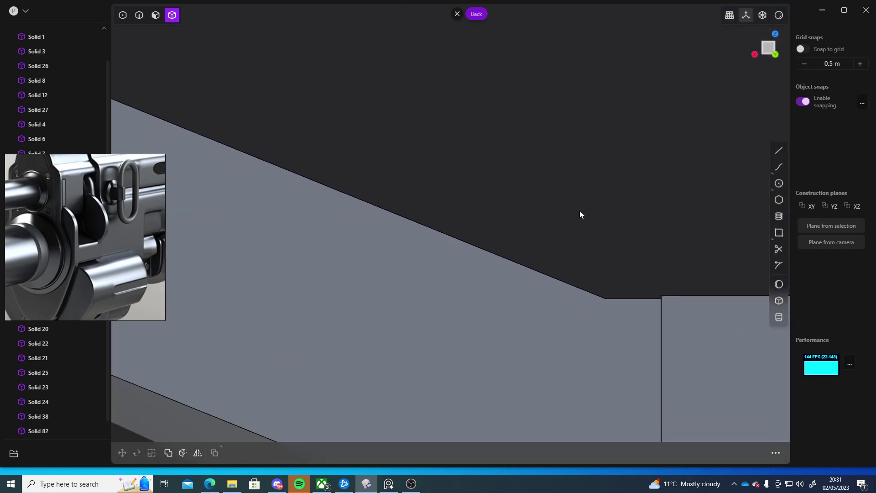
# Raise the lower bridge solid very slightly along Z to line its upper edge up with the lower prong's
pyautogui.click(493, 247)
pyautogui.scroll(3, 365, 197)
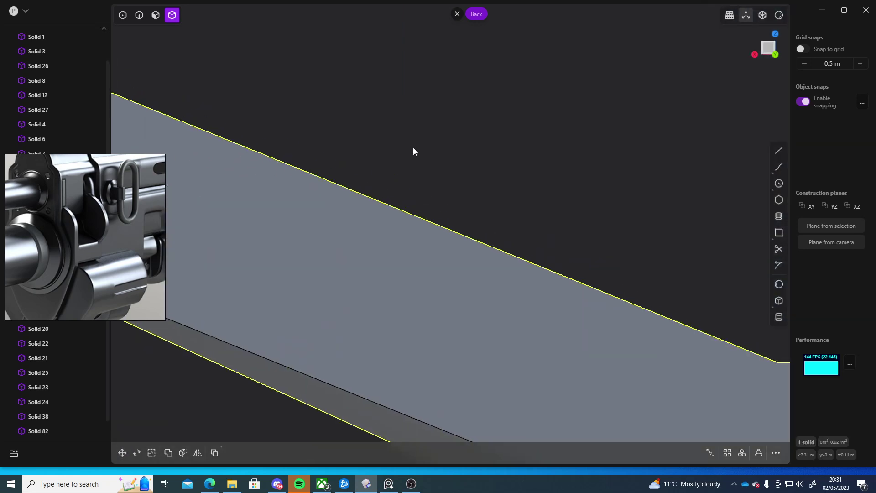
pyautogui.press('g')
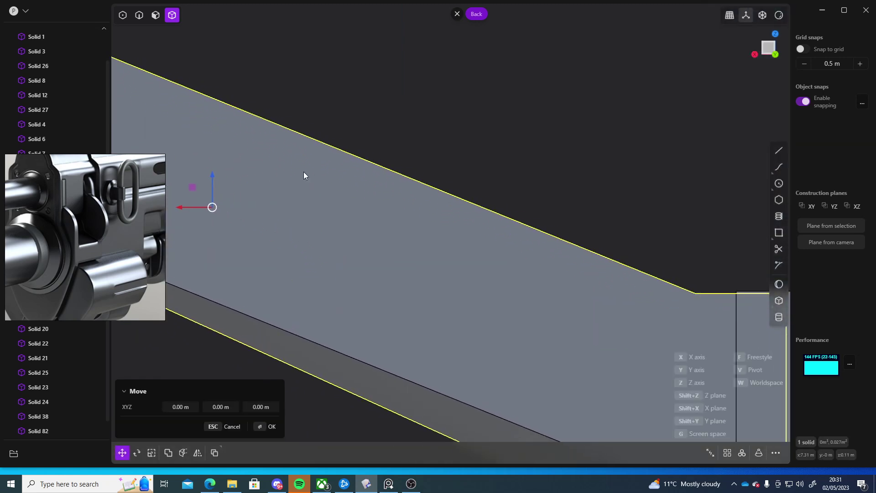
pyautogui.moveTo(213, 172); pyautogui.dragTo(214, 170)
pyautogui.rightClick(404, 155)
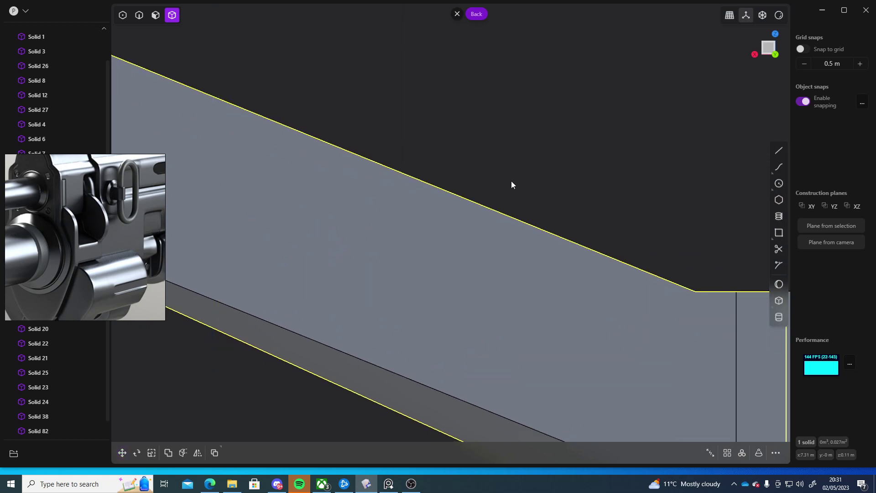
pyautogui.click(631, 209)
pyautogui.keyDown('shift'); pyautogui.moveTo(639, 221); pyautogui.dragTo(410, 137, button='middle'); pyautogui.keyUp('shift')
pyautogui.scroll(5, 519, 166)
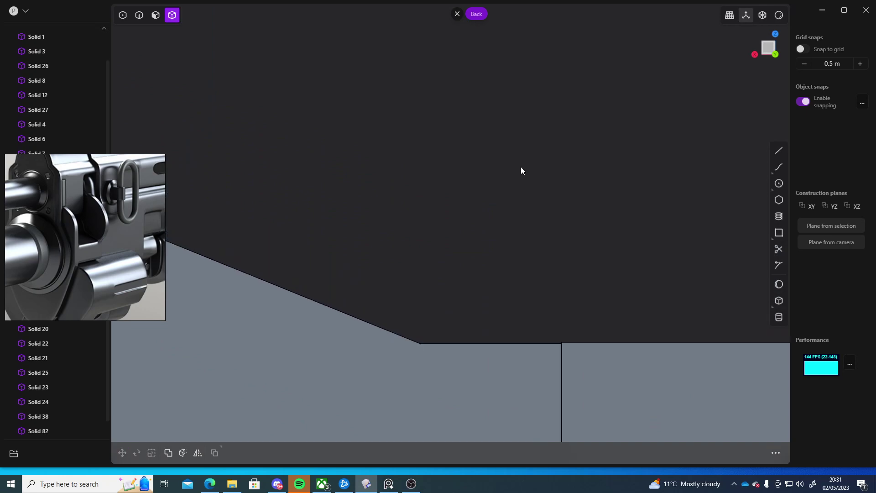
pyautogui.scroll(-12, 557, 227)
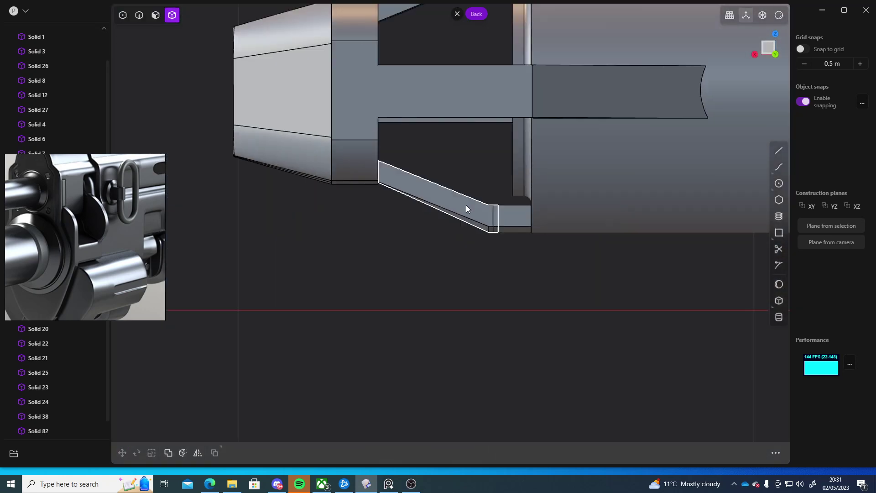
# Try to union the upper and lower bridge solids with the muzzle device solid
pyautogui.moveTo(466, 205); pyautogui.dragTo(677, 217, button='middle')
pyautogui.scroll(6, 514, 238)
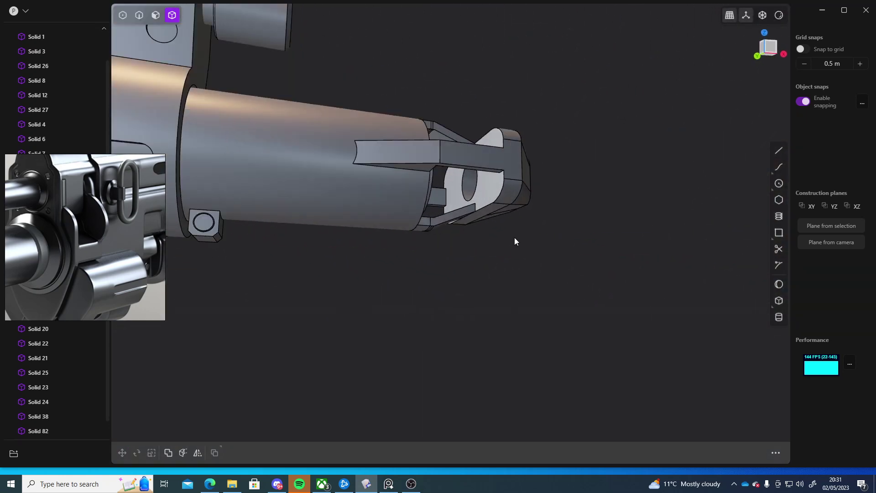
pyautogui.moveTo(568, 267); pyautogui.dragTo(564, 217, button='middle')
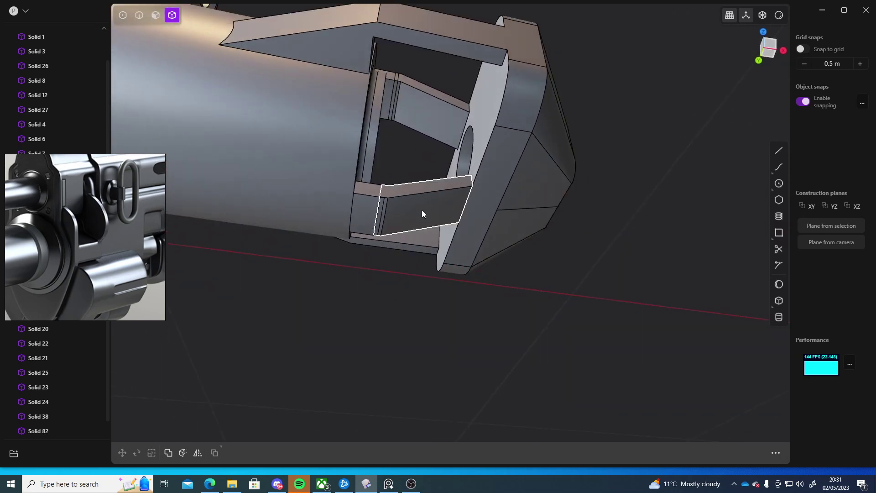
pyautogui.click(359, 225)
pyautogui.keyDown('shift'); pyautogui.click(352, 219); pyautogui.keyUp('shift')
pyautogui.keyDown('shift'); pyautogui.moveTo(409, 182); pyautogui.dragTo(398, 244, button='middle'); pyautogui.keyUp('shift')
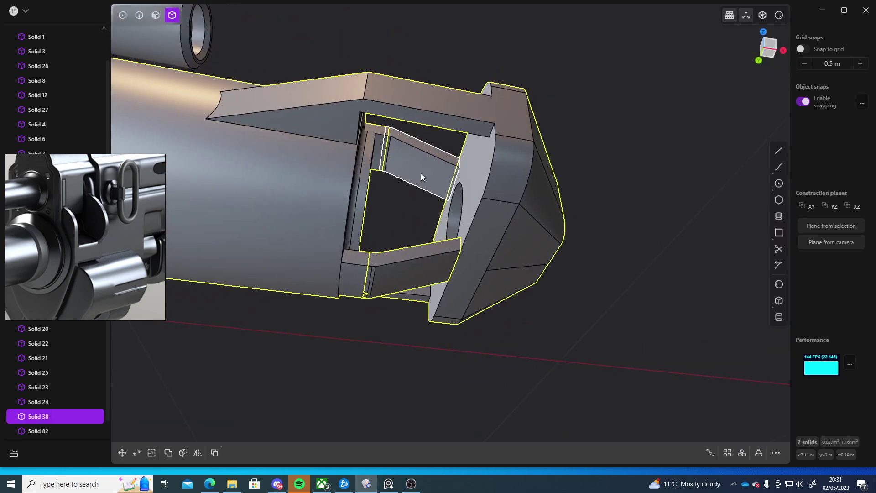
pyautogui.keyDown('shift'); pyautogui.click(420, 174); pyautogui.keyUp('shift')
pyautogui.press('q')
pyautogui.press('q')
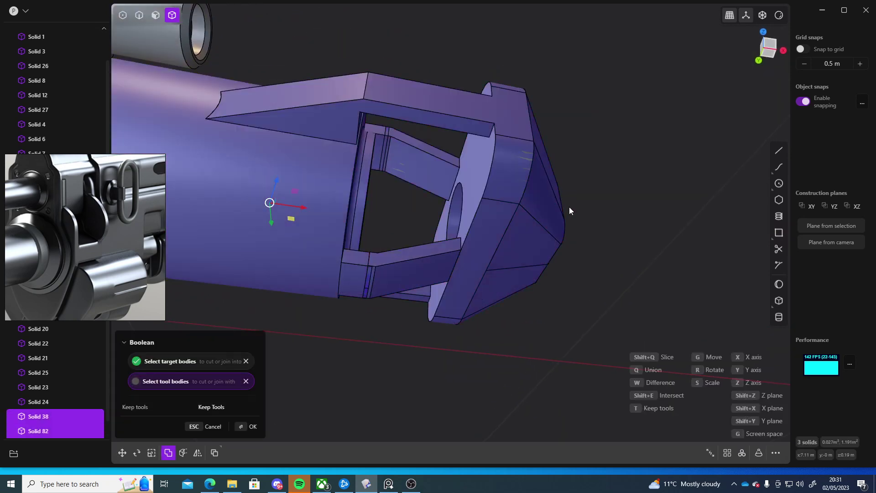
pyautogui.rightClick(612, 176)
pyautogui.press('Return')
# Shift the lower bridge solid very slightly sideways along Y to line it up with the lower prong
pyautogui.moveTo(625, 213); pyautogui.dragTo(371, 215, button='middle')
pyautogui.scroll(5, 353, 265)
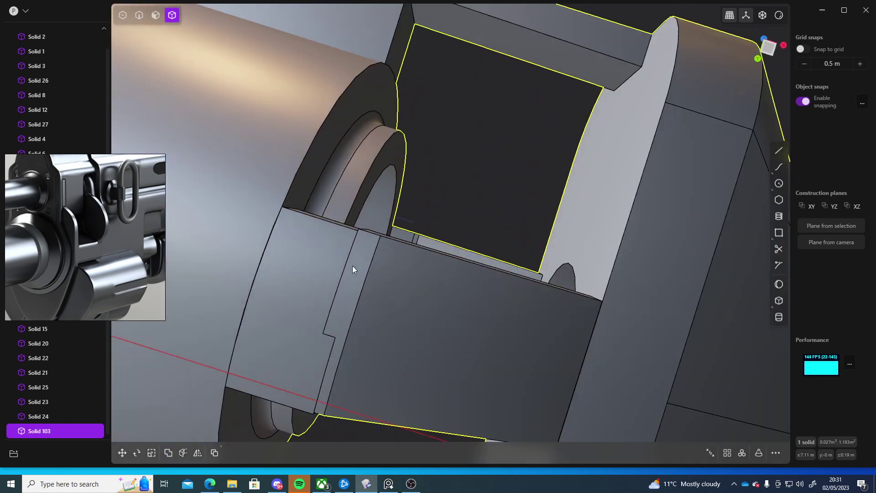
pyautogui.moveTo(376, 272); pyautogui.dragTo(453, 290, button='middle')
pyautogui.click(454, 289)
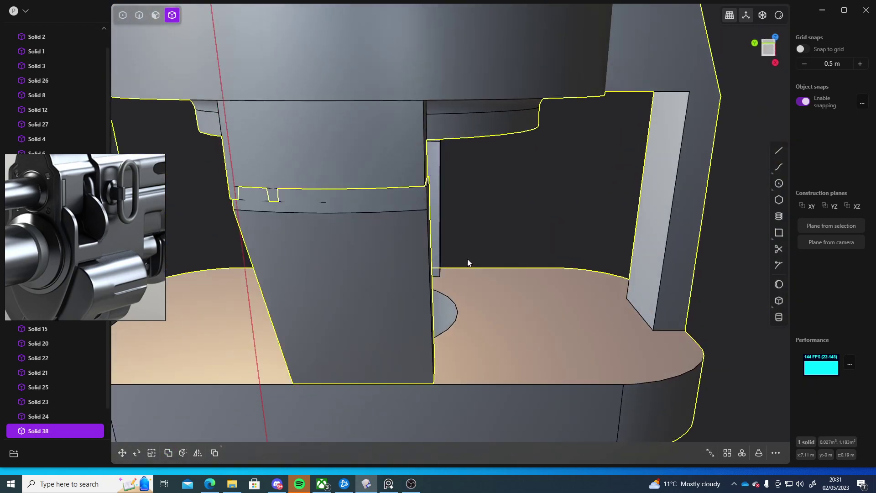
pyautogui.moveTo(498, 193); pyautogui.dragTo(485, 254, button='middle')
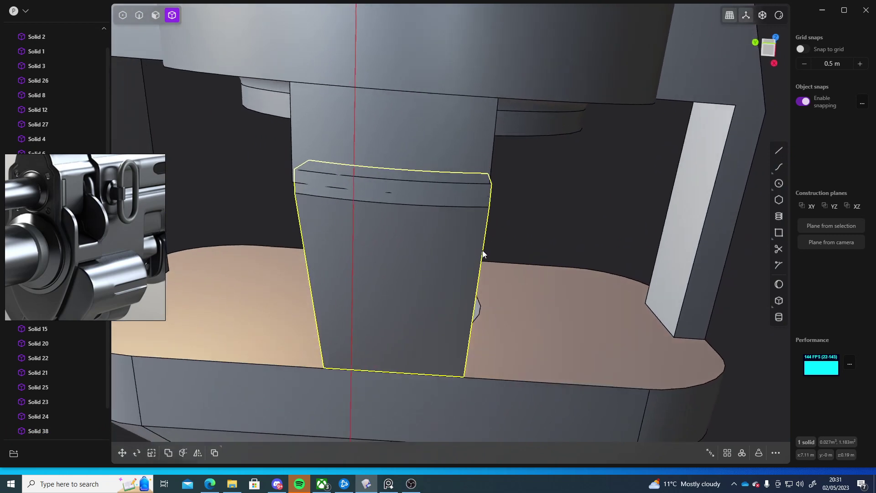
pyautogui.press('g')
pyautogui.moveTo(365, 278); pyautogui.dragTo(363, 278)
pyautogui.press('Return')
pyautogui.moveTo(557, 214); pyautogui.dragTo(503, 278, button='middle')
pyautogui.press('g')
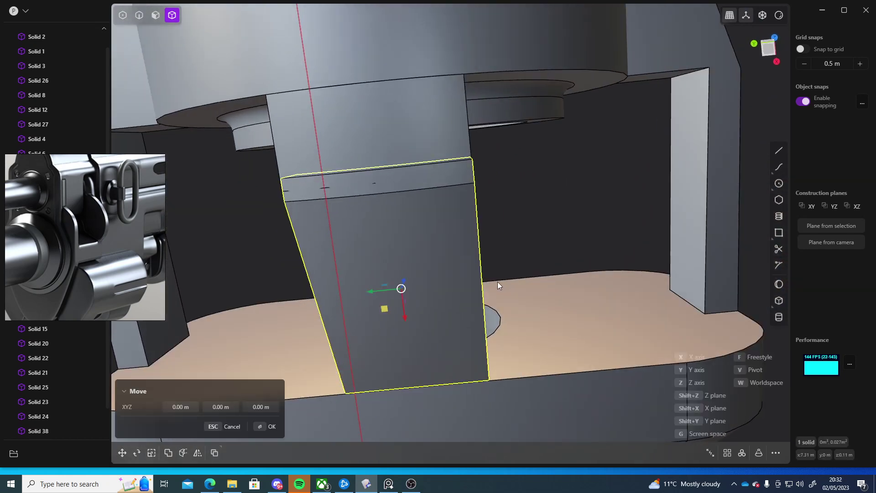
pyautogui.press('Escape')
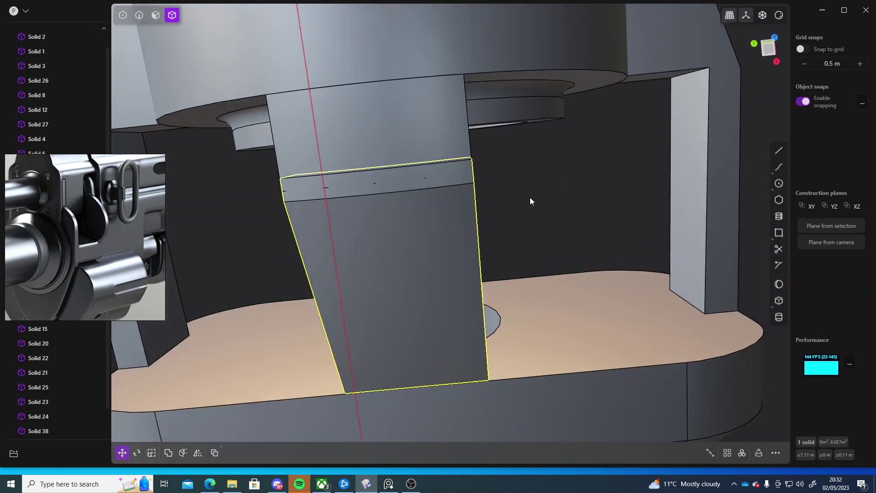
pyautogui.moveTo(532, 200); pyautogui.dragTo(570, 240, button='middle')
pyautogui.click(545, 225)
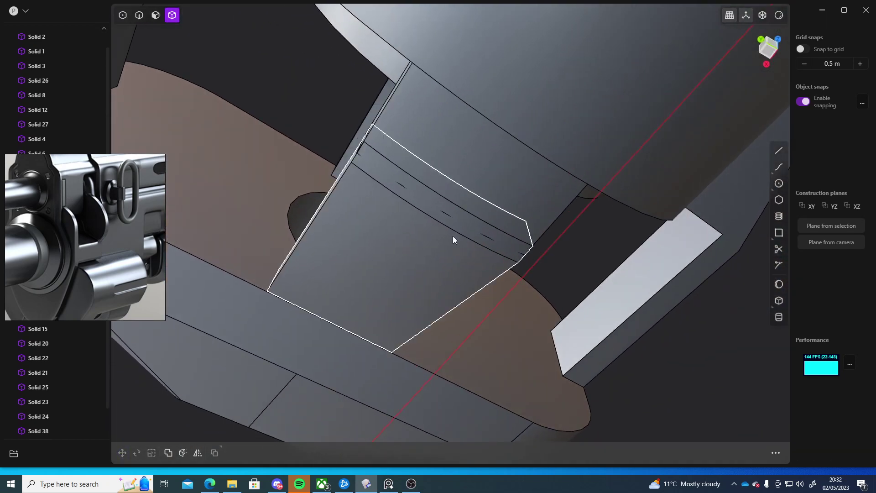
pyautogui.moveTo(454, 237); pyautogui.dragTo(472, 234, button='middle')
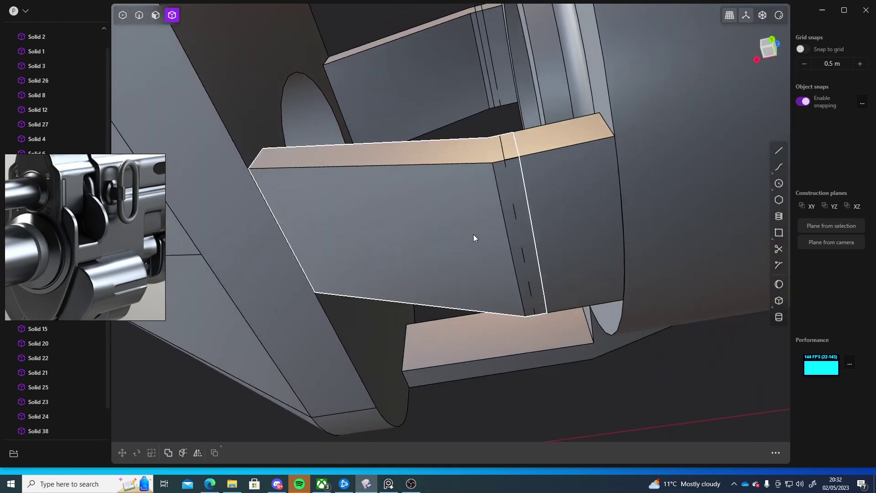
# Union the lower bridge solid with the muzzle device solid
pyautogui.click(474, 234)
pyautogui.click(579, 221)
pyautogui.press('q')
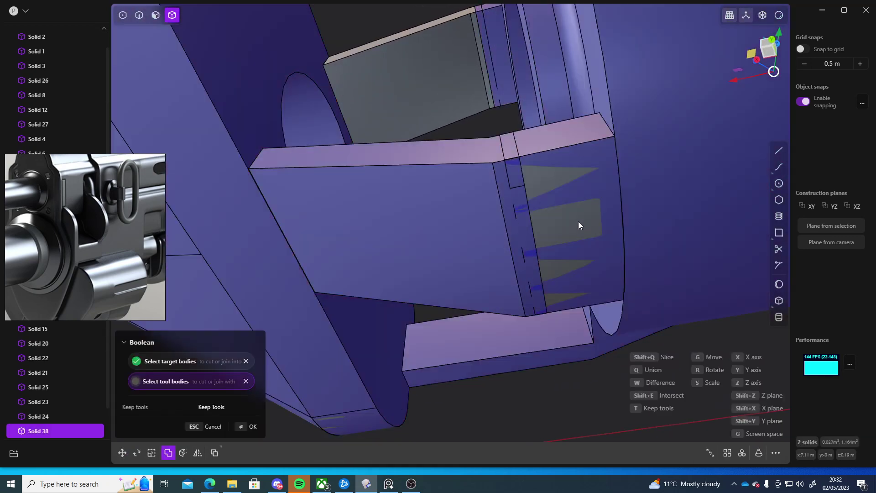
pyautogui.rightClick(617, 377)
pyautogui.moveTo(624, 376); pyautogui.dragTo(571, 321, button='middle')
# Try to fillet the long and short seam edges left between the lower bridge and its prong
pyautogui.press('2')
pyautogui.click(504, 224)
pyautogui.press('f')
pyautogui.press('Escape')
pyautogui.press('Escape')
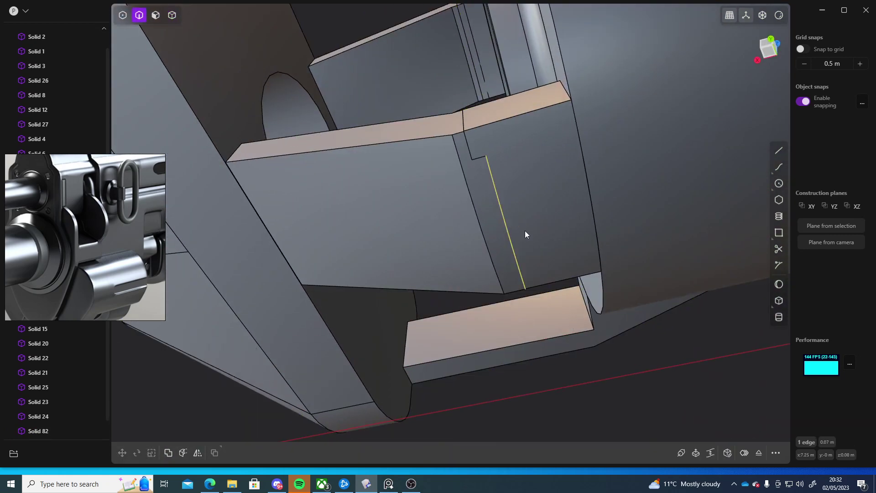
pyautogui.click(474, 157)
pyautogui.press('b')
pyautogui.press('Escape')
pyautogui.press('Escape')
pyautogui.click(476, 158)
pyautogui.press('b')
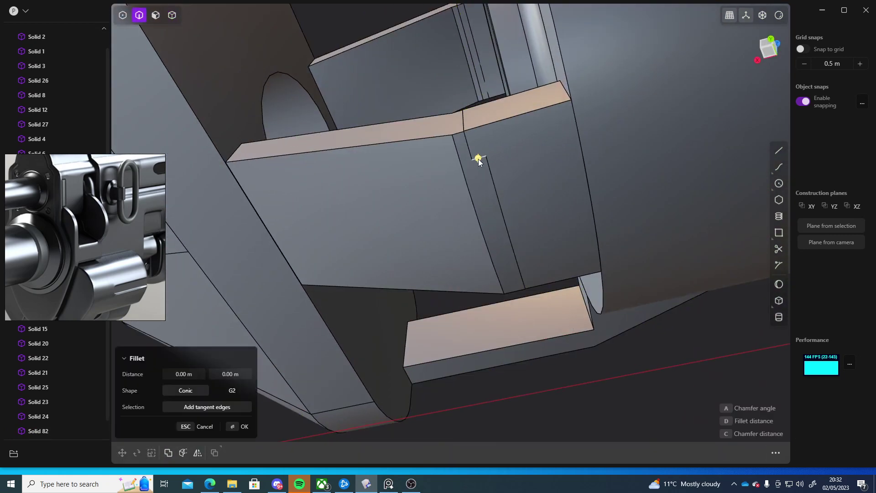
# Try to fillet the whole chain of seam edges running around the lower bridge and prong joint
pyautogui.keyDown('shift'); pyautogui.click(468, 147); pyautogui.keyUp('shift')
pyautogui.keyDown('shift'); pyautogui.click(495, 189); pyautogui.keyUp('shift')
pyautogui.keyDown('shift'); pyautogui.click(463, 123); pyautogui.keyUp('shift')
pyautogui.moveTo(521, 176); pyautogui.dragTo(540, 273, button='middle')
pyautogui.press('b')
pyautogui.press('Escape')
pyautogui.press('b')
pyautogui.click(544, 272)
pyautogui.click(516, 263)
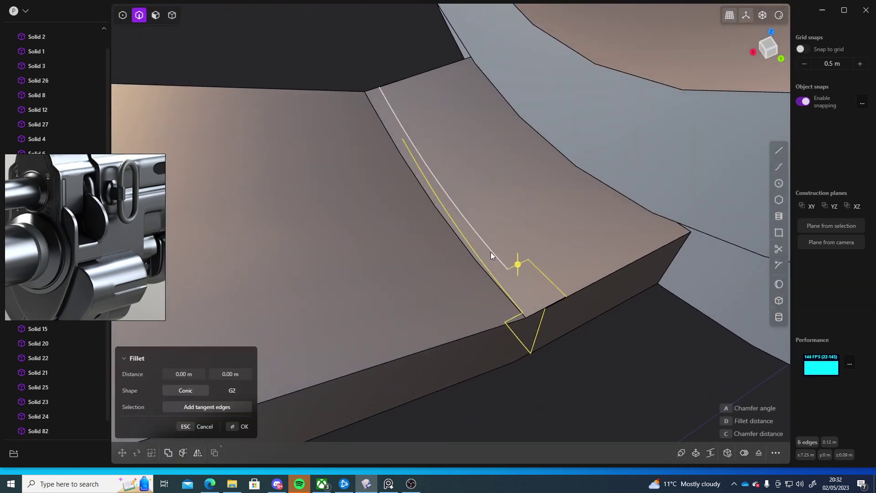
pyautogui.click(490, 252)
pyautogui.moveTo(383, 225); pyautogui.dragTo(403, 268, button='middle')
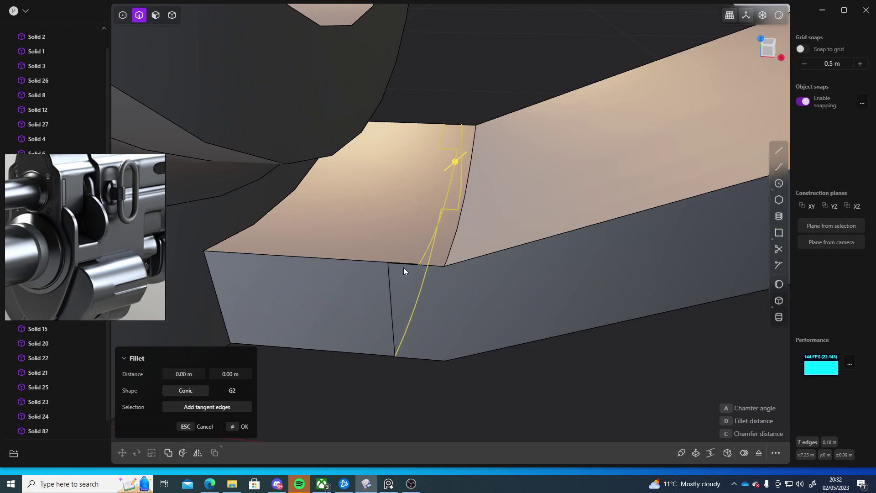
pyautogui.click(391, 290)
pyautogui.press('Escape')
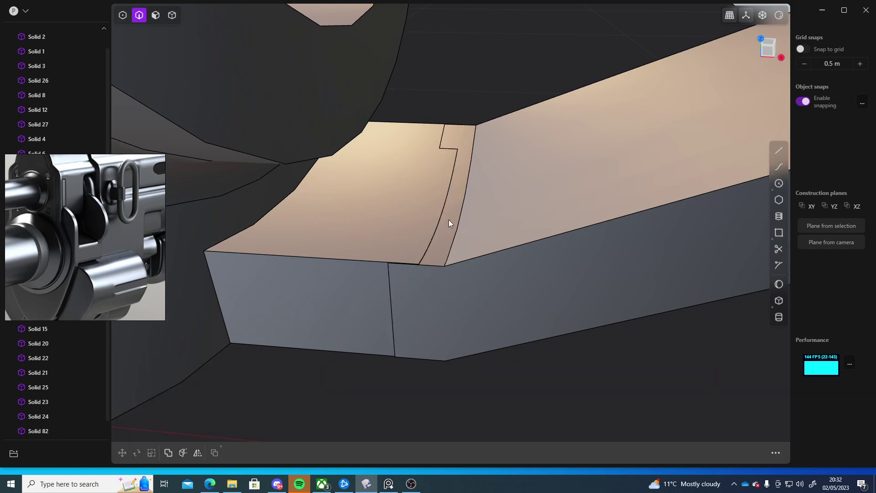
pyautogui.press('f')
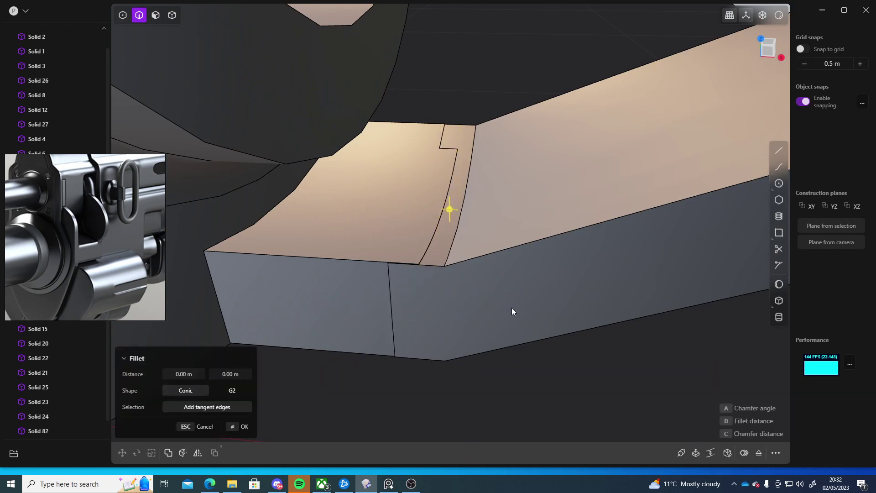
pyautogui.moveTo(513, 308); pyautogui.dragTo(495, 288, button='middle')
pyautogui.press('Return')
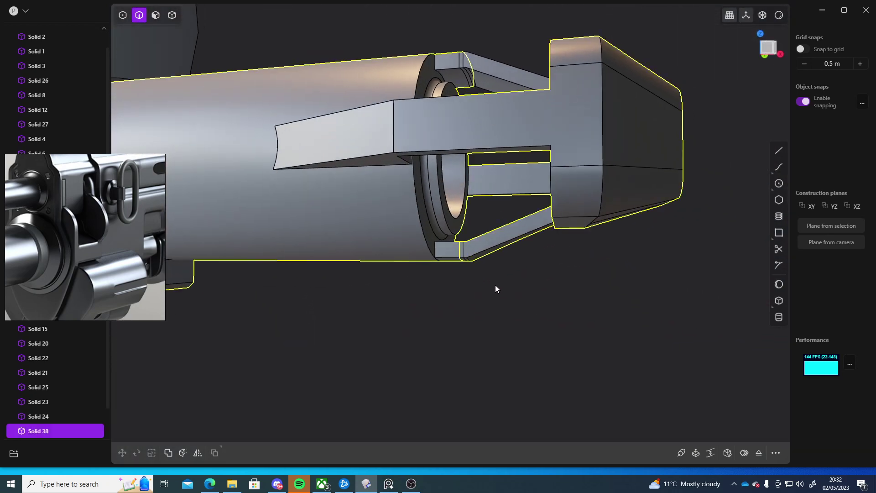
# Union the upper bridge solid with the muzzle device solid
pyautogui.moveTo(506, 329); pyautogui.dragTo(425, 323, button='middle')
pyautogui.scroll(5, 457, 177)
pyautogui.keyDown('shift'); pyautogui.moveTo(456, 177); pyautogui.dragTo(437, 204, button='middle'); pyautogui.keyUp('shift')
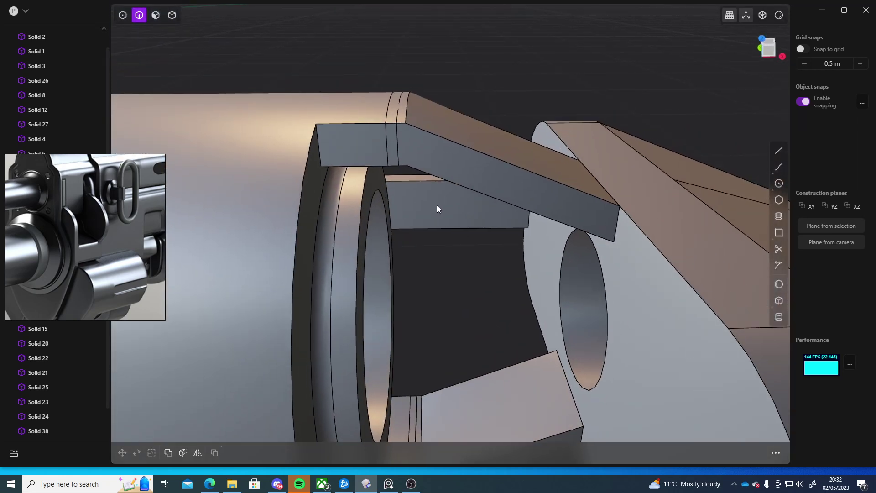
pyautogui.press('4')
pyautogui.click(511, 155)
pyautogui.keyDown('shift'); pyautogui.click(350, 130); pyautogui.keyUp('shift')
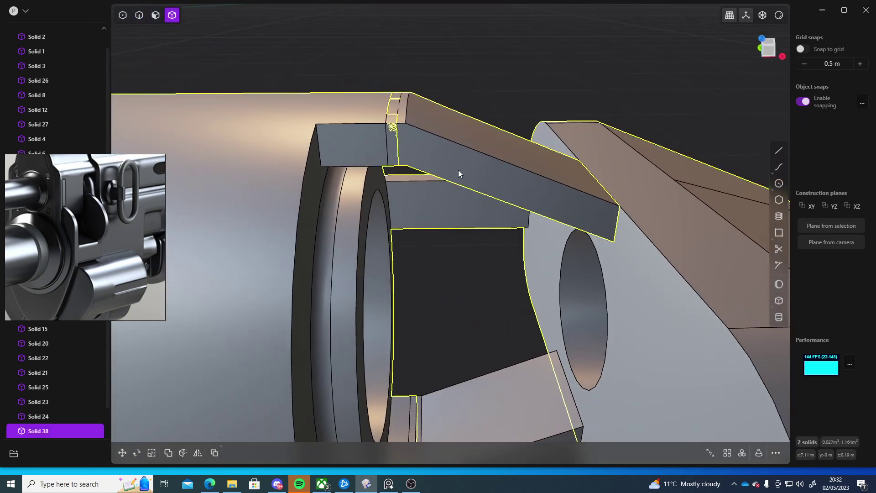
pyautogui.press('q')
pyautogui.press('q')
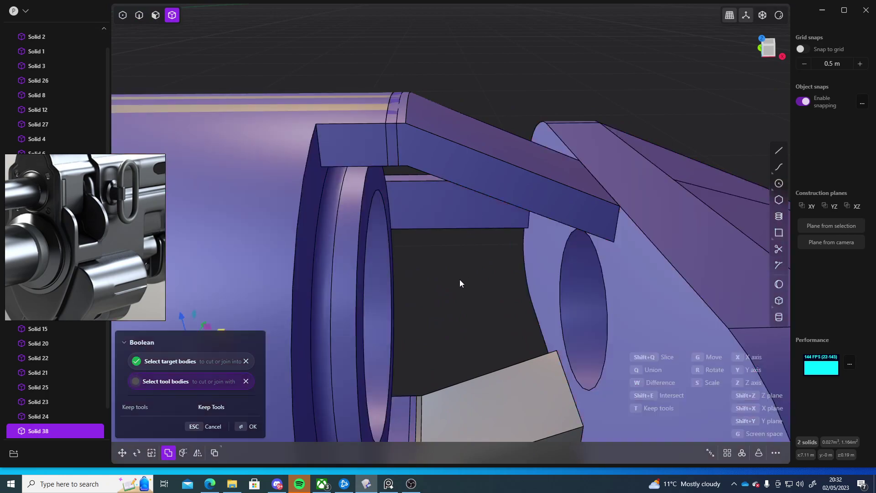
pyautogui.rightClick(459, 279)
pyautogui.moveTo(459, 283); pyautogui.dragTo(474, 198, button='middle')
pyautogui.scroll(-4, 557, 148)
pyautogui.scroll(4, 485, 196)
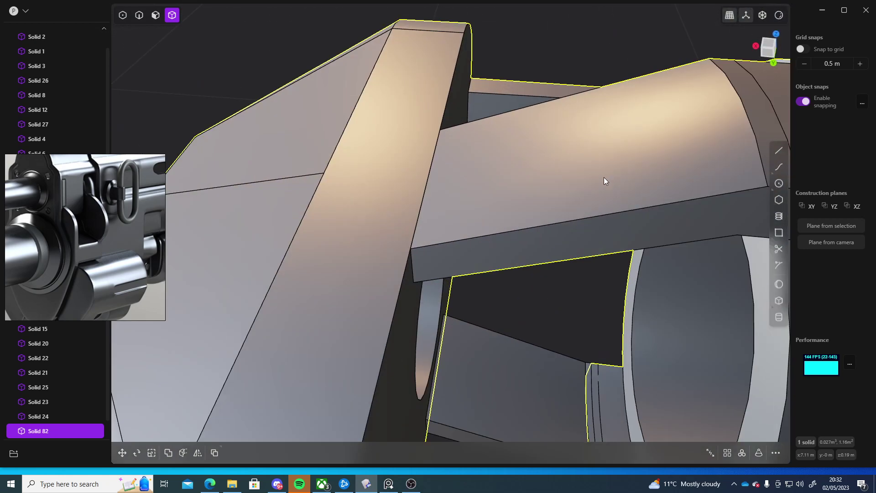
# Try to fillet the seam edge beside the upper bridge's bend
pyautogui.moveTo(604, 177); pyautogui.dragTo(458, 194, button='middle')
pyautogui.press('2')
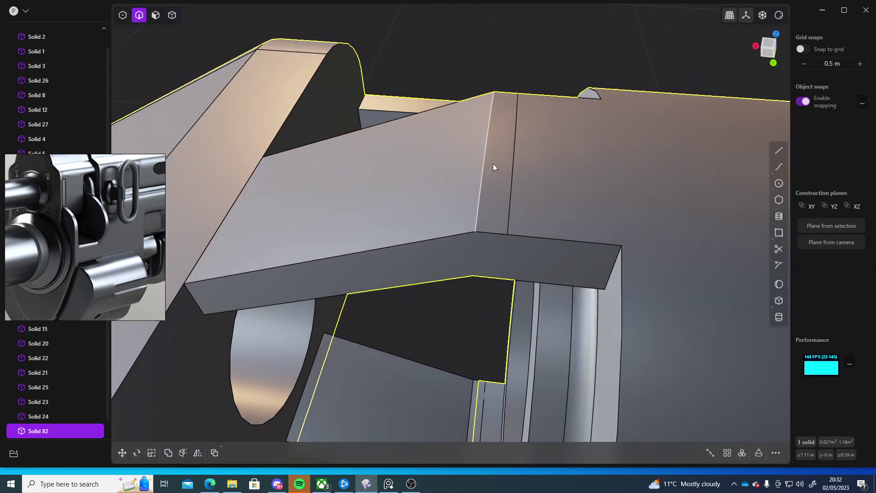
pyautogui.click(778, 249)
pyautogui.press('Escape')
pyautogui.moveTo(510, 182); pyautogui.dragTo(451, 231, button='middle')
pyautogui.click(449, 227)
pyautogui.press('f')
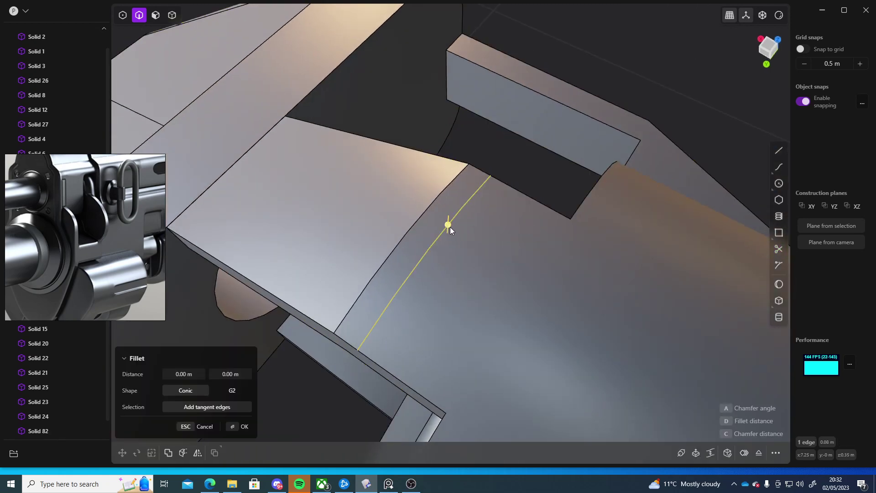
pyautogui.click(780, 250)
pyautogui.press('Escape')
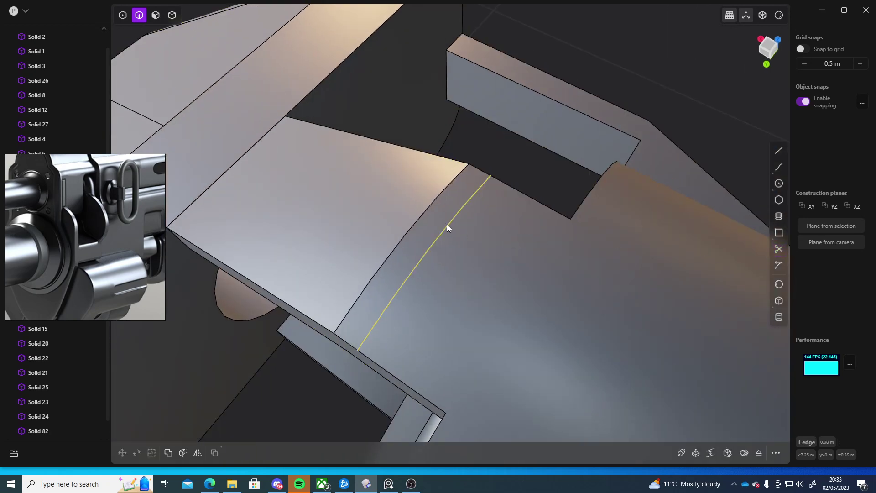
pyautogui.press('f')
pyautogui.press('Escape')
# Try to move the seam edge beside the upper bridge's bend
pyautogui.moveTo(510, 239); pyautogui.dragTo(490, 200, button='middle')
pyautogui.click(573, 173)
pyautogui.press('g')
pyautogui.moveTo(469, 155); pyautogui.dragTo(517, 154)
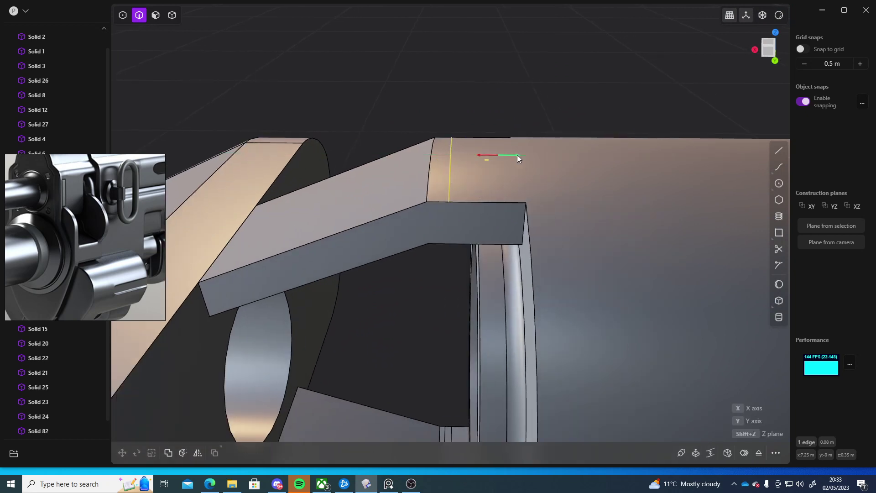
# Fillet the upper bridge's outer bend edge with a distance of about 0.078 m
pyautogui.press('f')
pyautogui.moveTo(428, 170); pyautogui.dragTo(296, 3)
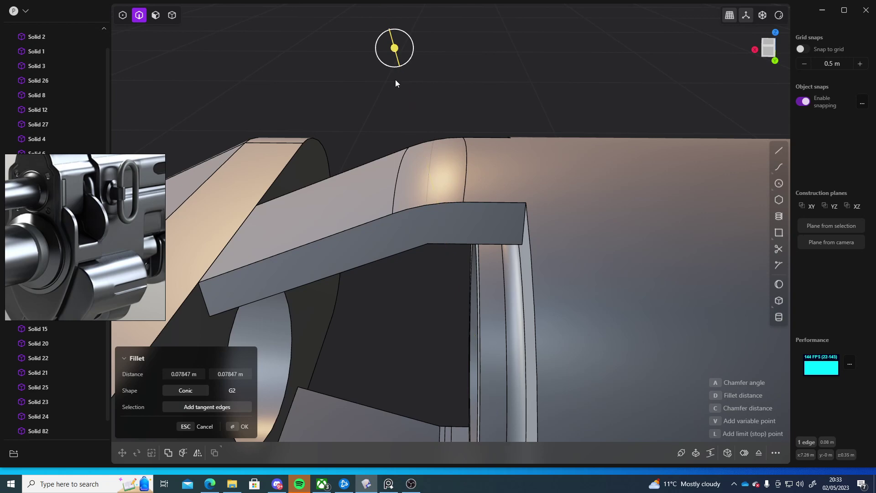
pyautogui.press('Return')
# Union the lower bridge solid with the combined muzzle device and upper bridge solid
pyautogui.click(436, 291)
pyautogui.moveTo(436, 291); pyautogui.dragTo(416, 143, button='middle')
pyautogui.scroll(3, 417, 143)
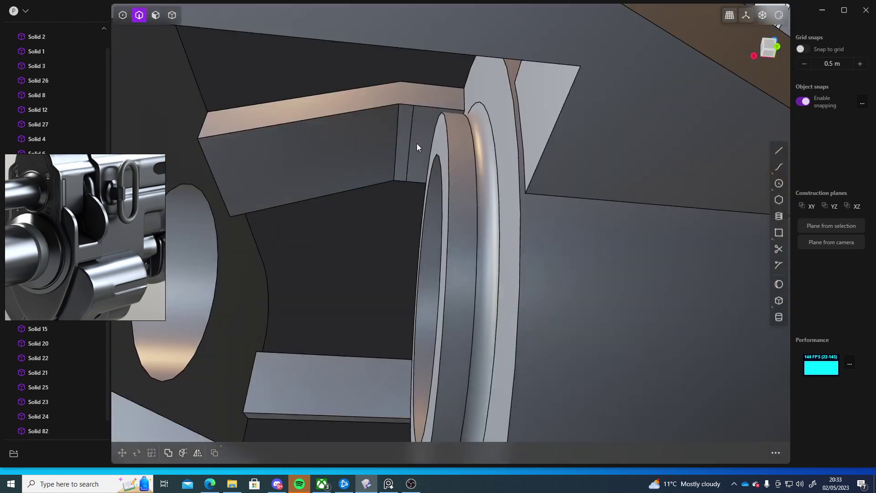
pyautogui.scroll(-6, 415, 141)
pyautogui.scroll(5, 411, 245)
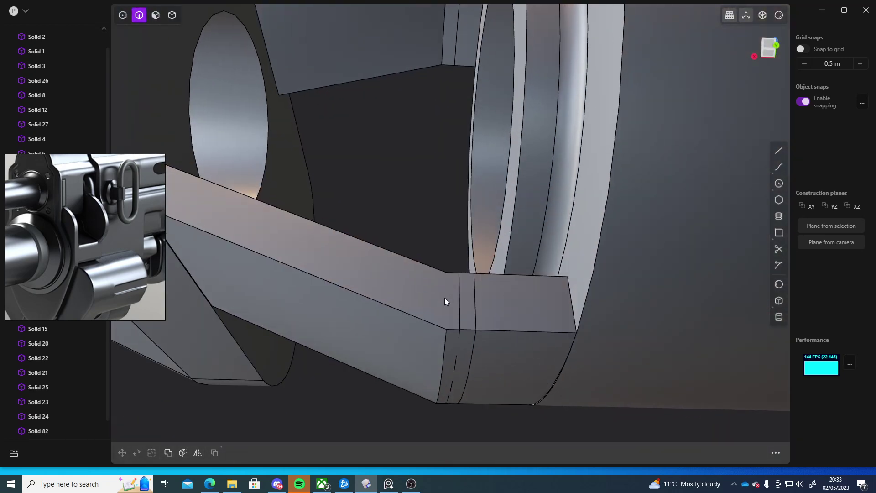
pyautogui.keyDown('shift'); pyautogui.moveTo(452, 310); pyautogui.dragTo(419, 224, button='middle'); pyautogui.keyUp('shift')
pyautogui.press('4')
pyautogui.click(408, 208)
pyautogui.keyDown('shift'); pyautogui.click(515, 241); pyautogui.keyUp('shift')
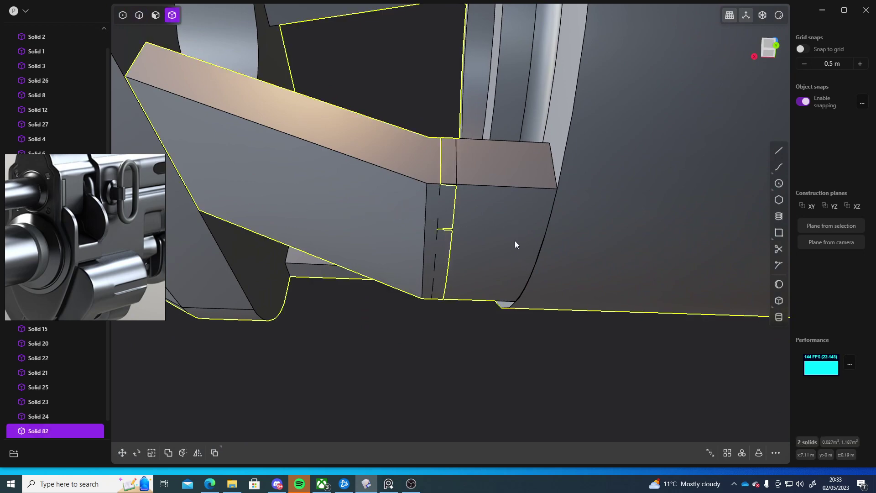
pyautogui.press('q')
pyautogui.press('Return')
pyautogui.moveTo(469, 328); pyautogui.dragTo(469, 291, button='middle')
# Fillet the four bend edges of the upper and lower bridges together with a distance of about -0.06 m
pyautogui.press('2')
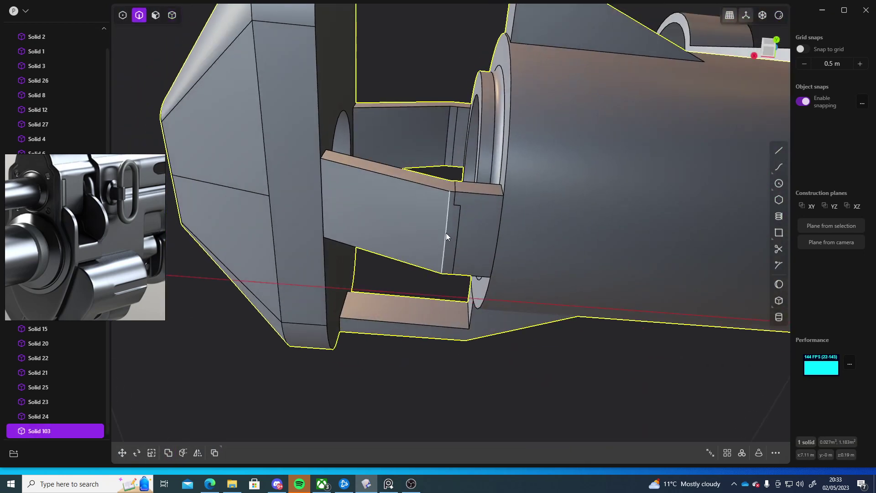
pyautogui.click(446, 233)
pyautogui.press('b')
pyautogui.moveTo(445, 233); pyautogui.dragTo(417, 486, button='middle')
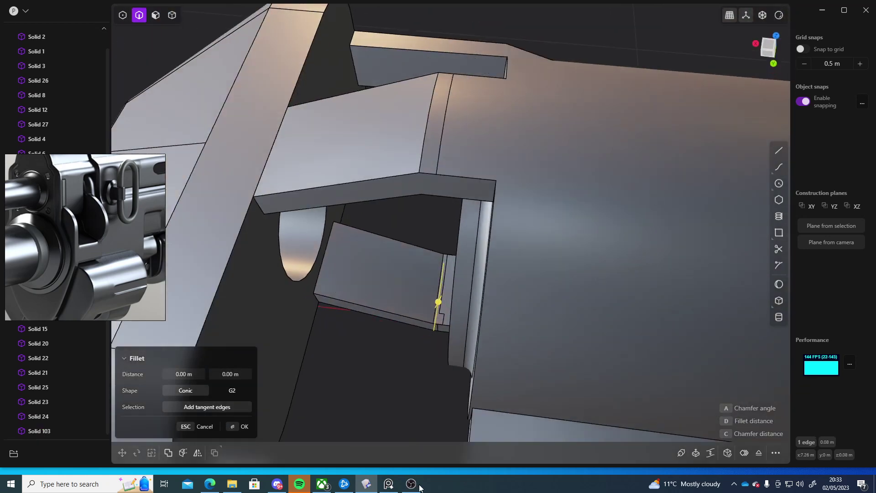
pyautogui.click(442, 261)
pyautogui.moveTo(466, 154); pyautogui.dragTo(436, 181, button='middle')
pyautogui.click(449, 131)
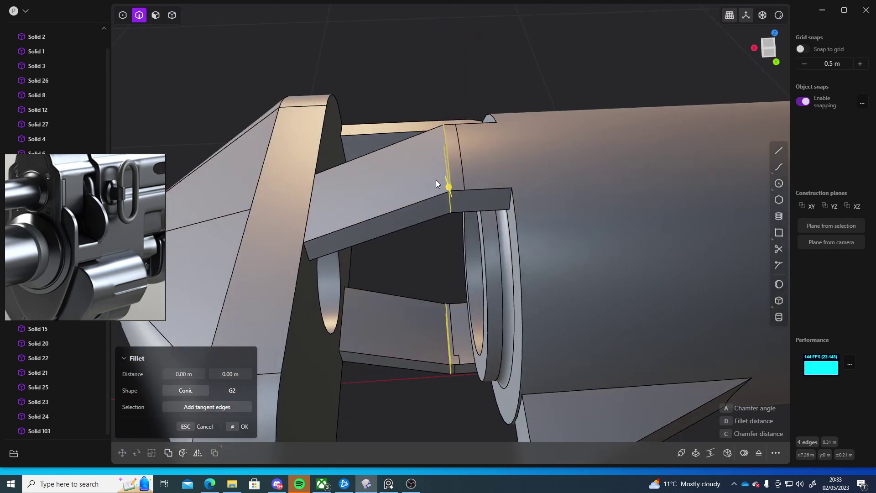
pyautogui.moveTo(449, 187); pyautogui.dragTo(432, 124)
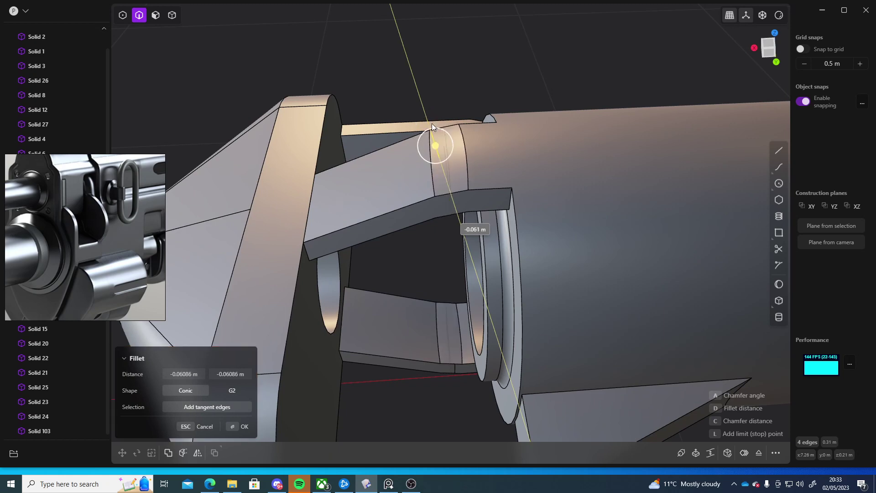
pyautogui.moveTo(432, 123); pyautogui.dragTo(485, 122, button='middle')
pyautogui.moveTo(466, 88); pyautogui.dragTo(468, 94)
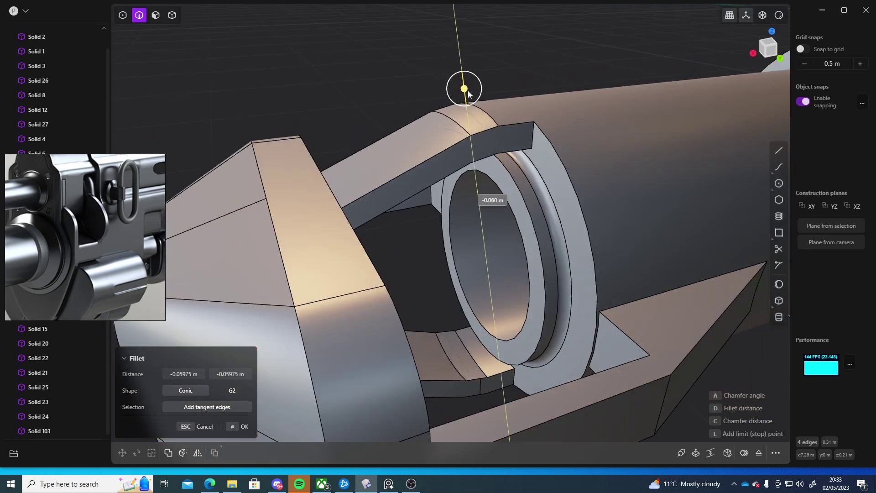
pyautogui.moveTo(468, 94); pyautogui.dragTo(483, 297, button='middle')
pyautogui.moveTo(467, 329); pyautogui.dragTo(464, 239, button='middle')
pyautogui.press('Return')
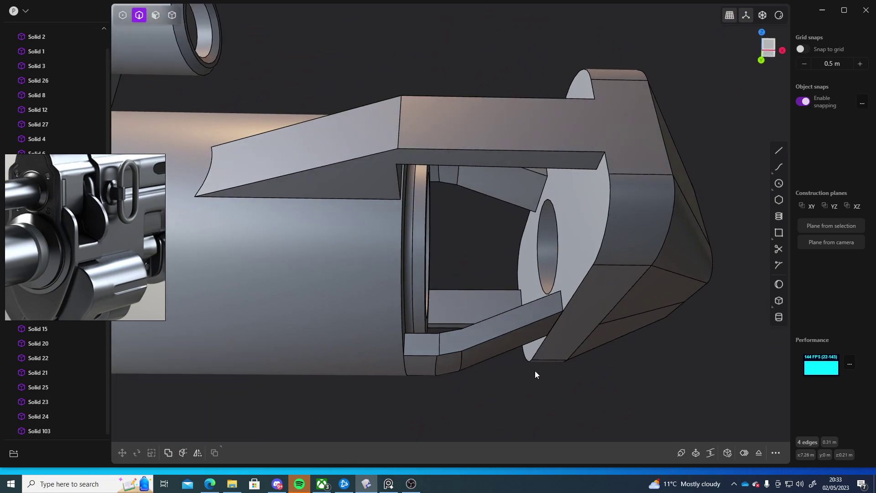
# Examine the rounded bridges and the muzzle device from several angles
pyautogui.moveTo(535, 370); pyautogui.dragTo(389, 327, button='middle')
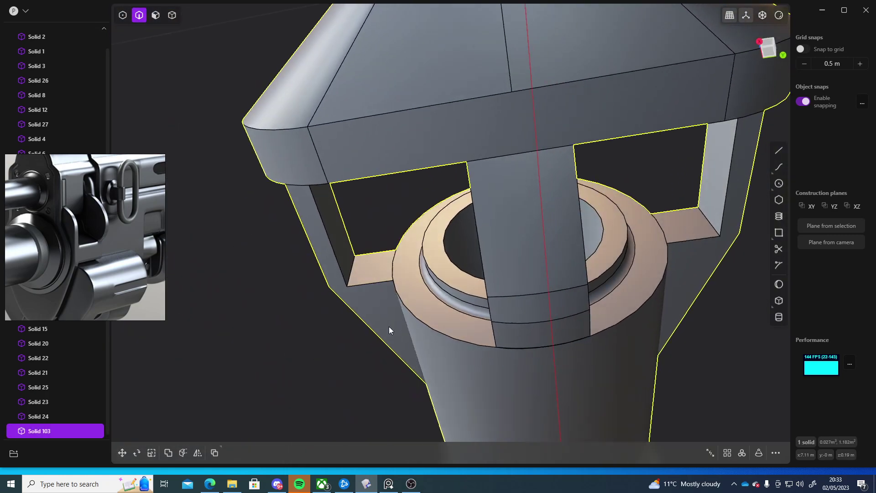
pyautogui.keyDown('shift'); pyautogui.moveTo(381, 359); pyautogui.dragTo(347, 302, button='middle'); pyautogui.keyUp('shift')
pyautogui.click(295, 321)
pyautogui.moveTo(554, 307); pyautogui.dragTo(535, 348, button='middle')
pyautogui.press('4')
pyautogui.click(473, 327)
pyautogui.click(524, 387)
pyautogui.scroll(-4, 529, 341)
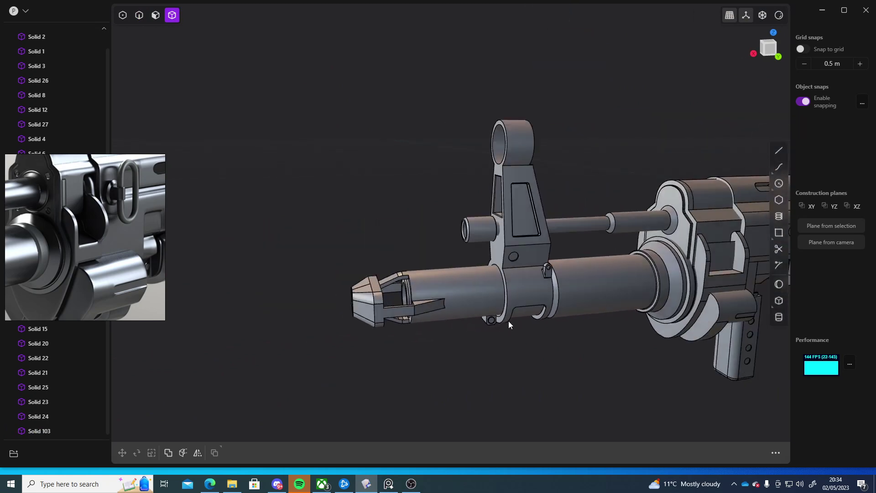
# Draw a center circle with a radius of about 0.042 m on the handguard's side face, ahead of the first oval slot
pyautogui.keyDown('shift'); pyautogui.moveTo(685, 322); pyautogui.dragTo(501, 306, button='middle'); pyautogui.keyUp('shift')
pyautogui.keyDown('shift'); pyautogui.moveTo(589, 318); pyautogui.dragTo(410, 285, button='middle'); pyautogui.keyUp('shift')
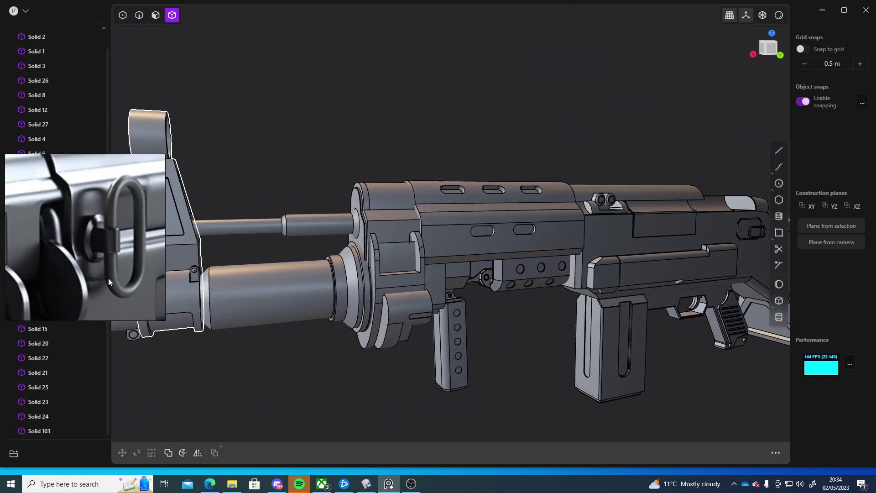
pyautogui.scroll(5, 487, 297)
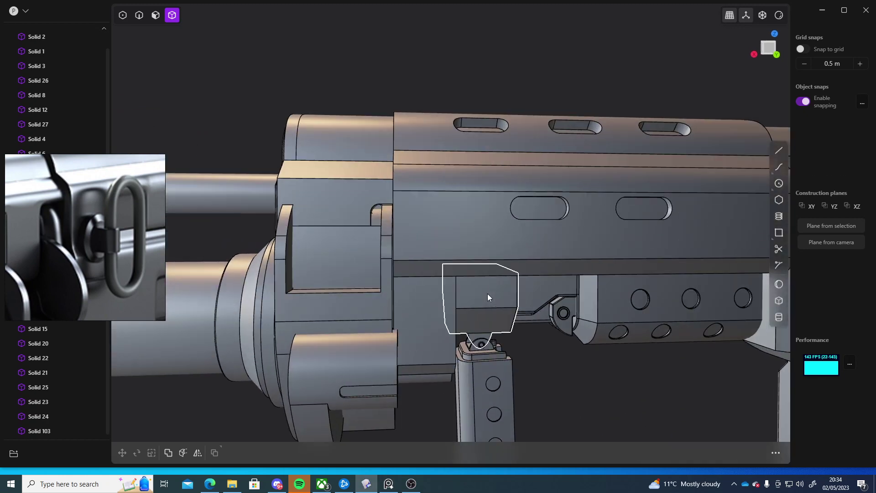
pyautogui.click(768, 45)
pyautogui.scroll(-5, 532, 223)
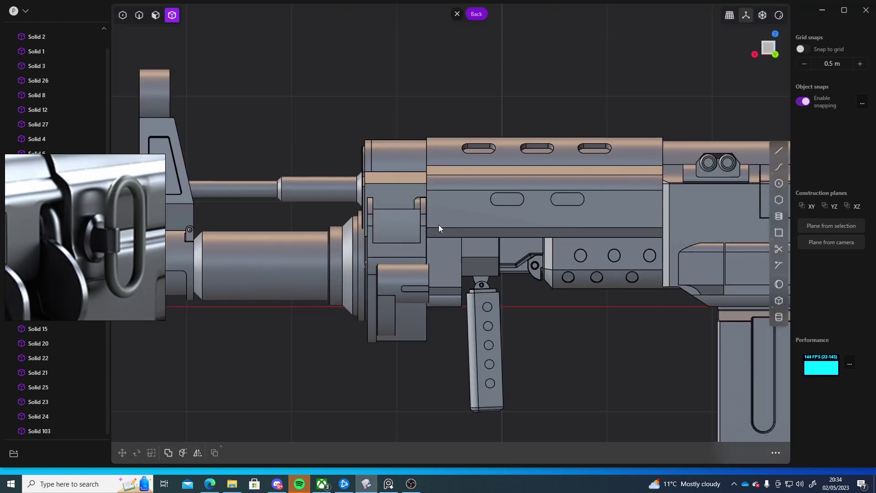
pyautogui.scroll(6, 461, 209)
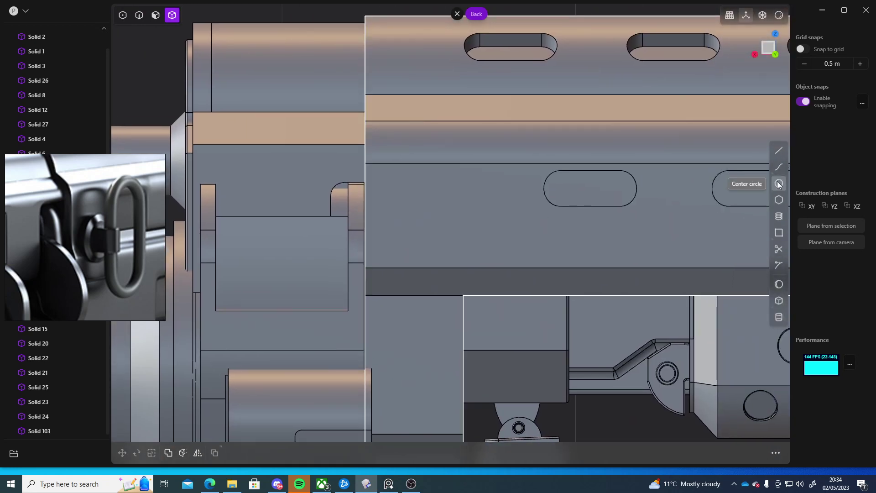
pyautogui.click(779, 184)
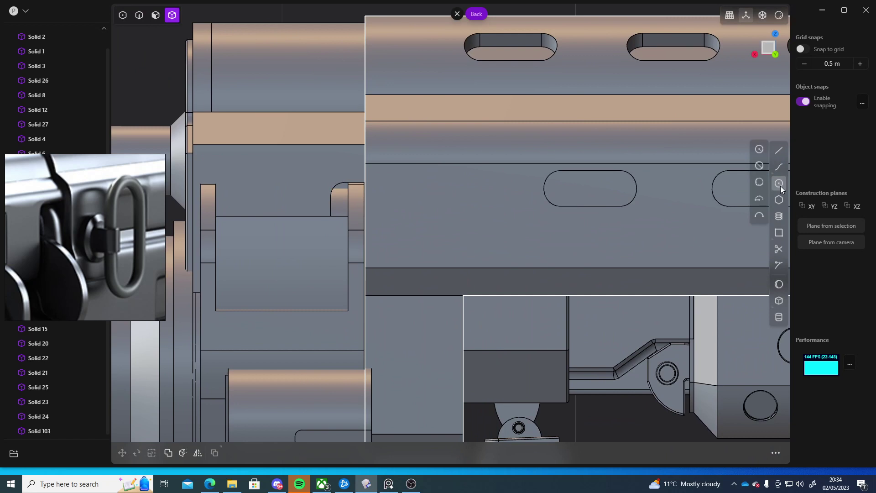
pyautogui.click(760, 152)
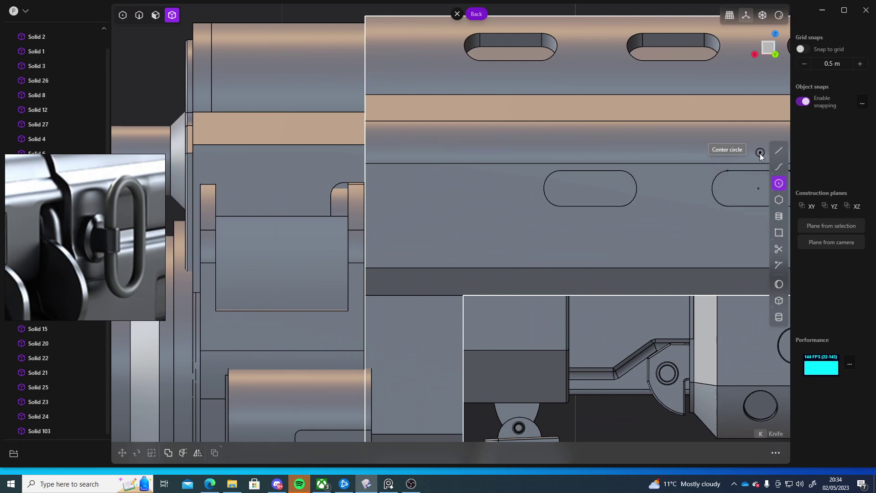
pyautogui.click(411, 219)
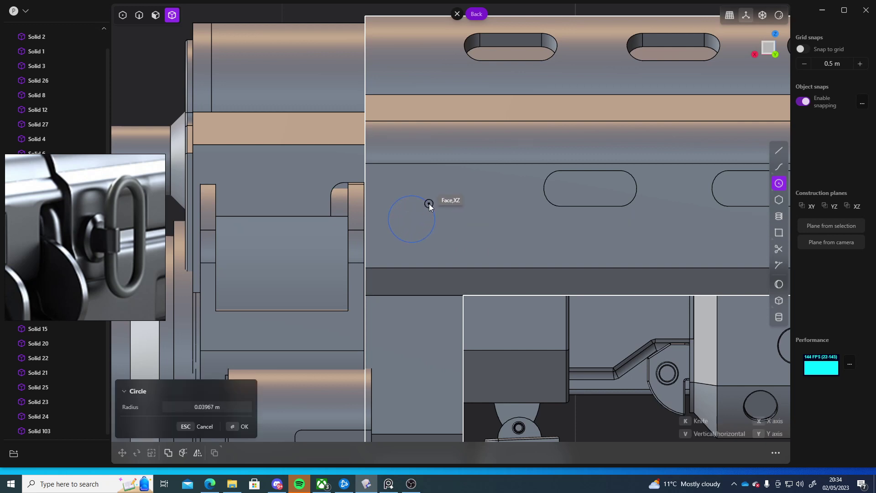
pyautogui.click(431, 204)
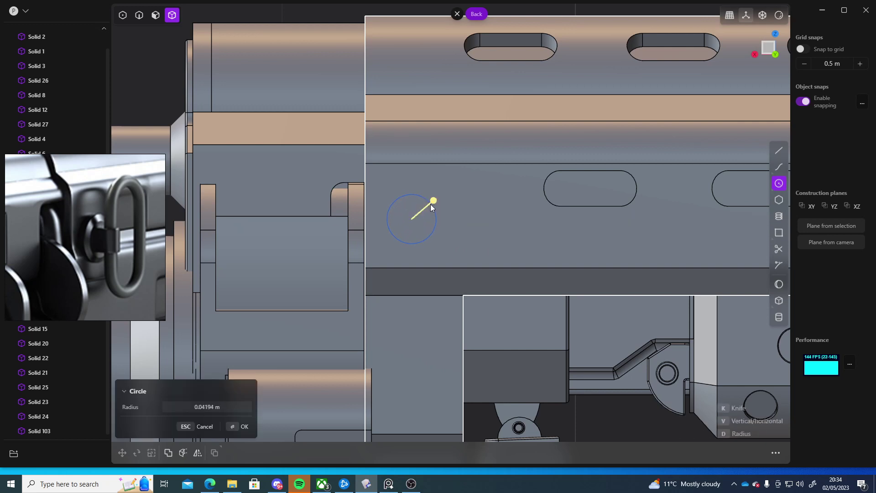
# Extrude the circle outward from the handguard's side by about 0.019 m to form a disc
pyautogui.moveTo(425, 234); pyautogui.dragTo(488, 219, button='middle')
pyautogui.scroll(3, 577, 217)
pyautogui.click(447, 222)
pyautogui.press('e')
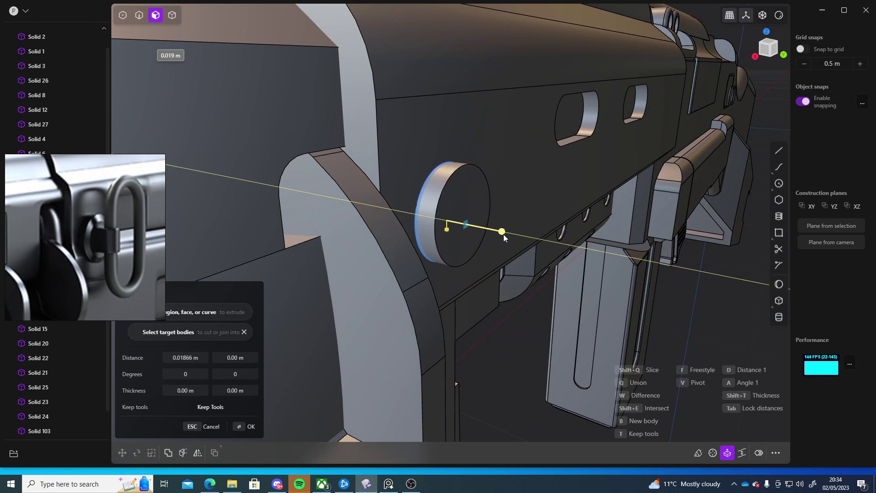
pyautogui.click(504, 234)
pyautogui.press('Return')
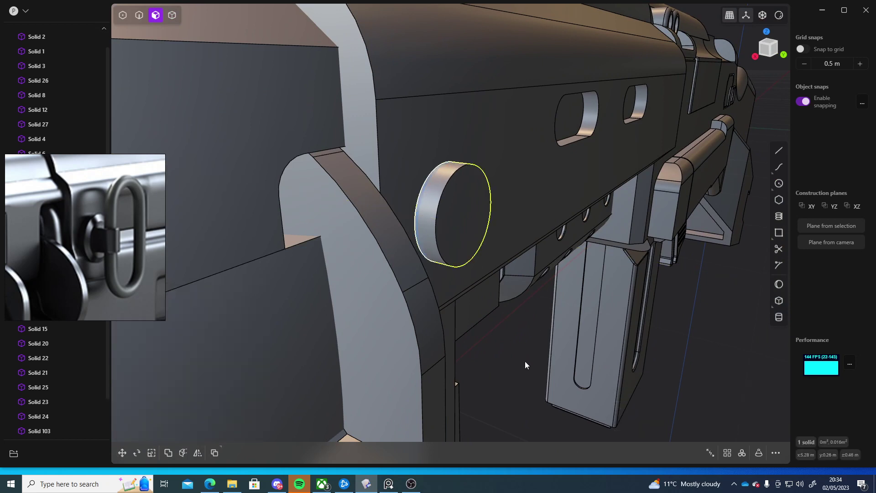
# Chamfer the outer edge of the disc with a distance of about -0.009 m
pyautogui.press('2')
pyautogui.click(444, 188)
pyautogui.press('f')
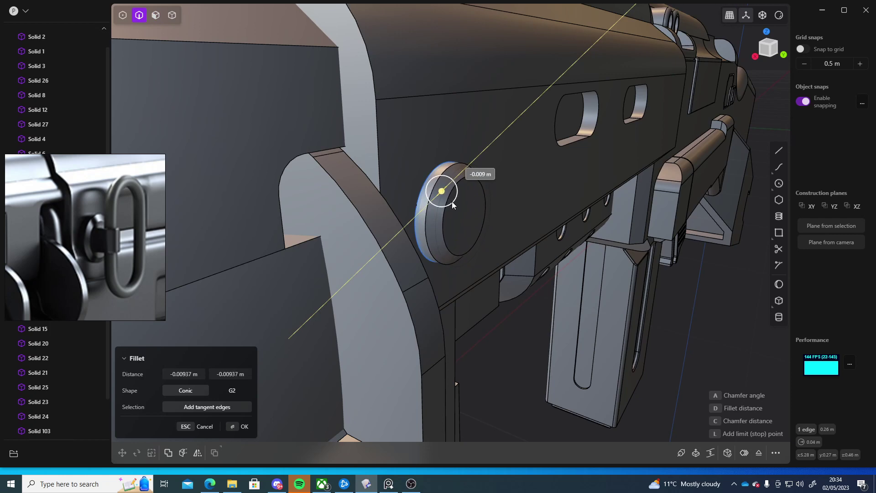
pyautogui.click(453, 202)
pyautogui.press('Return')
# In the top view, draw a center circle with a radius of about 0.0185 m out from the chamfered disc
pyautogui.moveTo(484, 237); pyautogui.dragTo(420, 309, button='middle')
pyautogui.scroll(2, 120, 236)
pyautogui.scroll(-4, 444, 292)
pyautogui.scroll(4, 418, 200)
pyautogui.click(768, 51)
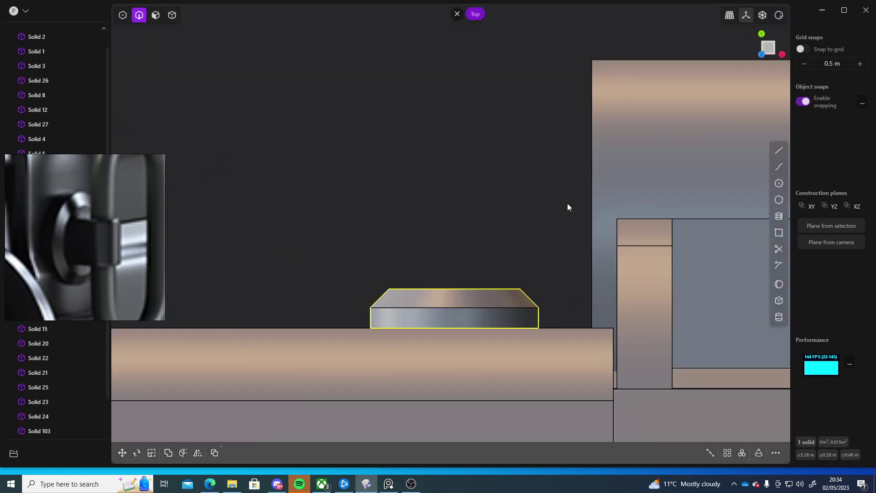
pyautogui.click(778, 184)
pyautogui.click(449, 179)
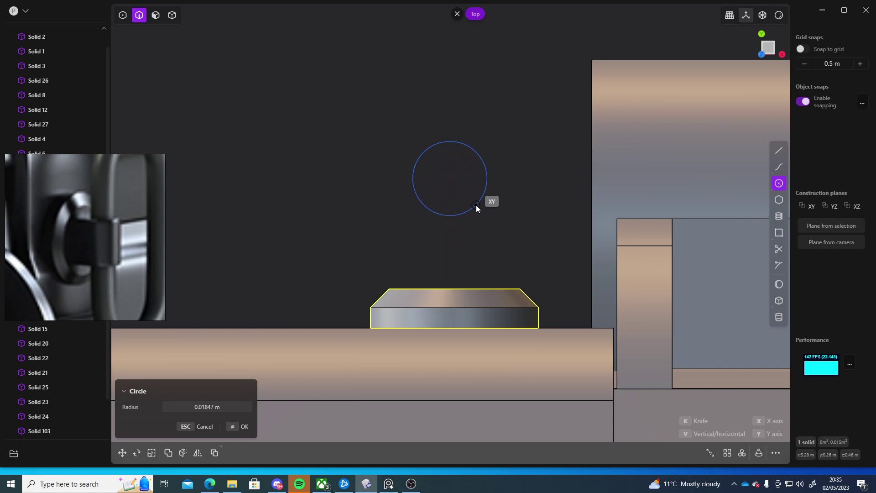
pyautogui.click(478, 205)
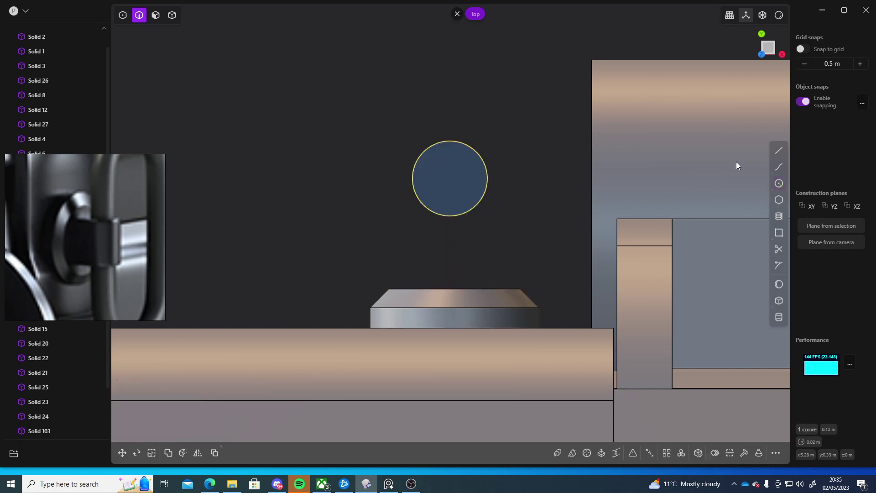
# Draw a line about 0.047 m long from the circle's side nearest the front toward the disc, parallel to the Y axis
pyautogui.click(779, 150)
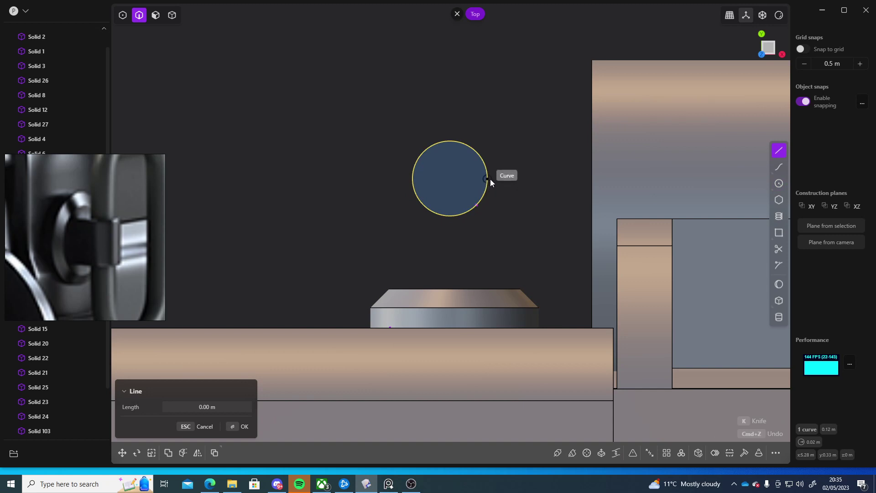
pyautogui.click(491, 180)
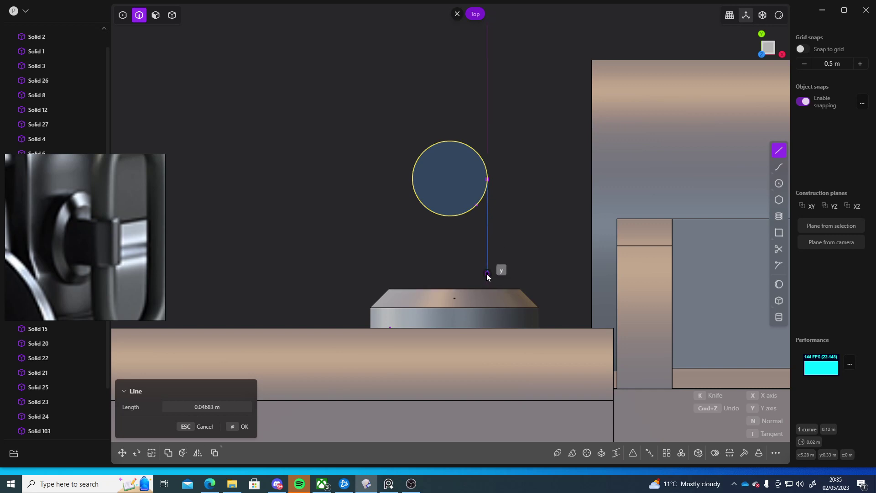
pyautogui.click(488, 275)
pyautogui.press('Return')
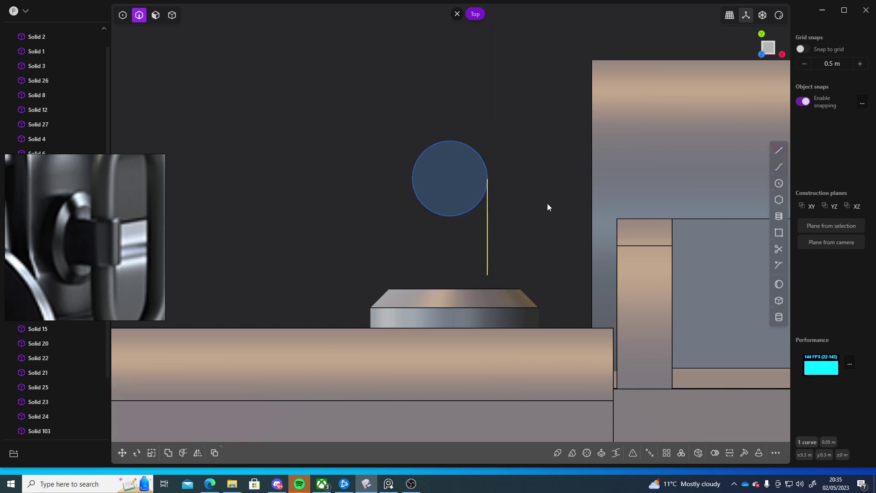
# Draw a matching line about 0.047 m long from the circle's opposite side and connect the two line ends to close the profile
pyautogui.click(774, 149)
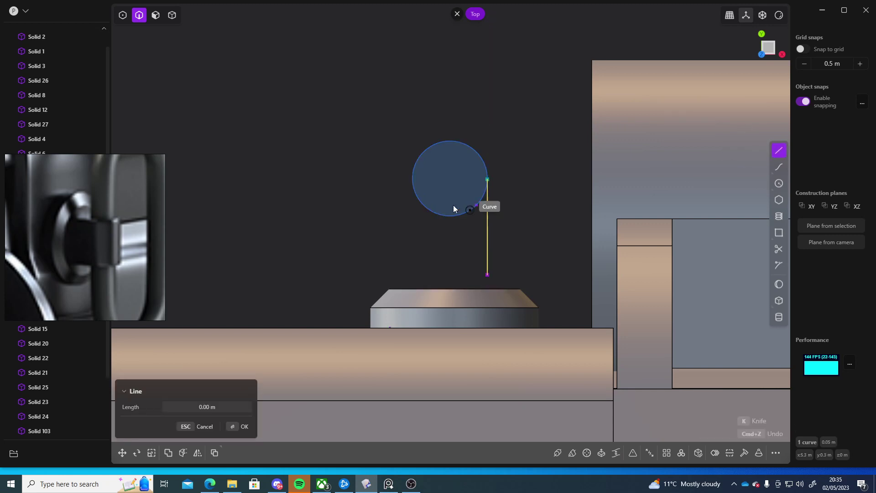
pyautogui.click(412, 179)
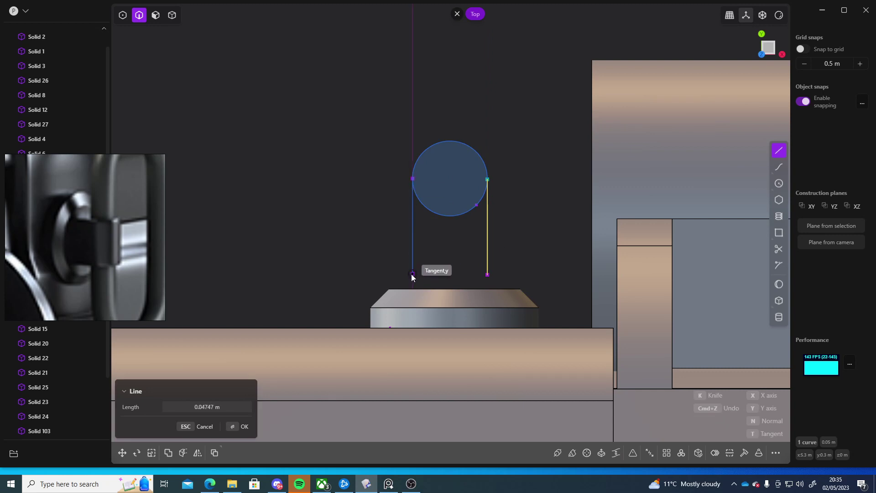
pyautogui.click(412, 274)
pyautogui.click(487, 274)
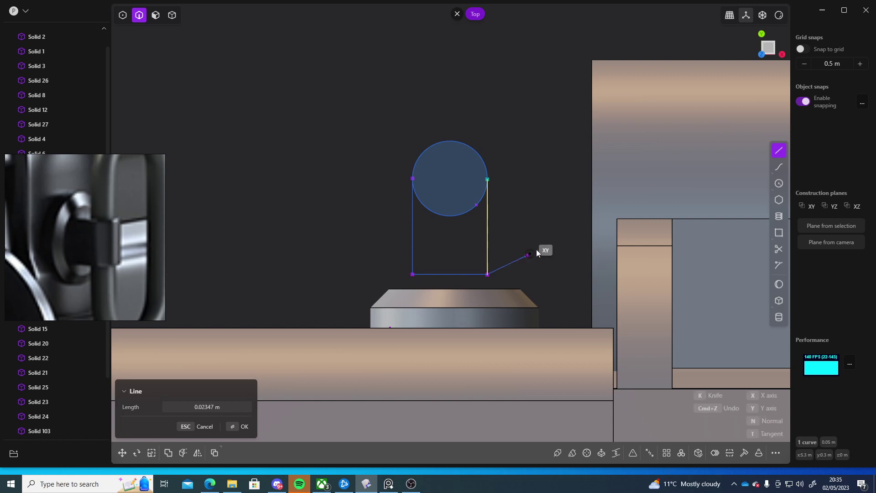
pyautogui.press('Escape')
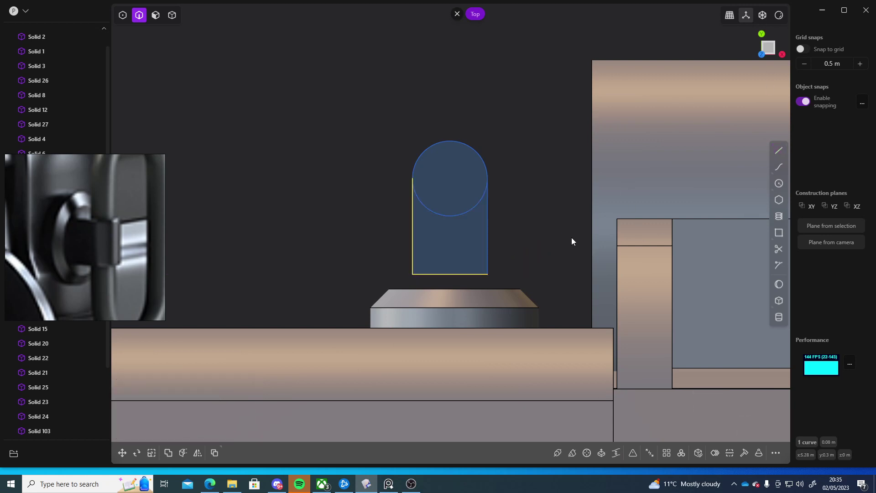
# Offset the profile's circular region inward by about 0.0057 m to create a concentric inner circle
pyautogui.keyDown('shift'); pyautogui.moveTo(571, 237); pyautogui.dragTo(498, 232, button='middle'); pyautogui.keyUp('shift')
pyautogui.press('3')
pyautogui.click(417, 247)
pyautogui.press('e')
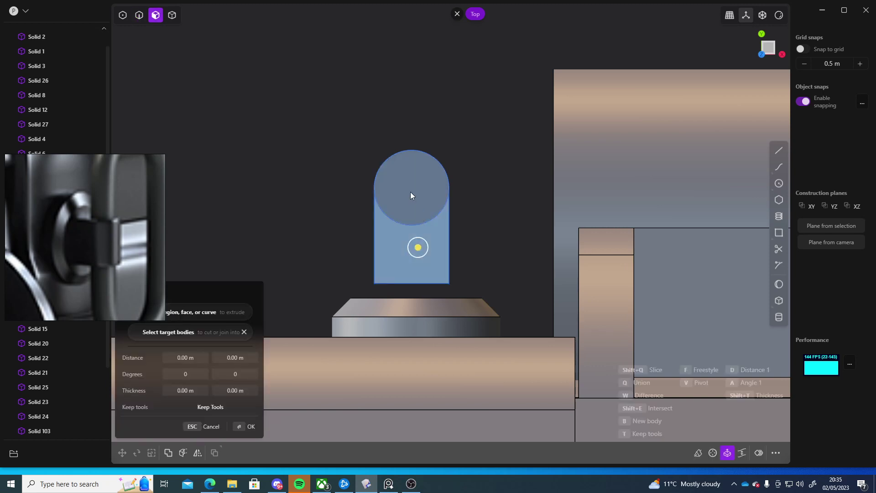
pyautogui.click(429, 189)
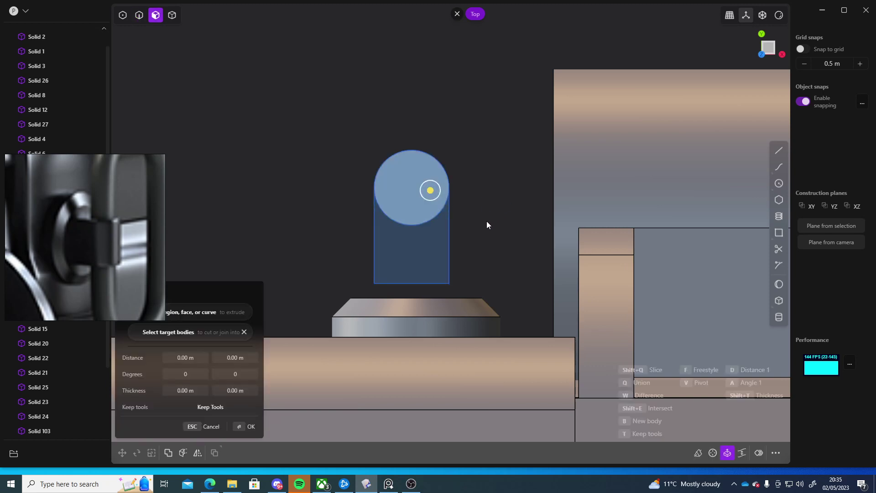
pyautogui.scroll(5, 488, 237)
pyautogui.scroll(-6, 530, 201)
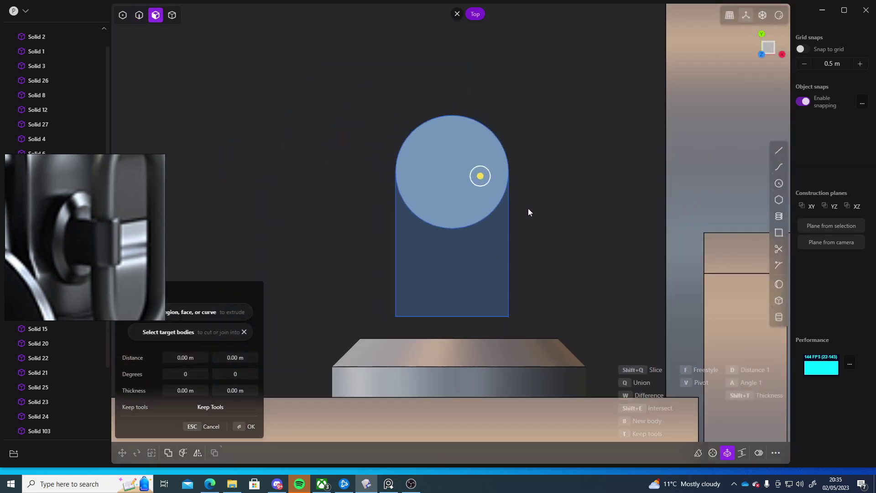
pyautogui.press('o')
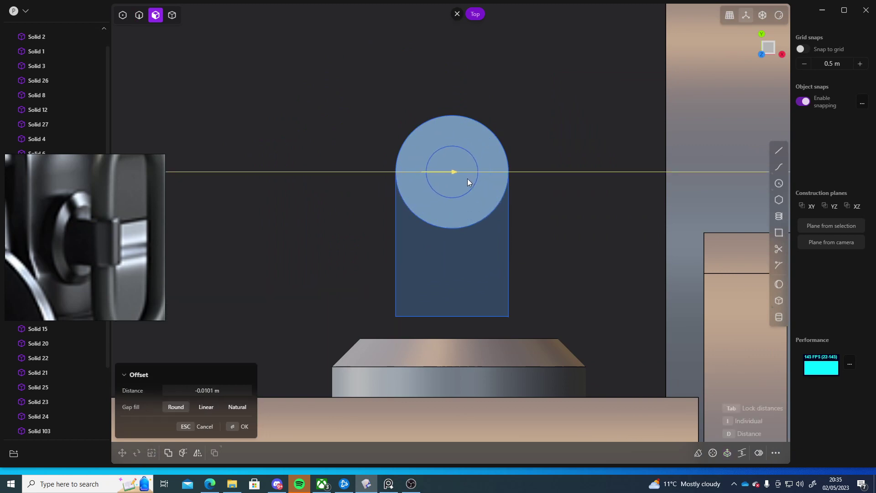
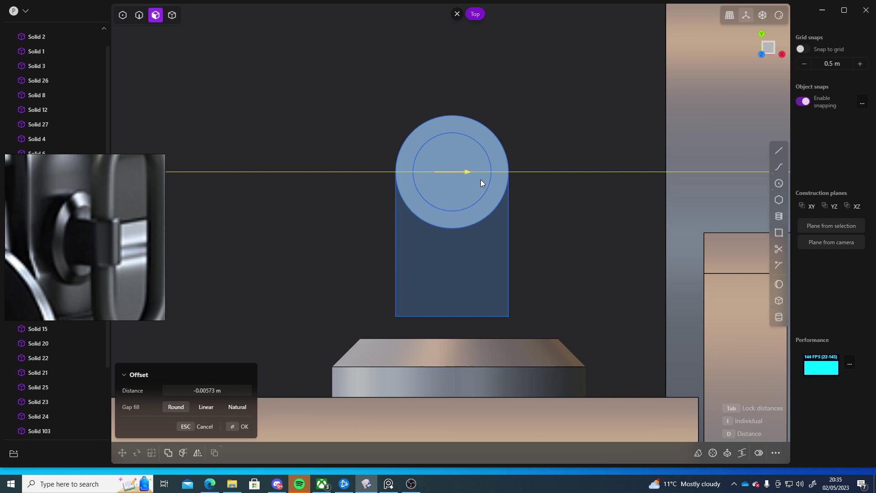
pyautogui.press('Return')
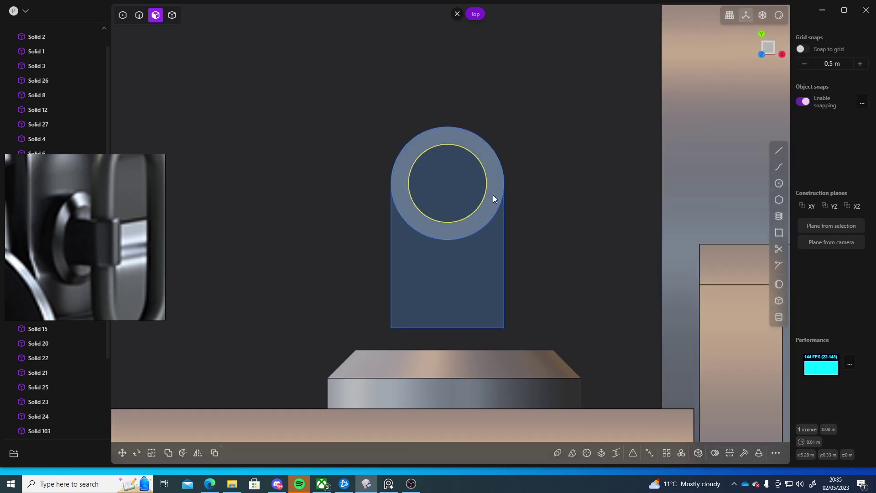
pyautogui.press('e')
pyautogui.press('g')
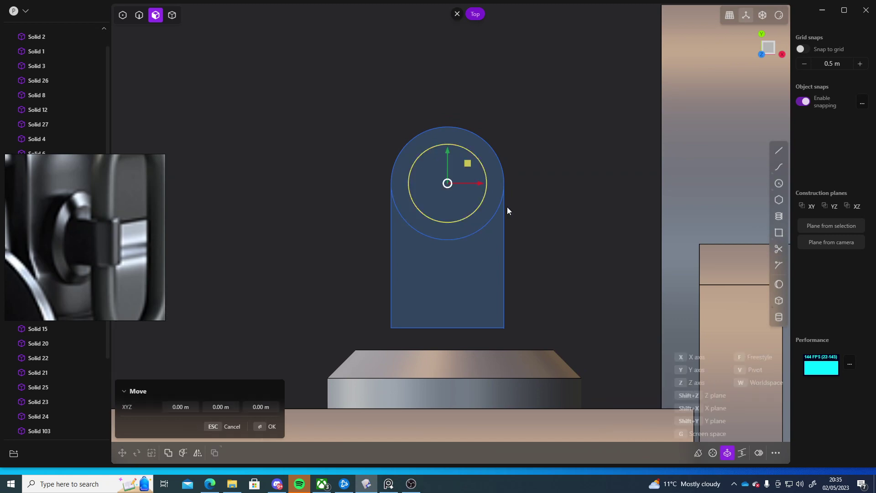
pyautogui.press('Escape')
# Move the inner circle down along the Z axis by about 0.032 m, away from the profile
pyautogui.moveTo(555, 215); pyautogui.dragTo(493, 226, button='middle')
pyautogui.press('g')
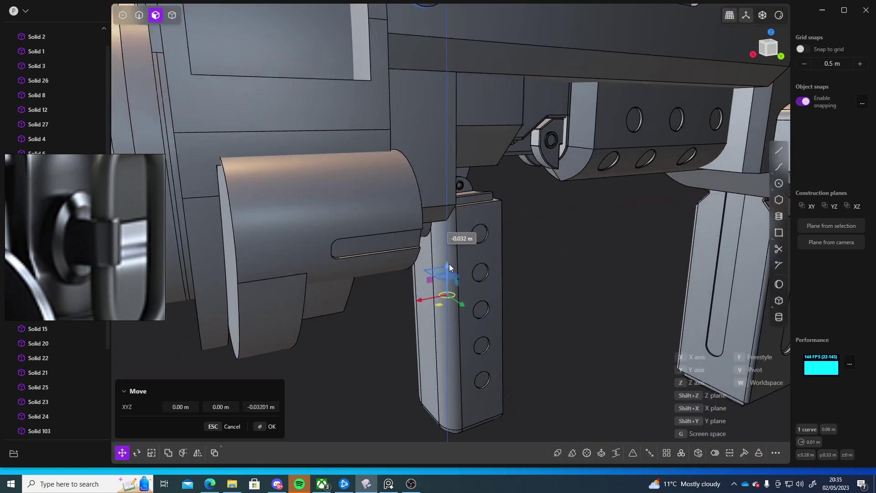
pyautogui.moveTo(449, 263); pyautogui.dragTo(449, 266)
pyautogui.rightClick(553, 273)
pyautogui.moveTo(553, 274); pyautogui.dragTo(504, 313, button='middle')
pyautogui.scroll(3, 504, 313)
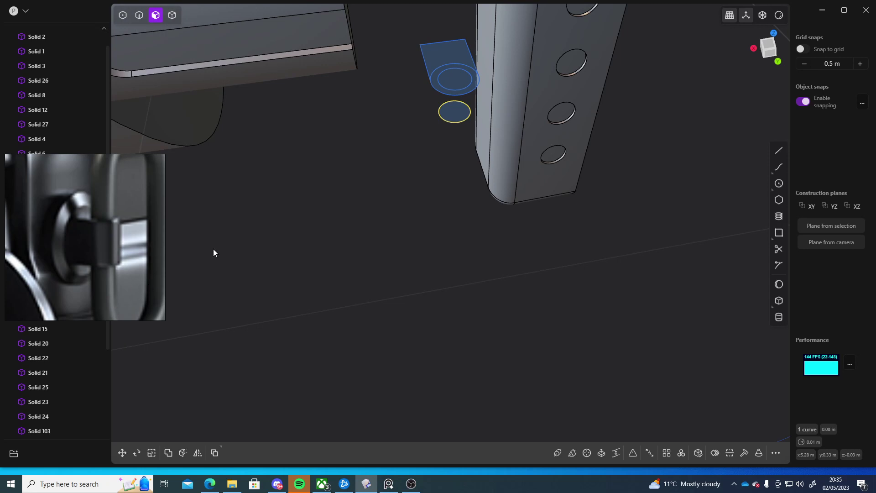
pyautogui.keyDown('shift'); pyautogui.moveTo(413, 232); pyautogui.dragTo(418, 289, button='middle'); pyautogui.keyUp('shift')
pyautogui.scroll(3, 418, 191)
pyautogui.moveTo(500, 149); pyautogui.dragTo(463, 243, button='middle')
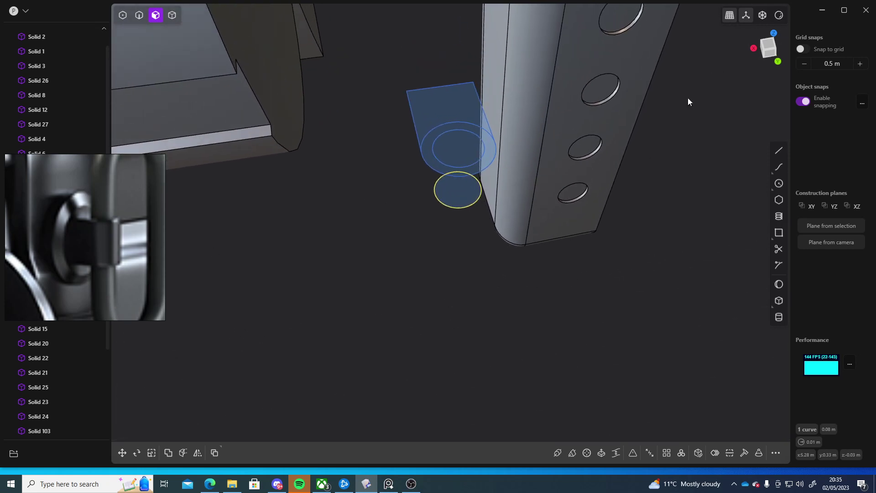
pyautogui.moveTo(688, 102); pyautogui.dragTo(734, 114, button='middle')
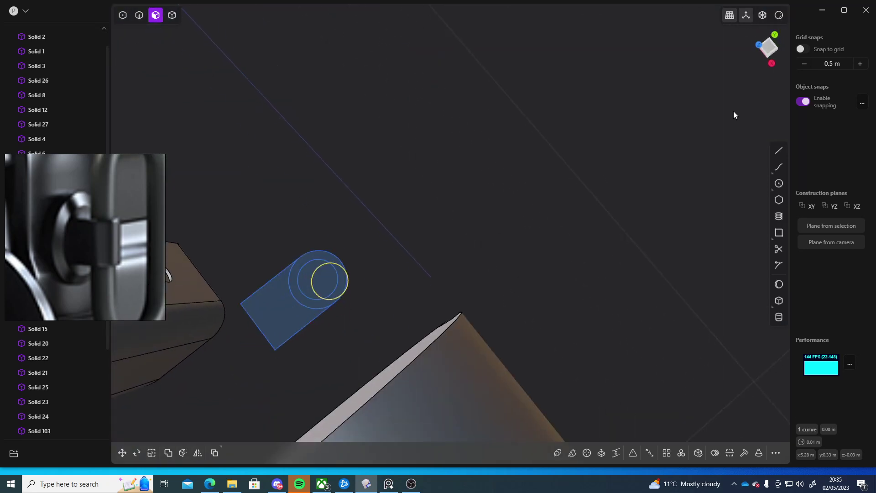
pyautogui.click(770, 47)
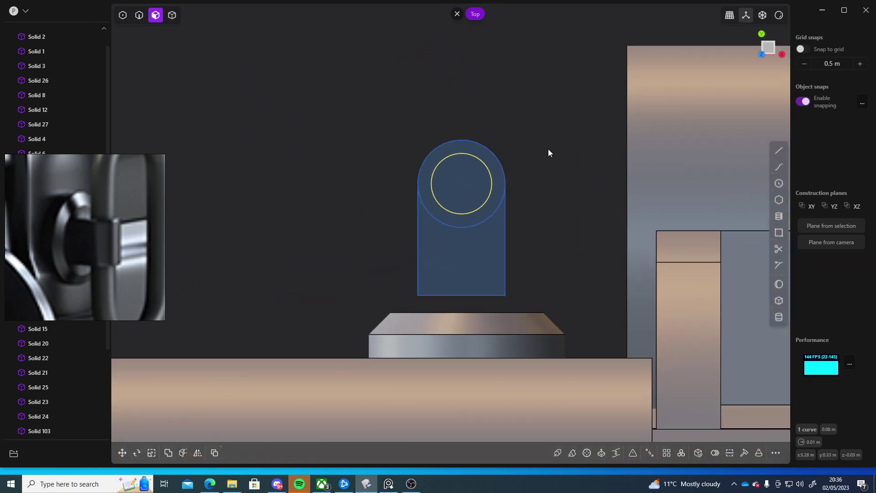
pyautogui.click(780, 249)
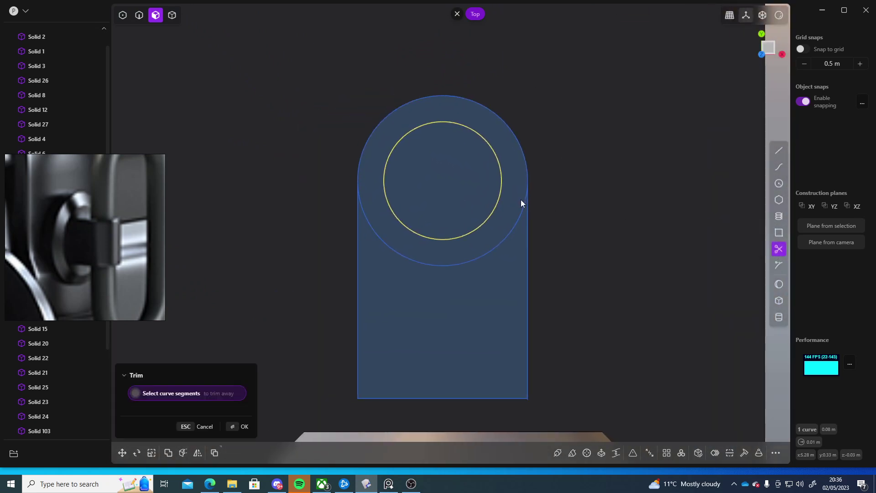
pyautogui.click(495, 202)
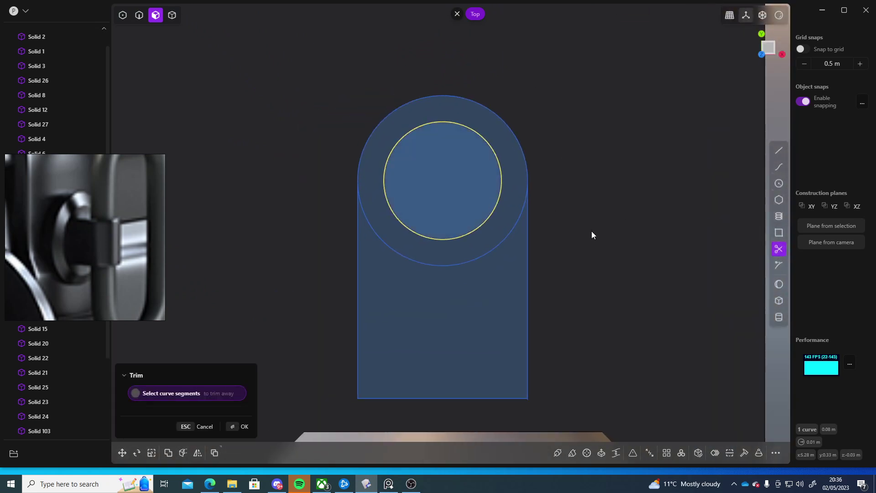
pyautogui.press('Escape')
pyautogui.moveTo(620, 257); pyautogui.dragTo(734, 163, button='middle')
pyautogui.moveTo(654, 235); pyautogui.dragTo(551, 230, button='middle')
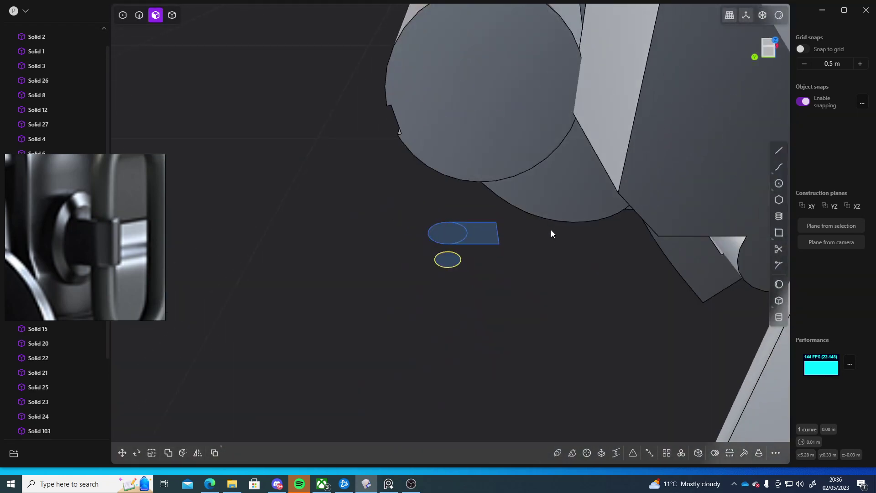
pyautogui.click(543, 262)
pyautogui.scroll(5, 525, 258)
pyautogui.keyDown('shift'); pyautogui.moveTo(529, 260); pyautogui.dragTo(611, 225, button='middle'); pyautogui.keyUp('shift')
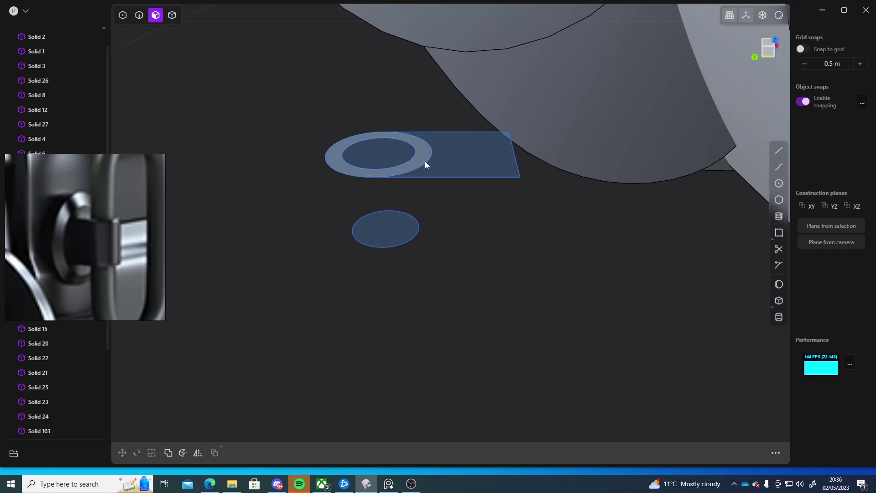
pyautogui.click(397, 149)
pyautogui.press('e')
pyautogui.moveTo(376, 113); pyautogui.dragTo(377, 140)
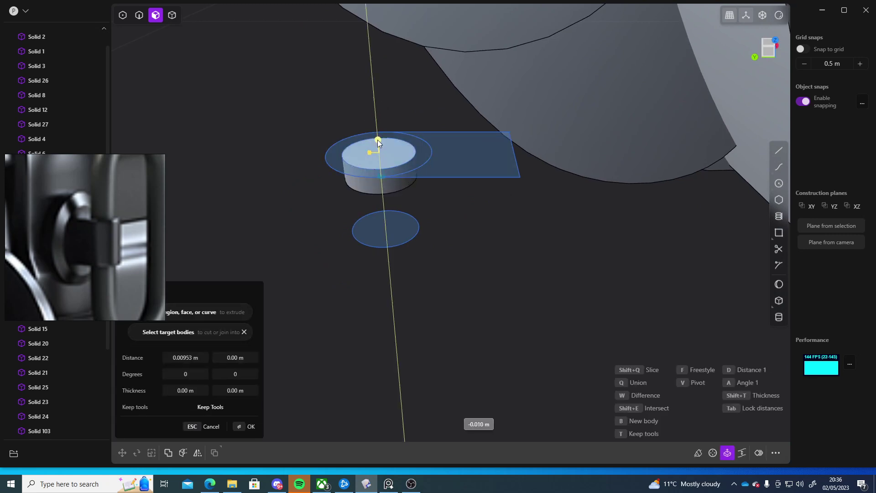
pyautogui.press('Escape')
# Extrude the bracket profile around the inner circle into a solid, leaving the circular hole open
pyautogui.click(417, 155)
pyautogui.press('e')
pyautogui.moveTo(496, 164); pyautogui.dragTo(491, 240, button='middle')
pyautogui.moveTo(435, 223); pyautogui.dragTo(433, 131)
pyautogui.moveTo(433, 131); pyautogui.dragTo(399, 276, button='middle')
pyautogui.press('Return')
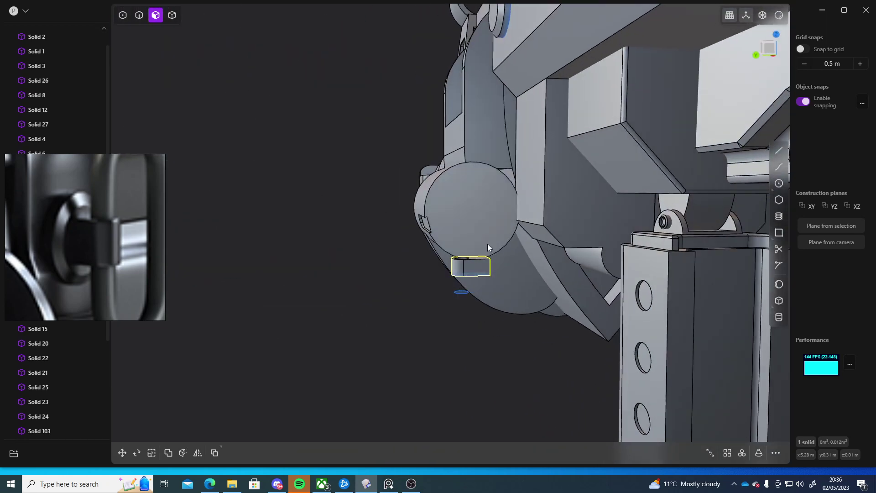
# Move the bracket solid up along the Z axis by about 0.444 m, level with the chamfered disc on the handguard
pyautogui.press('g')
pyautogui.moveTo(469, 237); pyautogui.dragTo(473, 17)
pyautogui.keyDown('shift'); pyautogui.moveTo(483, 20); pyautogui.dragTo(418, 227, button='middle'); pyautogui.keyUp('shift')
pyautogui.moveTo(407, 223); pyautogui.dragTo(410, 200)
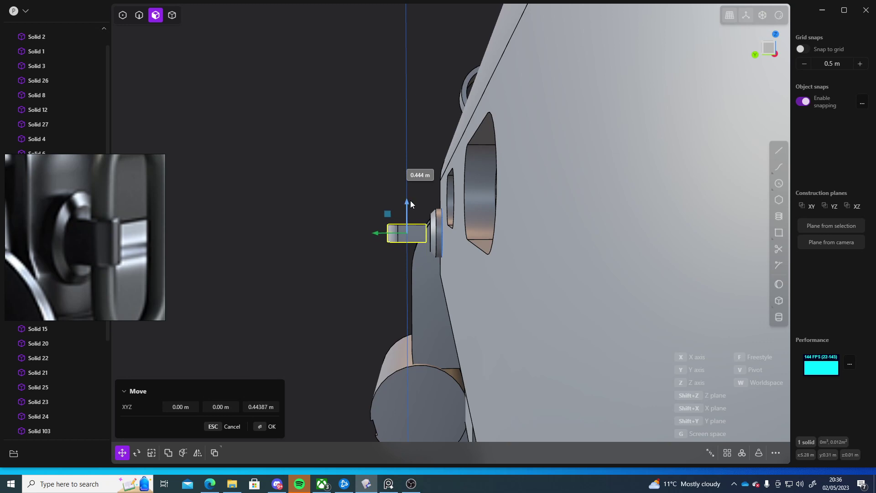
pyautogui.moveTo(410, 201); pyautogui.dragTo(437, 213, button='middle')
pyautogui.scroll(5, 474, 205)
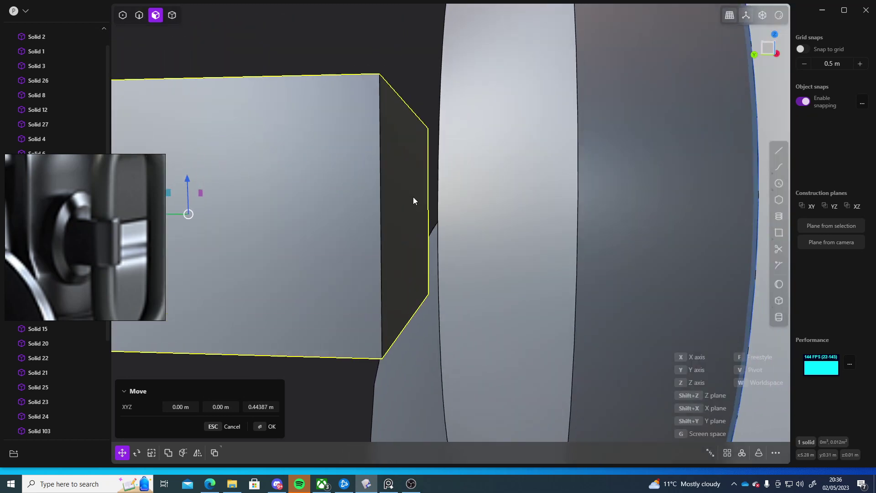
pyautogui.press('Return')
# Offset the bracket's flat end face by about 0.012 m so that it reaches into the chamfered disc
pyautogui.click(404, 180)
pyautogui.press('o')
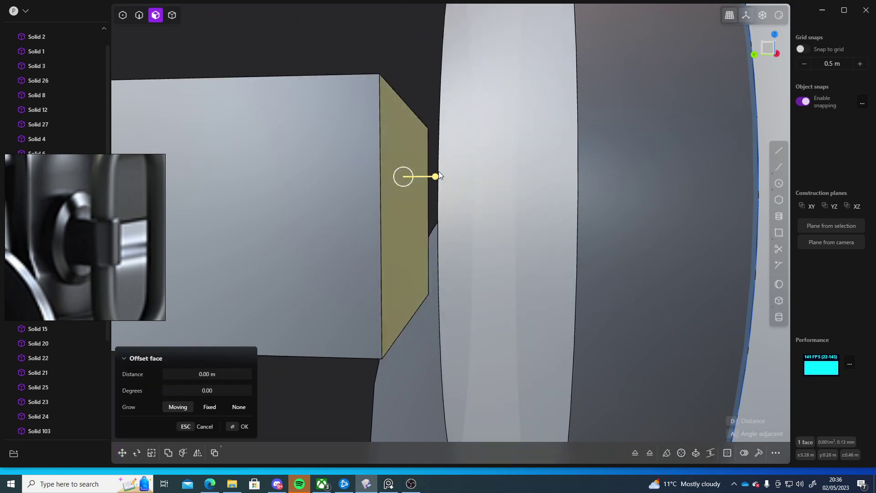
pyautogui.moveTo(438, 177); pyautogui.dragTo(529, 174)
pyautogui.scroll(-5, 483, 210)
pyautogui.moveTo(456, 215); pyautogui.dragTo(449, 237, button='middle')
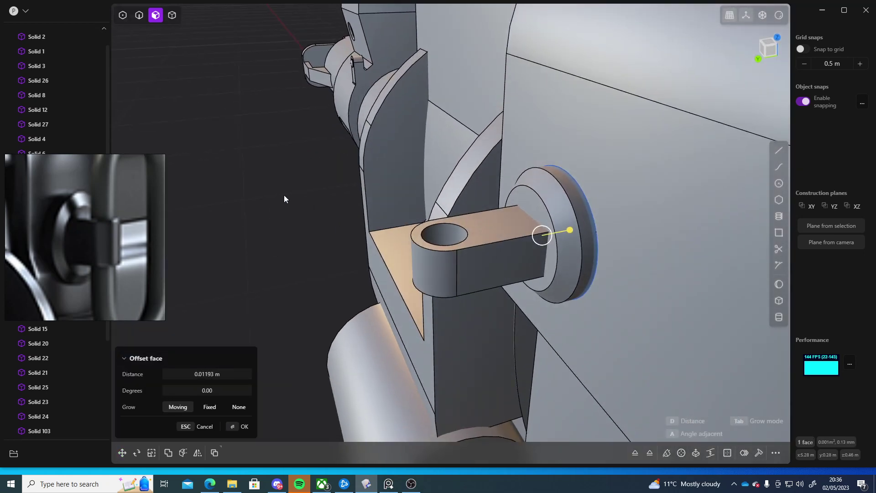
pyautogui.press('Return')
# Delete the leftover bracket profile curves above the separate small circle
pyautogui.moveTo(337, 224); pyautogui.dragTo(479, 219, button='middle')
pyautogui.scroll(-6, 478, 218)
pyautogui.keyDown('shift'); pyautogui.moveTo(559, 406); pyautogui.dragTo(481, 272, button='middle'); pyautogui.keyUp('shift')
pyautogui.scroll(6, 475, 273)
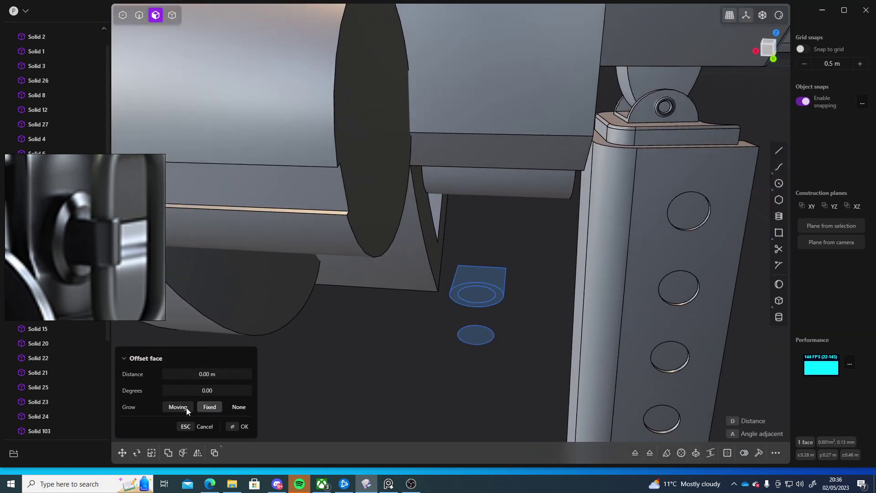
pyautogui.click(186, 408)
pyautogui.scroll(-5, 52, 360)
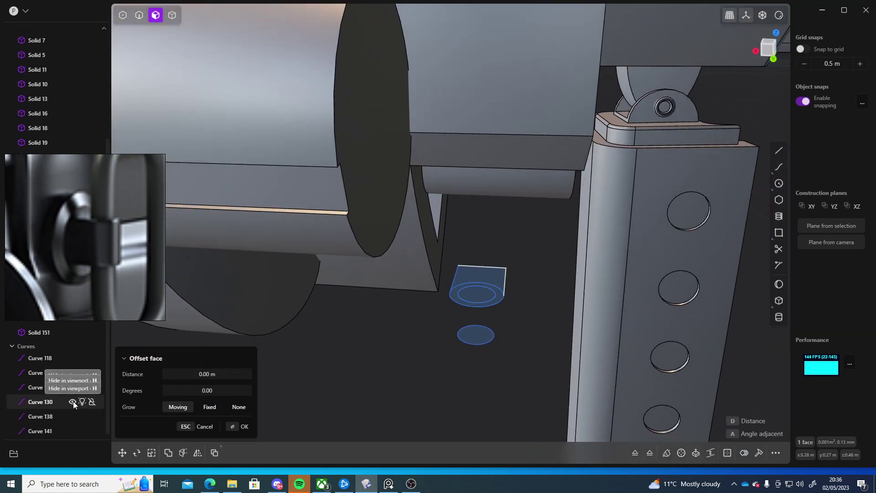
pyautogui.moveTo(481, 297); pyautogui.dragTo(512, 288, button='middle')
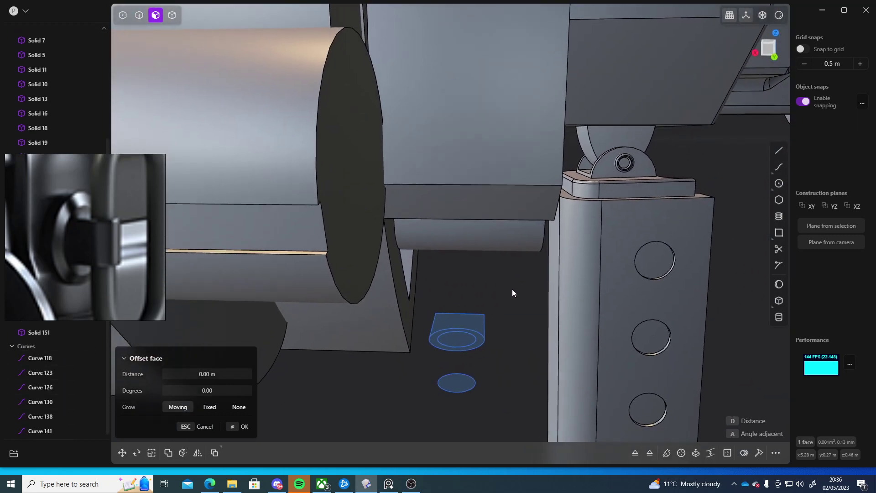
pyautogui.press('2')
pyautogui.moveTo(508, 294); pyautogui.dragTo(428, 347)
pyautogui.press('4')
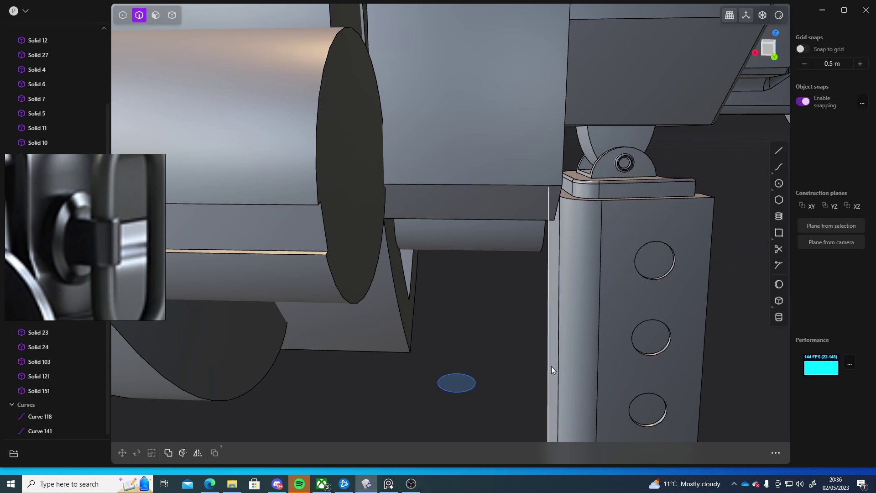
pyautogui.press('3')
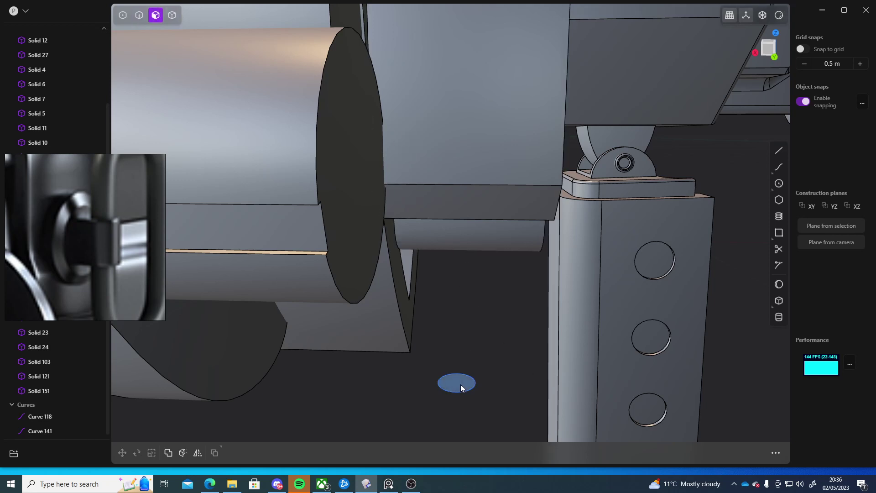
pyautogui.press('e')
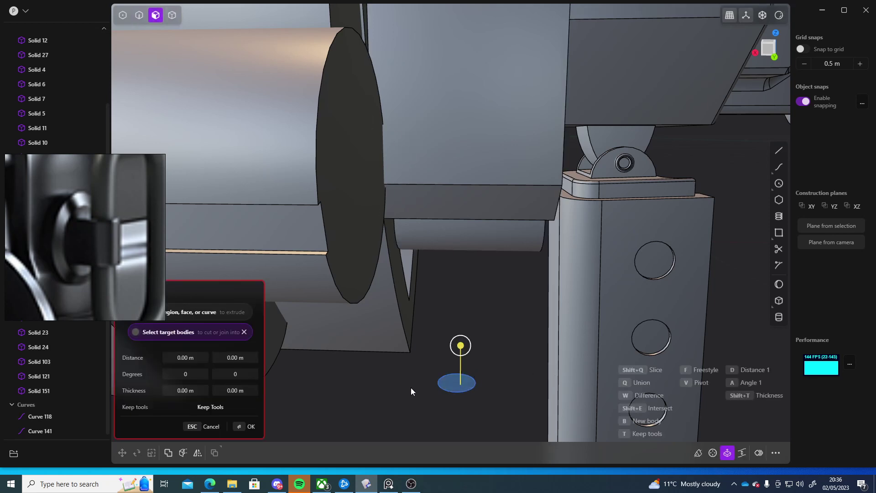
pyautogui.moveTo(461, 345); pyautogui.dragTo(466, 308)
pyautogui.press('Escape')
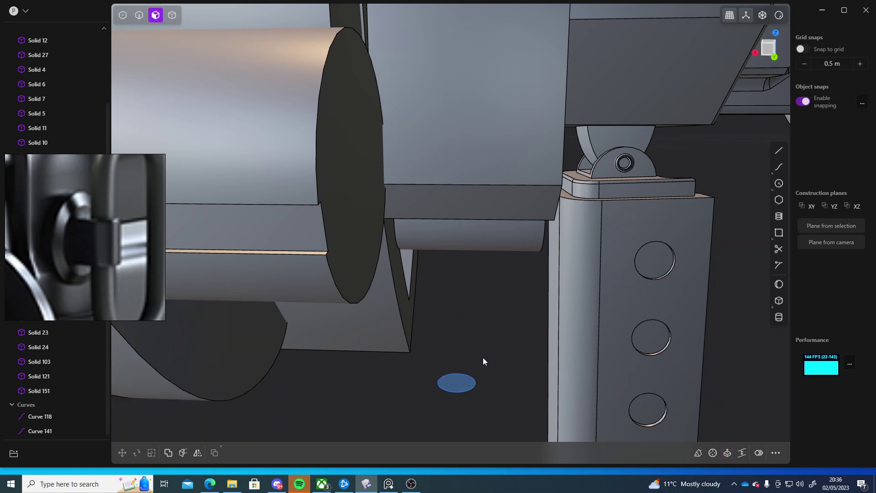
pyautogui.press('x')
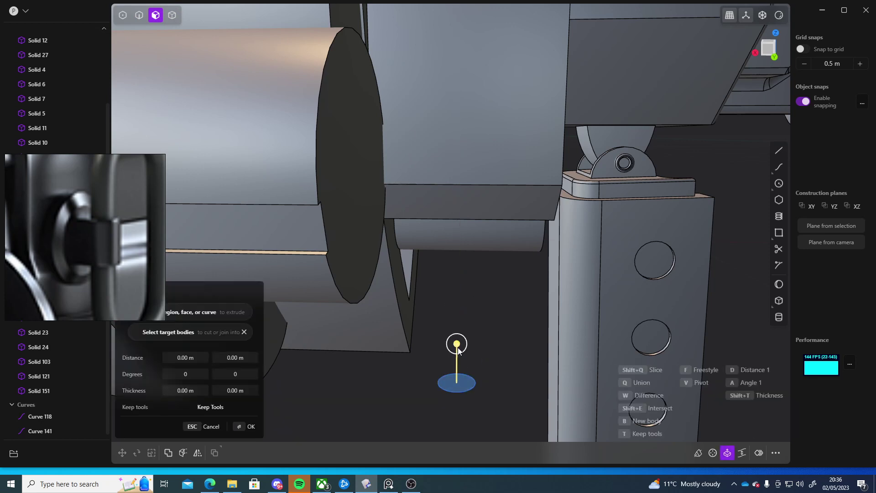
pyautogui.press('Escape')
pyautogui.press('x')
pyautogui.press('Escape')
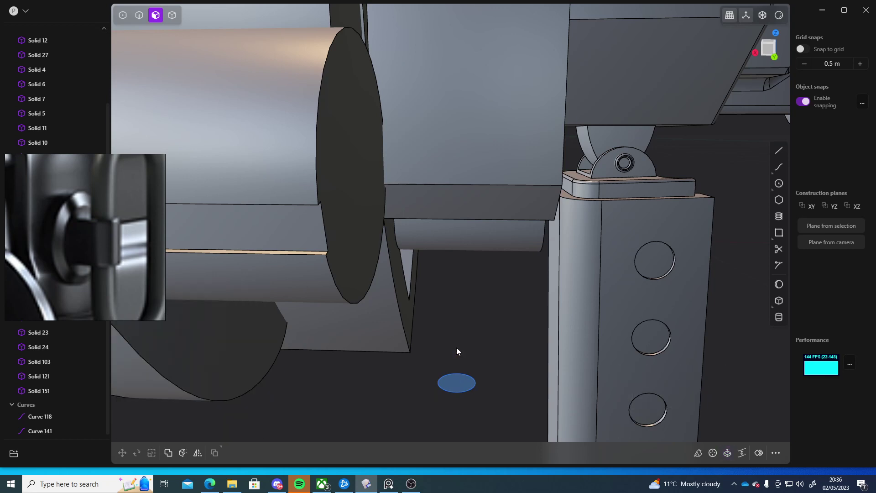
# Move the small circle curve up along the Z axis by about 0.492 m into the bracket's hole, at mid-height
pyautogui.press('4')
pyautogui.press('2')
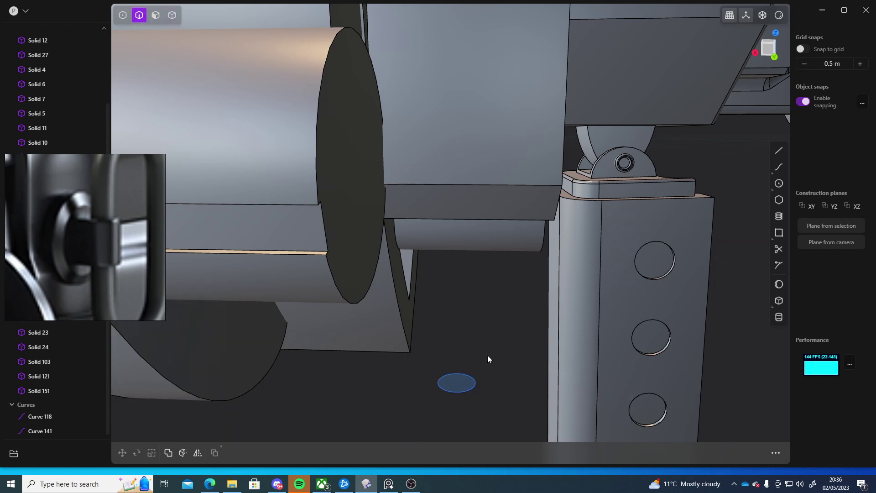
pyautogui.click(447, 393)
pyautogui.press('g')
pyautogui.moveTo(458, 354); pyautogui.dragTo(450, 184)
pyautogui.keyDown('shift'); pyautogui.moveTo(441, 207); pyautogui.dragTo(431, 257, button='middle'); pyautogui.keyUp('shift')
pyautogui.moveTo(453, 197); pyautogui.dragTo(456, 67)
pyautogui.keyDown('shift'); pyautogui.moveTo(456, 68); pyautogui.dragTo(440, 429, button='middle'); pyautogui.keyUp('shift')
pyautogui.scroll(-6, 384, 271)
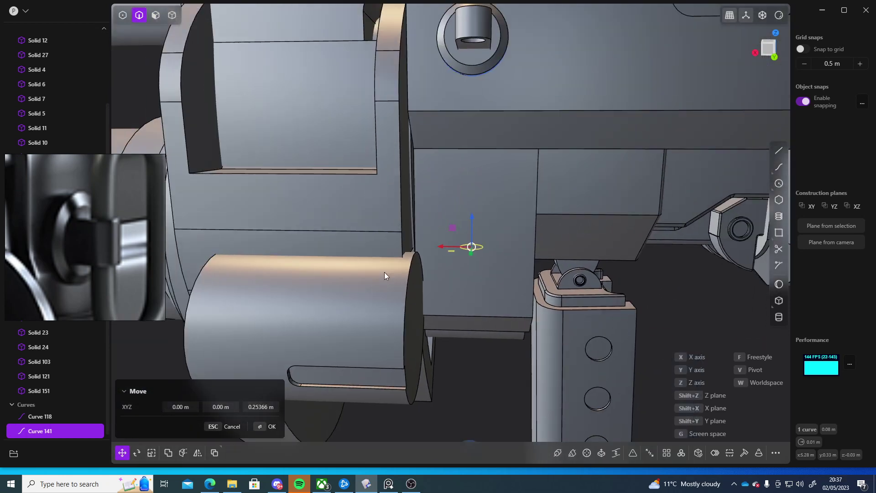
pyautogui.scroll(5, 477, 266)
pyautogui.moveTo(494, 326); pyautogui.dragTo(529, 136)
pyautogui.moveTo(529, 136); pyautogui.dragTo(390, 203, button='middle')
pyautogui.click(768, 49)
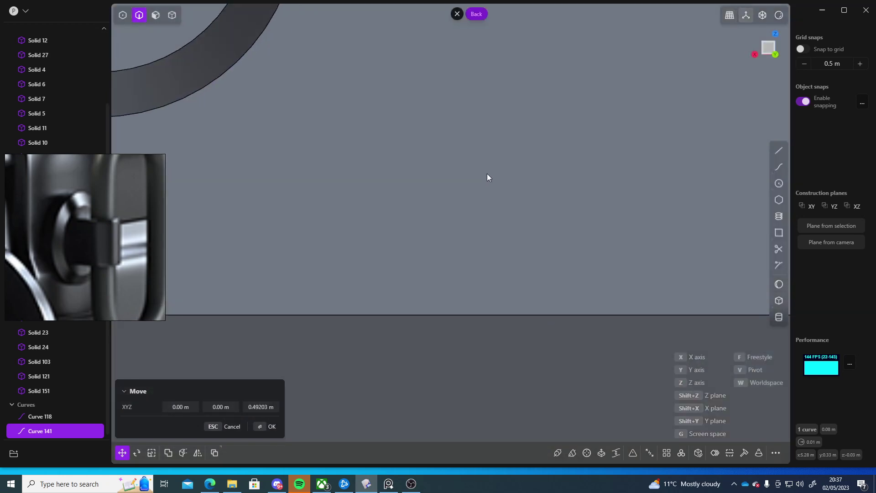
pyautogui.scroll(-3, 425, 261)
pyautogui.scroll(5, 425, 261)
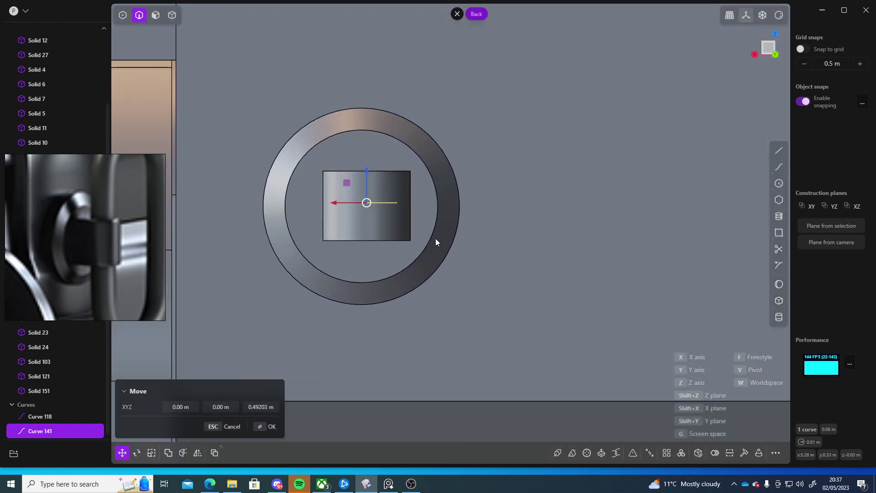
pyautogui.keyDown('shift'); pyautogui.moveTo(435, 239); pyautogui.dragTo(399, 248, button='middle'); pyautogui.keyUp('shift')
pyautogui.scroll(-3, 431, 247)
pyautogui.keyDown('shift'); pyautogui.moveTo(515, 228); pyautogui.dragTo(387, 216, button='middle'); pyautogui.keyUp('shift')
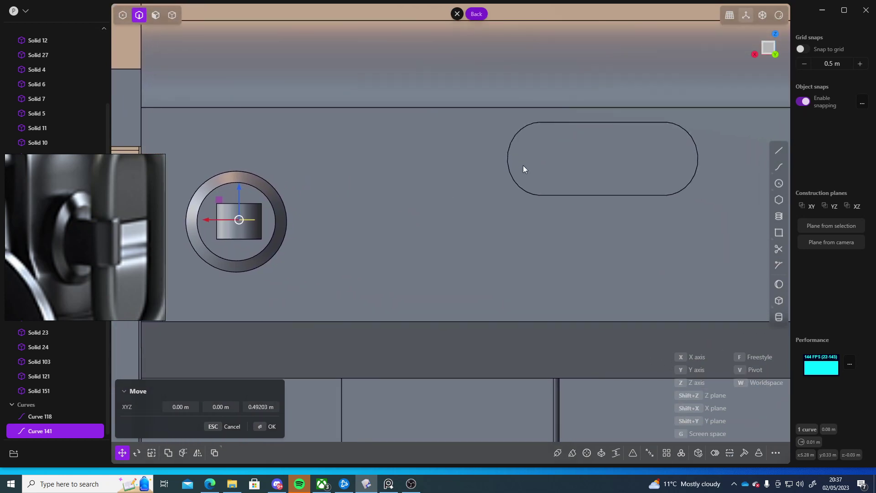
pyautogui.press('Return')
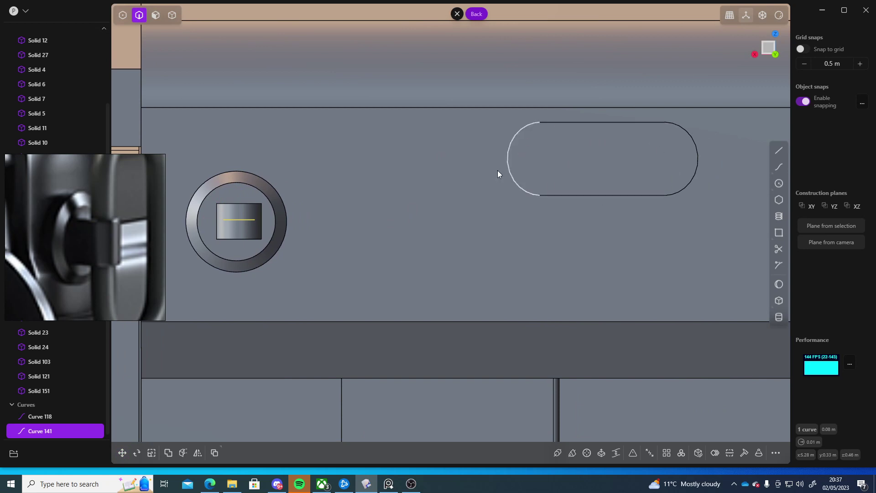
# Duplicate the four edges of the handguard's rounded slot as a curve and place the copy between the slot and the disc
pyautogui.click(512, 172)
pyautogui.keyDown('shift'); pyautogui.click(585, 195); pyautogui.keyUp('shift')
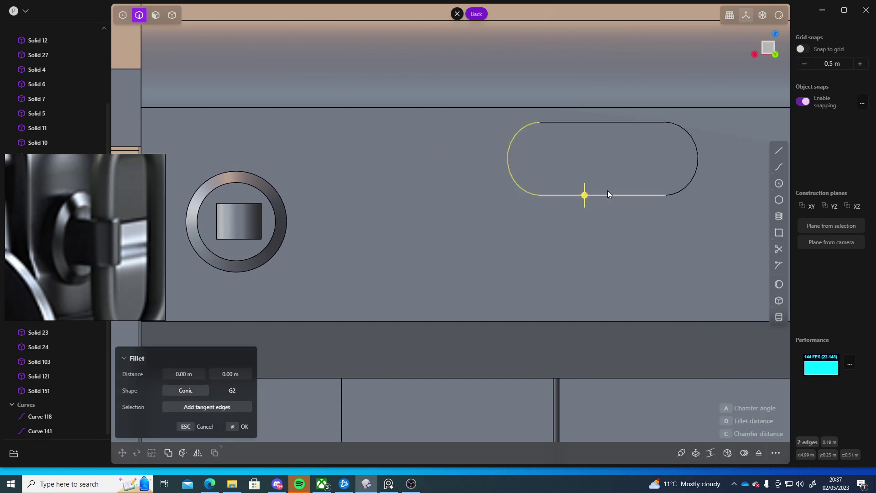
pyautogui.keyDown('shift'); pyautogui.click(681, 190); pyautogui.keyUp('shift')
pyautogui.keyDown('shift'); pyautogui.click(631, 124); pyautogui.keyUp('shift')
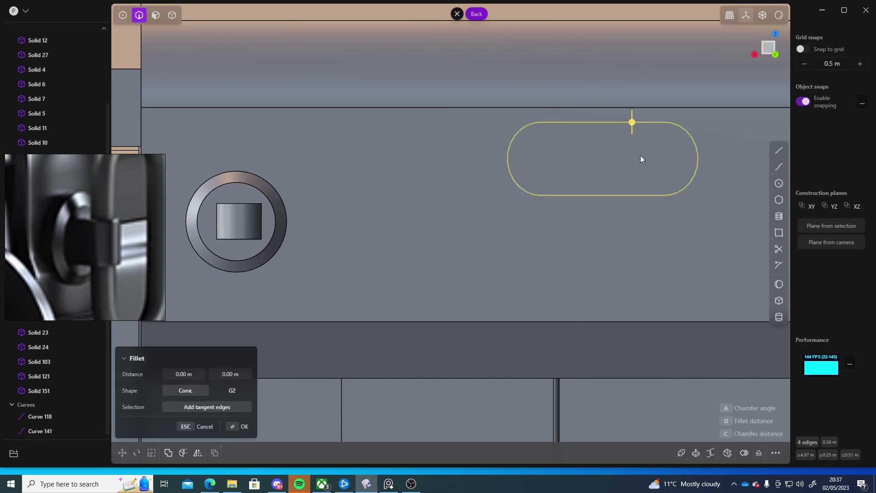
pyautogui.hotkey('shift', 'd')
pyautogui.moveTo(570, 161); pyautogui.dragTo(382, 163)
pyautogui.press('g')
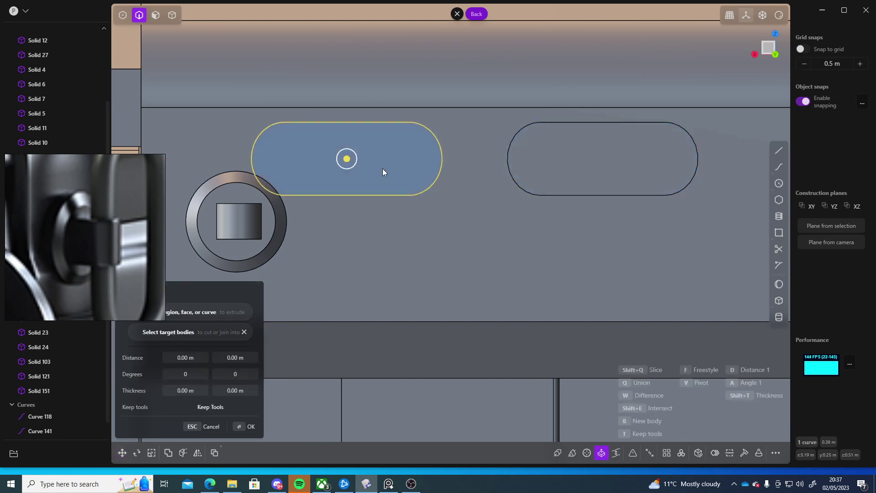
# Rotate the copied slot curve by 90 degrees so that it stands upright beside the bracket
pyautogui.press('r')
pyautogui.moveTo(373, 146); pyautogui.dragTo(257, 337)
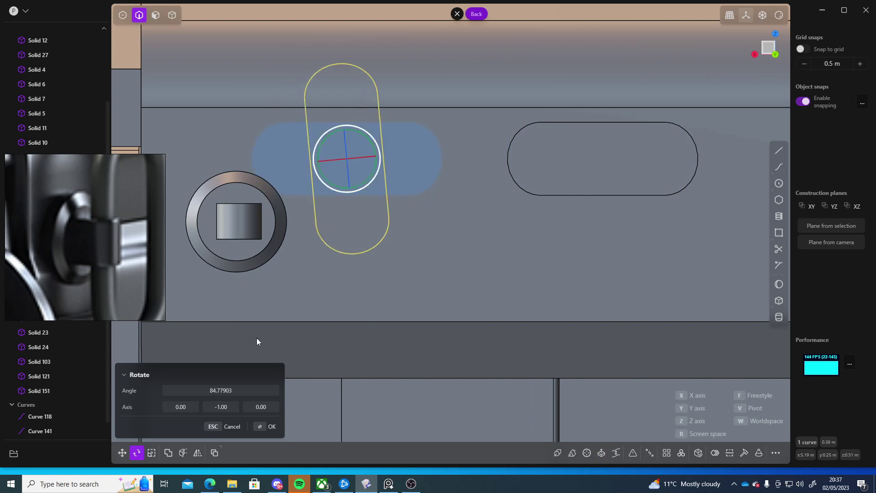
pyautogui.write('90')
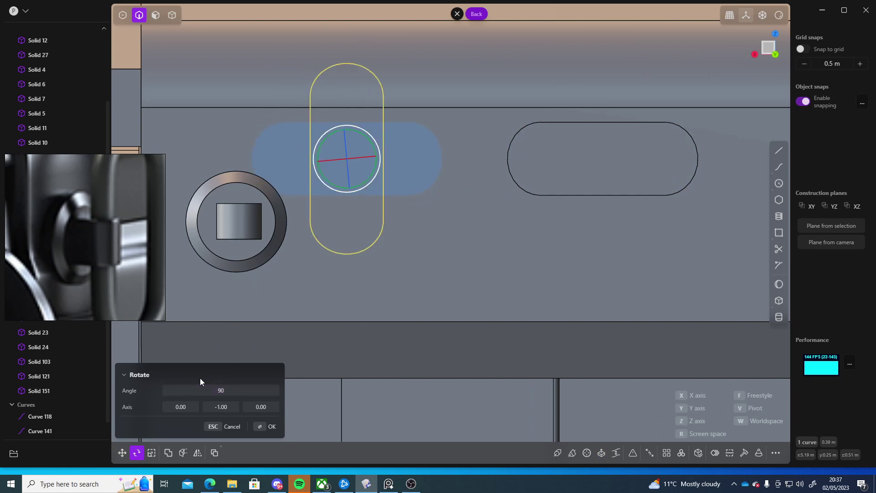
pyautogui.scroll(-3, 465, 266)
pyautogui.scroll(5, 447, 234)
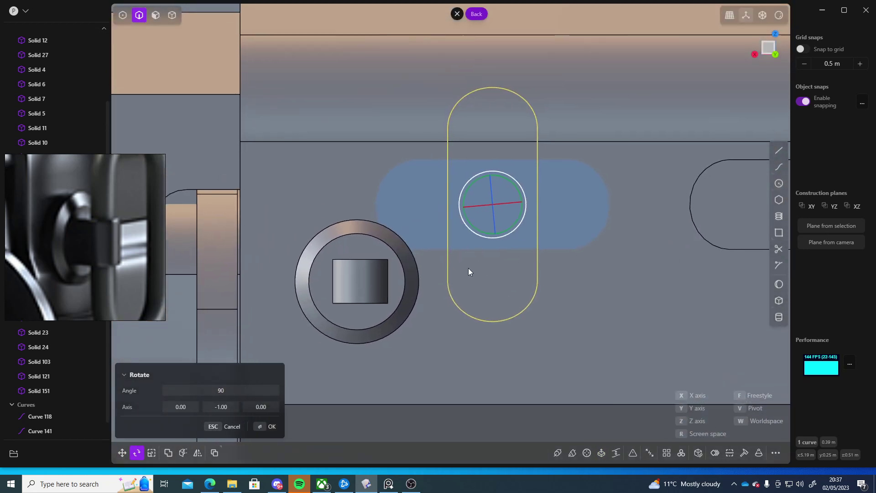
# Move the upright slot curve about 0.059 m along X and -0.051 m along Z so its long side crosses the bracket
pyautogui.press('g')
pyautogui.moveTo(466, 196); pyautogui.dragTo(381, 270)
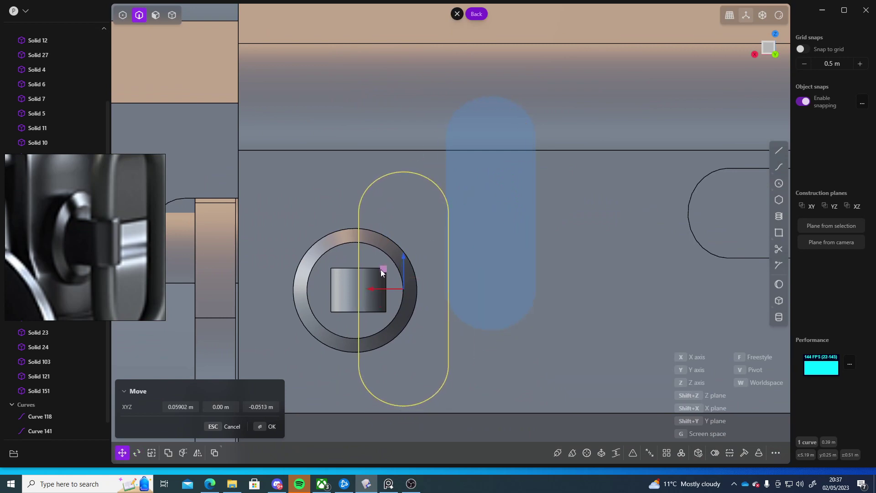
pyautogui.rightClick(484, 284)
# Move the upright slot curve outward along the Y axis by about 0.074 m so that it passes through the bracket's hole
pyautogui.moveTo(483, 284); pyautogui.dragTo(573, 370, button='middle')
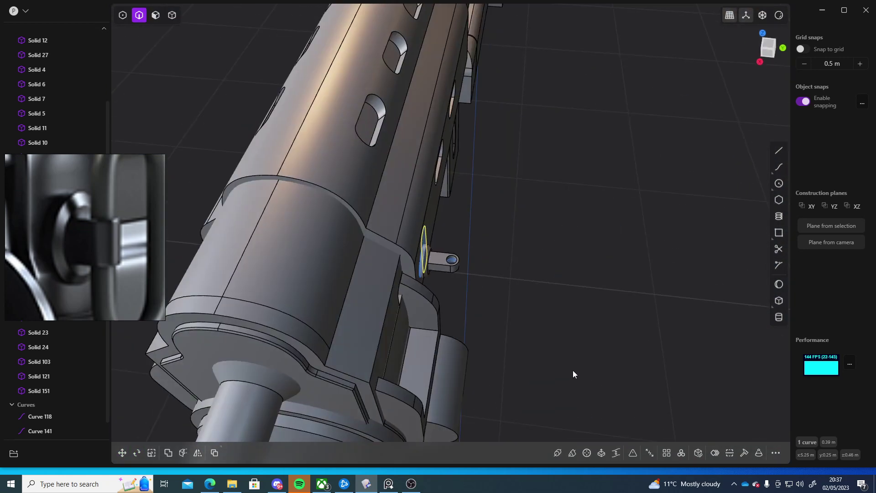
pyautogui.scroll(5, 449, 262)
pyautogui.press('g')
pyautogui.moveTo(421, 236); pyautogui.dragTo(505, 239)
pyautogui.scroll(8, 506, 239)
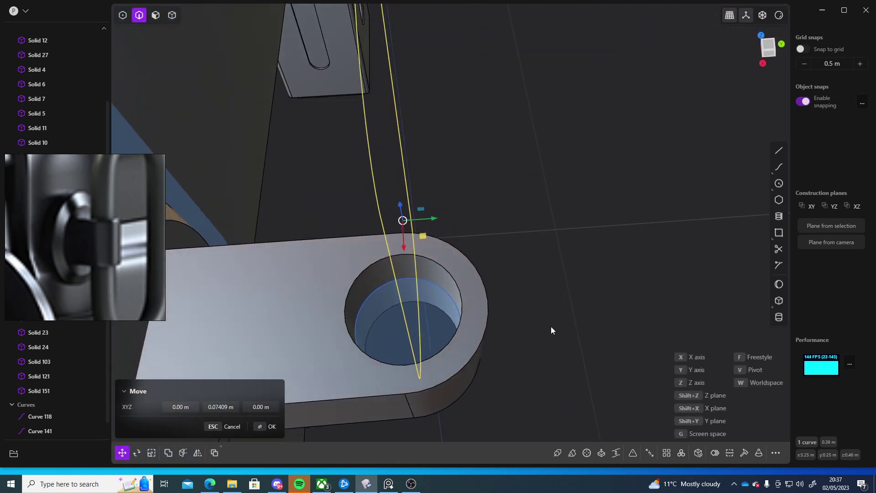
pyautogui.press('Return')
pyautogui.moveTo(552, 305); pyautogui.dragTo(571, 297, button='middle')
pyautogui.press('3')
pyautogui.click(470, 290)
pyautogui.press('e')
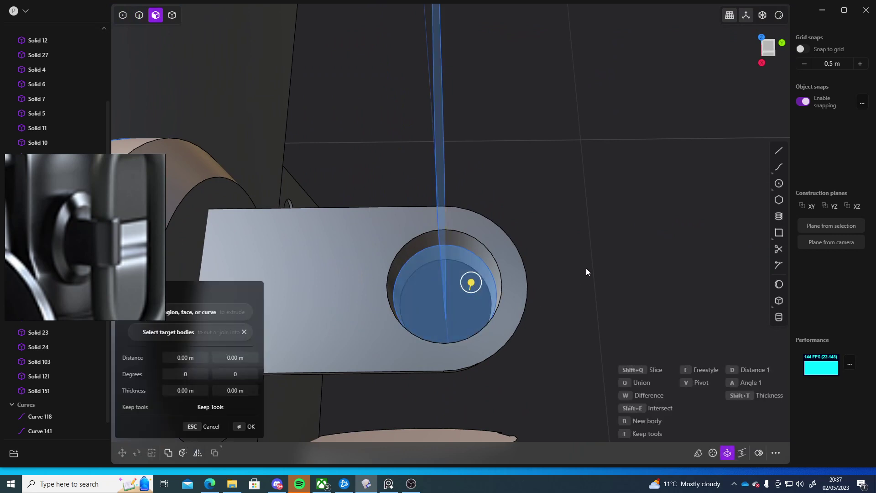
# Delete the leftover large circle curve around the chamfered disc
pyautogui.press('2')
pyautogui.click(50, 417)
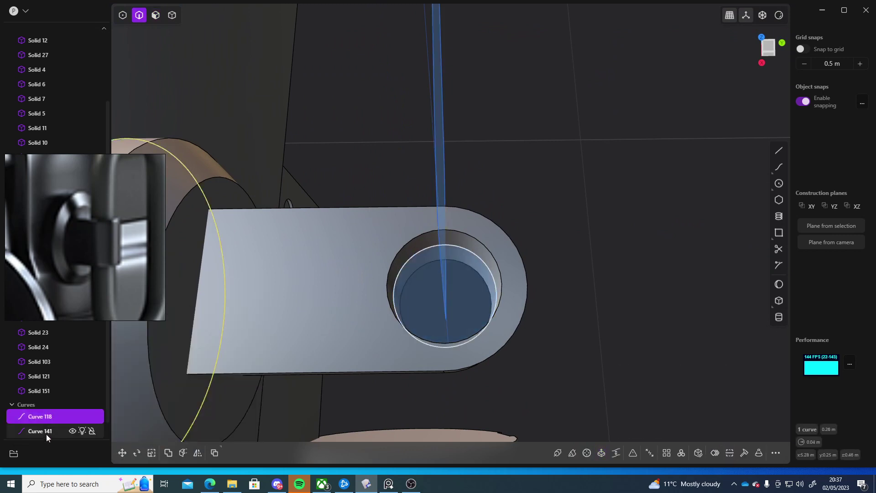
pyautogui.click(44, 431)
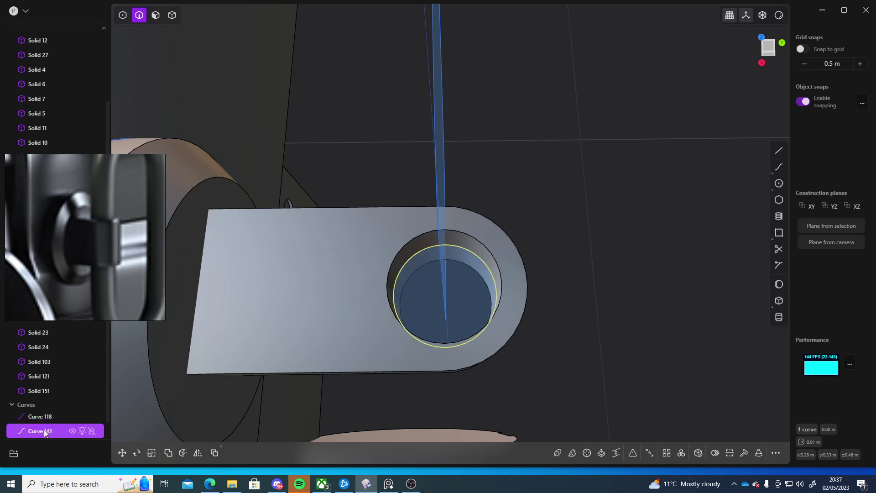
pyautogui.click(34, 418)
pyautogui.press('Delete')
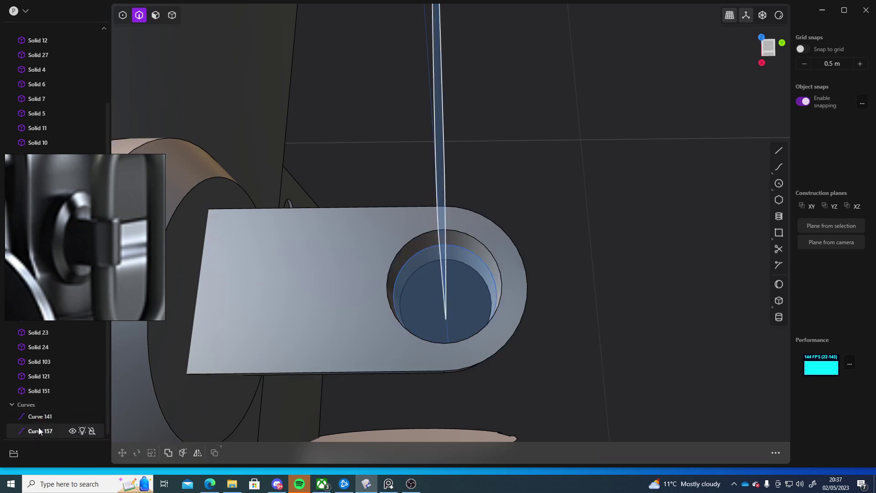
# Scale the small circle curve inside the bracket's hole in X and Y by about 0.934
pyautogui.click(38, 429)
pyautogui.click(485, 262)
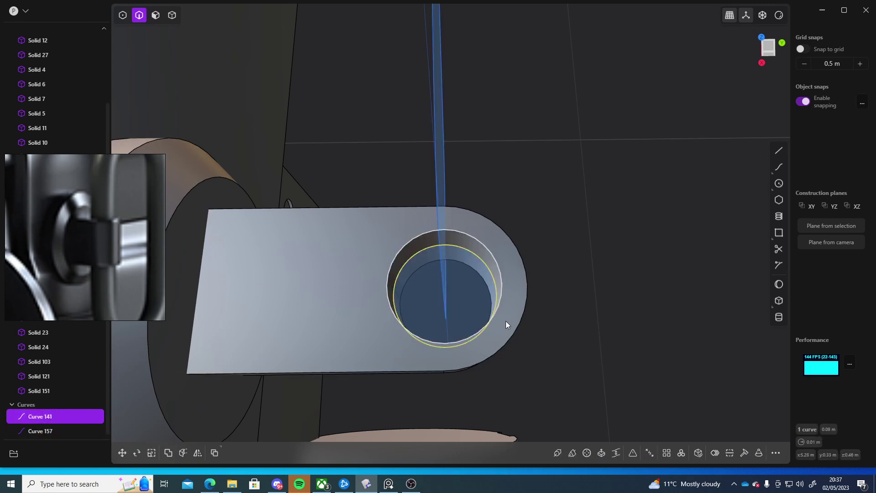
pyautogui.moveTo(506, 321); pyautogui.dragTo(539, 314, button='middle')
pyautogui.press('s')
pyautogui.moveTo(466, 314); pyautogui.dragTo(463, 310)
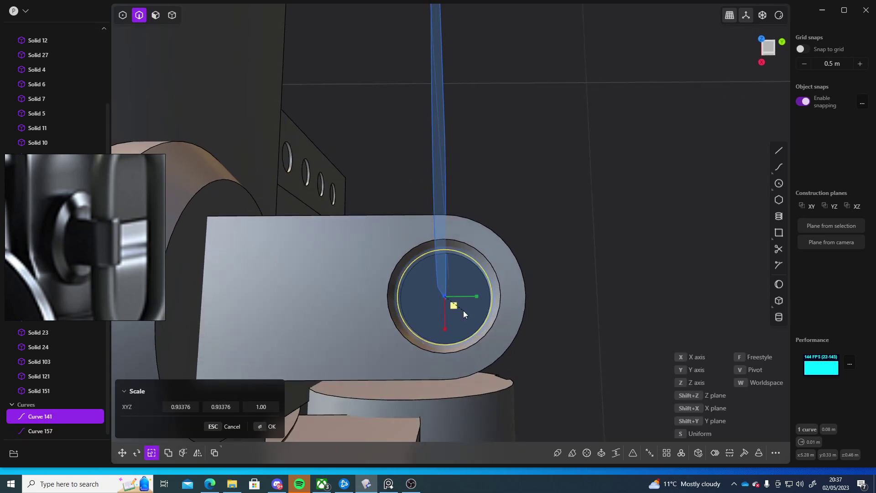
pyautogui.press('Return')
# Array the small circle along the upright slot curve with 23 copies and Normal alignment
pyautogui.moveTo(611, 268); pyautogui.dragTo(511, 234, button='middle')
pyautogui.write('f')
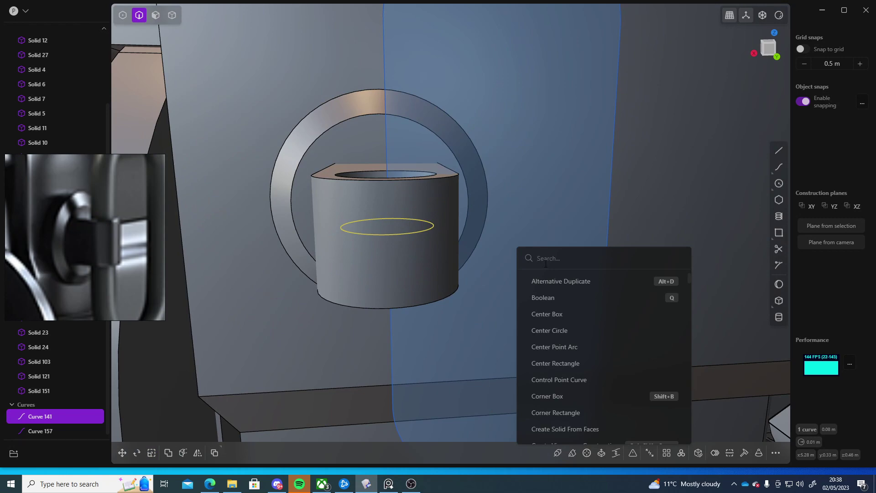
pyautogui.write('arra')
pyautogui.click(563, 284)
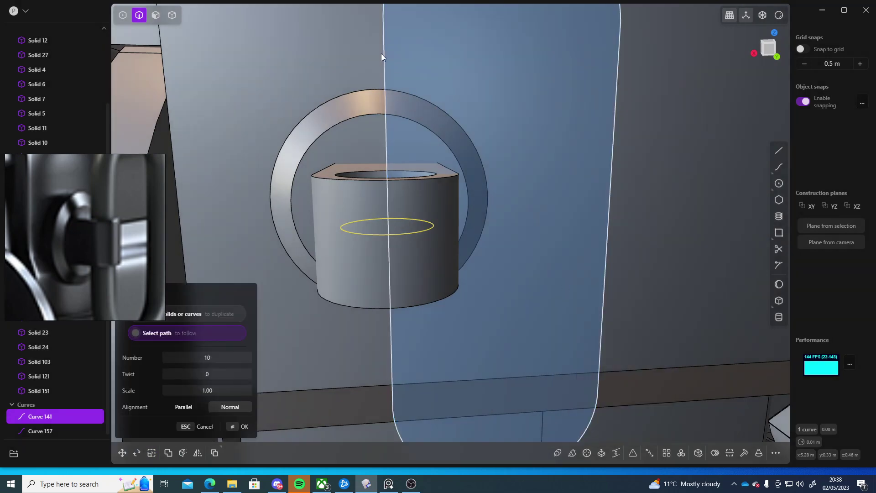
pyautogui.click(384, 56)
pyautogui.moveTo(455, 187); pyautogui.dragTo(501, 258, button='middle')
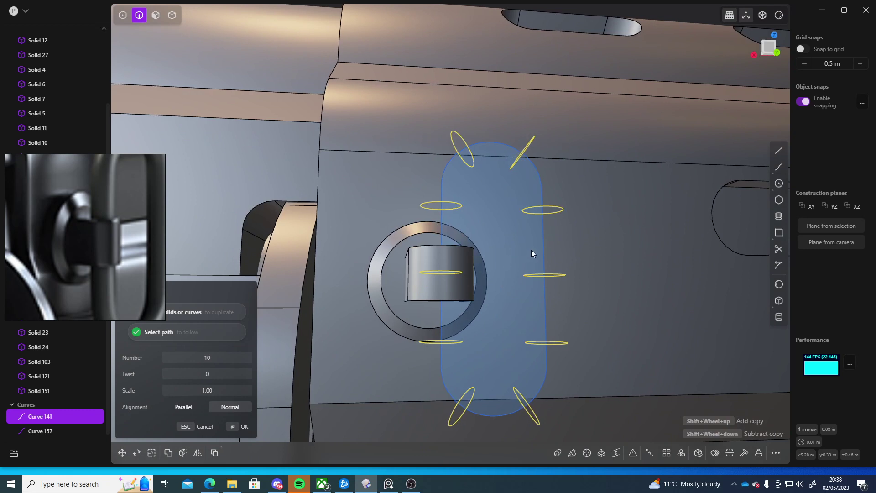
pyautogui.moveTo(179, 354); pyautogui.dragTo(210, 354)
pyautogui.scroll(8, 183, 357)
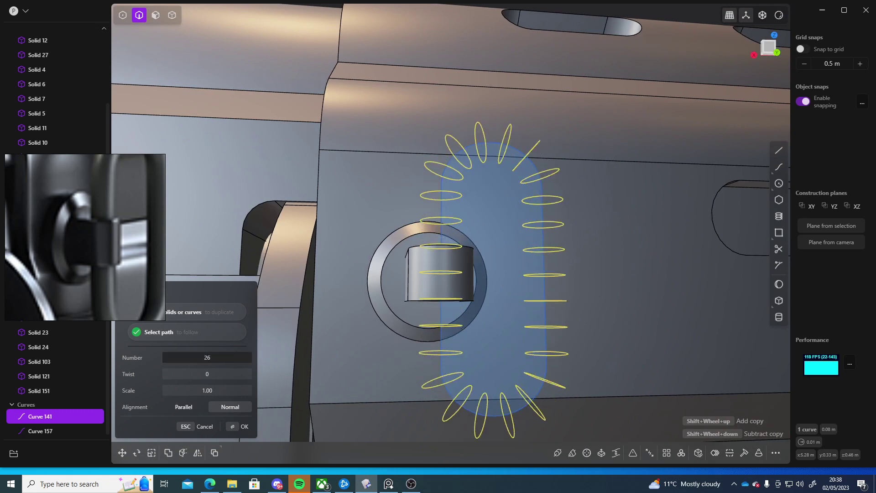
pyautogui.moveTo(365, 307); pyautogui.dragTo(435, 262, button='middle')
pyautogui.scroll(5, 434, 258)
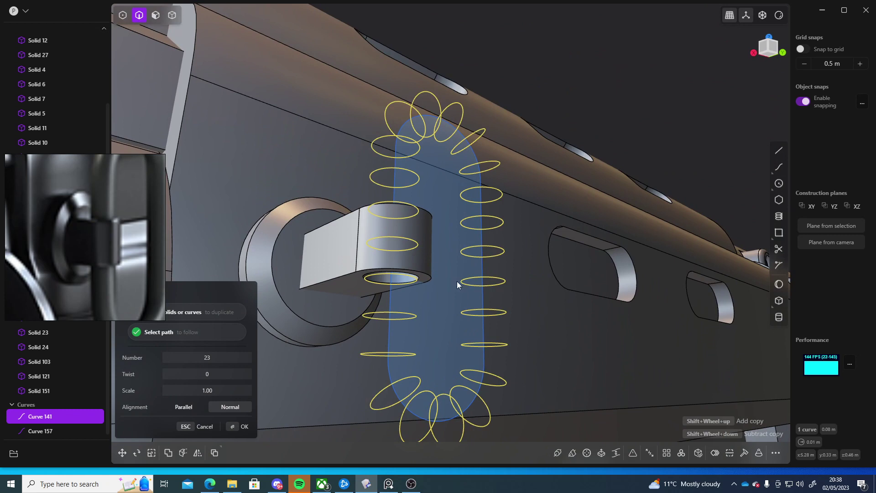
pyautogui.press('Return')
# Loft through the arrayed circles to form the rounded loop sheet
pyautogui.press('l')
pyautogui.press('Return')
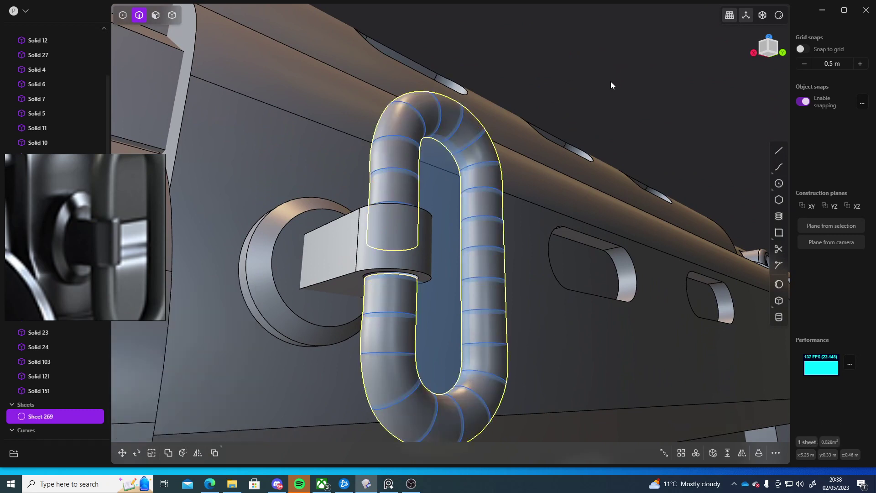
pyautogui.moveTo(610, 82); pyautogui.dragTo(635, 56, button='middle')
pyautogui.click(635, 55)
# Delete all the remaining curves, including the arrayed circles and the slot path
pyautogui.scroll(-2, 49, 387)
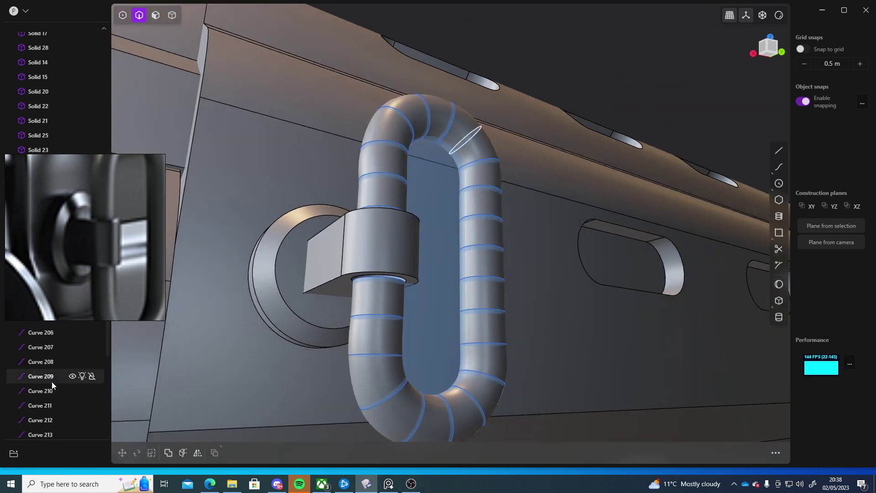
pyautogui.click(52, 394)
pyautogui.scroll(-12, 50, 402)
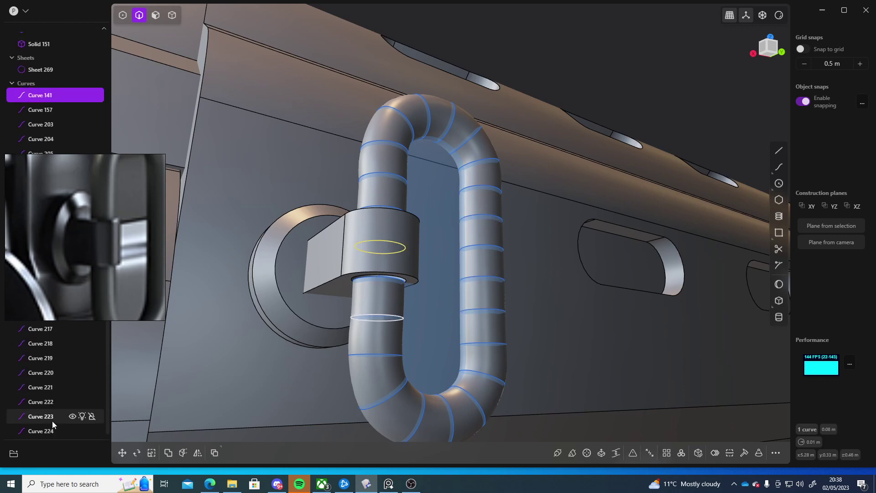
pyautogui.keyDown('shift'); pyautogui.click(45, 433); pyautogui.keyUp('shift')
pyautogui.press('Delete')
pyautogui.scroll(-6, 526, 262)
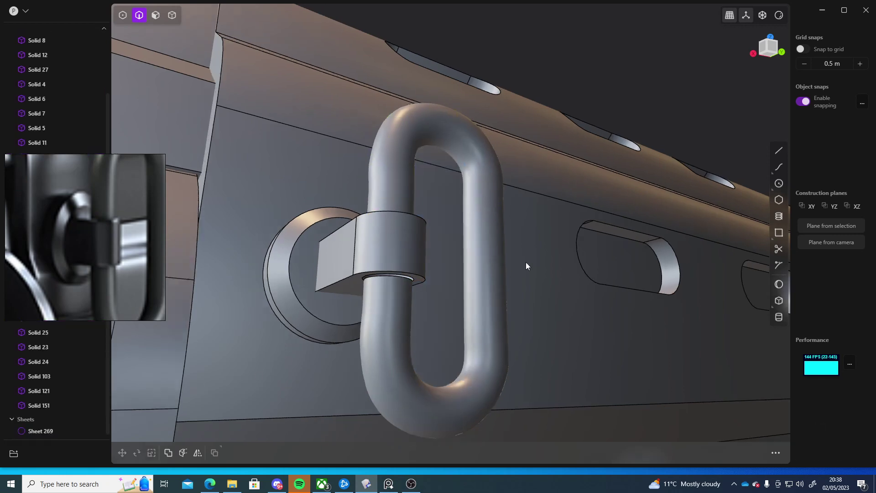
# Hide the bracket solid and examine the gap between the loop sheet's two open ends
pyautogui.moveTo(470, 265); pyautogui.dragTo(515, 322, button='middle')
pyautogui.scroll(-5, 447, 290)
pyautogui.scroll(5, 456, 295)
pyautogui.click(24, 433)
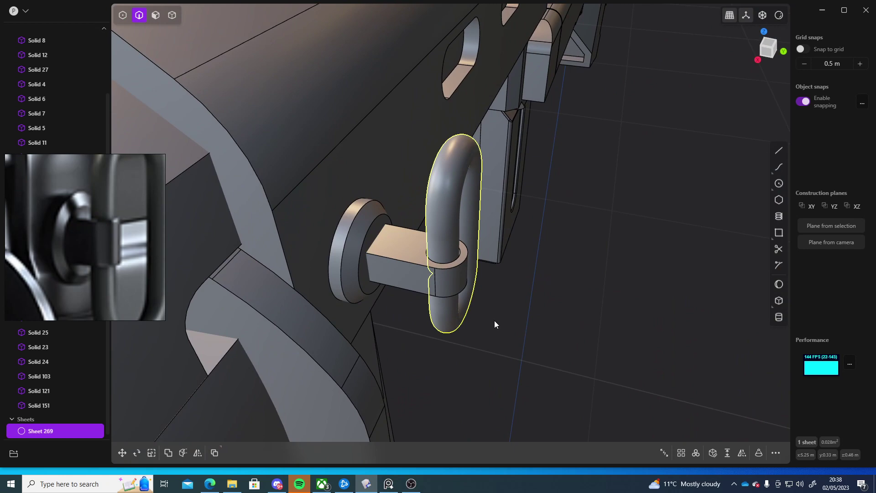
pyautogui.moveTo(495, 307); pyautogui.dragTo(391, 209, button='middle')
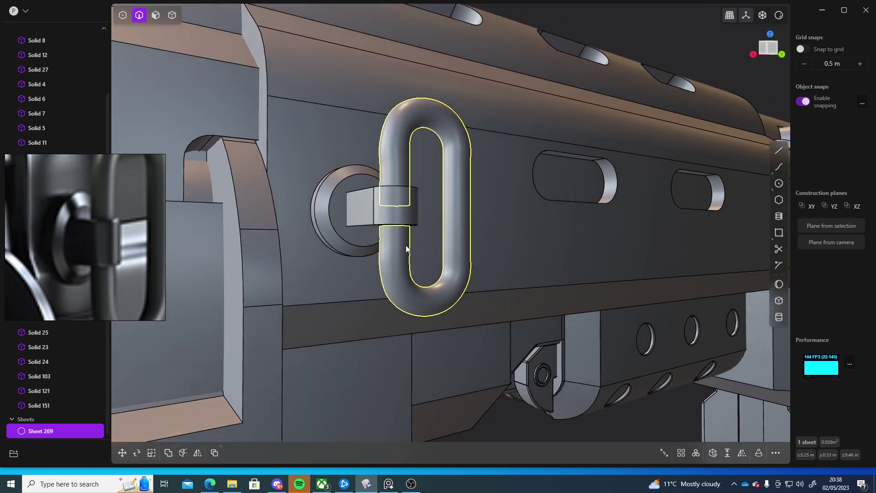
pyautogui.moveTo(406, 246); pyautogui.dragTo(368, 204, button='middle')
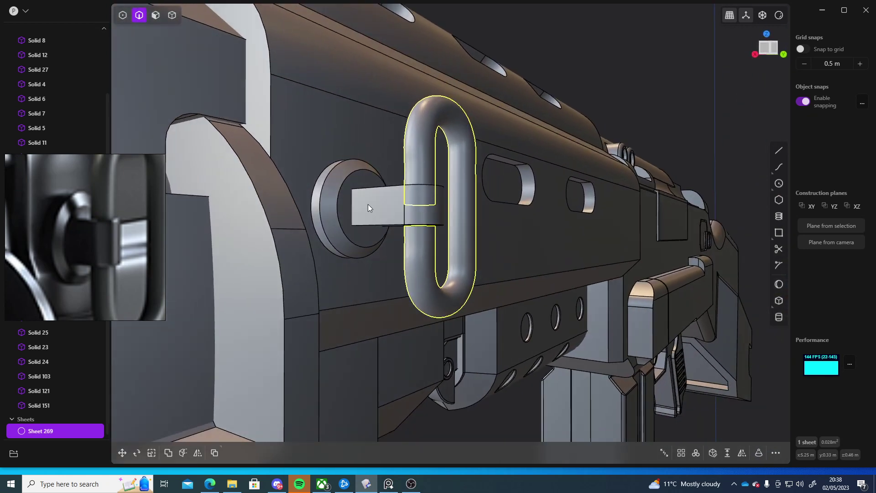
pyautogui.press('4')
pyautogui.click(381, 219)
pyautogui.click(71, 406)
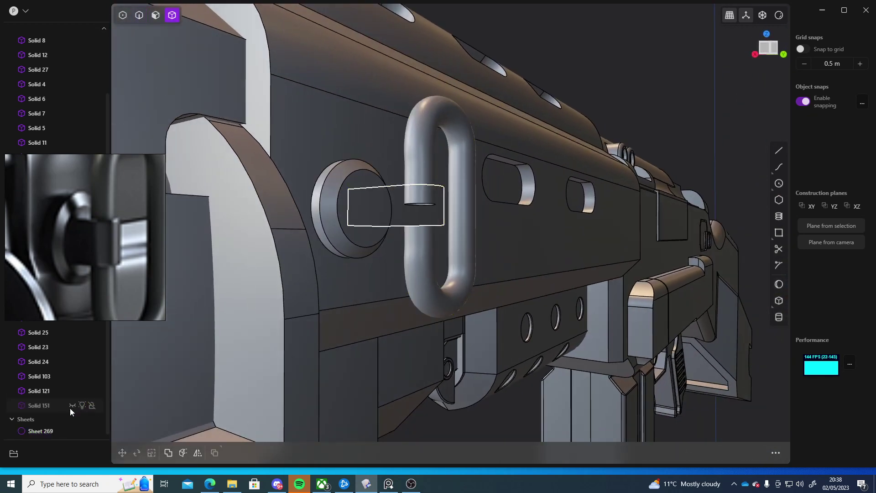
pyautogui.click(32, 432)
pyautogui.moveTo(383, 292); pyautogui.dragTo(369, 247, button='middle')
pyautogui.scroll(3, 414, 242)
pyautogui.scroll(2, 414, 242)
pyautogui.scroll(5, 379, 248)
pyautogui.scroll(-5, 396, 251)
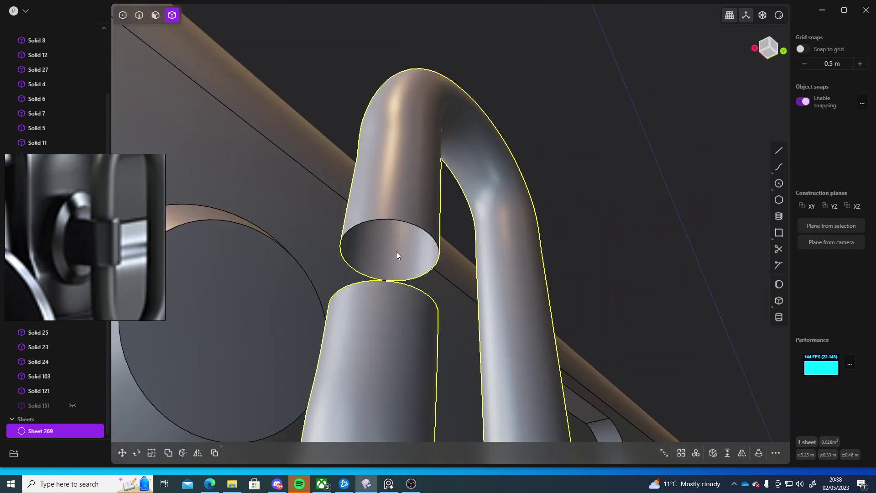
# Try to loft all the rim edges of the loop's two open ends at once with G0 start and end continuity
pyautogui.press('2')
pyautogui.click(408, 220)
pyautogui.press('e')
pyautogui.moveTo(409, 220); pyautogui.dragTo(420, 296, button='middle')
pyautogui.click(389, 223)
pyautogui.click(427, 328)
pyautogui.moveTo(427, 328); pyautogui.dragTo(445, 276, button='middle')
pyautogui.click(438, 313)
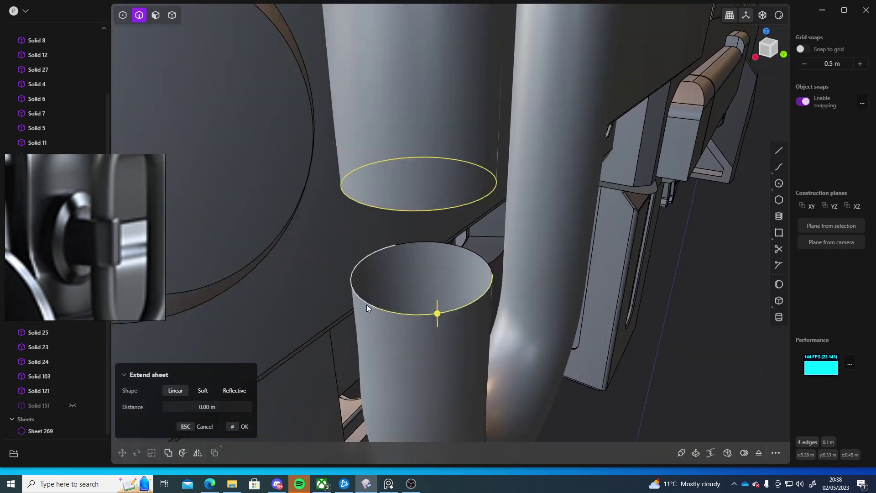
pyautogui.click(364, 299)
pyautogui.click(452, 245)
pyautogui.press('l')
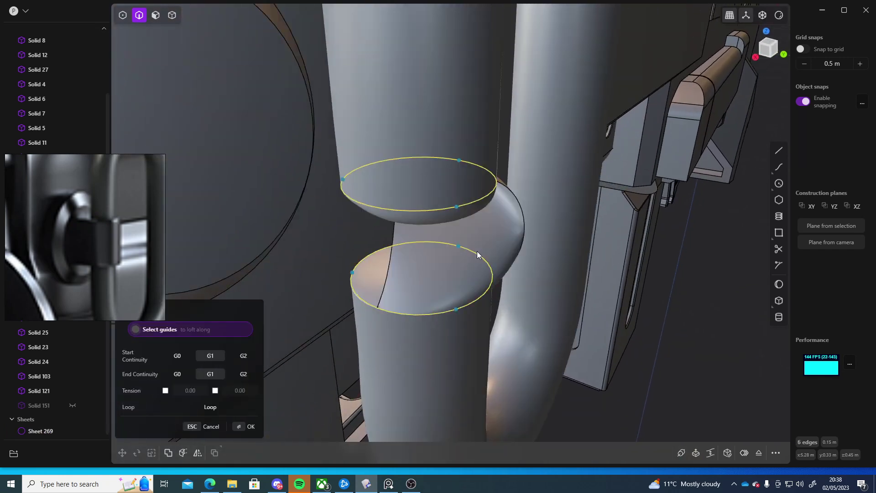
pyautogui.click(177, 356)
pyautogui.click(178, 374)
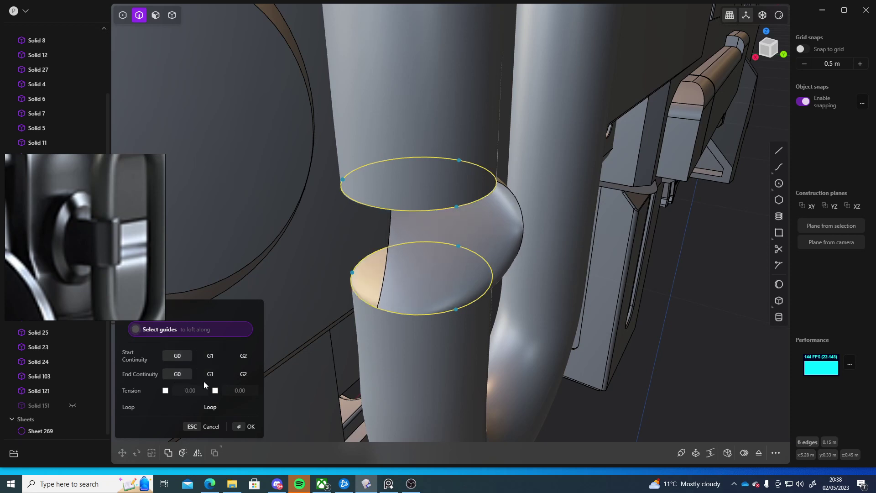
pyautogui.moveTo(457, 347); pyautogui.dragTo(465, 310, button='middle')
pyautogui.press('Escape')
# Loft a patch between one matching pair of outward-facing rim edges on the loop's two open ends
pyautogui.click(480, 270)
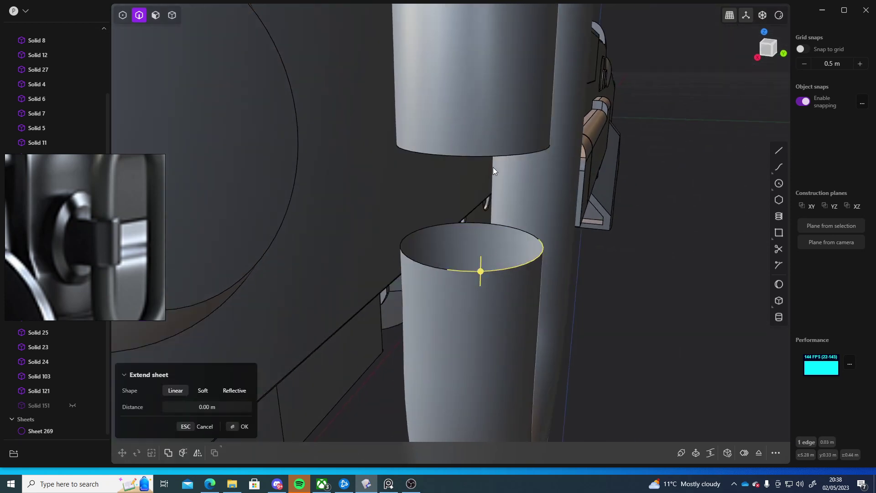
pyautogui.click(497, 225)
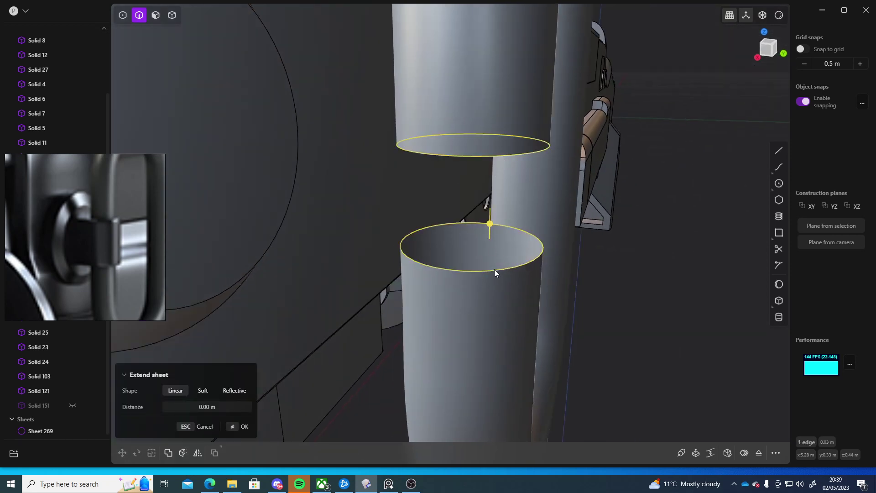
pyautogui.keyDown('shift'); pyautogui.click(497, 156); pyautogui.keyUp('shift')
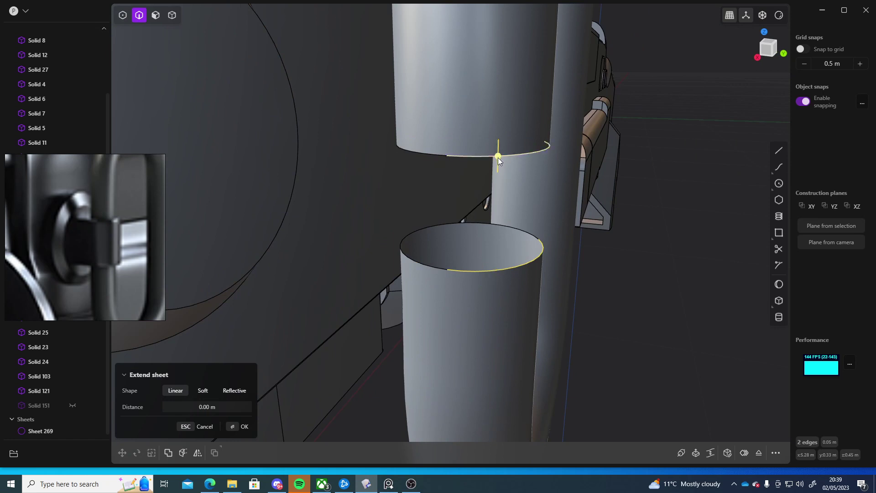
pyautogui.press('l')
pyautogui.press('Return')
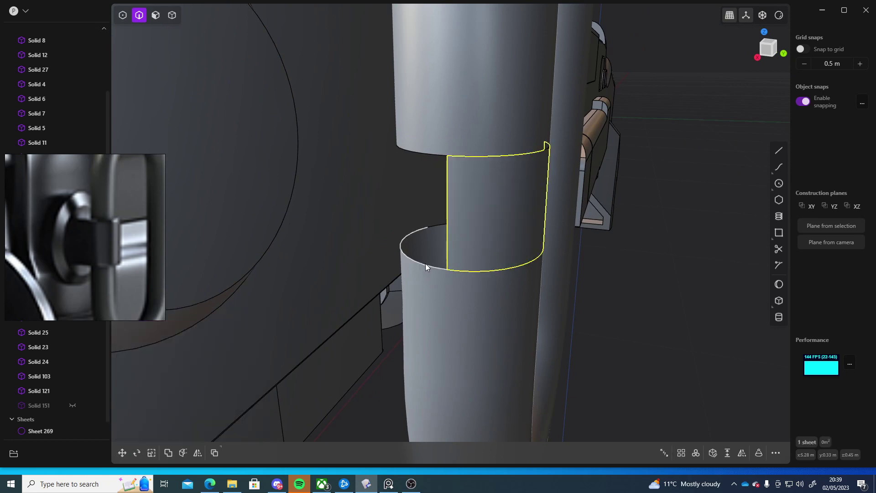
# Loft a second patch between the adjacent pair of rim edges on the disc-facing side of the gap, with G1 continuity
pyautogui.click(425, 264)
pyautogui.keyDown('shift'); pyautogui.click(426, 154); pyautogui.keyUp('shift')
pyautogui.press('l')
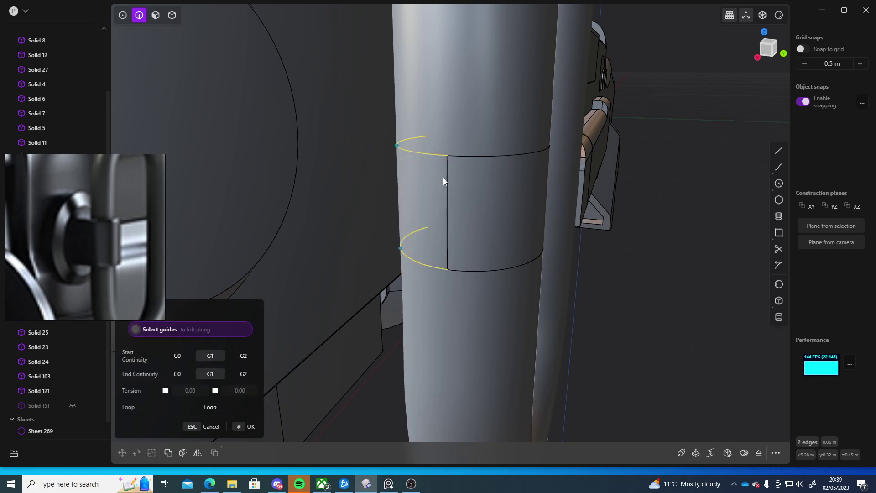
pyautogui.press('Return')
pyautogui.moveTo(443, 178); pyautogui.dragTo(369, 213, button='middle')
pyautogui.press('Escape')
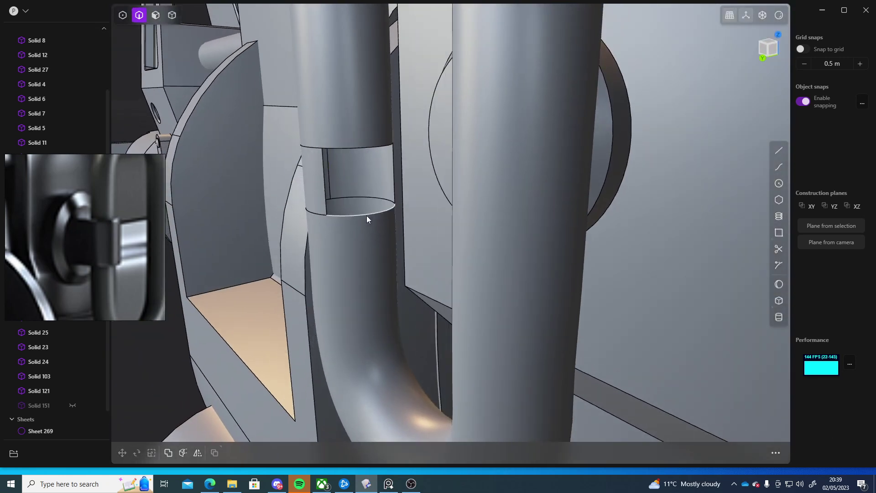
# Loft a patch between the remaining outward-facing pair of rim edges across the loop's gap, with G1 start and end continuity
pyautogui.click(366, 216)
pyautogui.keyDown('shift'); pyautogui.click(368, 148); pyautogui.keyUp('shift')
pyautogui.press('l')
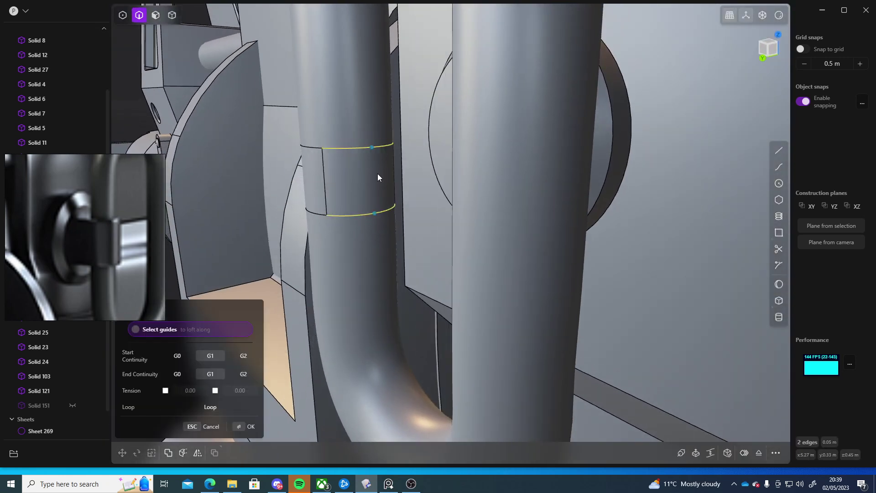
pyautogui.press('Return')
pyautogui.moveTo(351, 196); pyautogui.dragTo(333, 228, button='middle')
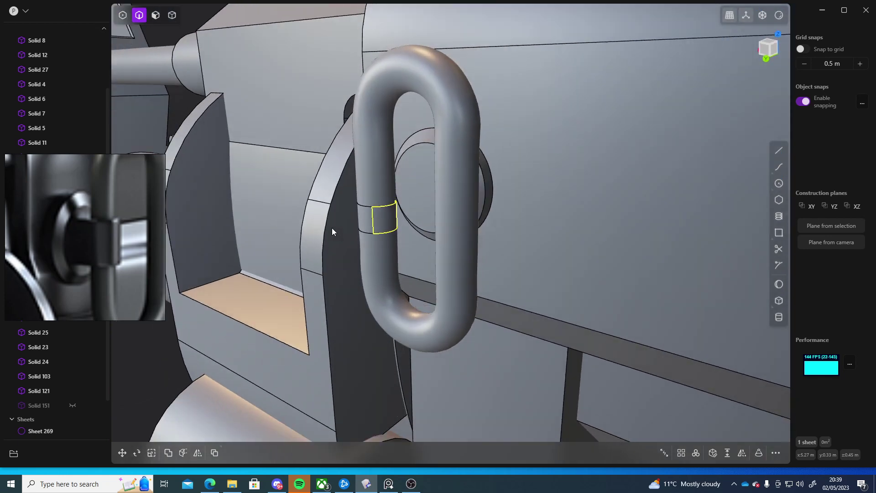
pyautogui.click(31, 433)
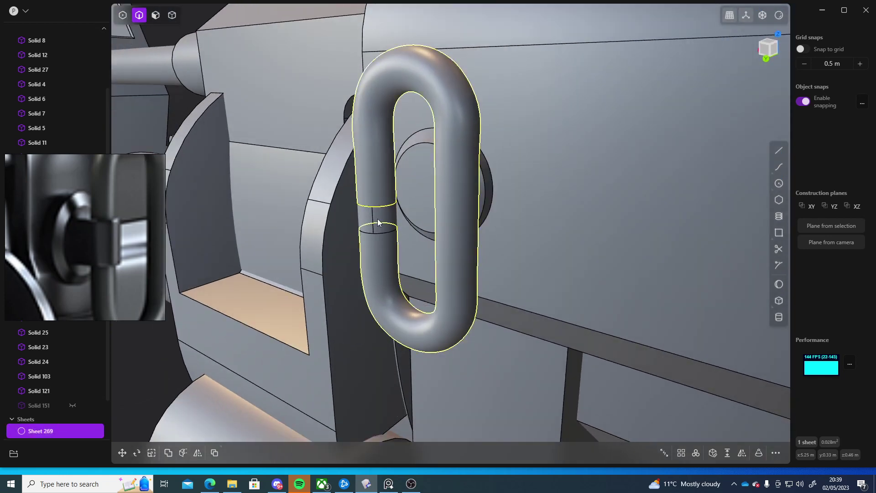
pyautogui.moveTo(379, 226); pyautogui.dragTo(516, 283, button='middle')
pyautogui.scroll(5, 529, 273)
pyautogui.moveTo(581, 104); pyautogui.dragTo(403, 260)
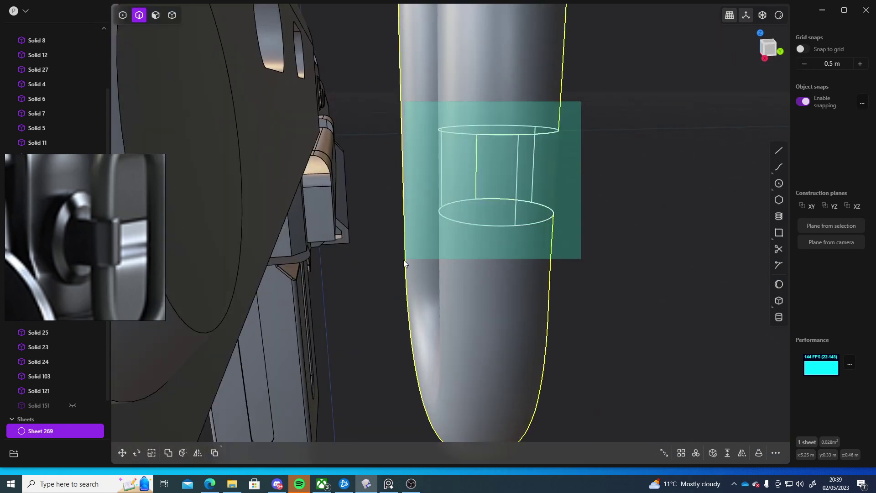
pyautogui.press('e')
pyautogui.scroll(-3, 529, 234)
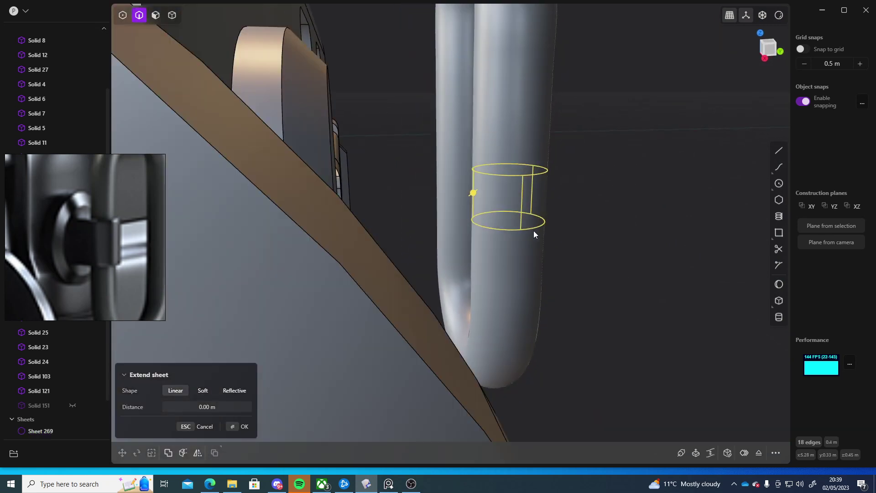
pyautogui.click(47, 431)
pyautogui.moveTo(559, 288)
pyautogui.mouseDown(button='middle')
pyautogui.moveTo(554, 273)
pyautogui.moveTo(489, 273)
pyautogui.moveTo(574, 287)
pyautogui.mouseUp(button='middle')
pyautogui.press('Escape')
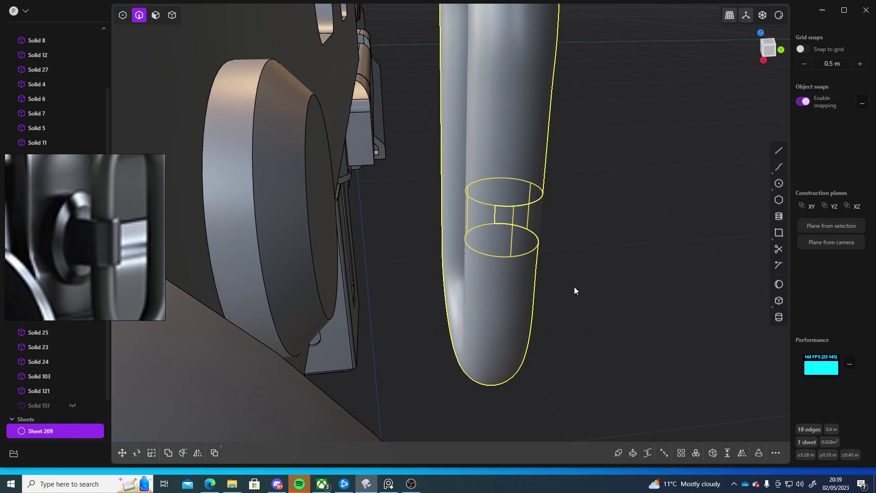
pyautogui.click(577, 245)
# Join the loop sheet and its three gap patches into one closed solid
pyautogui.moveTo(577, 245); pyautogui.dragTo(385, 259, button='middle')
pyautogui.scroll(-3, 30, 408)
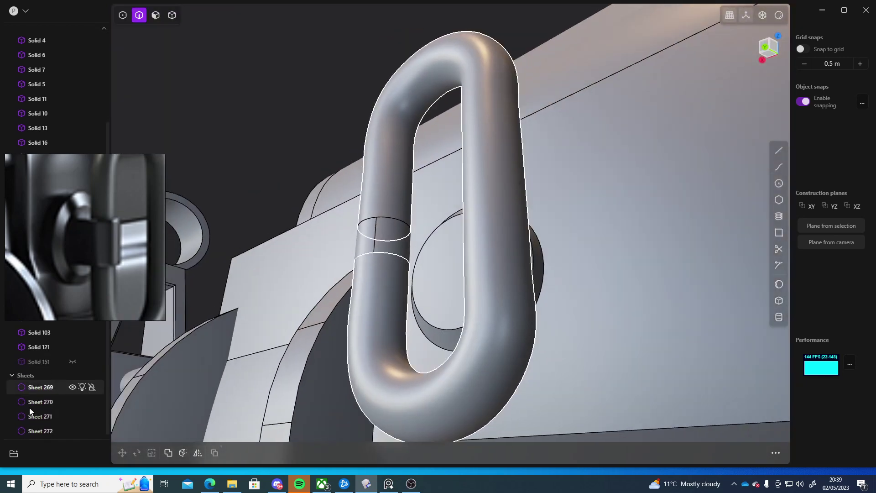
pyautogui.click(36, 388)
pyautogui.keyDown('shift'); pyautogui.click(42, 430); pyautogui.keyUp('shift')
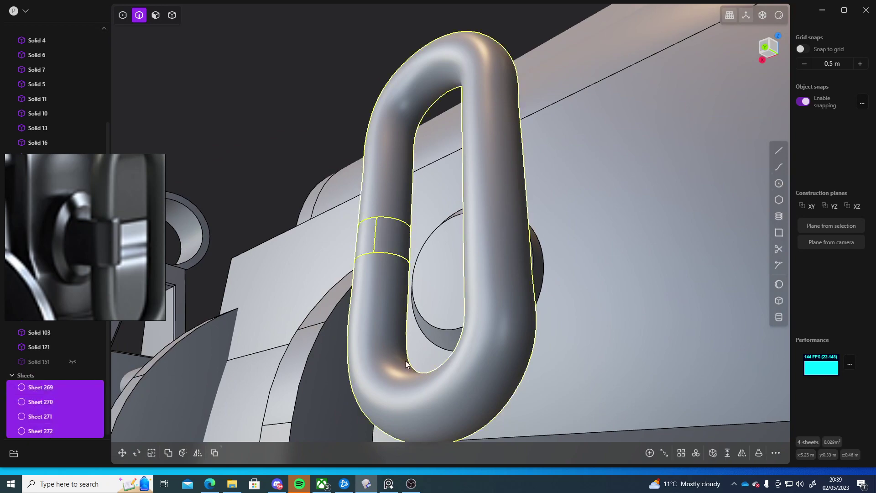
pyautogui.press('j')
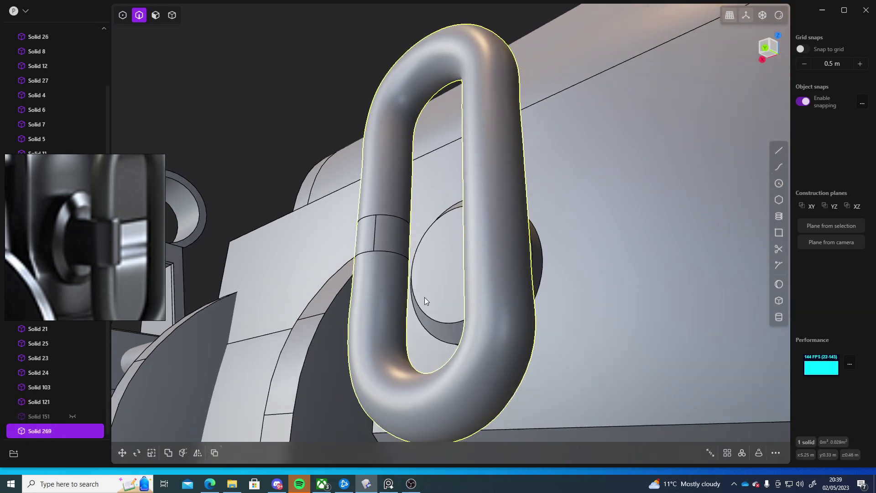
# Make the hidden bracket solid visible again around the loop
pyautogui.moveTo(425, 301); pyautogui.dragTo(529, 325, button='middle')
pyautogui.scroll(-5, 495, 310)
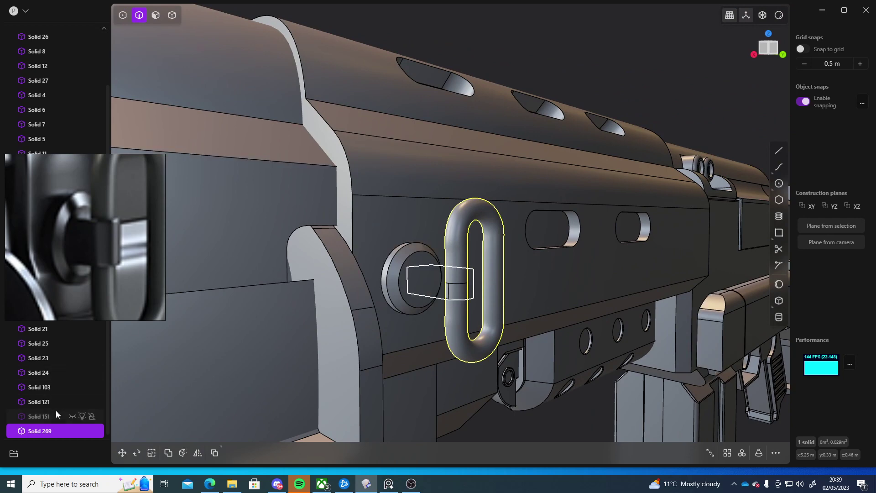
pyautogui.click(68, 414)
pyautogui.click(71, 414)
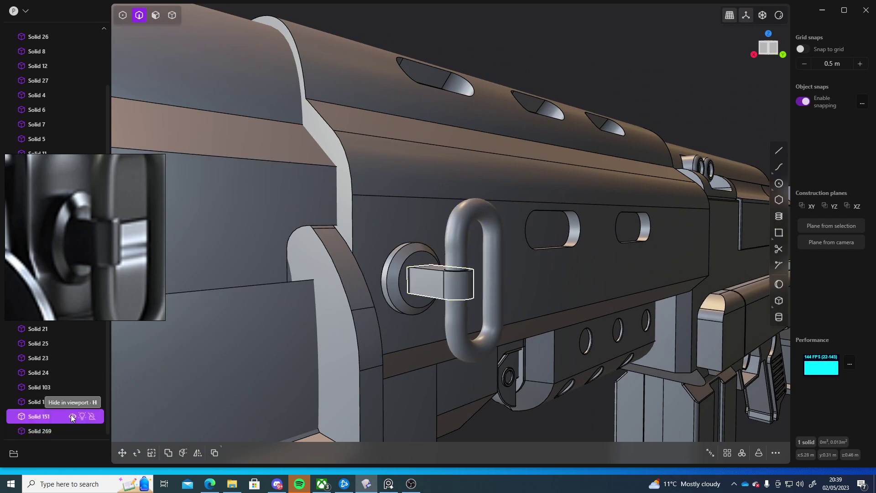
pyautogui.scroll(-3, 342, 252)
pyautogui.click(516, 361)
pyautogui.moveTo(517, 360); pyautogui.dragTo(496, 355, button='middle')
pyautogui.scroll(-4, 417, 320)
# Fillet the bracket's upper and lower outer edges, including the curved end around the loop, by about 0.003 m
pyautogui.scroll(10, 496, 359)
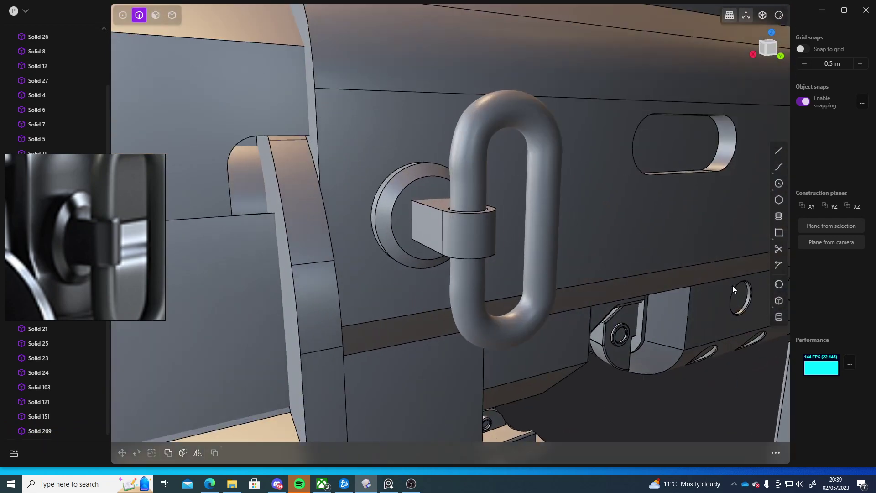
pyautogui.scroll(3, 497, 259)
pyautogui.keyDown('shift'); pyautogui.moveTo(496, 255); pyautogui.dragTo(290, 427, button='middle'); pyautogui.keyUp('shift')
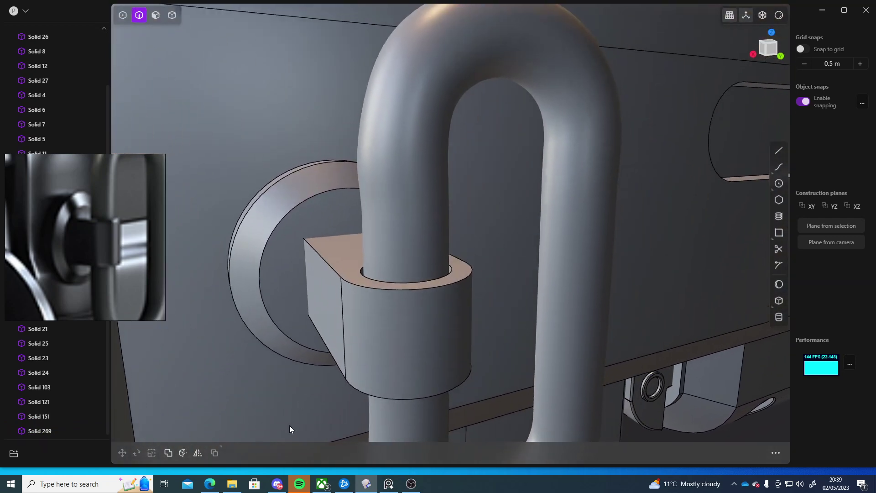
pyautogui.click(327, 262)
pyautogui.press('f')
pyautogui.moveTo(384, 290); pyautogui.dragTo(561, 261, button='middle')
pyautogui.click(560, 261)
pyautogui.click(596, 355)
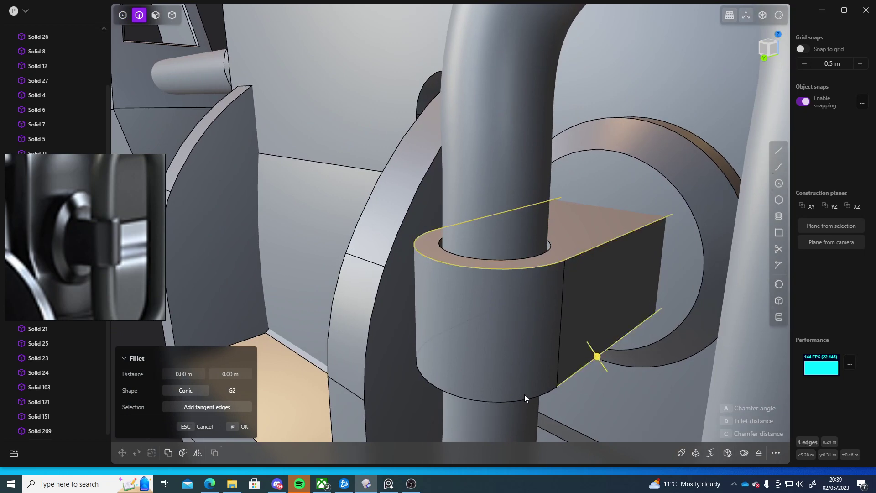
pyautogui.moveTo(499, 401); pyautogui.dragTo(647, 202, button='middle')
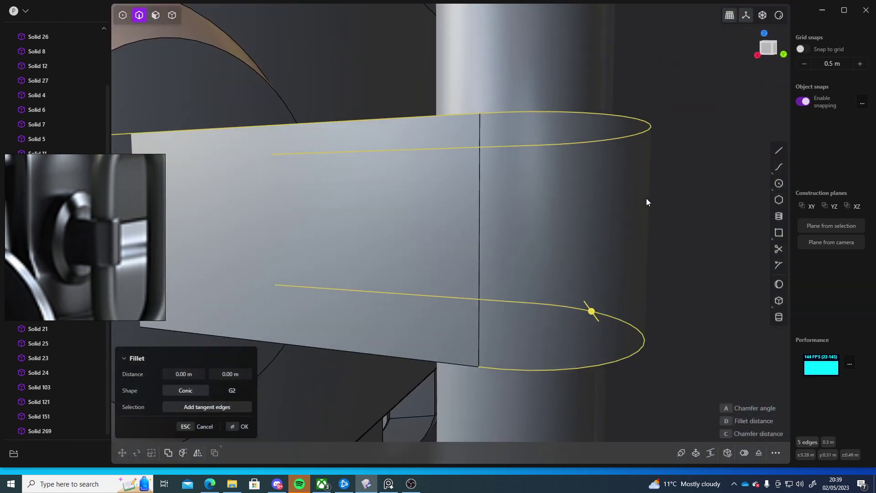
pyautogui.click(402, 359)
pyautogui.scroll(-4, 459, 331)
pyautogui.moveTo(459, 331); pyautogui.dragTo(484, 315, button='middle')
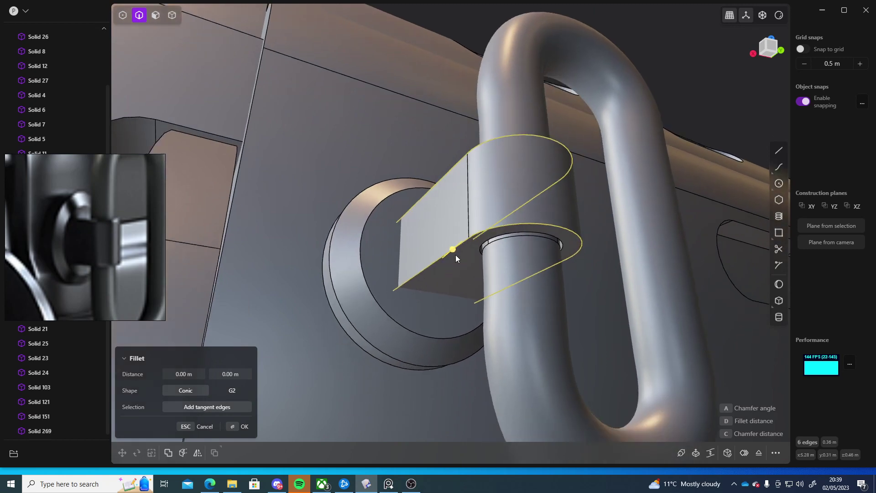
pyautogui.moveTo(455, 254); pyautogui.dragTo(443, 259)
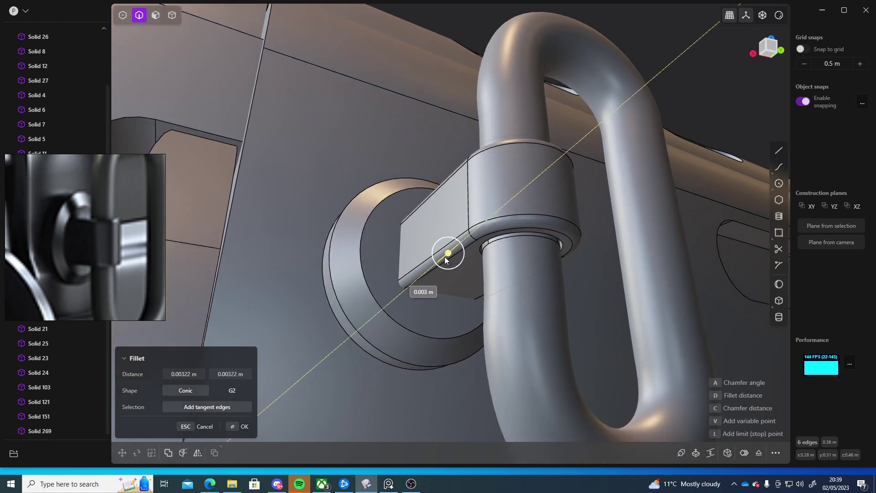
pyautogui.moveTo(501, 302); pyautogui.dragTo(467, 364, button='middle')
pyautogui.press('Return')
# Fillet the circular edge of the mounting disc's front face by about 0.002 m
pyautogui.click(404, 182)
pyautogui.press('b')
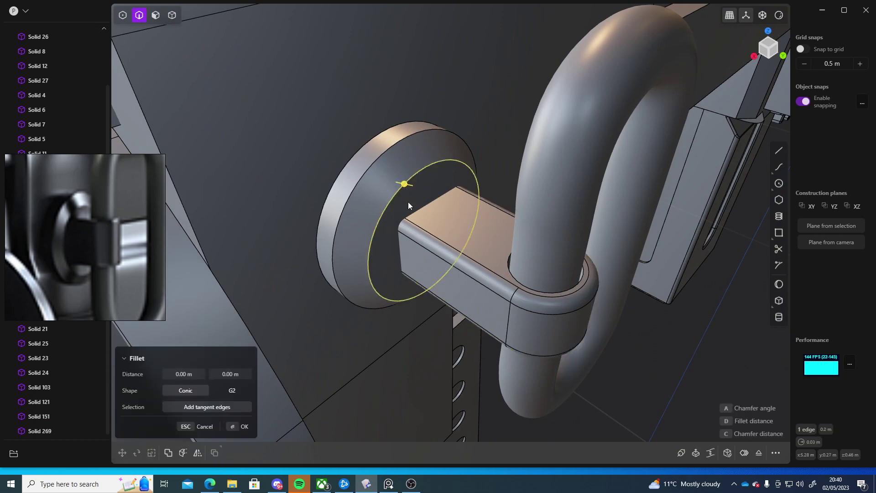
pyautogui.moveTo(405, 185); pyautogui.dragTo(402, 181)
pyautogui.moveTo(404, 196); pyautogui.dragTo(404, 197)
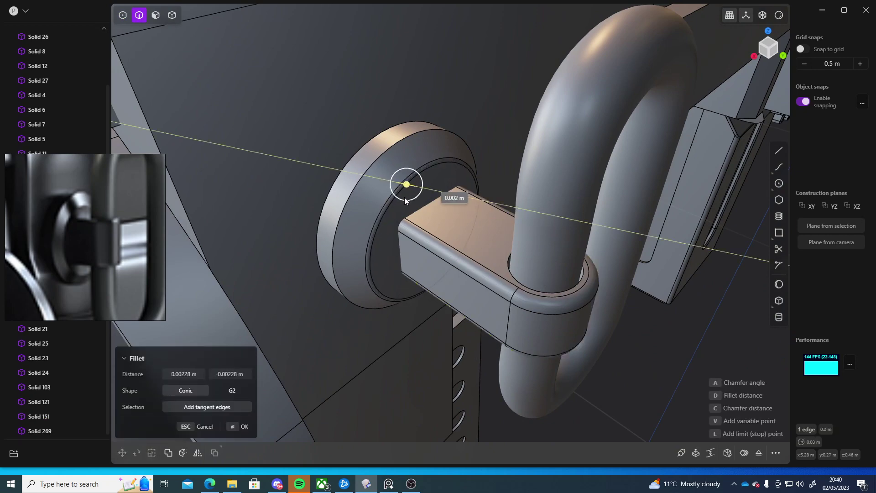
pyautogui.rightClick(404, 197)
pyautogui.scroll(-5, 388, 233)
pyautogui.moveTo(388, 233); pyautogui.dragTo(450, 228, button='middle')
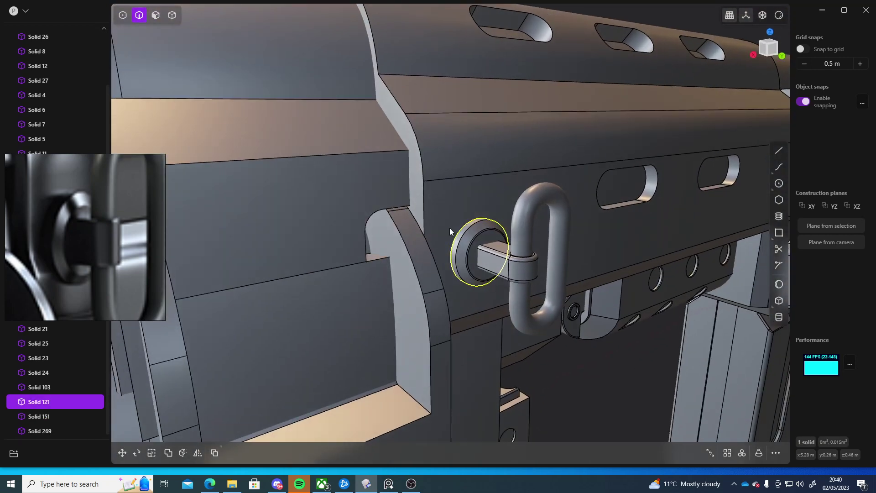
# Fillet another circular edge of the mounting disc by a small amount
pyautogui.scroll(5, 449, 228)
pyautogui.click(495, 233)
pyautogui.press('b')
pyautogui.moveTo(495, 235); pyautogui.dragTo(497, 238)
pyautogui.rightClick(518, 247)
pyautogui.scroll(-5, 569, 297)
pyautogui.moveTo(520, 319); pyautogui.dragTo(498, 302, button='middle')
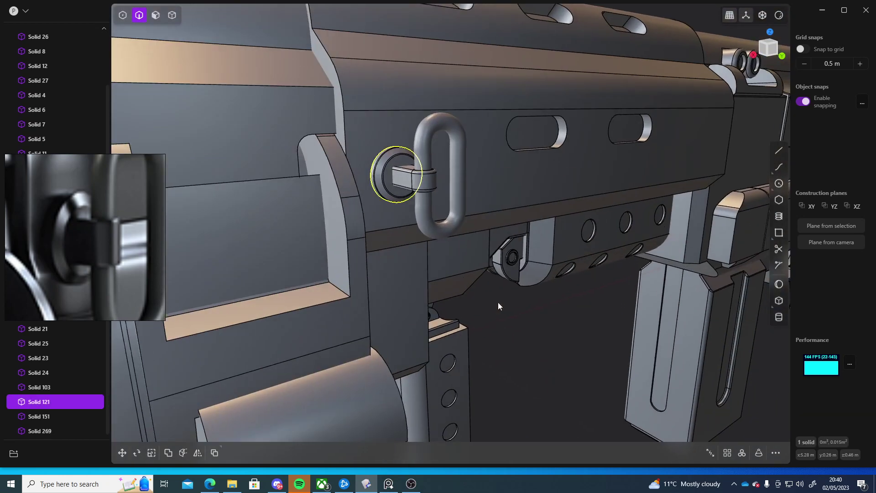
pyautogui.click(581, 342)
# Start a fillet and select all outer and inner rim edges of the handguard side slot nearest the sling loop
pyautogui.scroll(-4, 581, 342)
pyautogui.moveTo(581, 341); pyautogui.dragTo(518, 303, button='middle')
pyautogui.scroll(6, 519, 303)
pyautogui.moveTo(627, 262); pyautogui.dragTo(480, 237, button='middle')
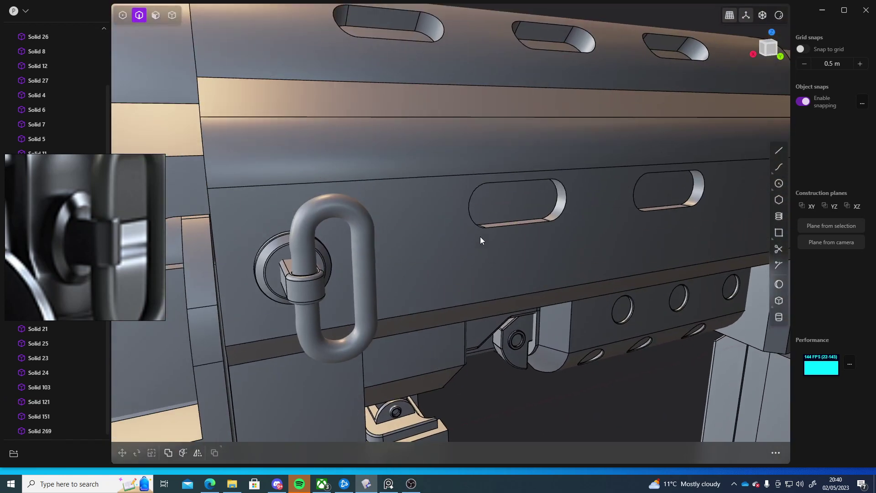
pyautogui.scroll(5, 541, 220)
pyautogui.click(542, 220)
pyautogui.press('f')
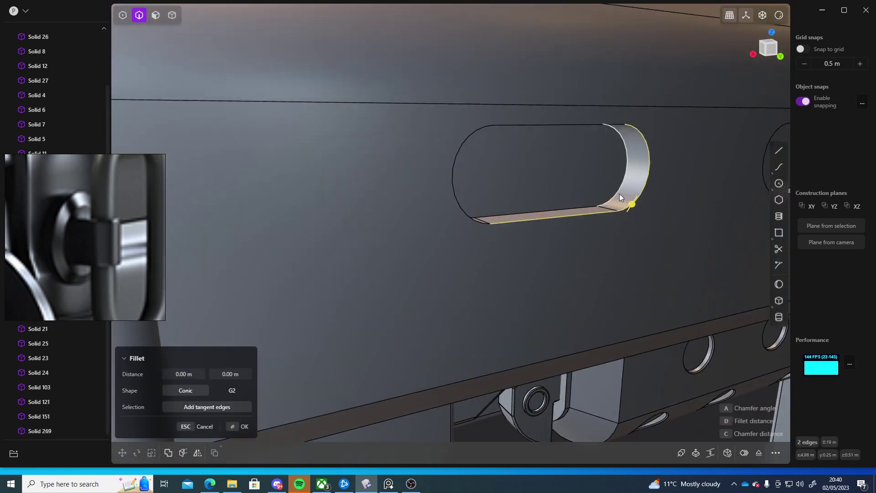
pyautogui.moveTo(620, 197); pyautogui.dragTo(602, 167, button='middle')
pyautogui.click(592, 177)
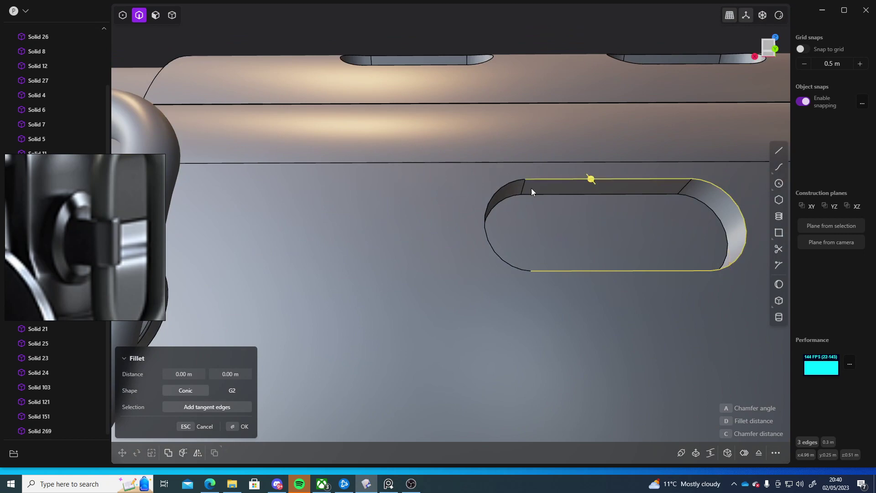
pyautogui.click(529, 189)
pyautogui.moveTo(529, 189); pyautogui.dragTo(503, 184, button='middle')
pyautogui.click(518, 221)
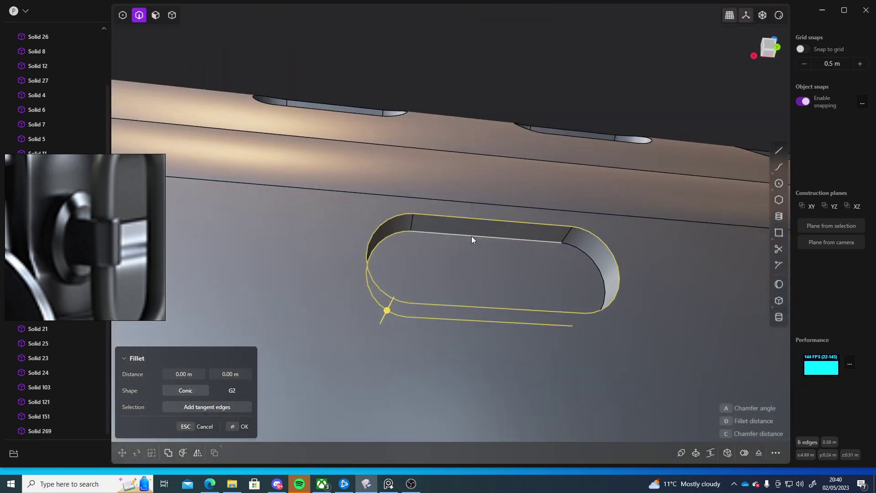
pyautogui.click(582, 252)
# Add all outer and inner rim edges of the second handguard side slot to the fillet selection
pyautogui.moveTo(581, 251); pyautogui.dragTo(485, 250, button='middle')
pyautogui.click(473, 266)
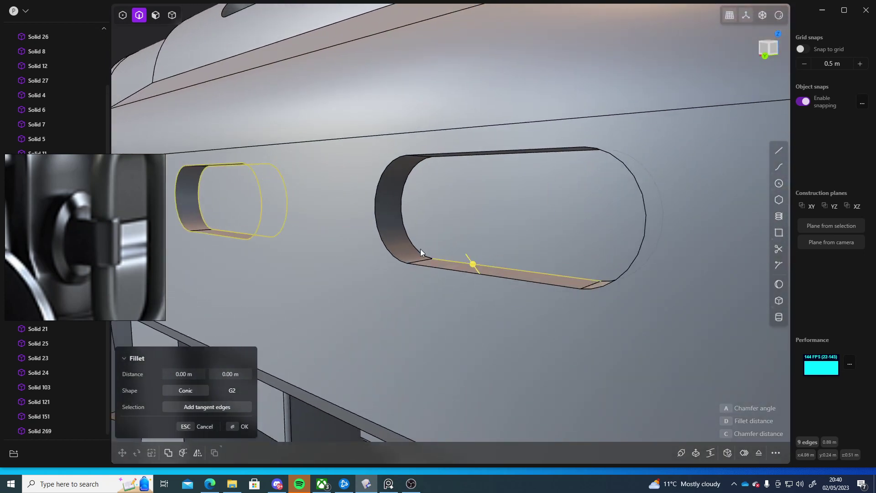
pyautogui.moveTo(420, 250); pyautogui.dragTo(483, 209, button='middle')
pyautogui.click(482, 205)
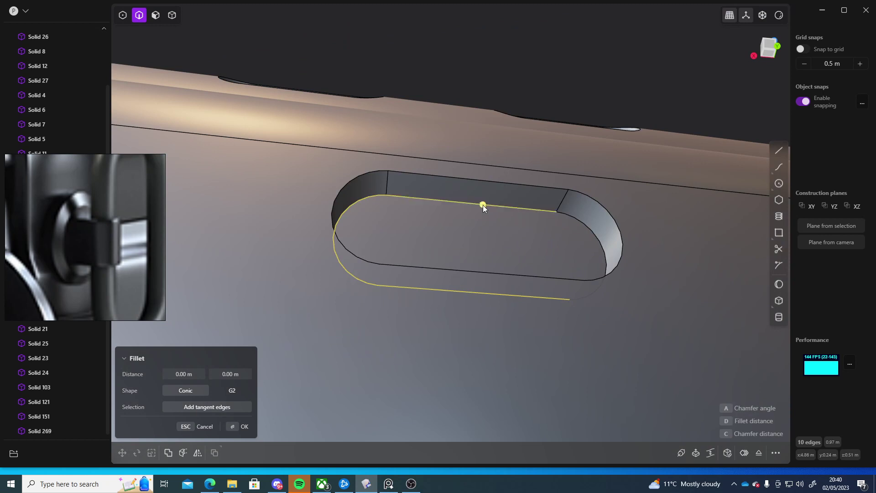
pyautogui.click(586, 223)
pyautogui.click(622, 233)
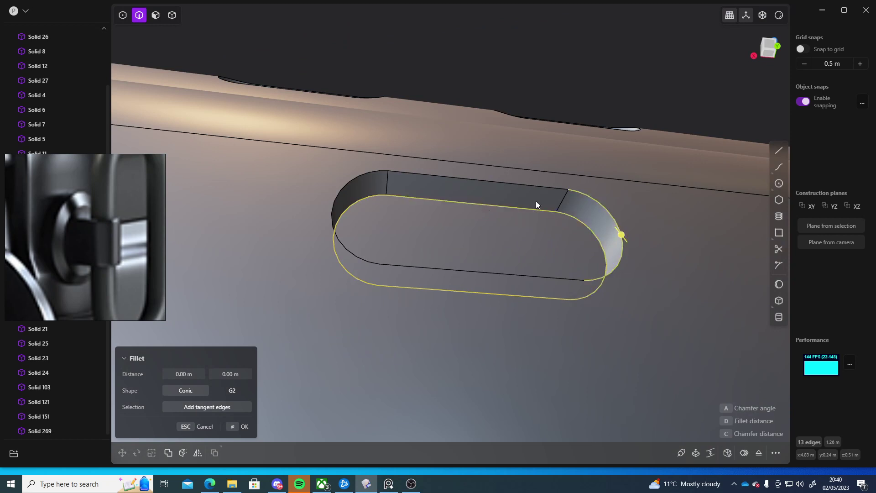
pyautogui.click(501, 186)
pyautogui.click(471, 271)
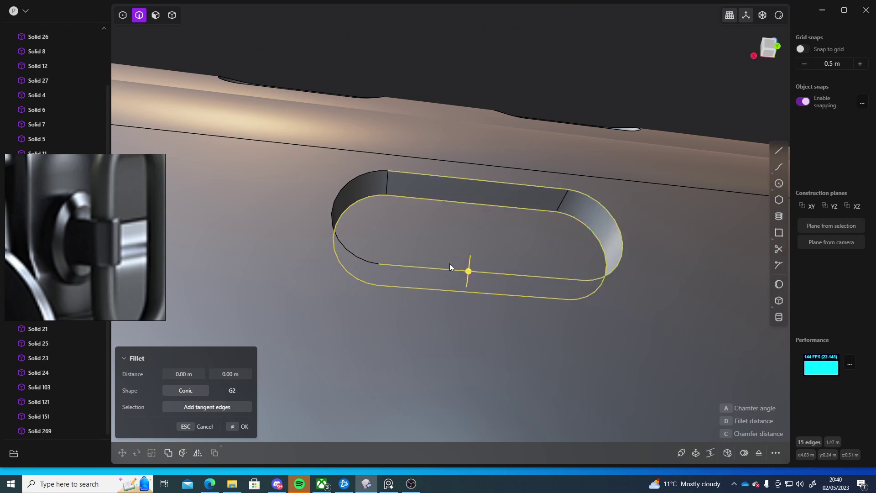
pyautogui.click(348, 251)
# Add all rim edges of the upper-row handguard slot farthest from the sling loop to the fillet selection
pyautogui.scroll(-3, 331, 200)
pyautogui.moveTo(329, 196); pyautogui.dragTo(403, 277, button='middle')
pyautogui.keyDown('shift'); pyautogui.moveTo(341, 65); pyautogui.dragTo(566, 149, button='middle'); pyautogui.keyUp('shift')
pyautogui.scroll(4, 566, 149)
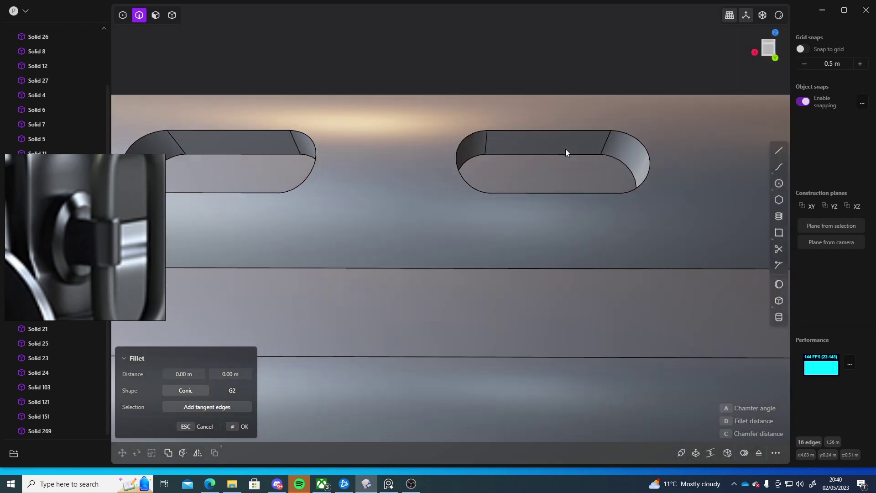
pyautogui.scroll(1, 480, 235)
pyautogui.keyDown('shift'); pyautogui.moveTo(529, 174); pyautogui.dragTo(506, 189, button='middle'); pyautogui.keyUp('shift')
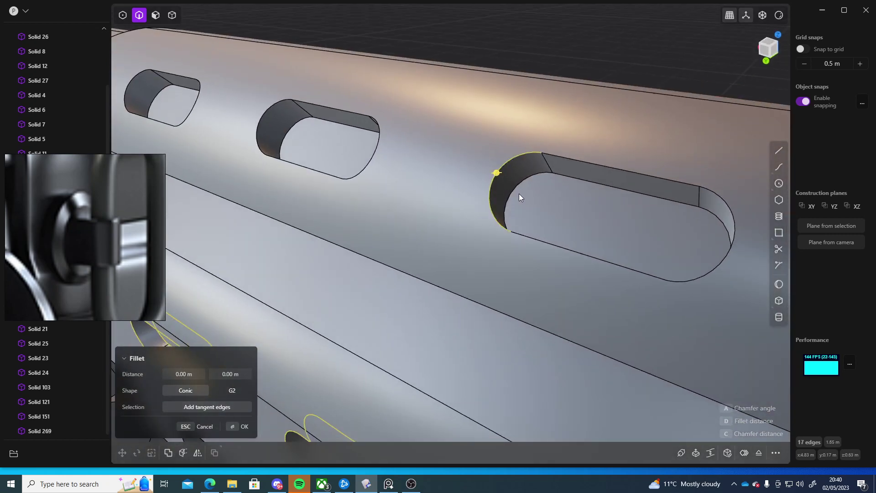
pyautogui.click(515, 188)
pyautogui.click(585, 179)
pyautogui.click(610, 168)
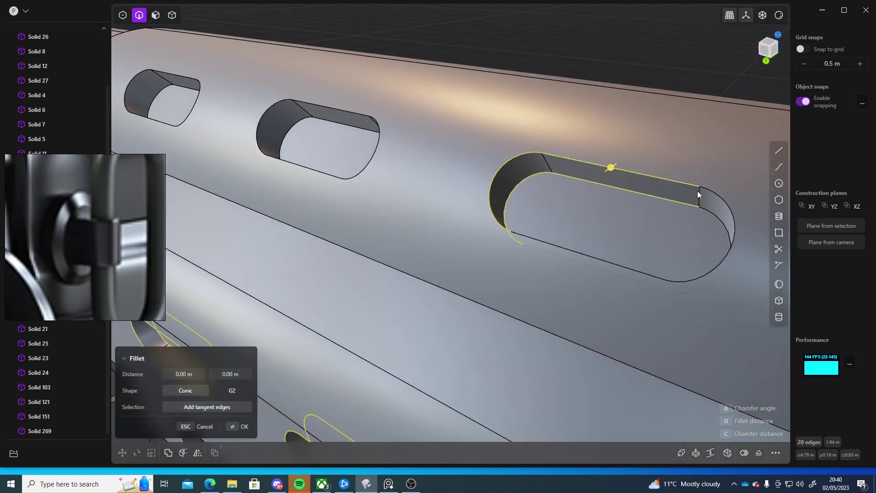
pyautogui.click(720, 193)
pyautogui.click(710, 212)
pyautogui.moveTo(708, 215); pyautogui.dragTo(494, 201, button='middle')
pyautogui.click(500, 237)
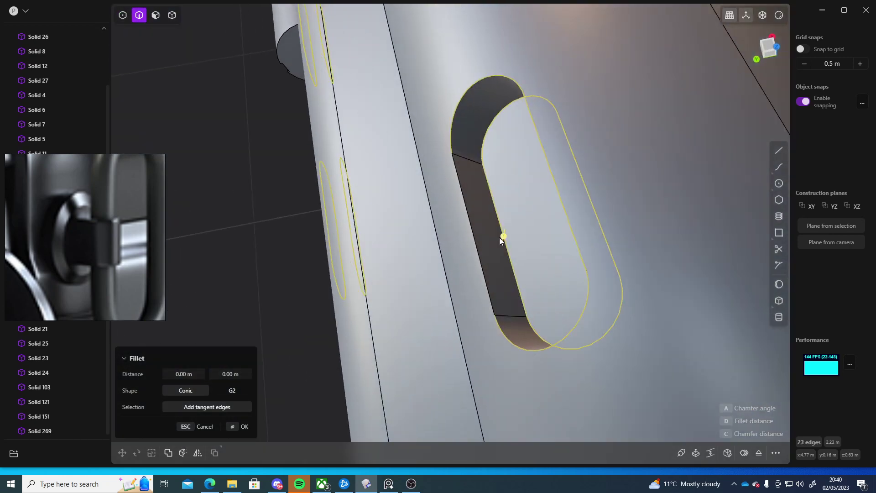
# Add all outer and inner rim edges of the middle upper-row handguard slot to the fillet selection
pyautogui.scroll(-5, 491, 248)
pyautogui.moveTo(391, 240); pyautogui.dragTo(462, 168, button='middle')
pyautogui.scroll(5, 427, 162)
pyautogui.click(463, 165)
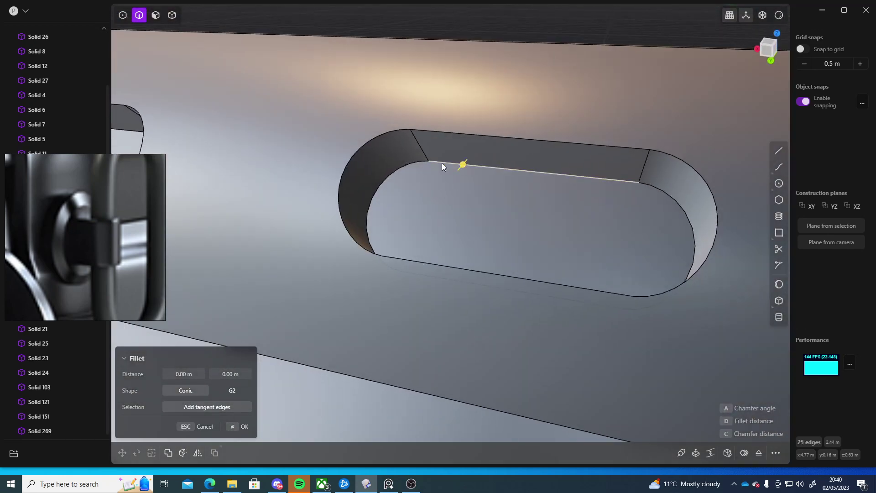
pyautogui.click(408, 165)
pyautogui.moveTo(409, 165); pyautogui.dragTo(424, 312, button='middle')
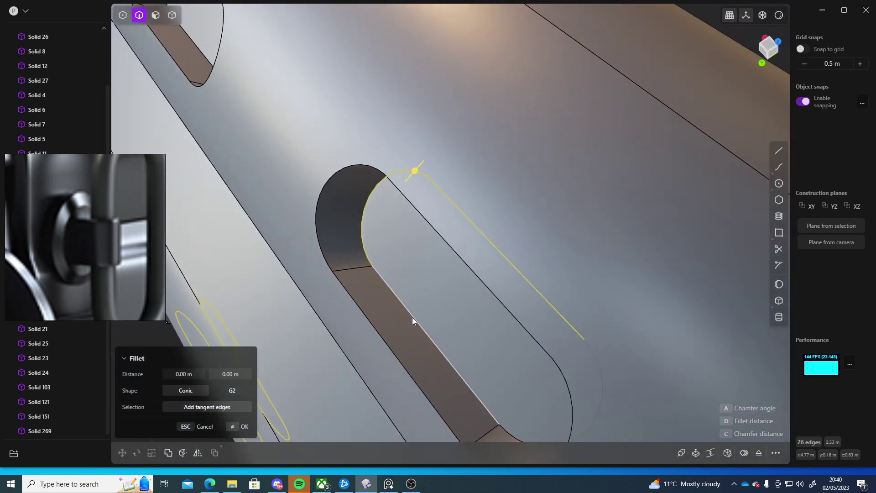
pyautogui.click(412, 316)
pyautogui.click(380, 333)
pyautogui.click(320, 243)
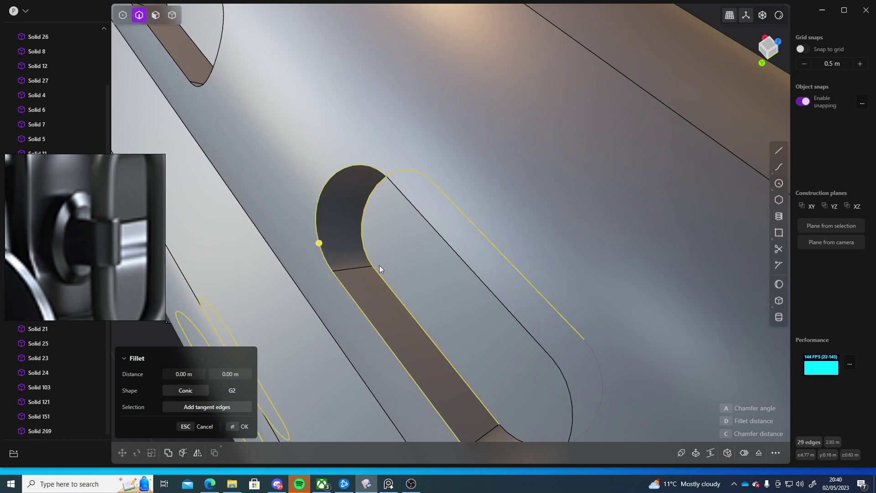
pyautogui.moveTo(379, 269); pyautogui.dragTo(618, 157, button='middle')
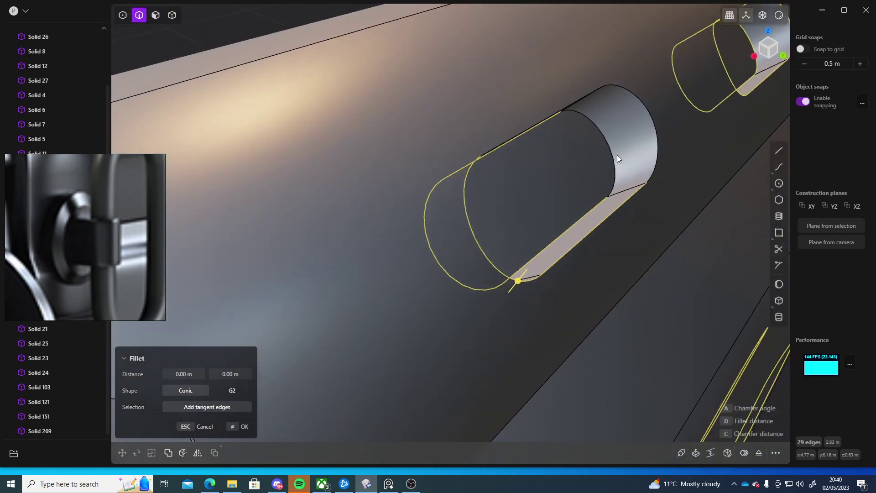
pyautogui.click(659, 138)
pyautogui.moveTo(660, 138); pyautogui.dragTo(581, 150, button='middle')
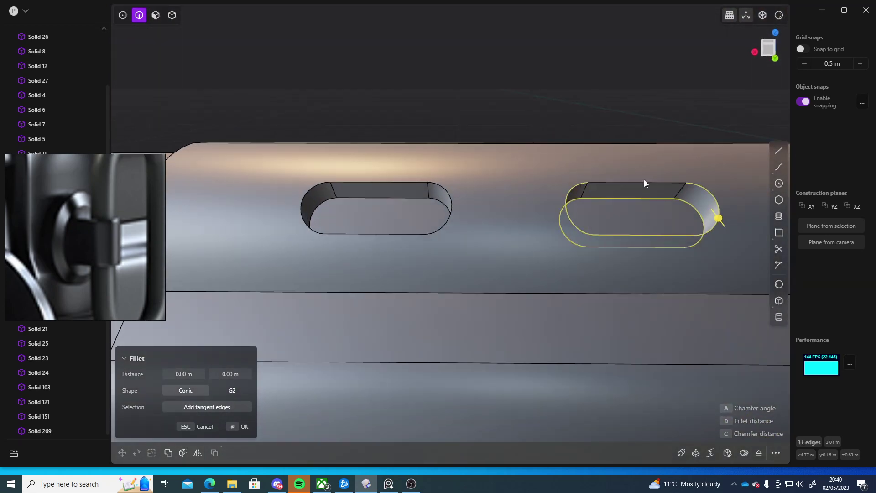
pyautogui.click(642, 183)
# Add the inner rim edges of the upper-row handguard slot nearest the muzzle to the fillet selection
pyautogui.keyDown('shift'); pyautogui.moveTo(378, 198); pyautogui.dragTo(359, 282, button='middle'); pyautogui.keyUp('shift')
pyautogui.scroll(4, 401, 173)
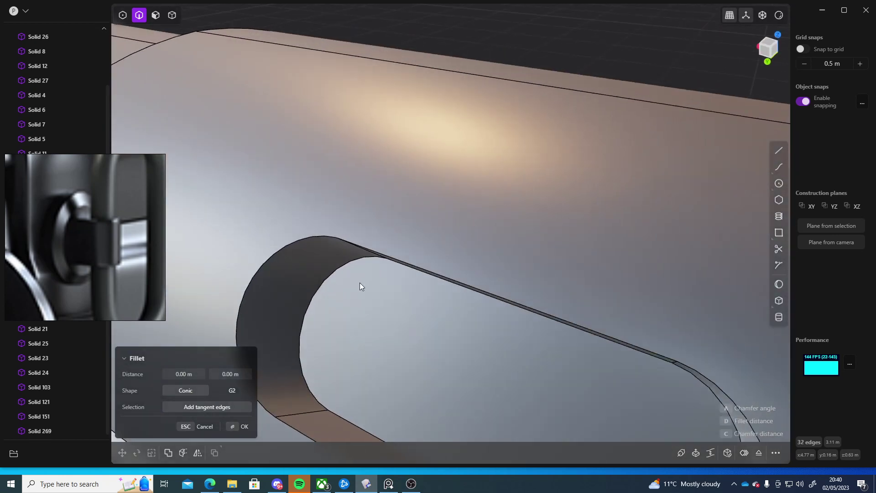
pyautogui.click(317, 291)
pyautogui.scroll(-5, 396, 228)
pyautogui.moveTo(397, 228); pyautogui.dragTo(442, 193, button='middle')
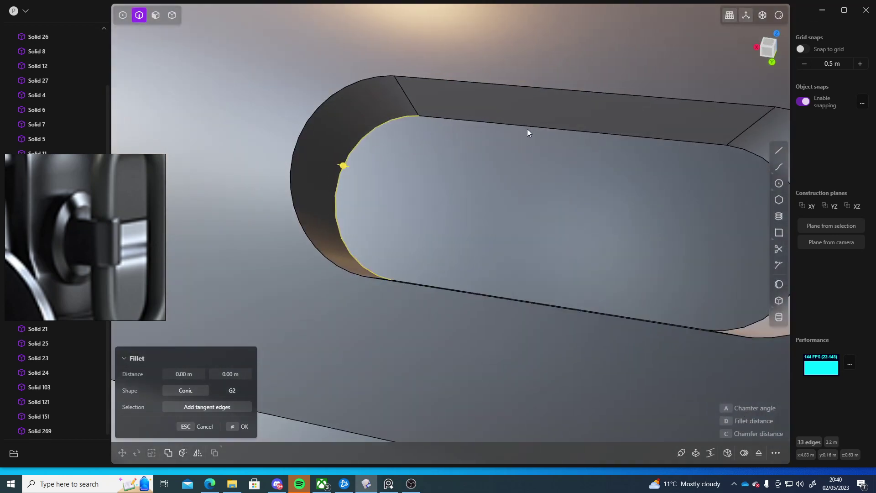
pyautogui.click(548, 129)
pyautogui.moveTo(548, 129); pyautogui.dragTo(571, 158, button='middle')
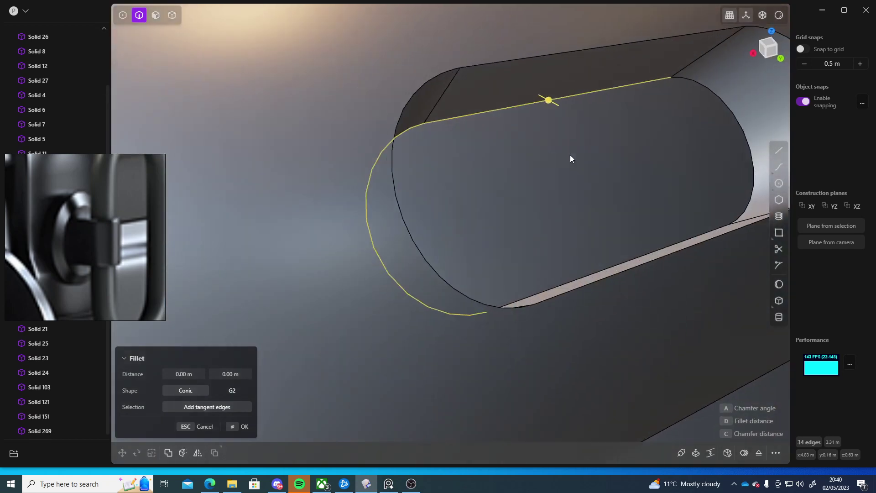
pyautogui.click(737, 118)
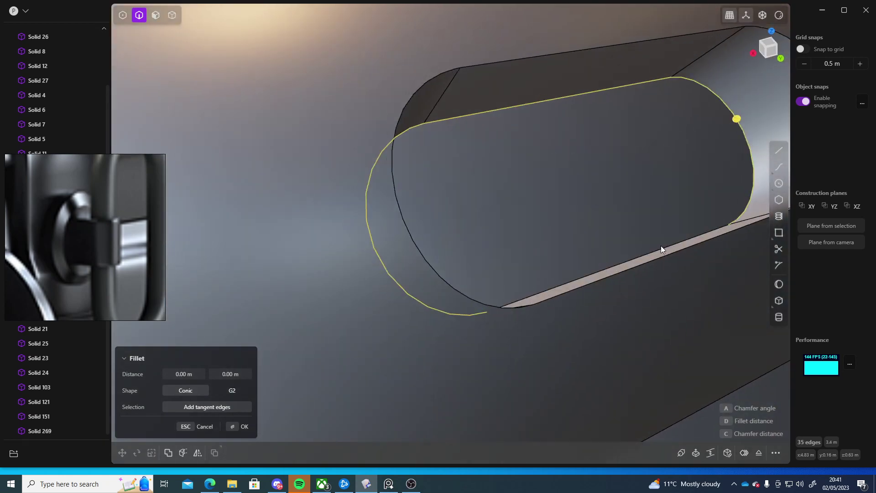
pyautogui.click(661, 247)
# Add the outer rim edges of the upper-row slot nearest the muzzle to the fillet selection
pyautogui.scroll(-4, 733, 229)
pyautogui.keyDown('shift'); pyautogui.moveTo(733, 229); pyautogui.dragTo(597, 240, button='middle'); pyautogui.keyUp('shift')
pyautogui.scroll(5, 584, 247)
pyautogui.click(515, 354)
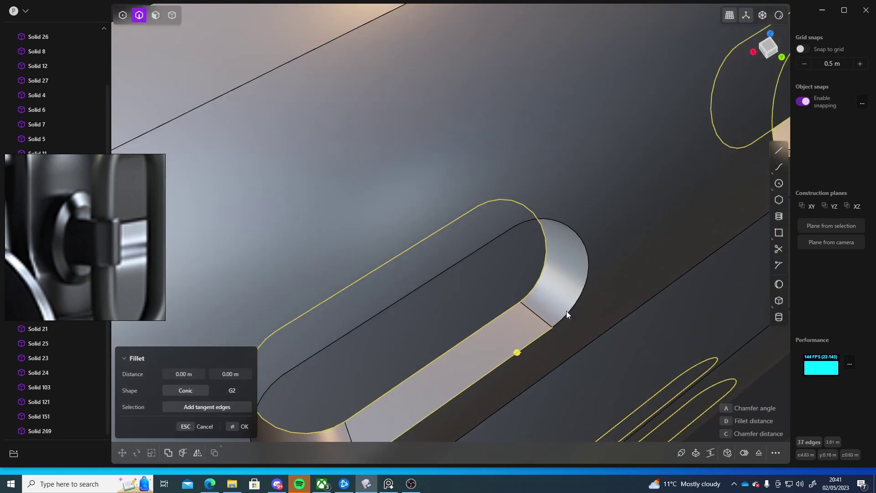
pyautogui.click(567, 312)
pyautogui.moveTo(569, 311); pyautogui.dragTo(405, 273, button='middle')
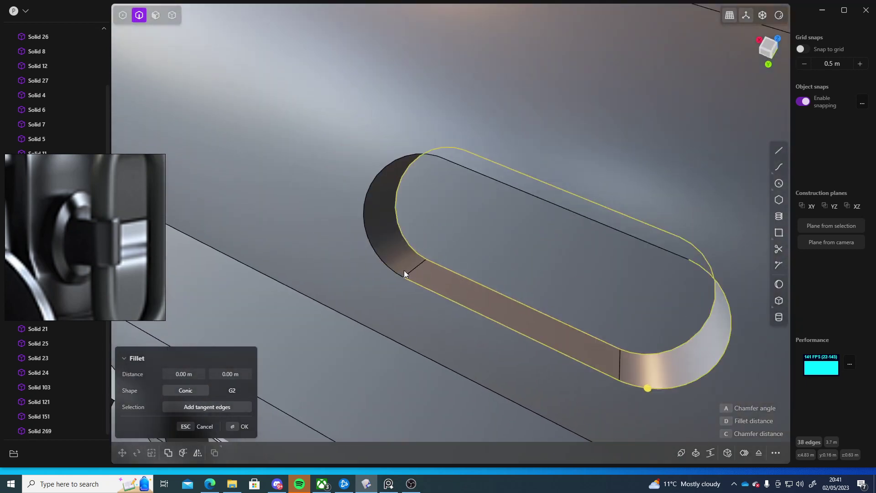
pyautogui.click(511, 185)
# Round all selected handguard slot edges with a fillet distance of about 0.0048 m
pyautogui.scroll(-5, 536, 228)
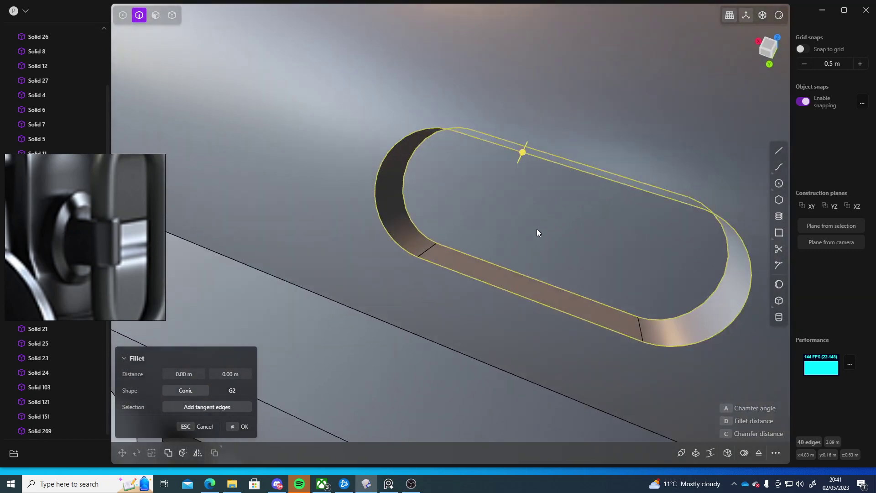
pyautogui.scroll(4, 504, 139)
pyautogui.moveTo(433, 211); pyautogui.dragTo(636, 214, button='middle')
pyautogui.scroll(4, 535, 217)
pyautogui.scroll(-5, 457, 163)
pyautogui.scroll(-2, 548, 221)
pyautogui.moveTo(548, 221); pyautogui.dragTo(662, 192, button='middle')
pyautogui.scroll(6, 454, 179)
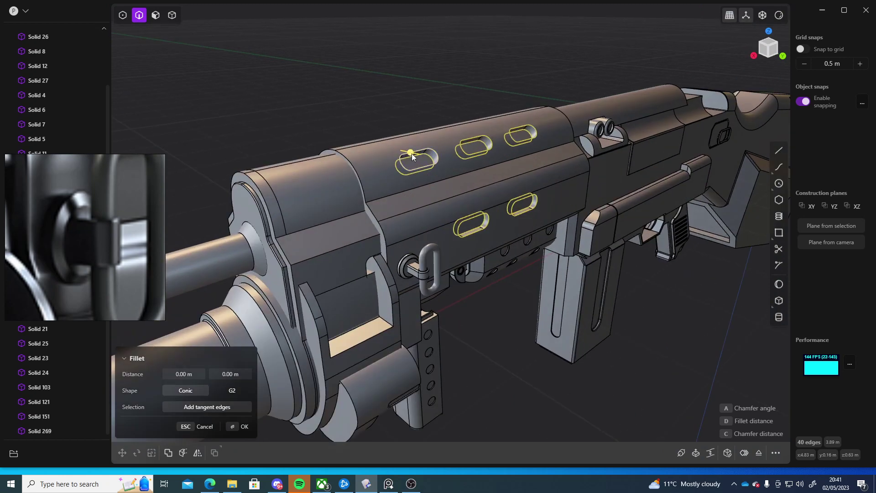
pyautogui.moveTo(409, 148)
pyautogui.mouseDown()
pyautogui.moveTo(419, 153)
pyautogui.moveTo(412, 147)
pyautogui.mouseUp()
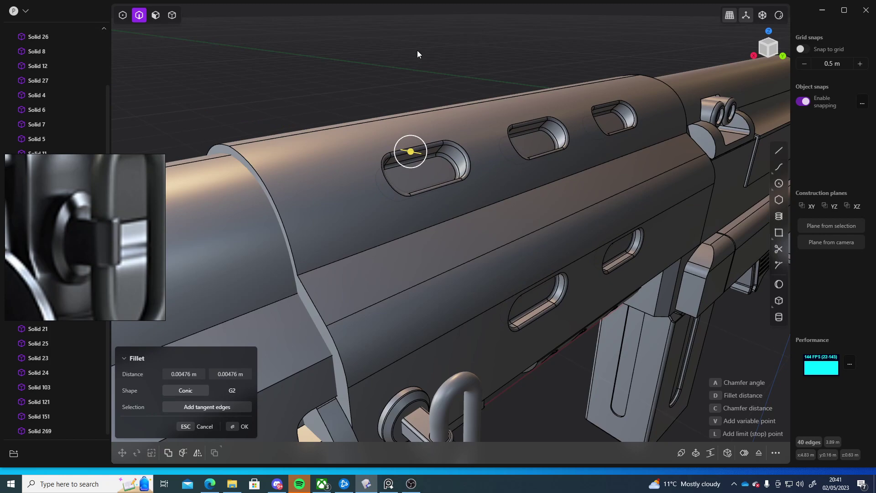
pyautogui.press('Return')
# Examine the reference images for the shape and end-face detail of the side cylinder on the barrel housing
pyautogui.moveTo(421, 54); pyautogui.dragTo(576, 349, button='middle')
pyautogui.scroll(-5, 505, 335)
pyautogui.moveTo(505, 333); pyautogui.dragTo(476, 311, button='middle')
pyautogui.scroll(4, 485, 295)
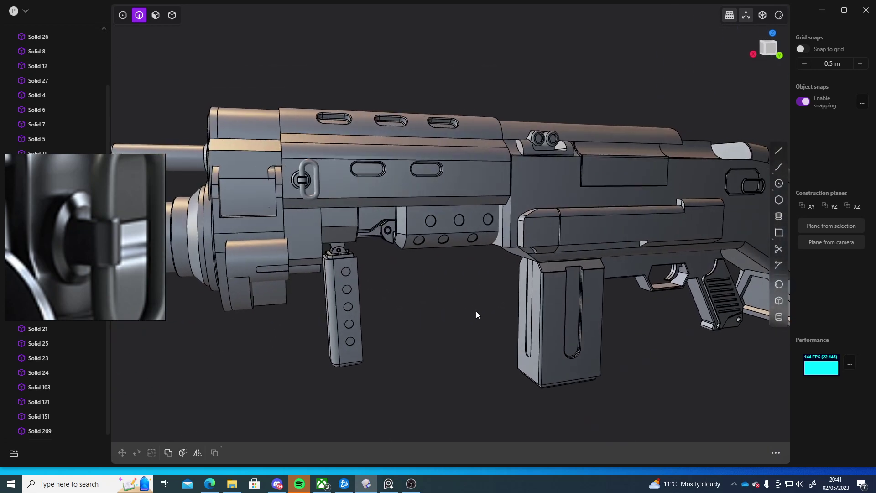
pyautogui.click(105, 245)
pyautogui.scroll(-10, 106, 246)
pyautogui.moveTo(111, 251); pyautogui.dragTo(75, 263, button='middle')
pyautogui.scroll(3, 79, 273)
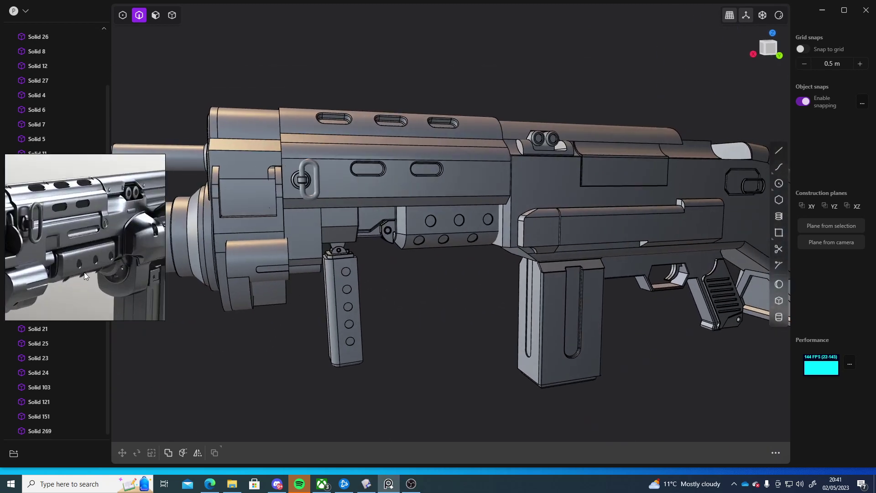
pyautogui.scroll(-2, 83, 270)
pyautogui.scroll(6, 66, 273)
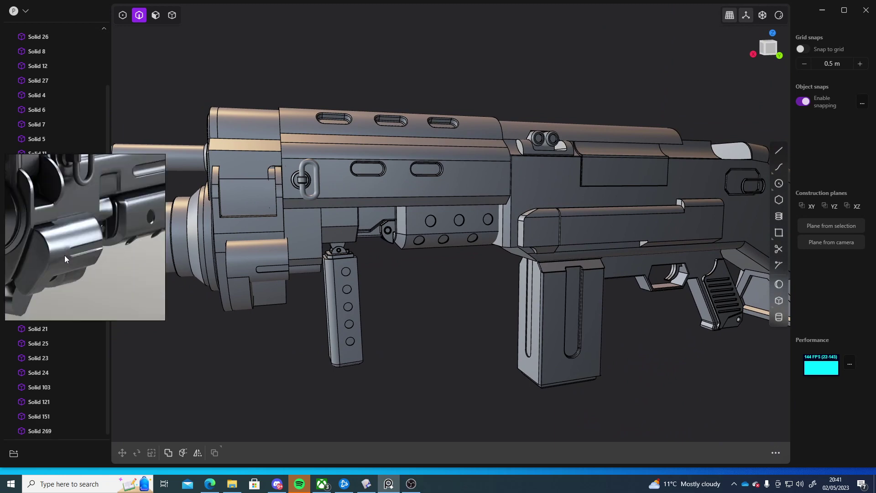
pyautogui.scroll(2, 71, 257)
pyautogui.moveTo(299, 319); pyautogui.dragTo(284, 296, button='middle')
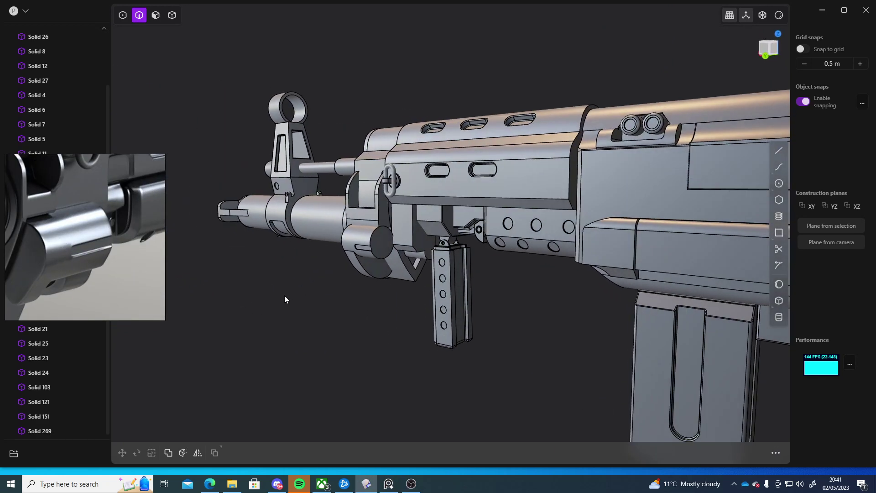
pyautogui.scroll(-7, 128, 250)
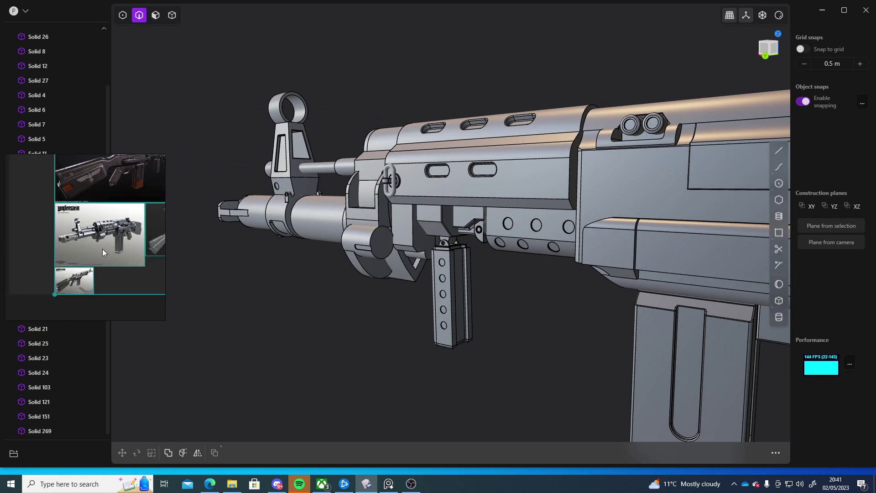
pyautogui.moveTo(112, 248); pyautogui.dragTo(74, 246, button='middle')
pyautogui.scroll(5, 129, 214)
pyautogui.scroll(6, 117, 229)
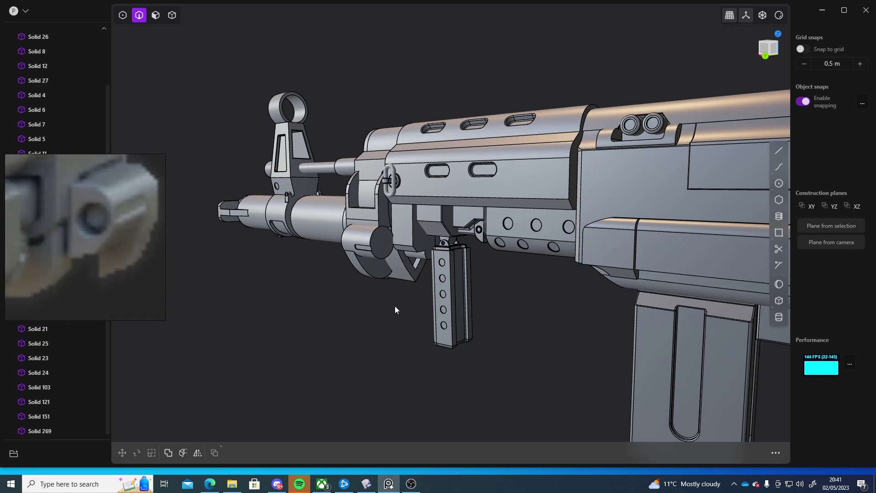
# Offset the outlines of both side cylinders' round end faces inward by about 0.049 m
pyautogui.moveTo(395, 306); pyautogui.dragTo(351, 220, button='middle')
pyautogui.scroll(4, 351, 220)
pyautogui.press('3')
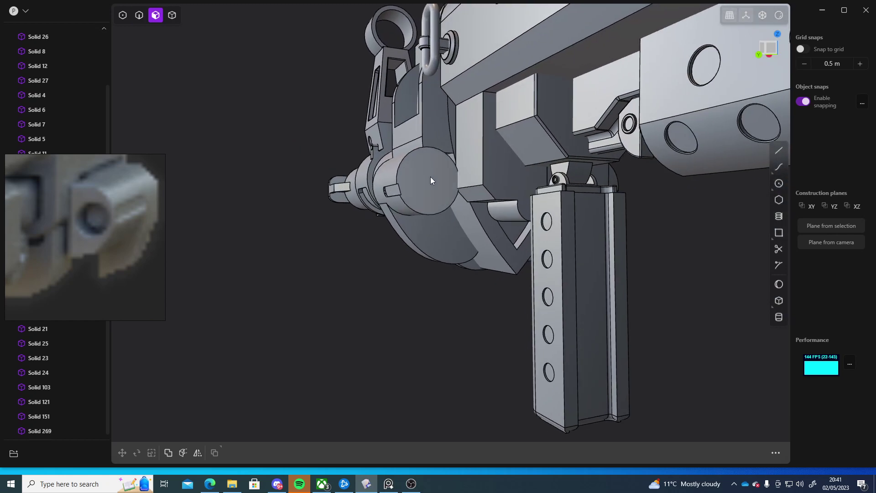
pyautogui.click(430, 178)
pyautogui.moveTo(458, 200); pyautogui.dragTo(525, 194, button='middle')
pyautogui.keyDown('shift'); pyautogui.click(653, 181); pyautogui.keyUp('shift')
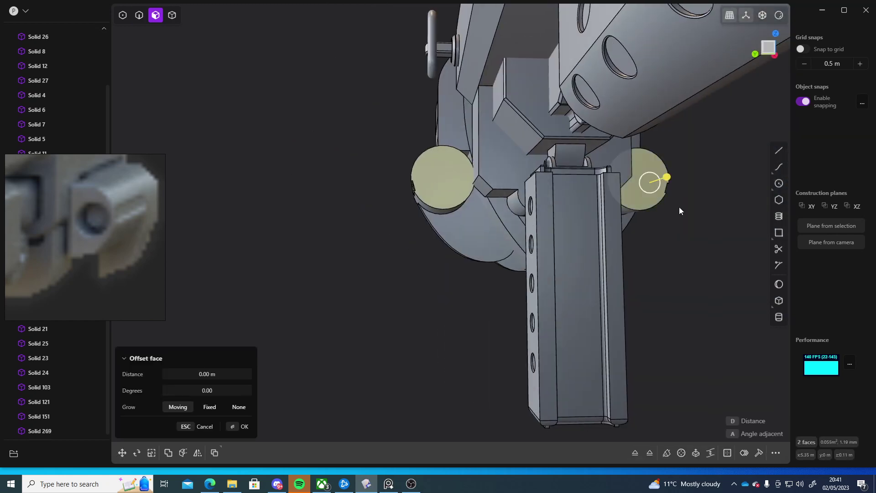
pyautogui.keyDown('shift'); pyautogui.moveTo(679, 207); pyautogui.dragTo(582, 230, button='middle'); pyautogui.keyUp('shift')
pyautogui.press('o')
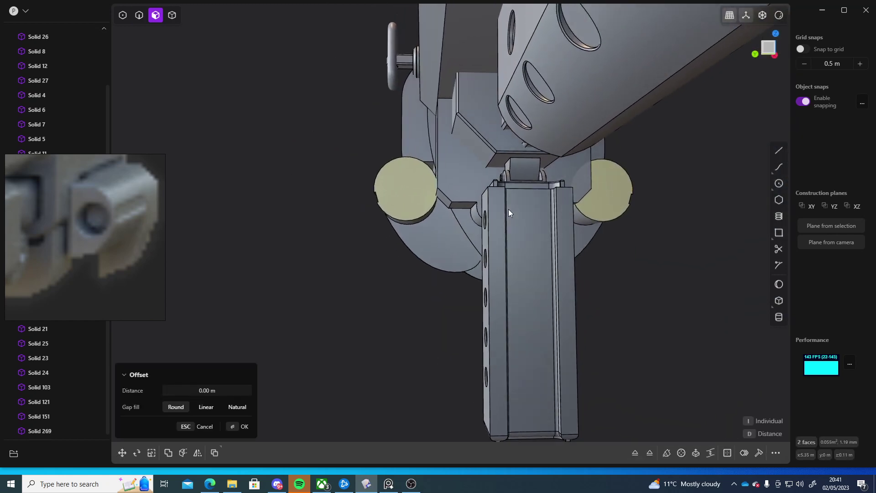
pyautogui.press('d')
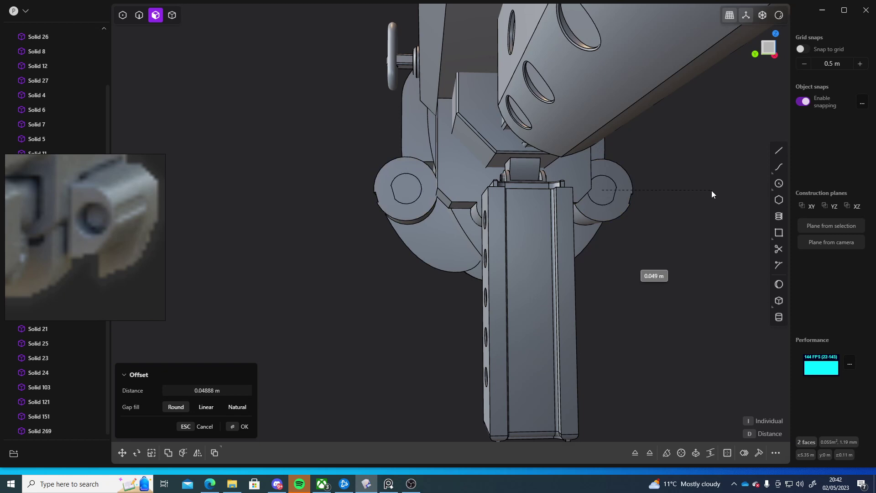
pyautogui.click(711, 191)
pyautogui.press('Return')
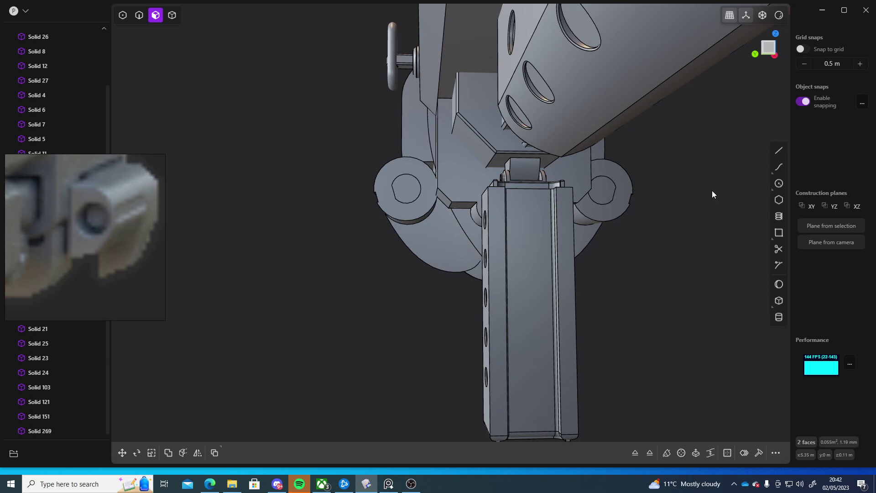
# Push the inner circular faces of both side cylinders about 0.048 m inward to form recesses
pyautogui.moveTo(422, 236); pyautogui.dragTo(748, 255, button='middle')
pyautogui.scroll(3, 426, 213)
pyautogui.scroll(-3, 538, 202)
pyautogui.keyDown('shift'); pyautogui.moveTo(477, 212); pyautogui.dragTo(603, 218, button='middle'); pyautogui.keyUp('shift')
pyautogui.scroll(-4, 602, 218)
pyautogui.moveTo(440, 222); pyautogui.dragTo(490, 204, button='middle')
pyautogui.moveTo(502, 178); pyautogui.dragTo(495, 180)
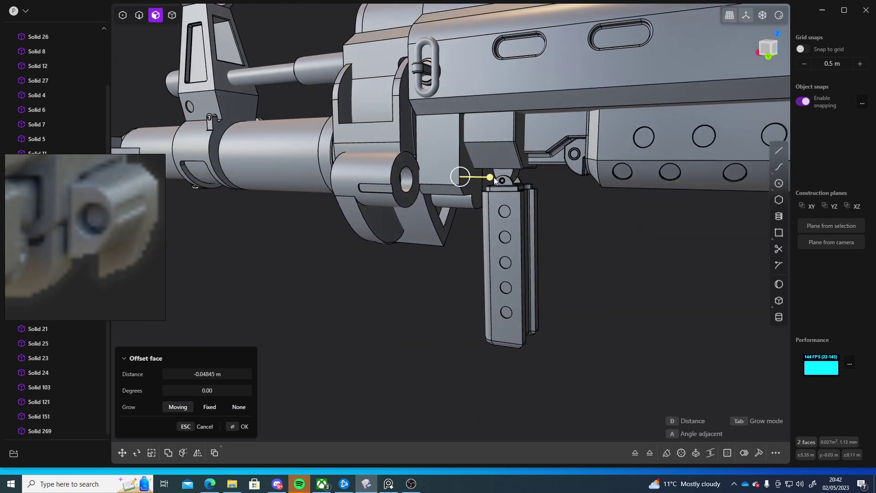
pyautogui.click(405, 282)
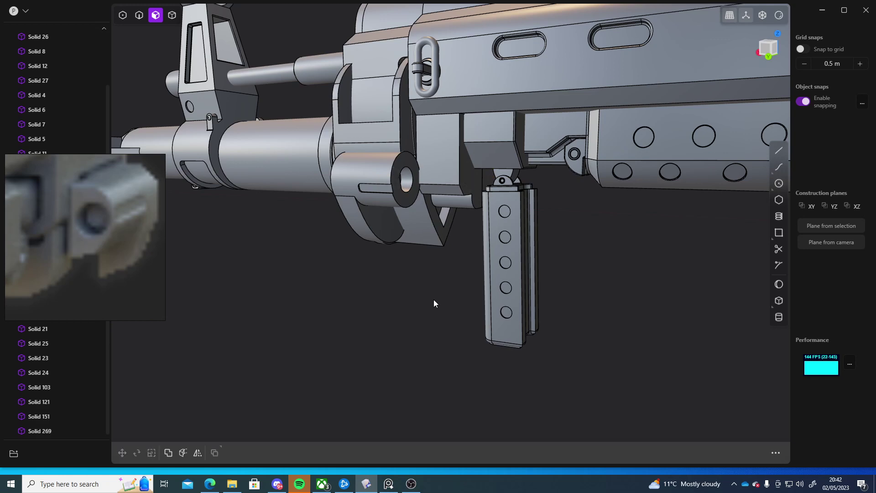
# Start a fillet and select the rim, inner and flat-side corner edges of the recess in the side cylinder
pyautogui.moveTo(433, 300); pyautogui.dragTo(448, 245, button='middle')
pyautogui.press('2')
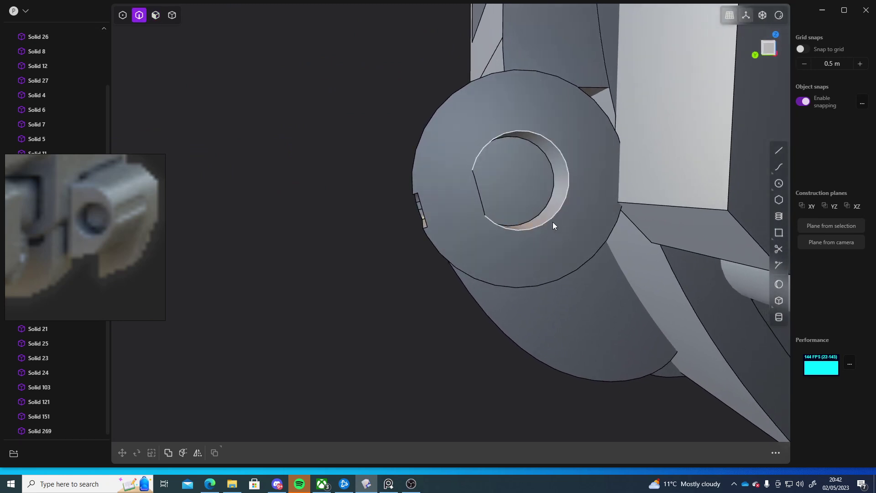
pyautogui.click(545, 222)
pyautogui.press('f')
pyautogui.click(518, 232)
pyautogui.moveTo(519, 232); pyautogui.dragTo(498, 209, button='middle')
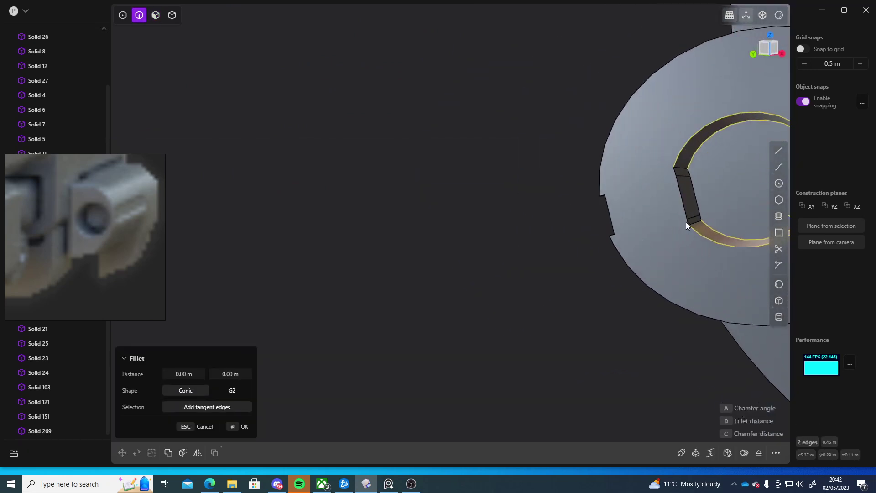
pyautogui.click(686, 222)
pyautogui.click(683, 205)
pyautogui.click(674, 170)
pyautogui.click(702, 217)
# Round the selected recess edges of the side cylinder with a fillet distance of 0.003 m
pyautogui.moveTo(699, 217); pyautogui.dragTo(704, 216)
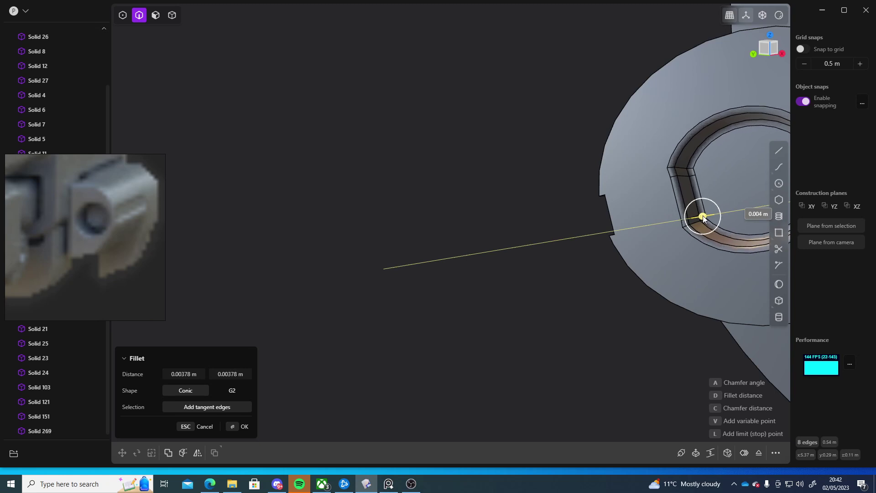
pyautogui.keyDown('shift'); pyautogui.moveTo(527, 250); pyautogui.dragTo(464, 248, button='middle'); pyautogui.keyUp('shift')
pyautogui.moveTo(641, 217); pyautogui.dragTo(641, 218)
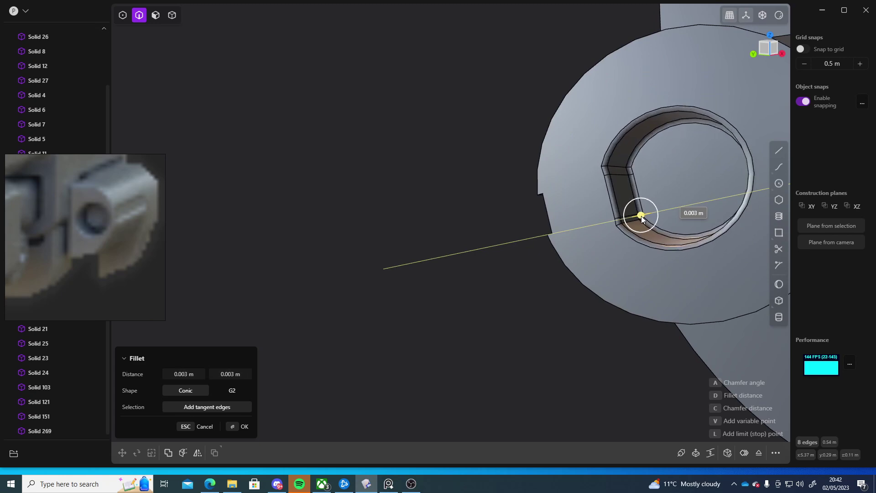
pyautogui.press('Return')
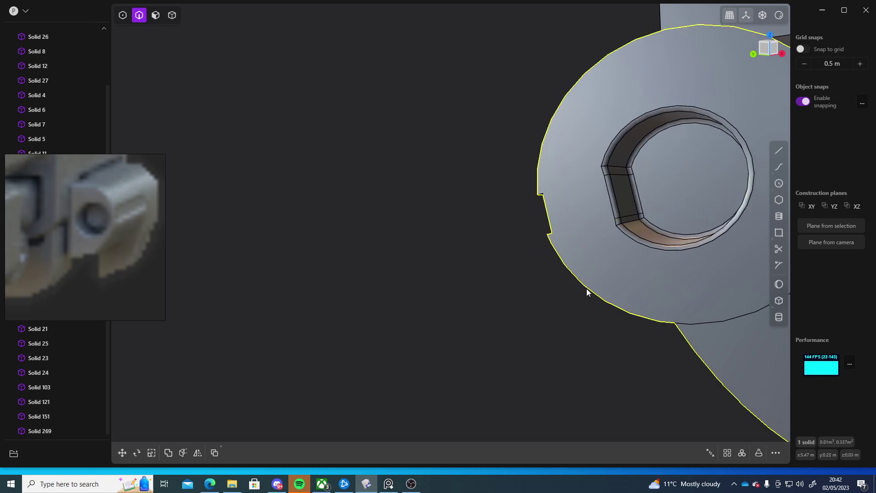
# Fillet the outer edges of the side cylinder's recessed end face by about 0.009 m
pyautogui.moveTo(588, 290); pyautogui.dragTo(504, 246, button='middle')
pyautogui.keyDown('shift'); pyautogui.moveTo(410, 241); pyautogui.dragTo(467, 234, button='middle'); pyautogui.keyUp('shift')
pyautogui.scroll(4, 468, 234)
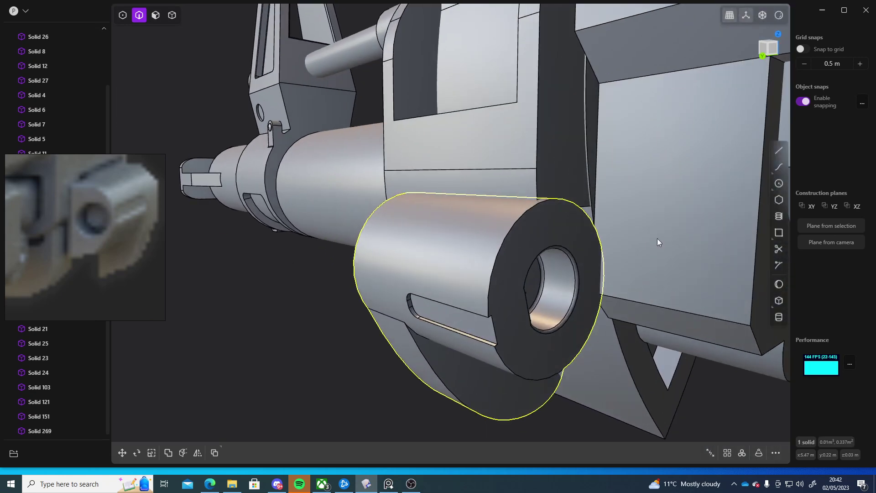
pyautogui.click(528, 213)
pyautogui.press('f')
pyautogui.moveTo(528, 213); pyautogui.dragTo(511, 159, button='middle')
pyautogui.click(503, 263)
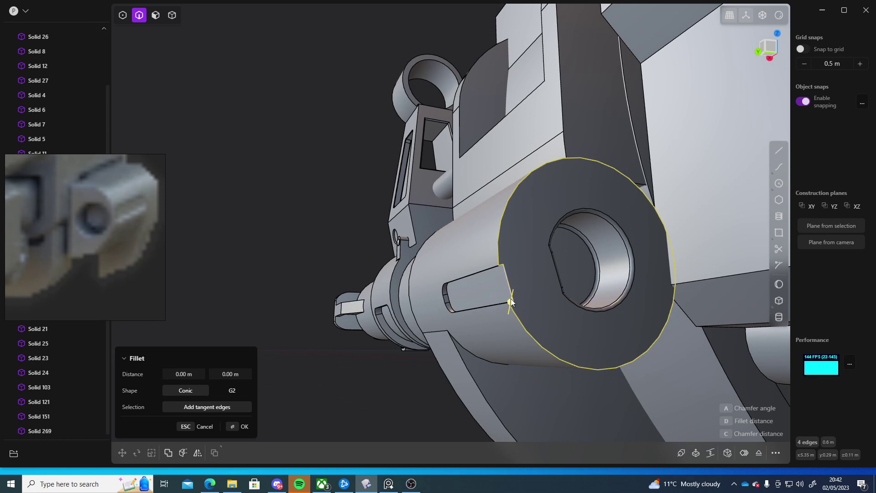
pyautogui.moveTo(511, 301); pyautogui.dragTo(530, 296)
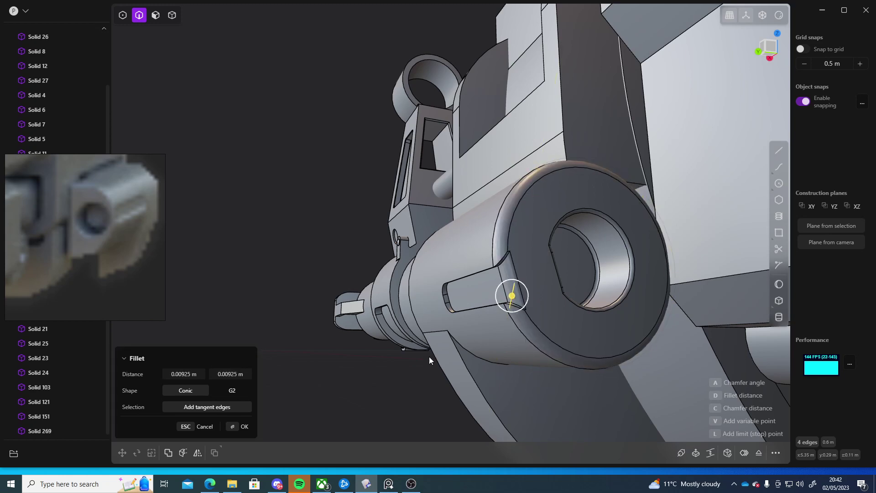
pyautogui.moveTo(429, 361); pyautogui.dragTo(398, 273, button='middle')
pyautogui.press('Return')
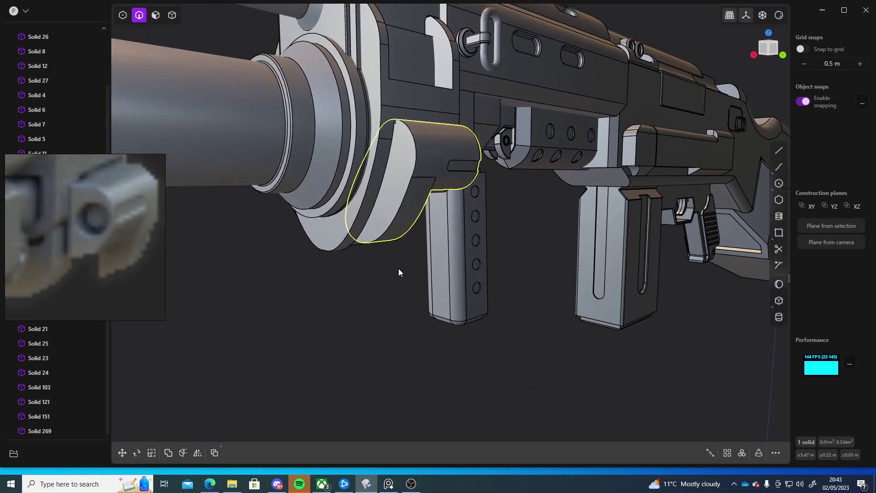
# Fillet the outline edges of the side cylinder body's muzzle-facing face by about 0.002 m
pyautogui.scroll(4, 398, 268)
pyautogui.moveTo(428, 311); pyautogui.dragTo(438, 275, button='middle')
pyautogui.click(381, 276)
pyautogui.press('b')
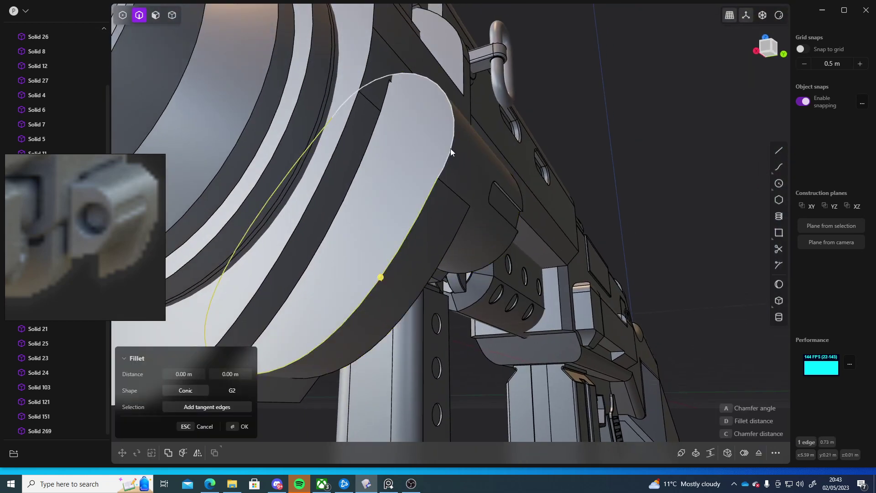
pyautogui.click(450, 151)
pyautogui.moveTo(452, 150)
pyautogui.mouseDown()
pyautogui.moveTo(470, 157)
pyautogui.moveTo(461, 158)
pyautogui.mouseUp()
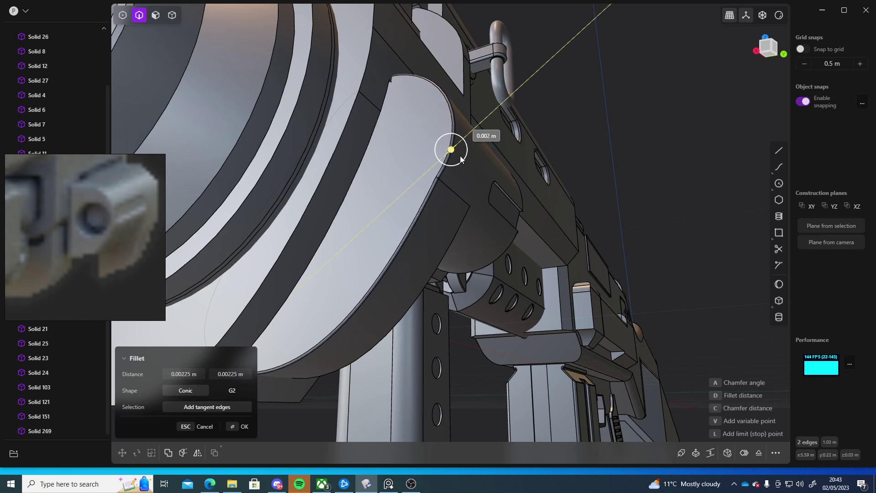
# Finish the rim edge fillet at 0.00225 m and fillet the long curved edge of the opening below the front cylinder
pyautogui.rightClick(667, 131)
pyautogui.moveTo(667, 131); pyautogui.dragTo(502, 252, button='middle')
pyautogui.click(501, 255)
pyautogui.press('f')
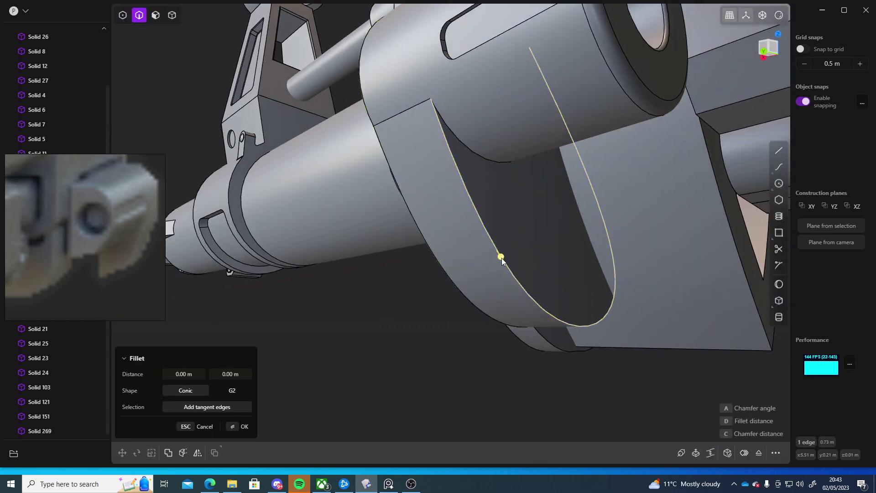
pyautogui.moveTo(511, 250); pyautogui.dragTo(497, 265)
pyautogui.press('Return')
pyautogui.moveTo(454, 279); pyautogui.dragTo(428, 278, button='middle')
pyautogui.click(498, 335)
pyautogui.scroll(-5, 499, 265)
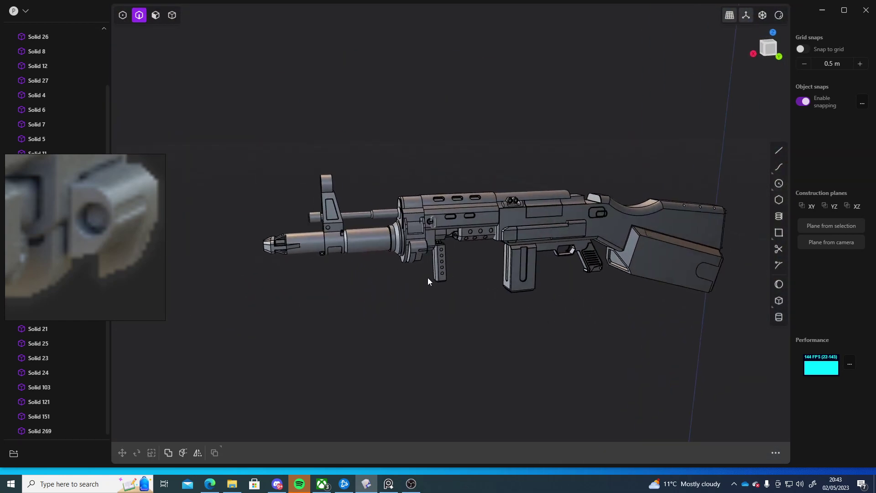
# Offset the downward-facing face of the long side panel above the magazine by about -0.058 m
pyautogui.scroll(-4, 119, 232)
pyautogui.moveTo(119, 233); pyautogui.dragTo(76, 274, button='middle')
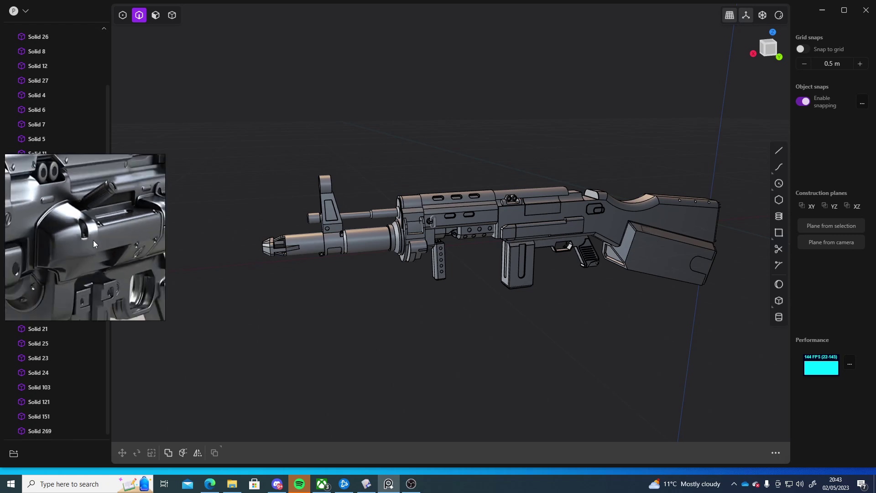
pyautogui.moveTo(622, 299); pyautogui.dragTo(628, 263, button='middle')
pyautogui.scroll(5, 384, 162)
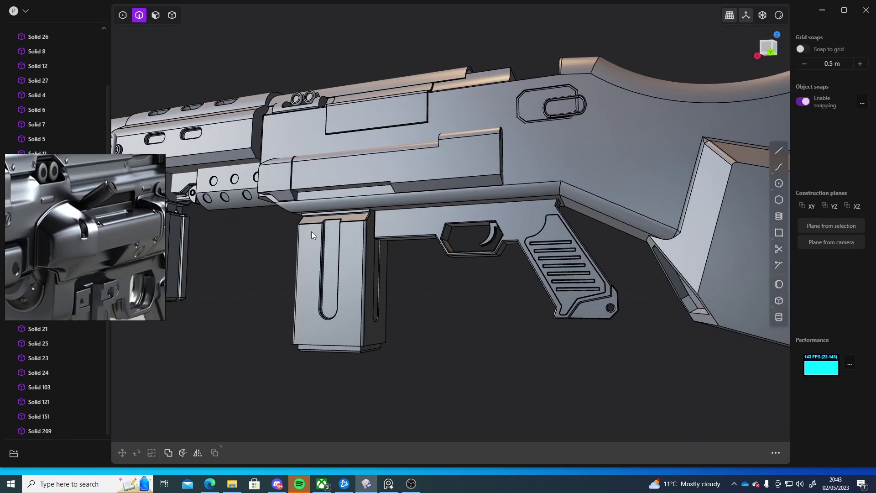
pyautogui.keyDown('shift'); pyautogui.moveTo(311, 232); pyautogui.dragTo(362, 277, button='middle'); pyautogui.keyUp('shift')
pyautogui.scroll(6, 370, 178)
pyautogui.moveTo(418, 294); pyautogui.dragTo(436, 293, button='middle')
pyautogui.press('3')
pyautogui.click(418, 242)
pyautogui.moveTo(405, 308); pyautogui.dragTo(411, 269)
pyautogui.scroll(-6, 459, 238)
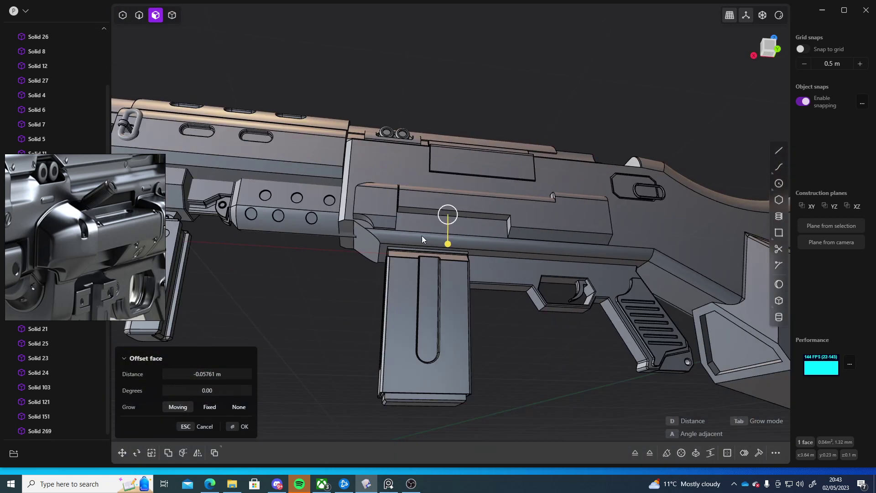
pyautogui.moveTo(422, 236); pyautogui.dragTo(401, 274, button='middle')
pyautogui.scroll(5, 366, 233)
pyautogui.rightClick(468, 256)
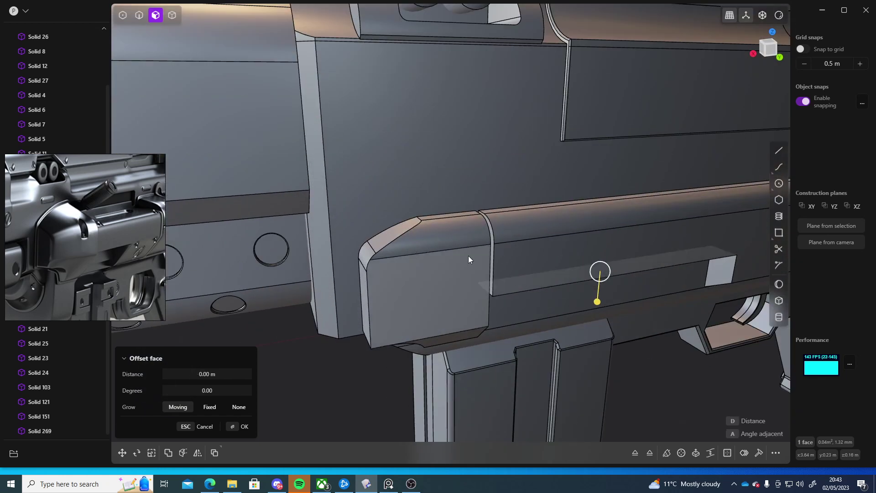
pyautogui.moveTo(468, 255); pyautogui.dragTo(389, 255, button='middle')
pyautogui.click(389, 252)
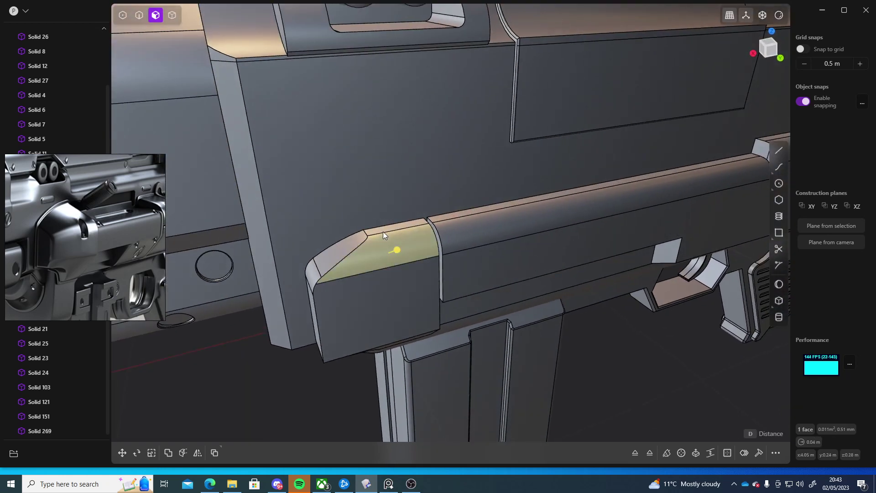
pyautogui.keyDown('shift'); pyautogui.click(383, 228); pyautogui.keyUp('shift')
pyautogui.keyDown('shift'); pyautogui.click(343, 246); pyautogui.keyUp('shift')
pyautogui.moveTo(328, 222); pyautogui.dragTo(326, 207)
pyautogui.moveTo(326, 207); pyautogui.dragTo(424, 221, button='middle')
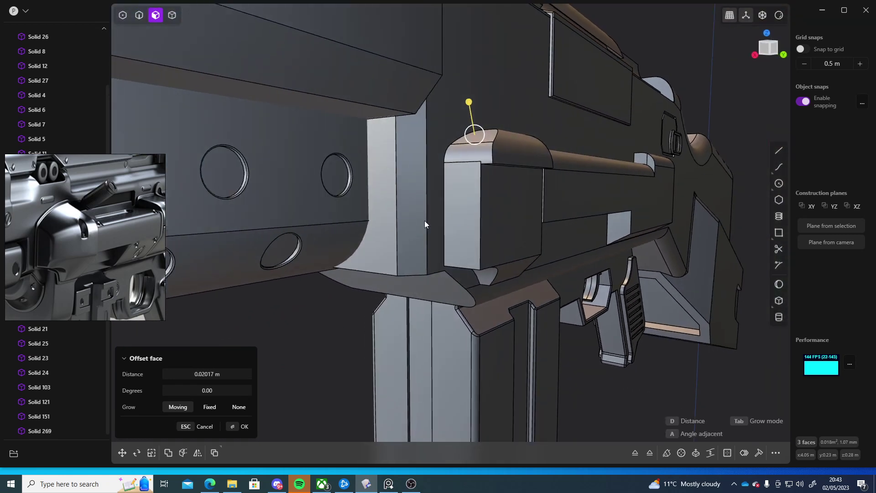
pyautogui.press('Escape')
pyautogui.moveTo(513, 200); pyautogui.dragTo(468, 193, button='middle')
pyautogui.press('o')
pyautogui.moveTo(484, 237); pyautogui.dragTo(567, 316, button='middle')
pyautogui.press('Escape')
pyautogui.press('Escape')
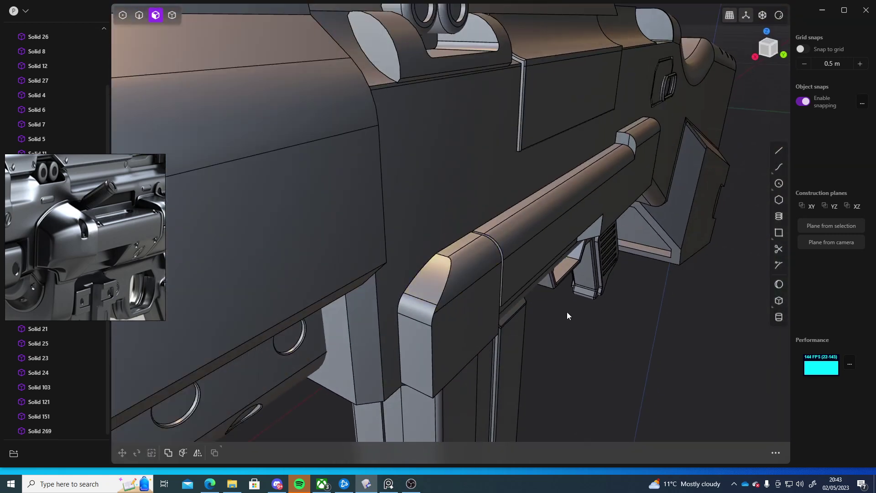
# Offset the two sloped upper faces at the front of the side block outward by about 0.061 m
pyautogui.click(454, 245)
pyautogui.keyDown('shift'); pyautogui.click(432, 270); pyautogui.keyUp('shift')
pyautogui.moveTo(425, 246); pyautogui.dragTo(421, 234)
pyautogui.moveTo(585, 299); pyautogui.dragTo(423, 233, button='middle')
pyautogui.moveTo(269, 147); pyautogui.dragTo(267, 117)
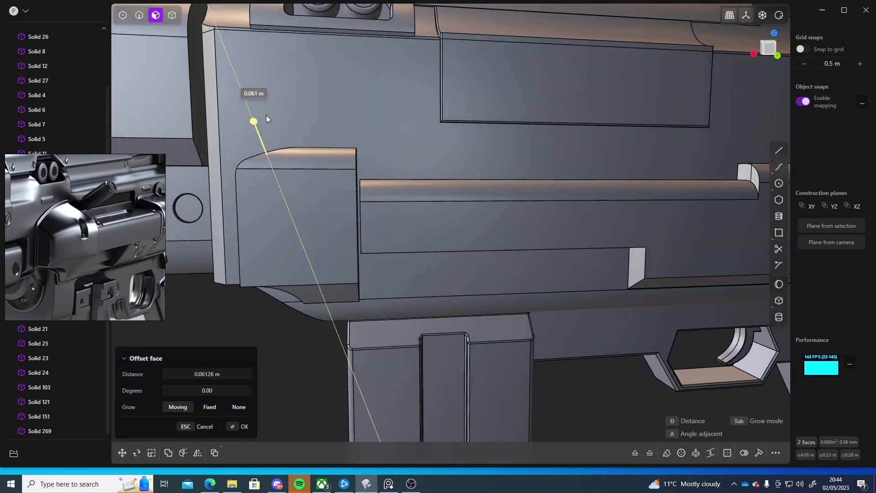
pyautogui.moveTo(266, 118); pyautogui.dragTo(442, 183, button='middle')
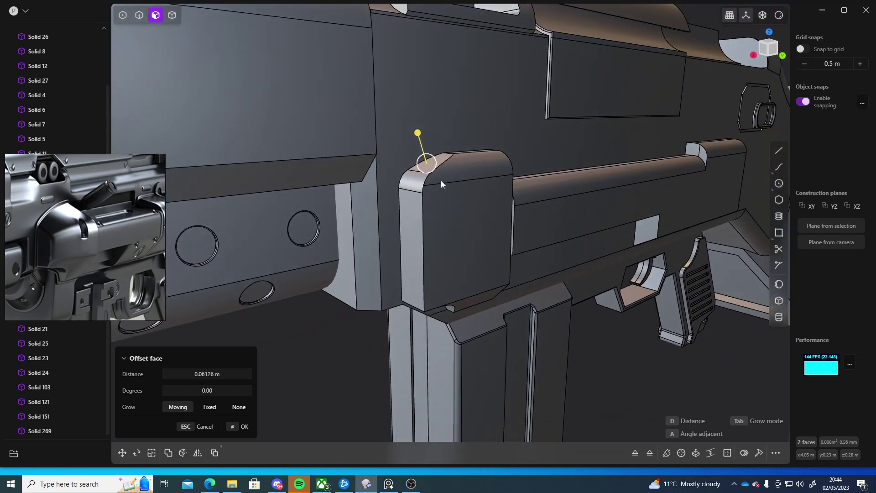
pyautogui.press('Return')
# Enlarge the side block's rounded upper side face with a distance of about 0.056 m, and enlarge its rounded front face
pyautogui.click(464, 171)
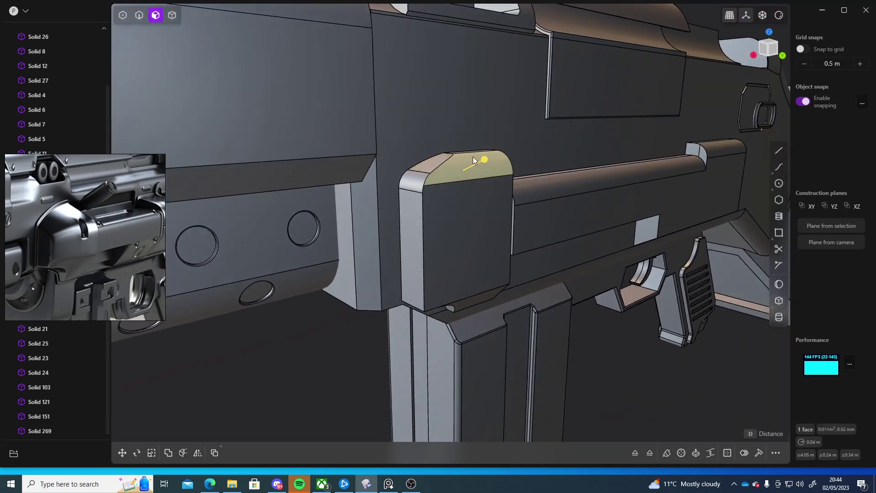
pyautogui.moveTo(481, 162); pyautogui.dragTo(511, 157)
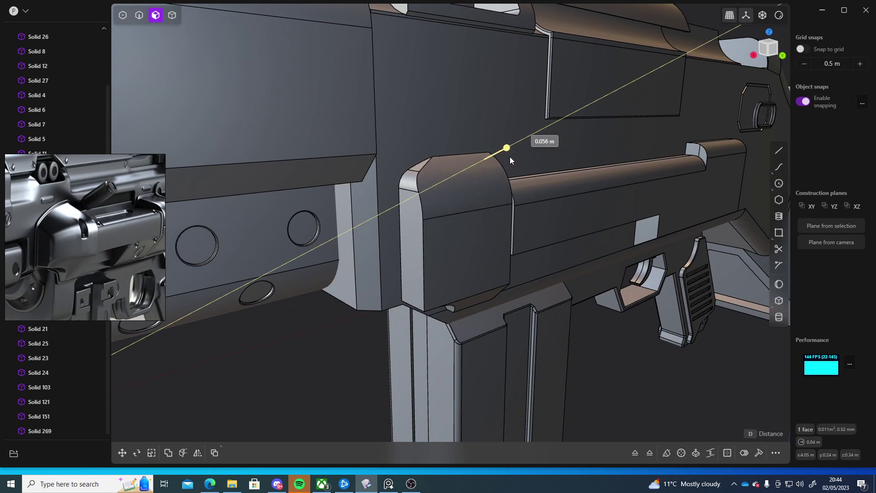
pyautogui.click(415, 182)
pyautogui.click(414, 178)
pyautogui.moveTo(390, 163); pyautogui.dragTo(344, 164)
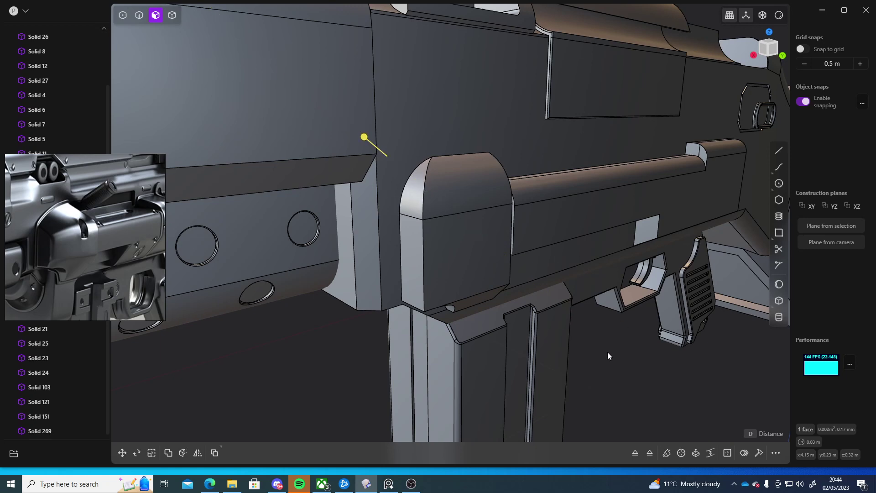
pyautogui.moveTo(672, 335); pyautogui.dragTo(602, 350, button='middle')
pyautogui.rightClick(655, 359)
# Fillet the side block's vertical front corner edge together with the curved edge above it
pyautogui.keyDown('shift'); pyautogui.moveTo(654, 359); pyautogui.dragTo(434, 262, button='middle'); pyautogui.keyUp('shift')
pyautogui.scroll(-4, 566, 310)
pyautogui.scroll(5, 466, 267)
pyautogui.press('2')
pyautogui.click(428, 240)
pyautogui.press('b')
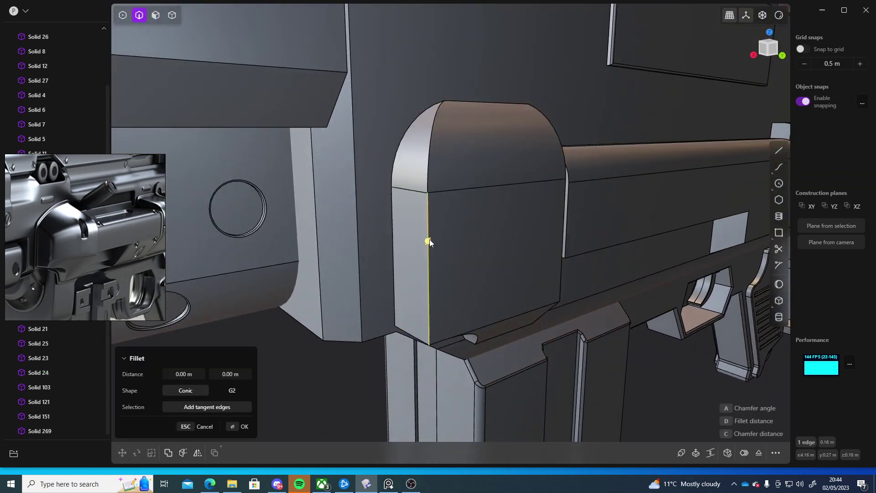
pyautogui.click(428, 176)
pyautogui.moveTo(422, 180)
pyautogui.mouseDown()
pyautogui.moveTo(406, 182)
pyautogui.moveTo(414, 184)
pyautogui.mouseUp()
pyautogui.press('Return')
pyautogui.moveTo(413, 197); pyautogui.dragTo(438, 250, button='middle')
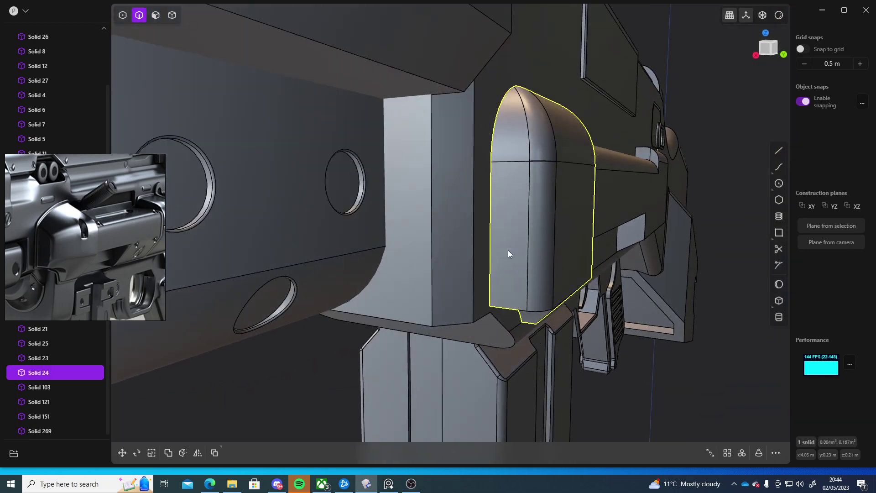
# Inset the outline of the side block's flat front face by about 0.008 m
pyautogui.press('4')
pyautogui.press('3')
pyautogui.click(514, 241)
pyautogui.keyDown('shift'); pyautogui.moveTo(550, 274); pyautogui.dragTo(500, 265, button='middle'); pyautogui.keyUp('shift')
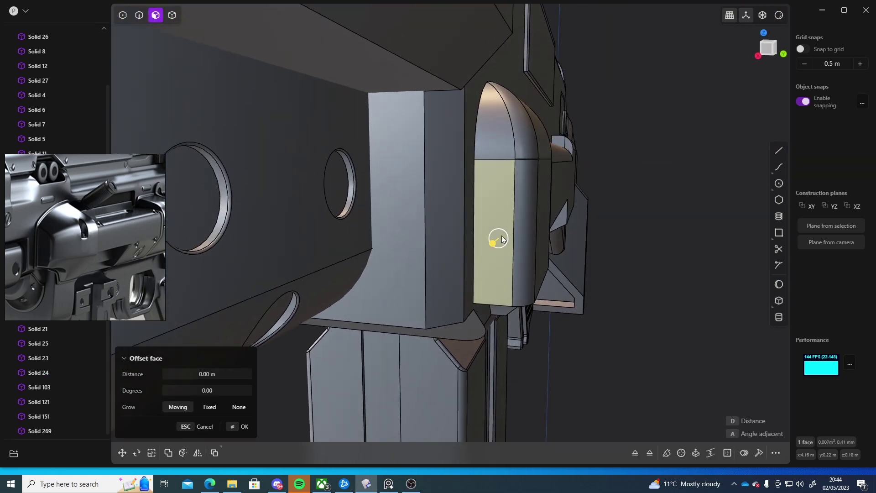
pyautogui.press('o')
pyautogui.press('d')
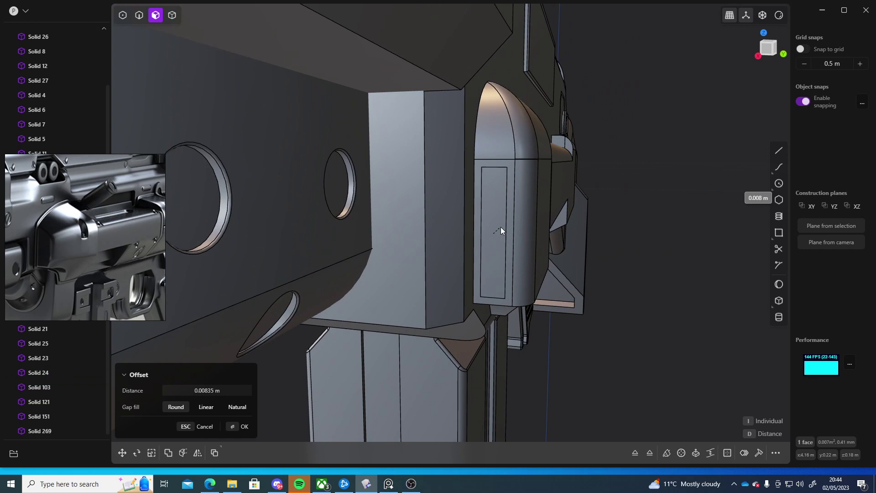
pyautogui.press('o')
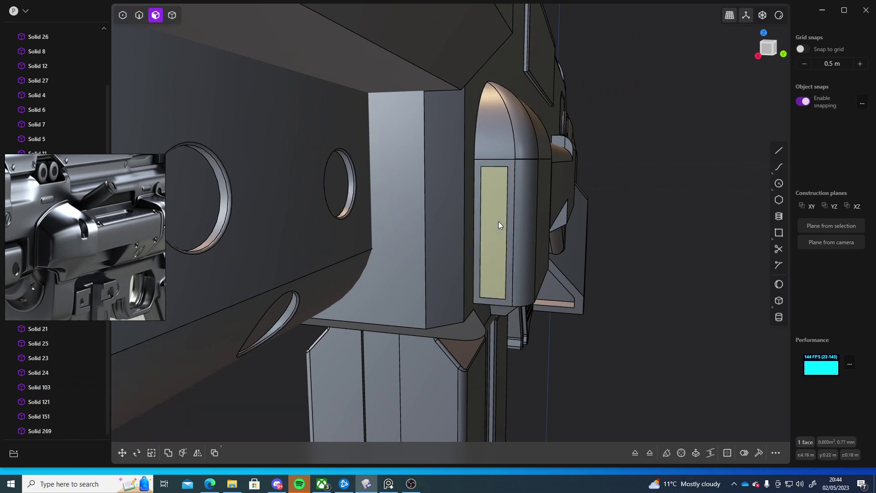
# Recess the inset front face of the side block by about 0.016 m
pyautogui.moveTo(493, 225); pyautogui.dragTo(450, 262, button='middle')
pyautogui.moveTo(398, 291); pyautogui.dragTo(420, 282)
pyautogui.moveTo(386, 311); pyautogui.dragTo(452, 287, button='middle')
pyautogui.moveTo(469, 247); pyautogui.dragTo(461, 251)
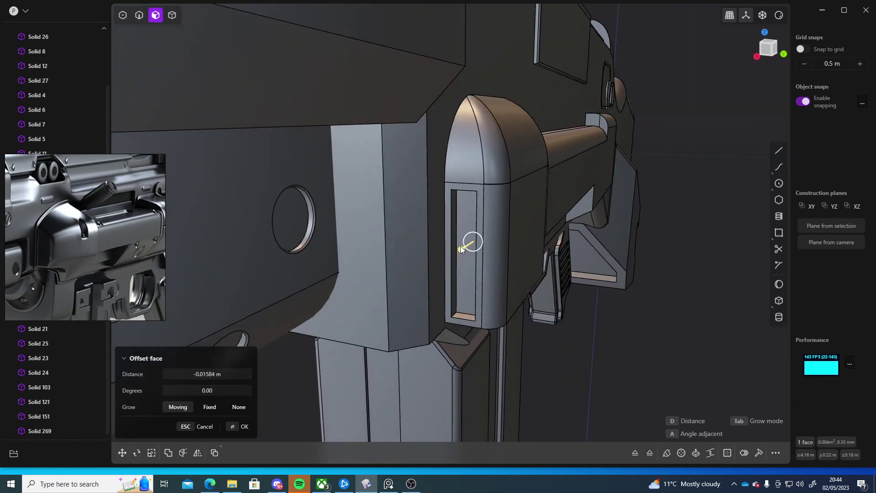
pyautogui.rightClick(584, 339)
# Fillet the eight outer and inner rim edges of the side block's front recess at about 0.0024 m
pyautogui.scroll(5, 584, 340)
pyautogui.keyDown('shift'); pyautogui.moveTo(444, 246); pyautogui.dragTo(456, 303, button='middle'); pyautogui.keyUp('shift')
pyautogui.scroll(-2, 457, 302)
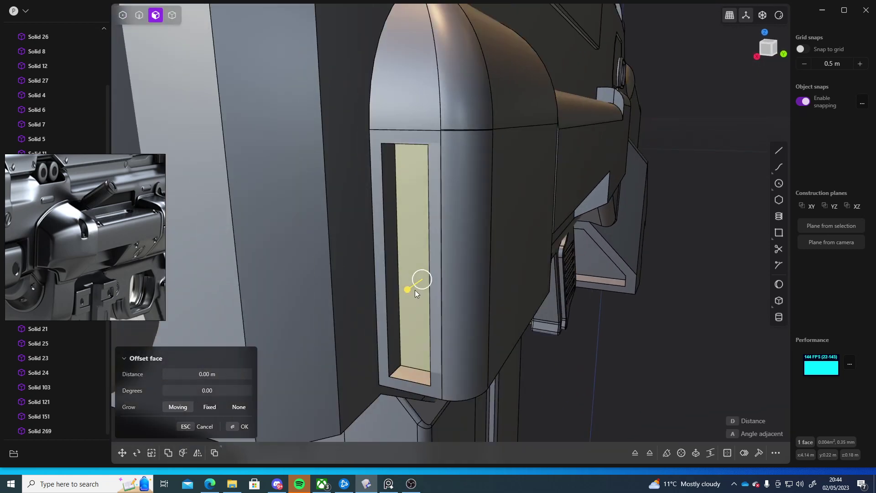
pyautogui.press('2')
pyautogui.click(386, 246)
pyautogui.keyDown('shift'); pyautogui.click(403, 144); pyautogui.keyUp('shift')
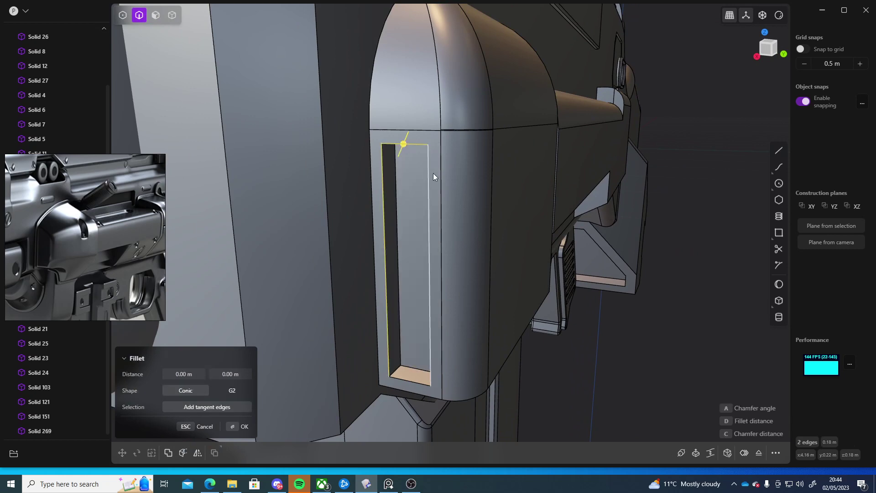
pyautogui.keyDown('shift'); pyautogui.click(428, 182); pyautogui.keyUp('shift')
pyautogui.keyDown('shift'); pyautogui.click(407, 377); pyautogui.keyUp('shift')
pyautogui.keyDown('shift'); pyautogui.click(413, 368); pyautogui.keyUp('shift')
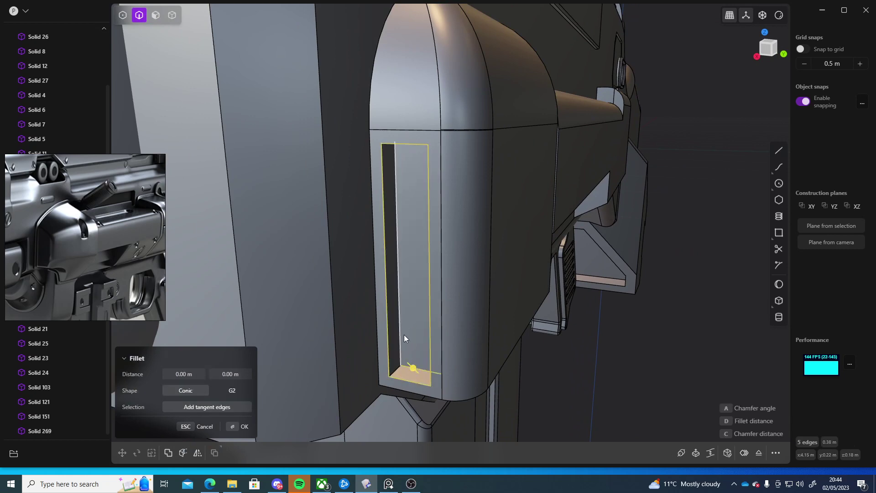
pyautogui.keyDown('shift'); pyautogui.click(400, 332); pyautogui.keyUp('shift')
pyautogui.keyDown('shift'); pyautogui.moveTo(434, 302); pyautogui.dragTo(434, 239, button='middle'); pyautogui.keyUp('shift')
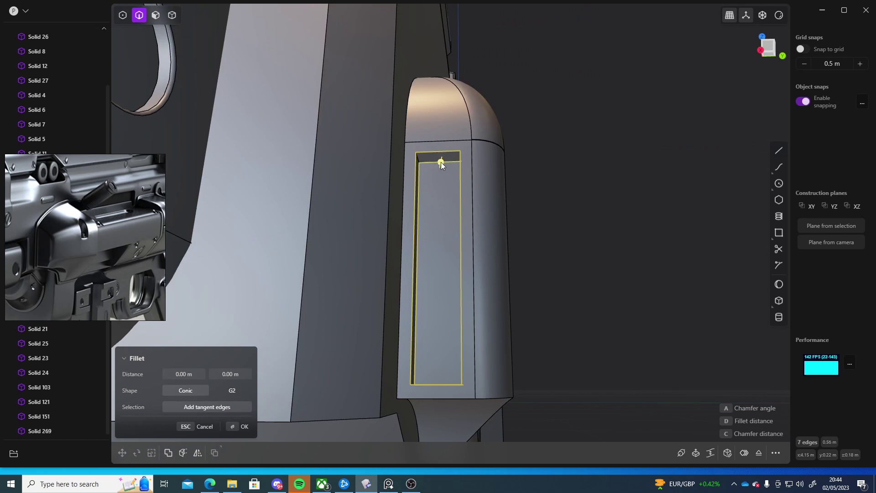
pyautogui.moveTo(441, 165); pyautogui.dragTo(467, 221, button='middle')
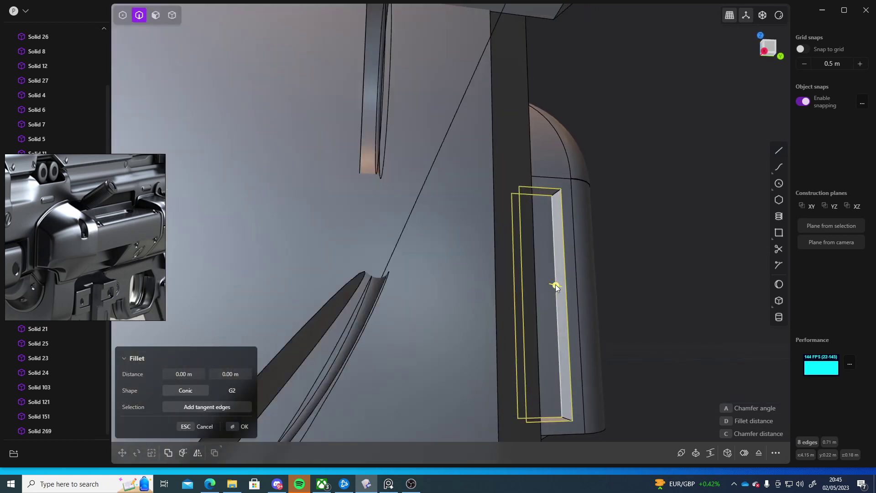
pyautogui.moveTo(556, 285); pyautogui.dragTo(555, 284)
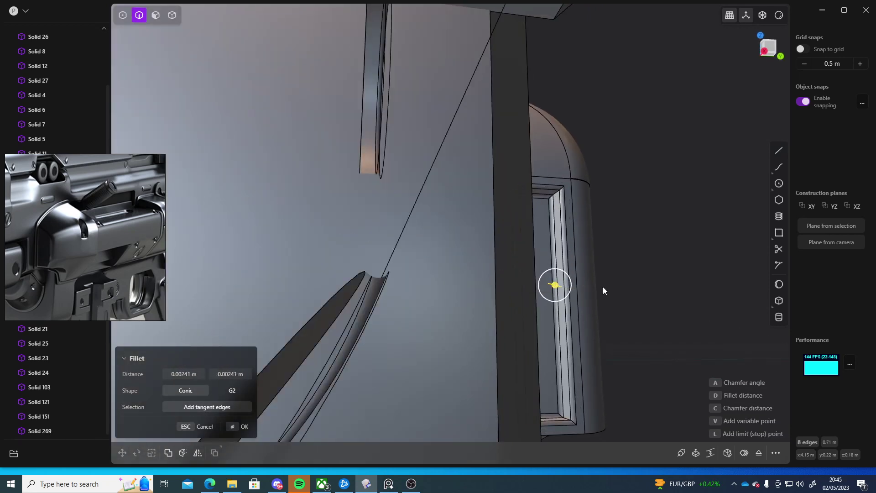
pyautogui.press('Return')
pyautogui.moveTo(603, 287); pyautogui.dragTo(638, 297, button='middle')
pyautogui.click(637, 306)
# Offset the side block's flat outer face and the rounded face above it outward by about 0.0086 m
pyautogui.scroll(-5, 617, 255)
pyautogui.moveTo(608, 236); pyautogui.dragTo(504, 251, button='middle')
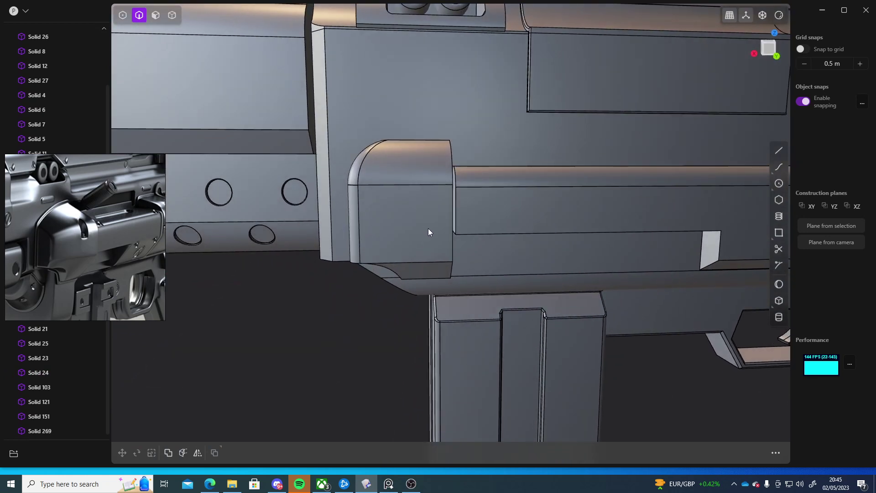
pyautogui.moveTo(592, 207); pyautogui.dragTo(374, 265, button='middle')
pyautogui.press('3')
pyautogui.click(378, 286)
pyautogui.press('o')
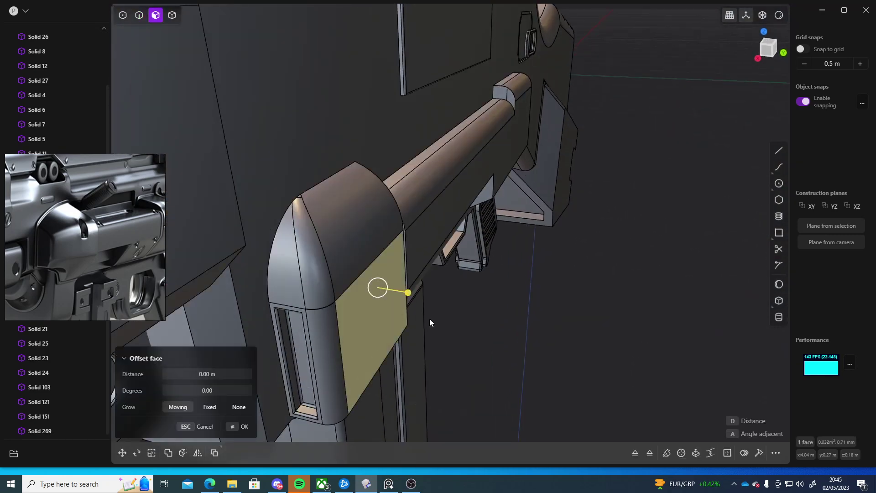
pyautogui.keyDown('shift'); pyautogui.moveTo(429, 318); pyautogui.dragTo(411, 287, button='middle'); pyautogui.keyUp('shift')
pyautogui.moveTo(391, 263); pyautogui.dragTo(400, 266)
pyautogui.press('Escape')
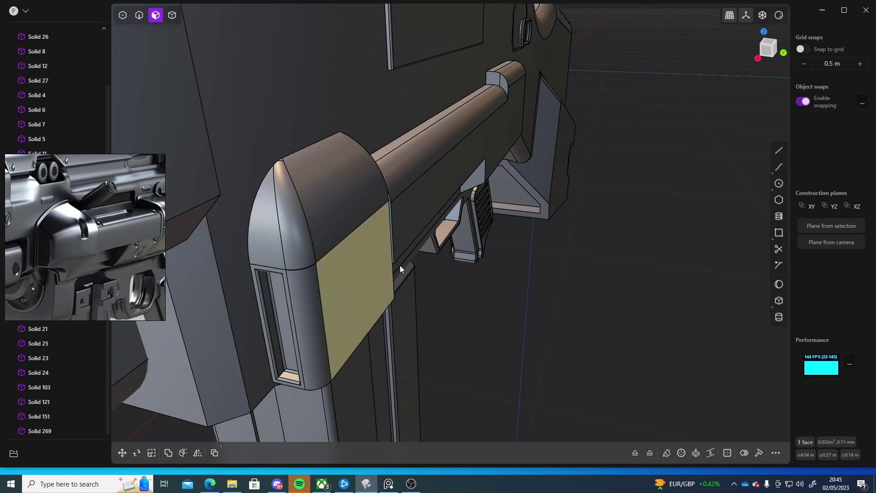
pyautogui.keyDown('shift'); pyautogui.click(340, 217); pyautogui.keyUp('shift')
pyautogui.press('o')
pyautogui.moveTo(369, 213); pyautogui.dragTo(376, 216)
pyautogui.moveTo(376, 215); pyautogui.dragTo(463, 291, button='middle')
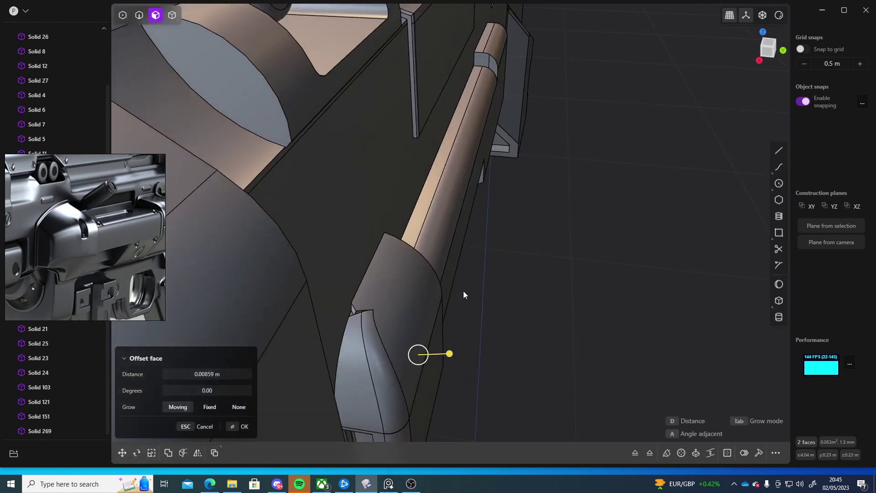
pyautogui.press('Return')
pyautogui.click(531, 337)
# Draw a rectangle about 0.706 m by 0.057 m on the body's side, above the long rounded rail
pyautogui.moveTo(530, 337); pyautogui.dragTo(170, 242, button='middle')
pyautogui.scroll(-4, 453, 291)
pyautogui.scroll(3, 368, 244)
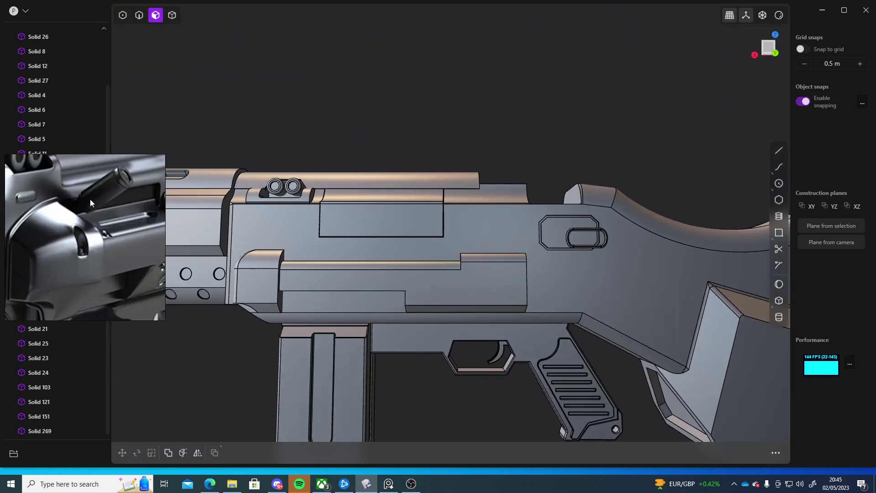
pyautogui.click(768, 48)
pyautogui.scroll(-5, 600, 200)
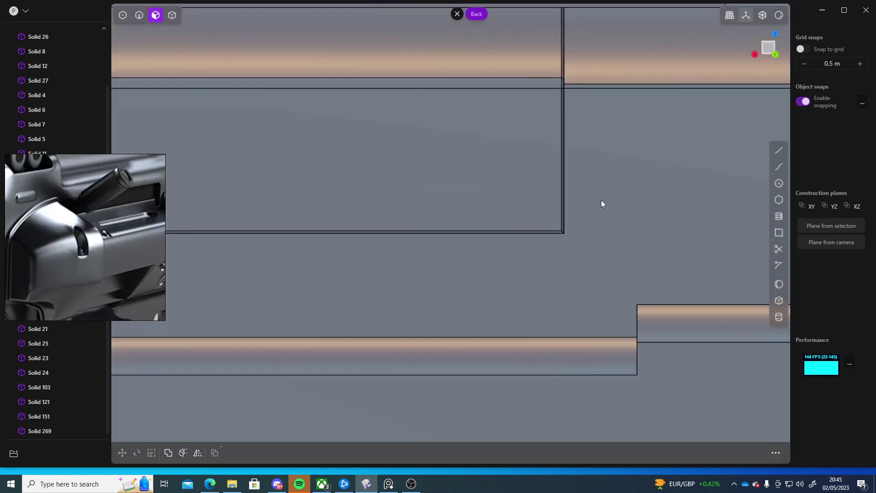
pyautogui.scroll(3, 365, 218)
pyautogui.scroll(-3, 397, 226)
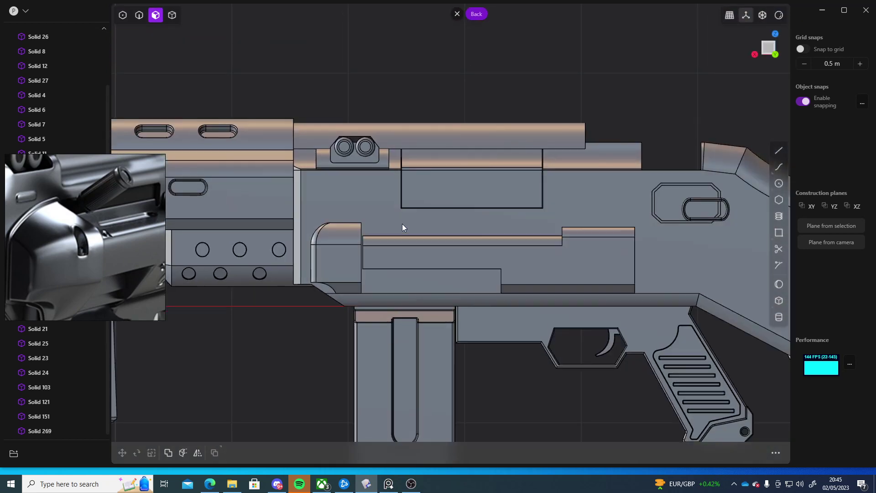
pyautogui.scroll(3, 388, 214)
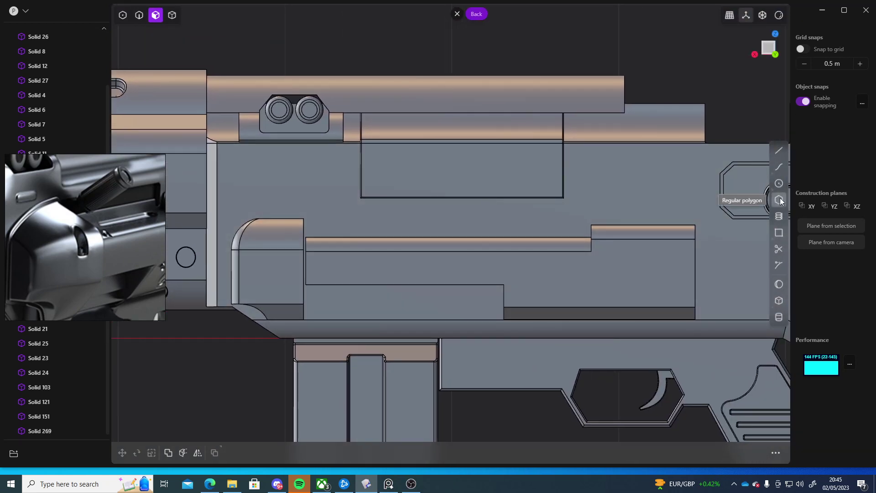
pyautogui.click(780, 232)
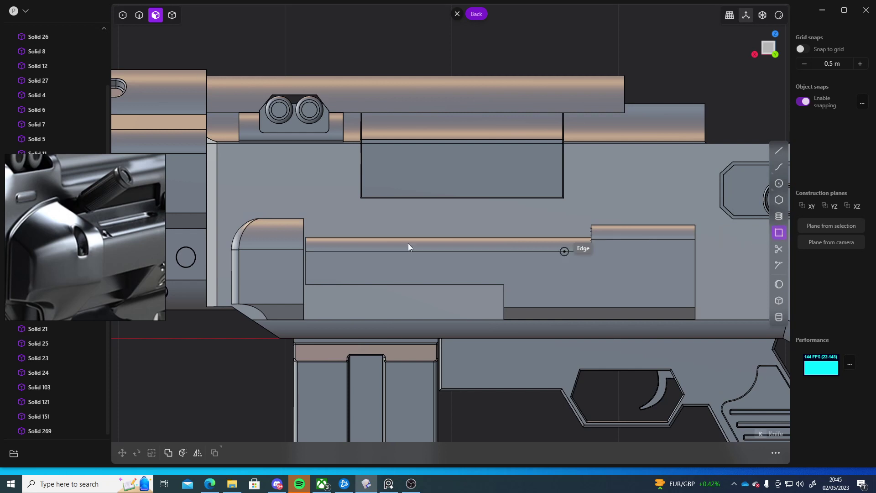
pyautogui.click(316, 218)
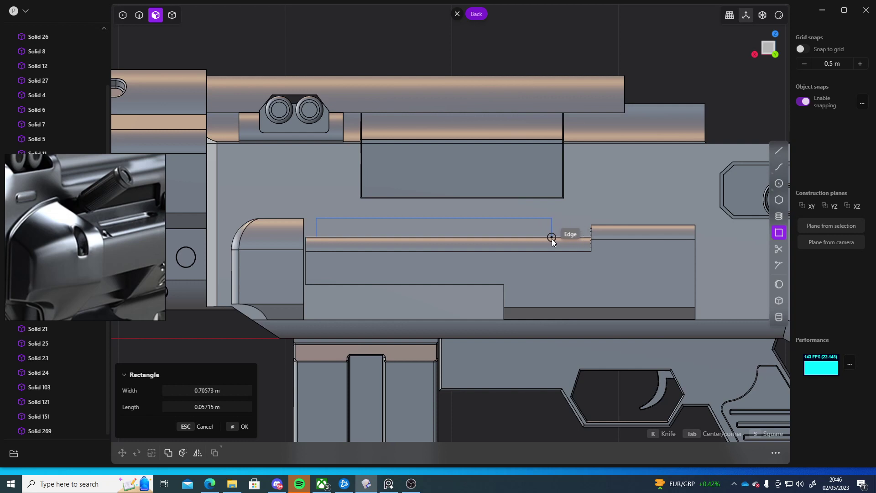
pyautogui.click(552, 238)
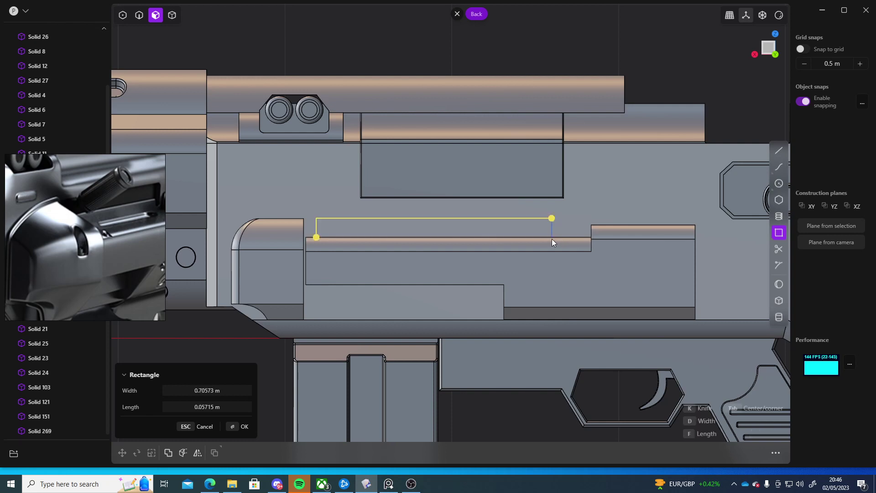
pyautogui.press('Return')
# Raise the new rectangle slightly along Z, leaving a gap between it and the rounded rail
pyautogui.press('g')
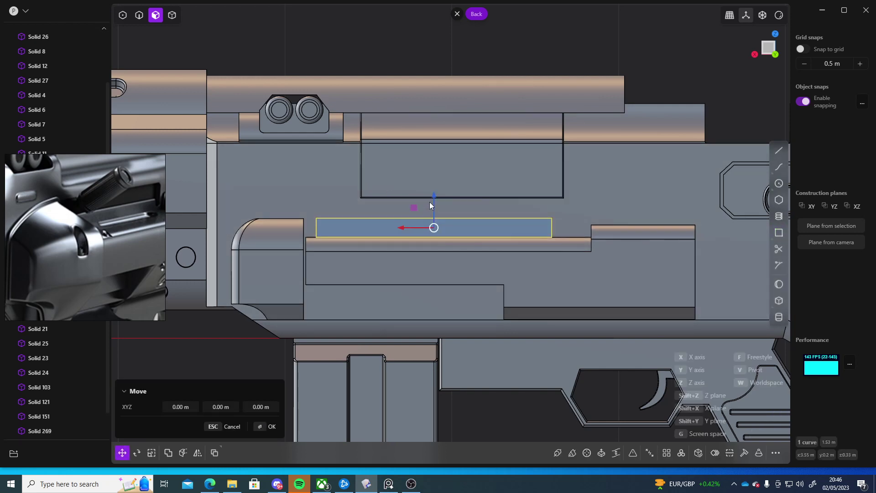
pyautogui.moveTo(433, 195); pyautogui.dragTo(435, 192)
pyautogui.moveTo(435, 191); pyautogui.dragTo(396, 250, button='middle')
pyautogui.scroll(3, 397, 250)
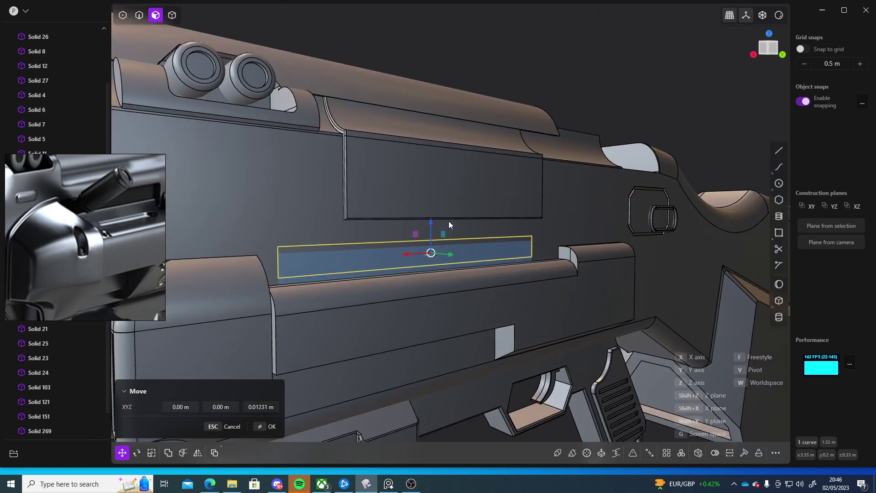
pyautogui.moveTo(433, 221); pyautogui.dragTo(432, 218)
pyautogui.press('Return')
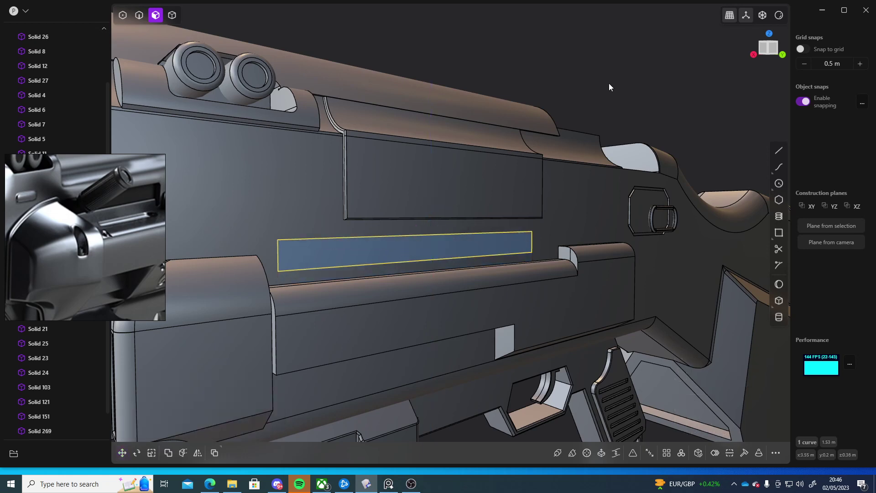
# Shift the rectangle about -0.038 m along X so its rear end lines up with the panel above
pyautogui.moveTo(608, 83); pyautogui.dragTo(401, 187, button='middle')
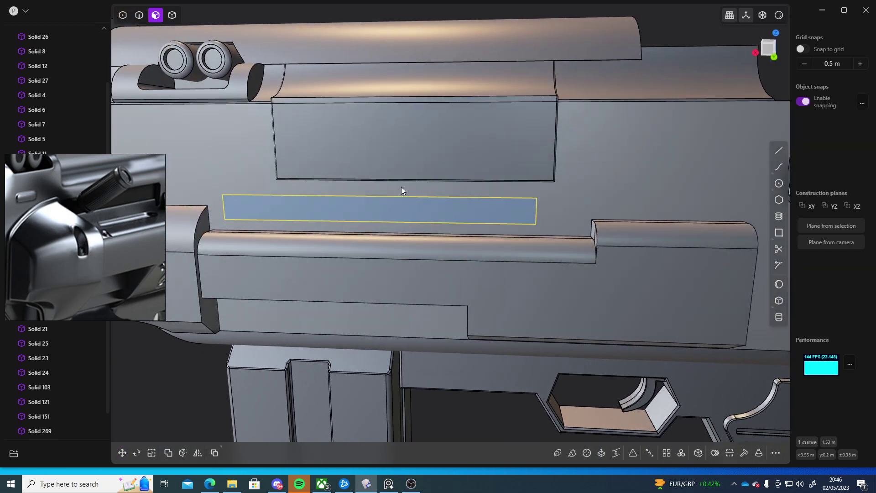
pyautogui.press('g')
pyautogui.press('x')
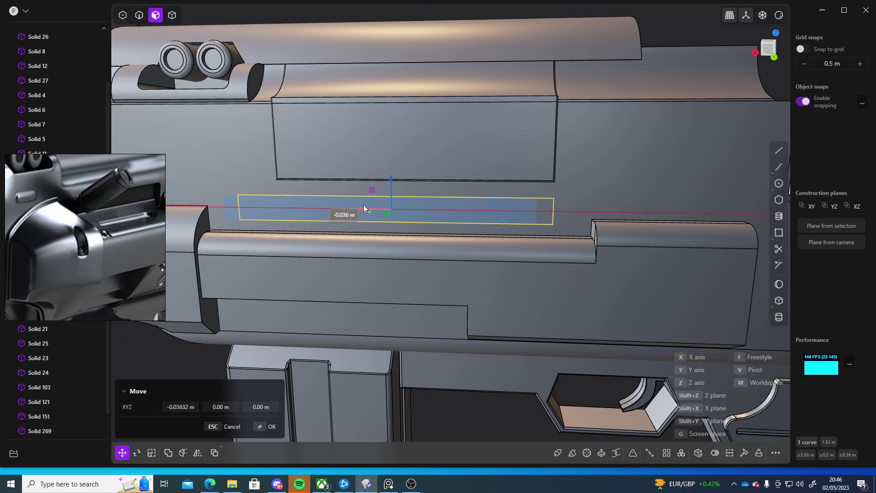
pyautogui.moveTo(363, 205); pyautogui.dragTo(365, 204)
pyautogui.keyDown('shift'); pyautogui.moveTo(526, 202); pyautogui.dragTo(455, 197, button='middle'); pyautogui.keyUp('shift')
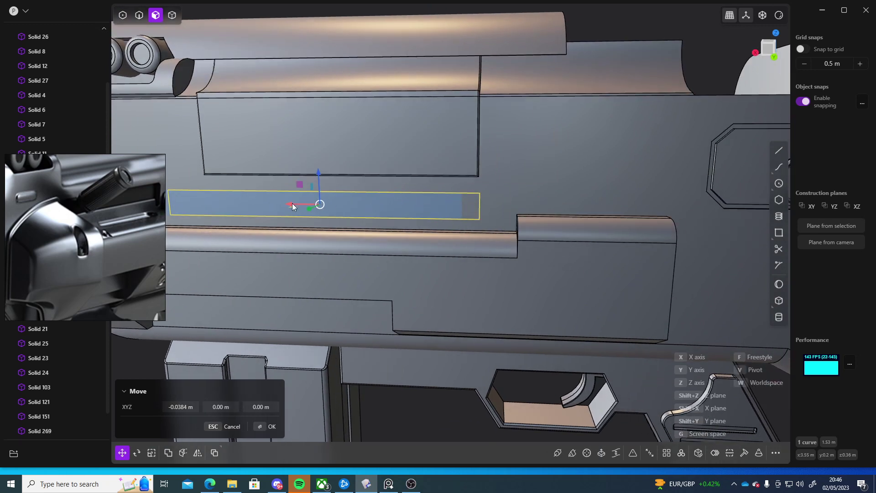
pyautogui.rightClick(696, 71)
pyautogui.keyDown('shift'); pyautogui.moveTo(425, 187); pyautogui.dragTo(364, 234, button='middle'); pyautogui.keyUp('shift')
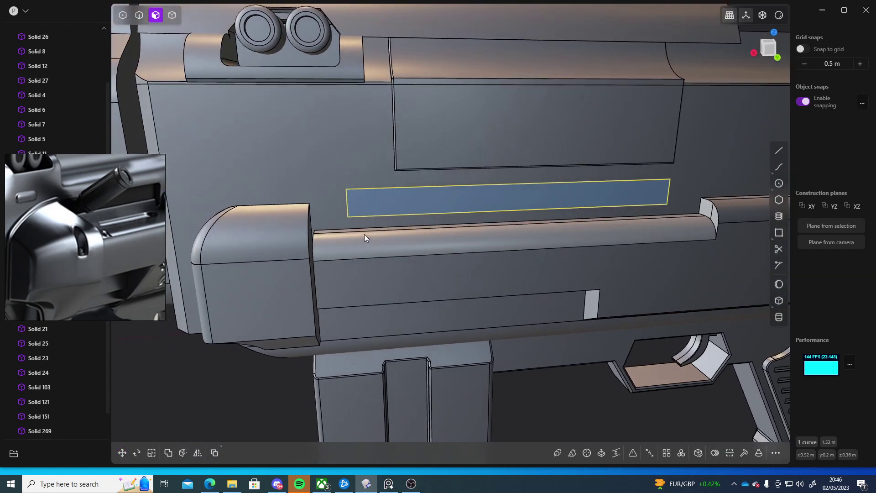
# Move the rectangle's two front vertices about -0.098 m along X to line up with the panel's front edge
pyautogui.press('2')
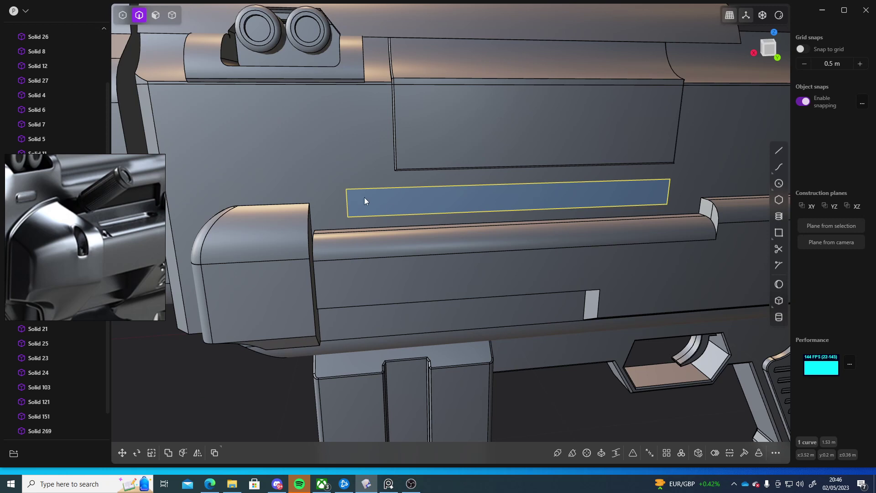
pyautogui.click(369, 218)
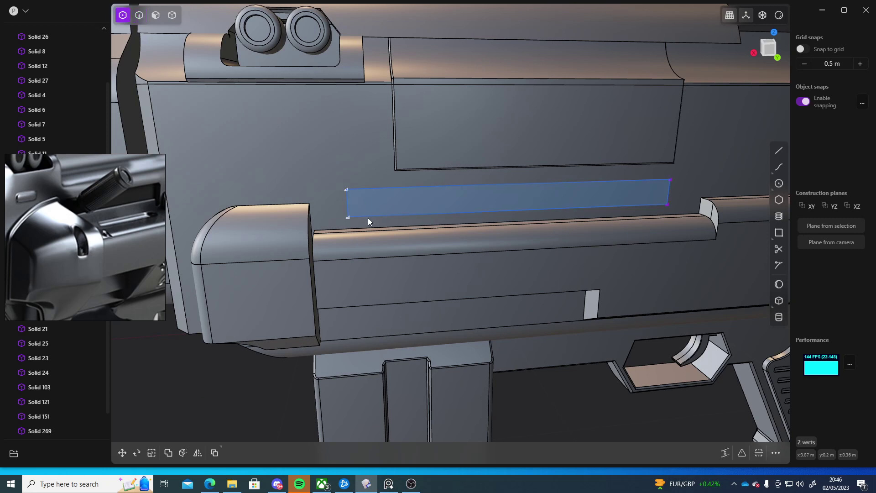
pyautogui.press('g')
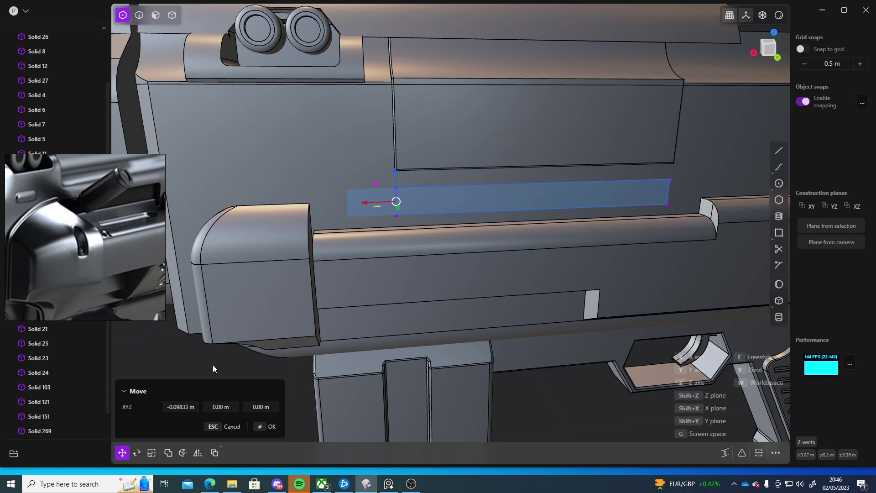
pyautogui.press('Escape')
pyautogui.moveTo(228, 355); pyautogui.dragTo(321, 306, button='middle')
pyautogui.scroll(6, 353, 309)
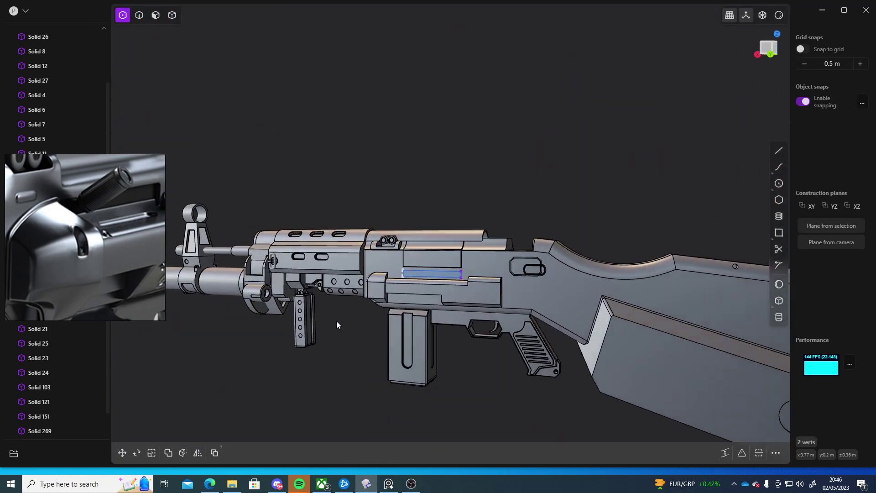
pyautogui.scroll(8, 385, 269)
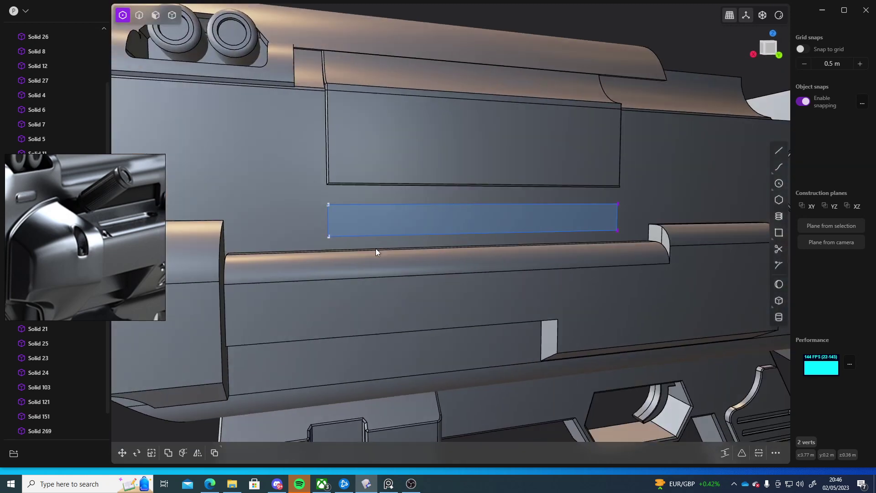
pyautogui.moveTo(376, 248); pyautogui.dragTo(423, 291, button='middle')
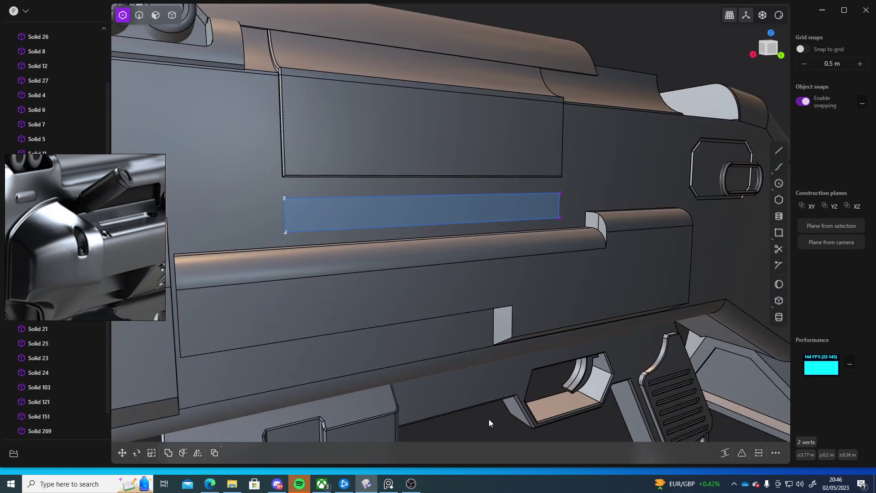
pyautogui.moveTo(490, 420); pyautogui.dragTo(482, 361, button='middle')
pyautogui.click(484, 401)
# Draw a small downward-bulging arc from the rectangle's lower front corner to a nearby point on its lower edge
pyautogui.moveTo(481, 405); pyautogui.dragTo(397, 306, button='middle')
pyautogui.scroll(3, 402, 279)
pyautogui.scroll(-3, 367, 284)
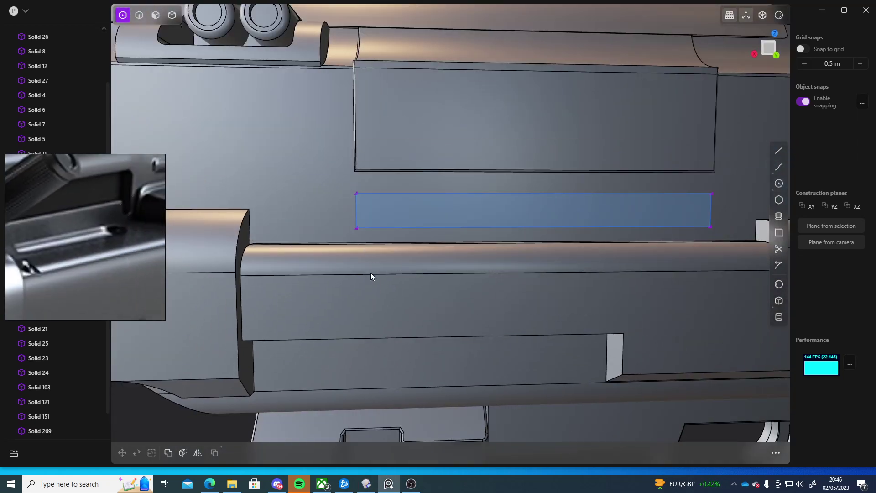
pyautogui.scroll(3, 329, 205)
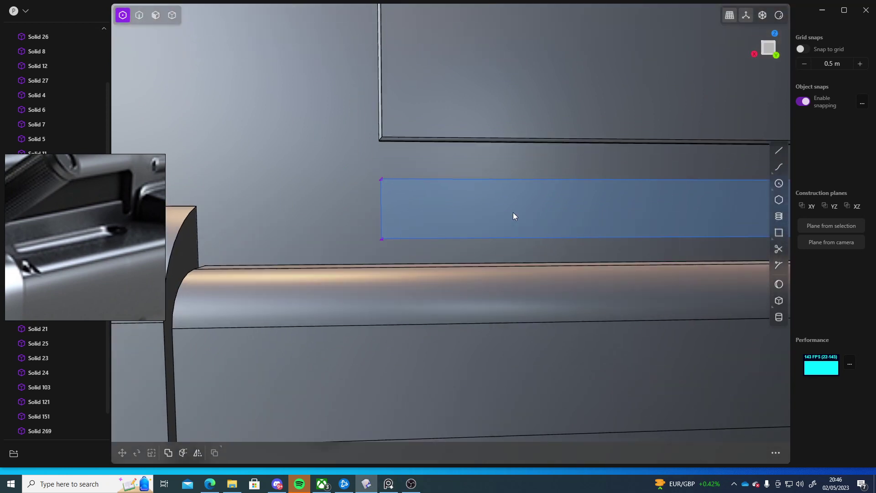
pyautogui.scroll(2, 371, 158)
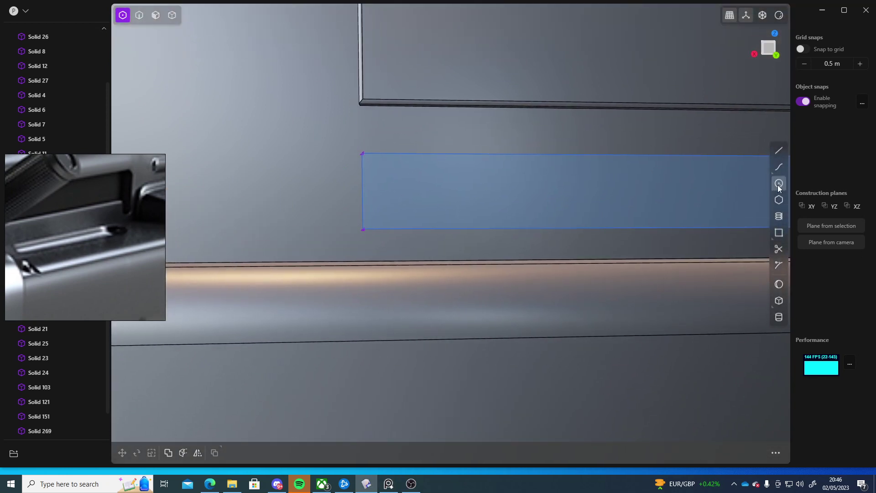
pyautogui.moveTo(775, 187)
pyautogui.click(760, 212)
pyautogui.click(363, 229)
pyautogui.click(393, 231)
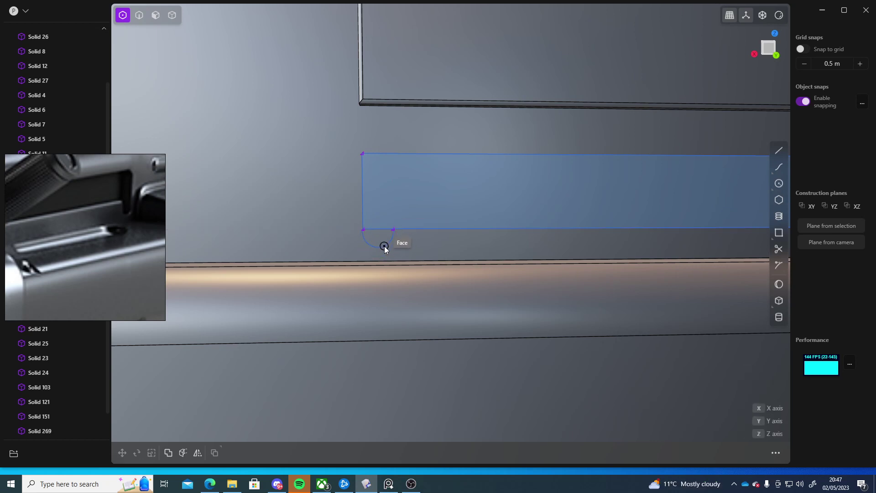
pyautogui.click(384, 246)
# Place a copy of the arc at the rectangle's other end along X, aligning its end with the lower rear corner
pyautogui.scroll(-5, 422, 207)
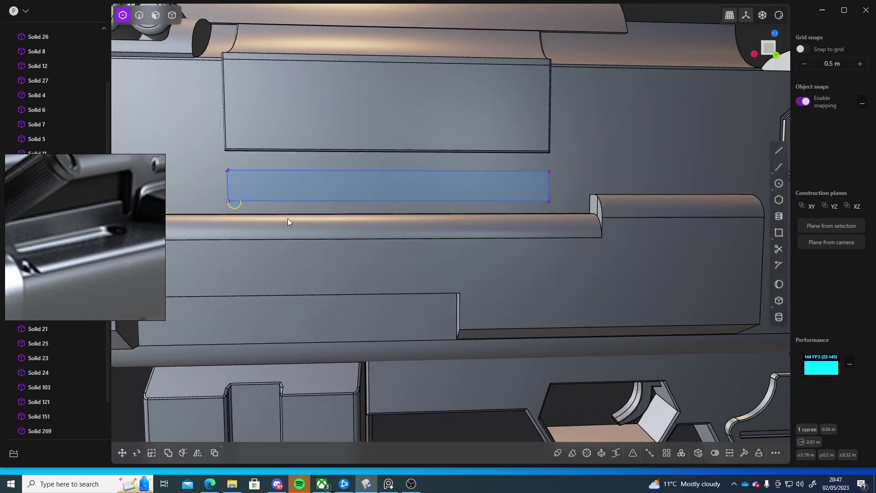
pyautogui.press('g')
pyautogui.moveTo(201, 202); pyautogui.dragTo(485, 208)
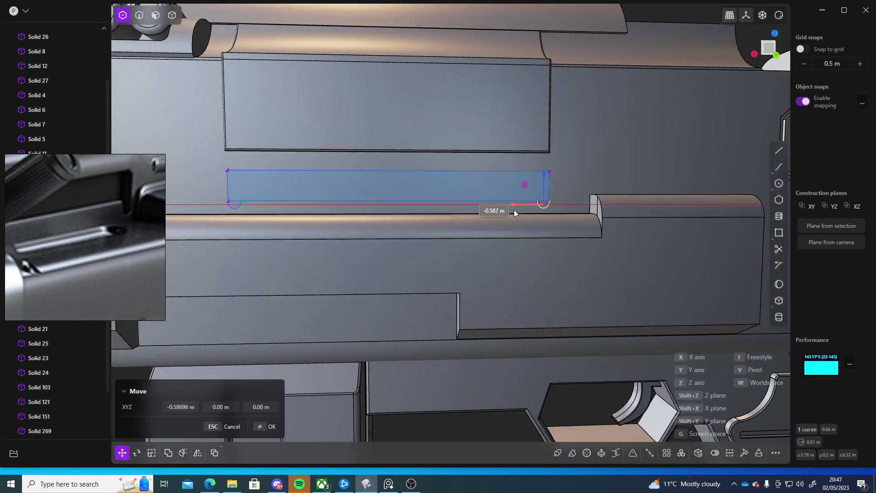
pyautogui.scroll(5, 514, 209)
pyautogui.scroll(2, 407, 201)
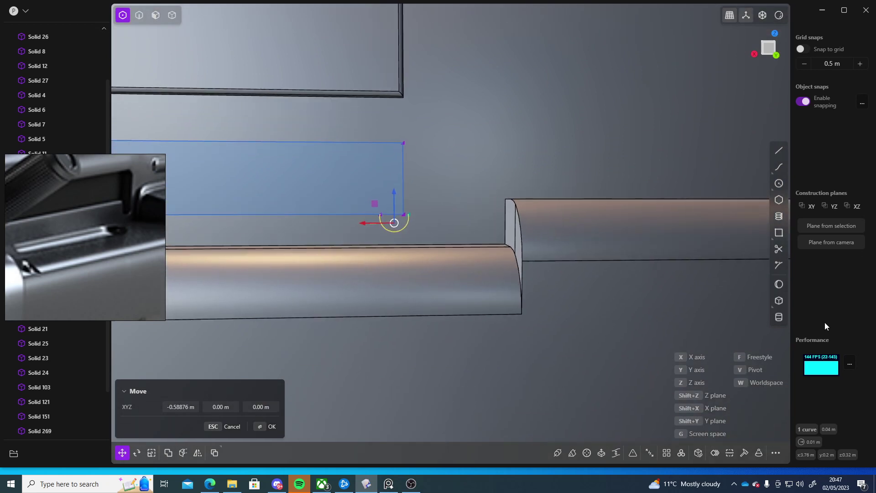
pyautogui.click(357, 220)
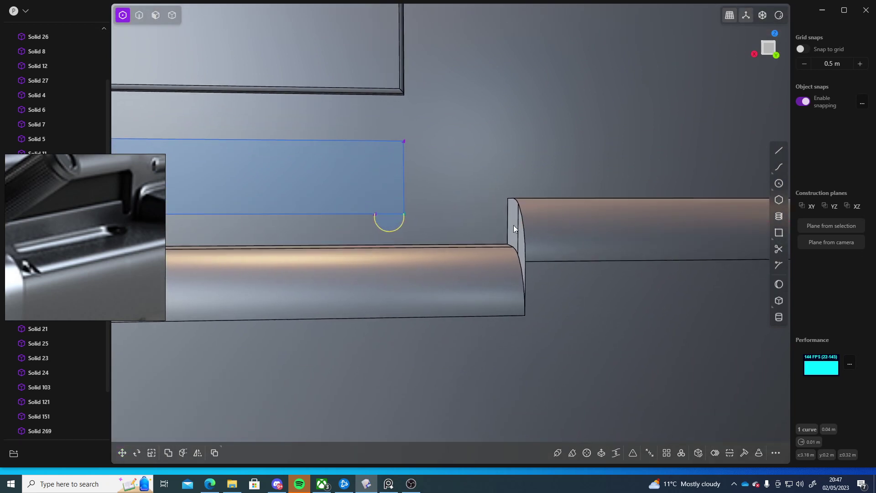
# Trim away the rectangle's lower edge segments across both arcs, merging the rounded tabs into one profile
pyautogui.click(778, 248)
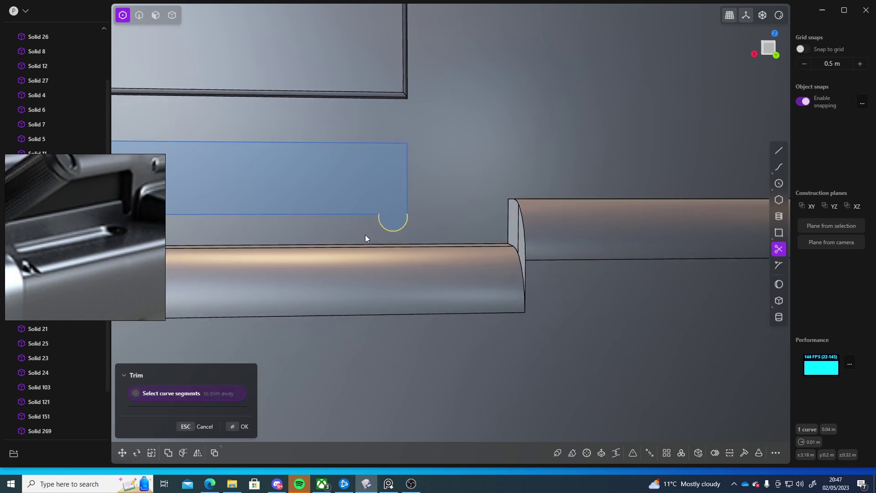
pyautogui.scroll(-6, 366, 219)
pyautogui.scroll(4, 500, 213)
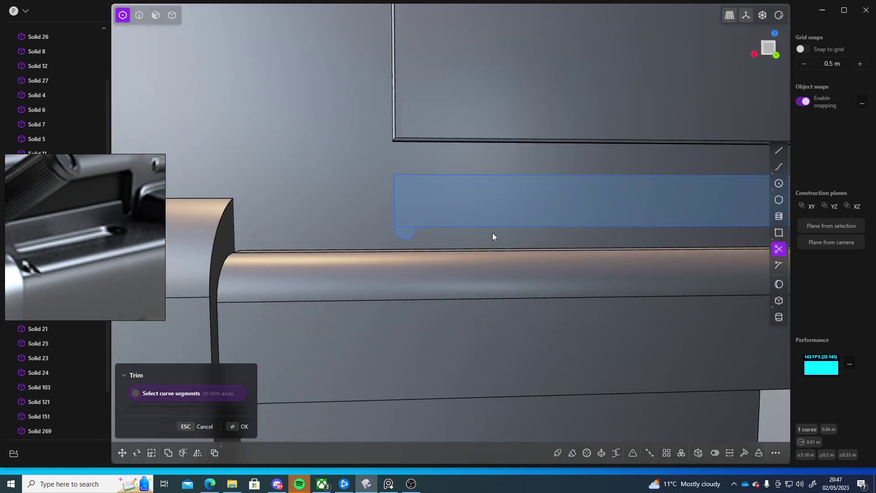
pyautogui.scroll(-4, 451, 240)
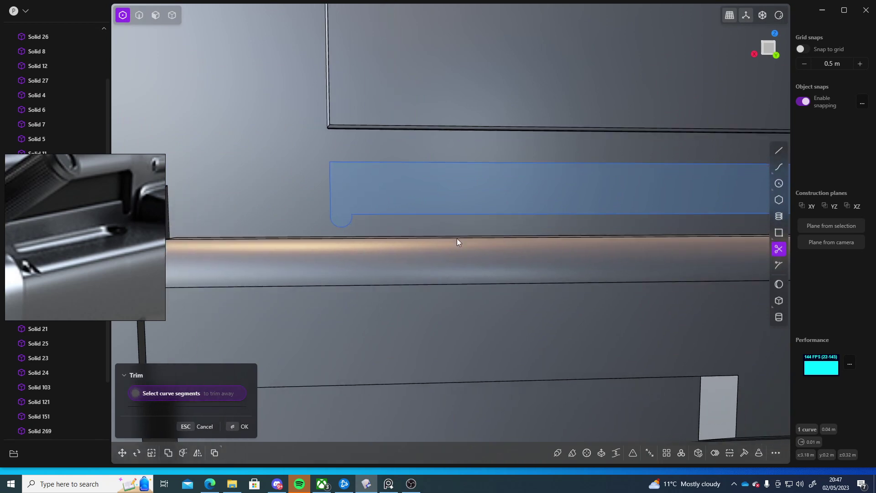
pyautogui.scroll(-3, 485, 258)
pyautogui.press('Escape')
# Extrude the tabbed profile outward from the rifle's side by about 0.025 m as a separate solid
pyautogui.press('3')
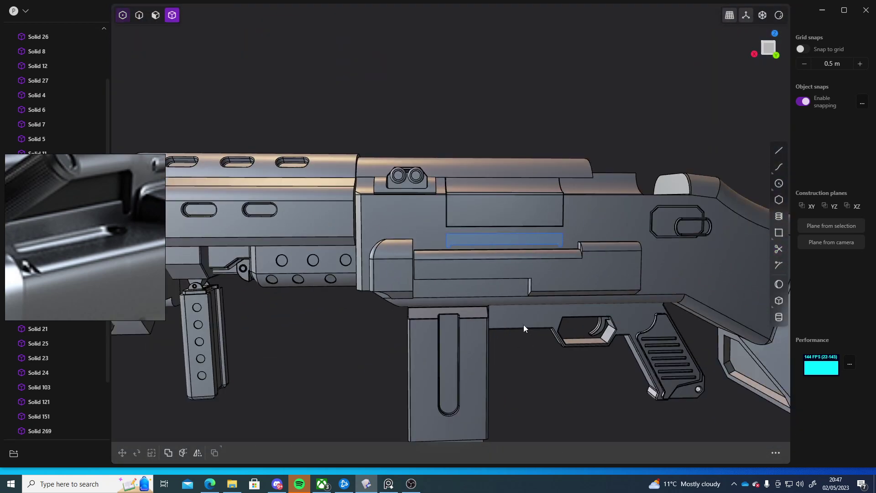
pyautogui.click(506, 237)
pyautogui.press('e')
pyautogui.moveTo(505, 237); pyautogui.dragTo(631, 377, button='middle')
pyautogui.scroll(-4, 511, 294)
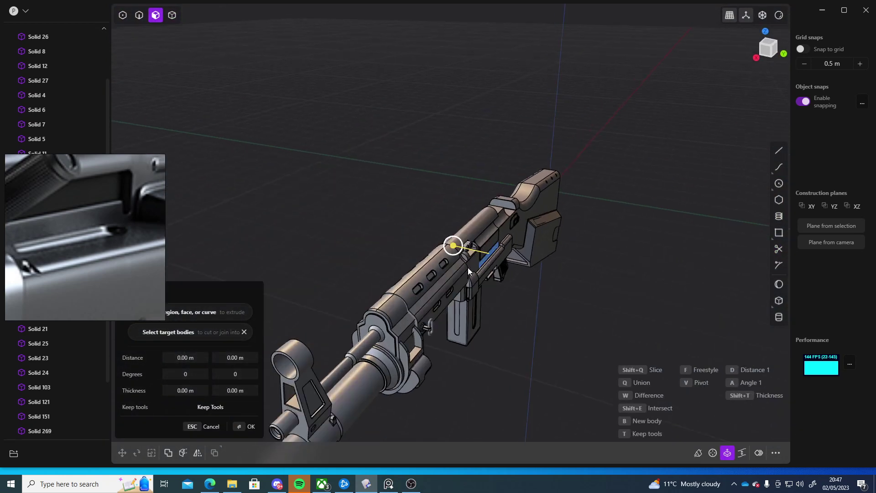
pyautogui.scroll(7, 451, 267)
pyautogui.moveTo(597, 278); pyautogui.dragTo(411, 193, button='middle')
pyautogui.moveTo(413, 176)
pyautogui.mouseDown()
pyautogui.moveTo(403, 173)
pyautogui.moveTo(435, 180)
pyautogui.moveTo(427, 182)
pyautogui.mouseUp()
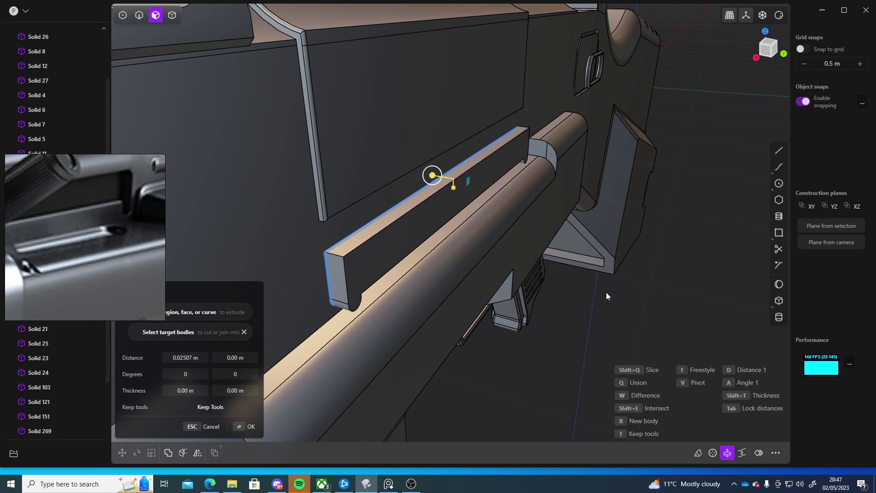
pyautogui.press('Return')
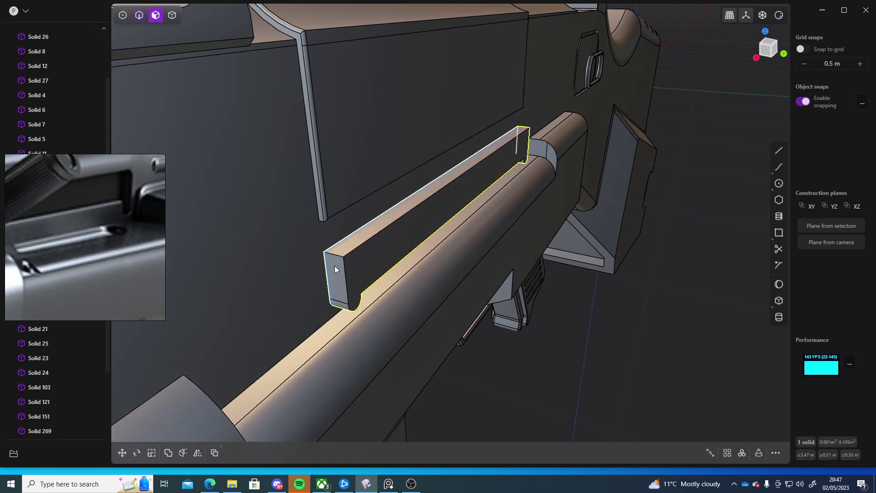
# Fillet the tabbed strip's two upper end corner edges with a radius of about 0.014 m
pyautogui.press('2')
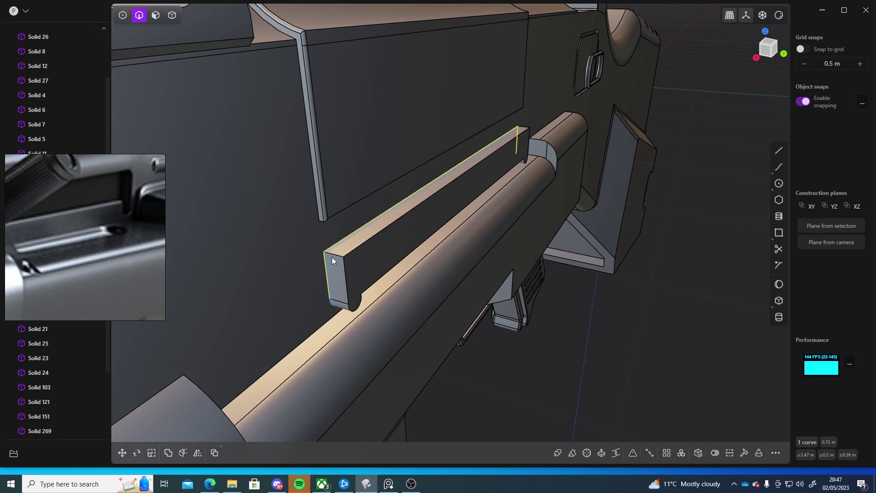
pyautogui.moveTo(332, 259); pyautogui.dragTo(437, 220, button='middle')
pyautogui.click(348, 177)
pyautogui.press('f')
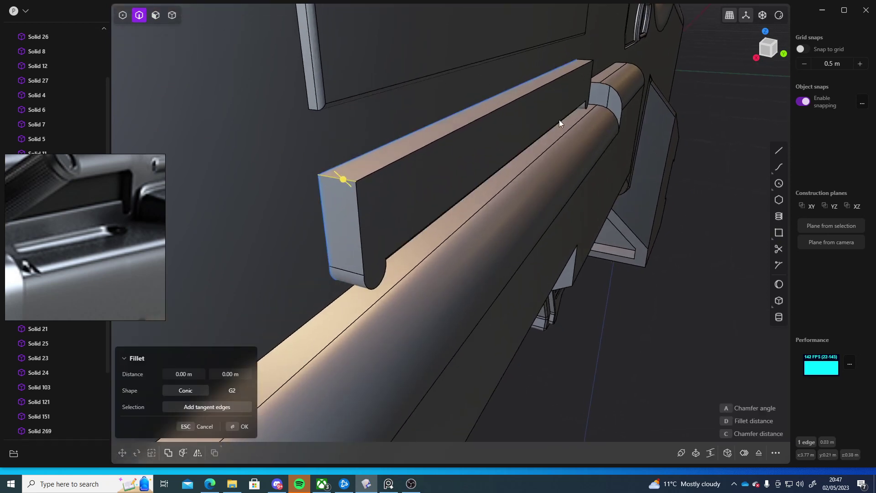
pyautogui.moveTo(560, 120); pyautogui.dragTo(573, 111, button='middle')
pyautogui.click(568, 85)
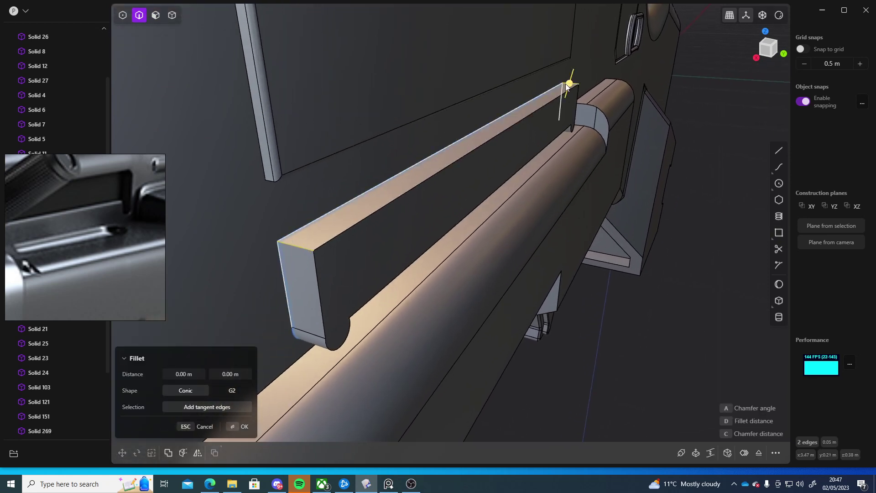
pyautogui.moveTo(567, 84); pyautogui.dragTo(569, 79)
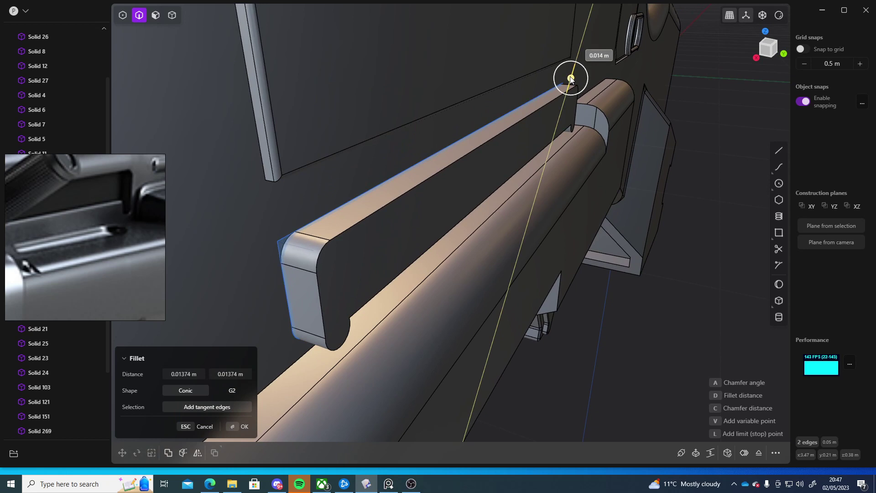
pyautogui.press('Return')
# Delete the leftover construction curves used for the tabbed strip
pyautogui.scroll(-2, 58, 400)
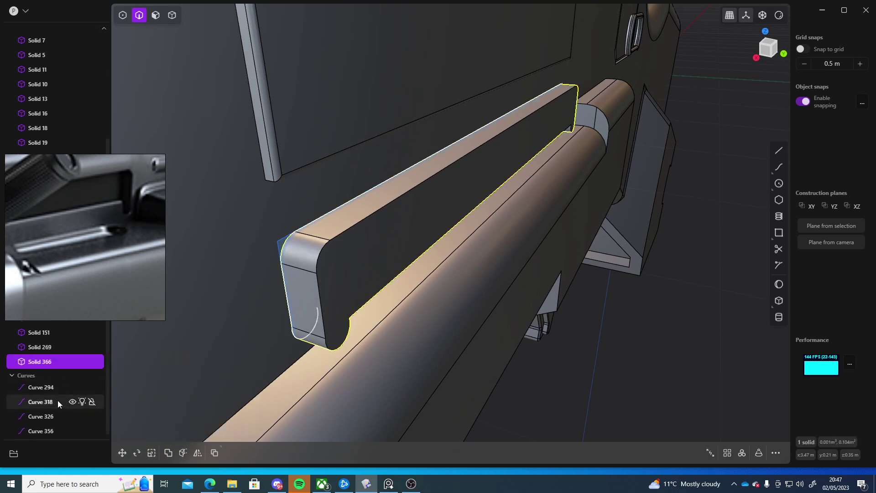
pyautogui.click(58, 400)
pyautogui.keyDown('shift'); pyautogui.click(48, 430); pyautogui.keyUp('shift')
pyautogui.press('Delete')
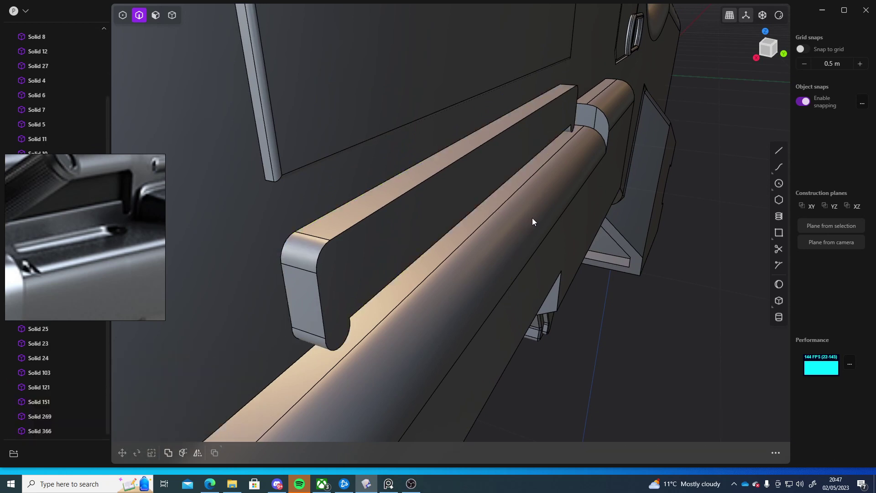
# Move the tabbed strip inward along Y by about 0.0088 m, sinking it into the rifle's side
pyautogui.press('4')
pyautogui.click(376, 220)
pyautogui.press('g')
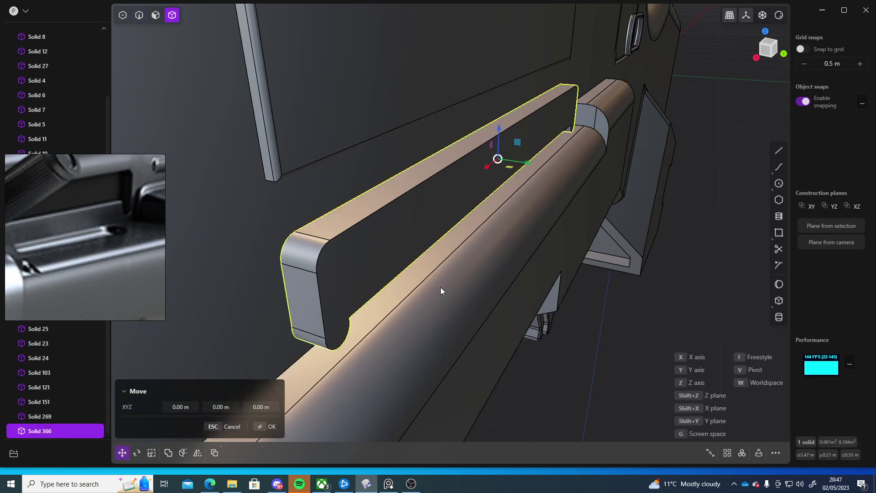
pyautogui.moveTo(527, 162); pyautogui.dragTo(441, 235)
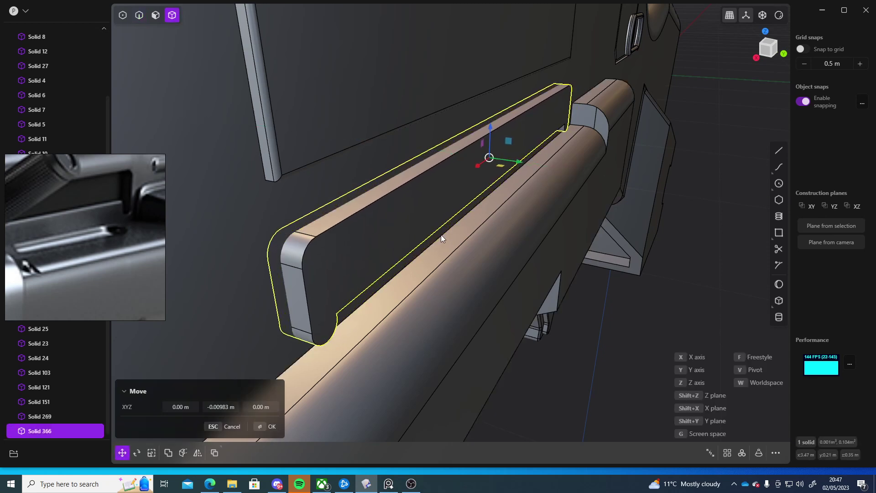
pyautogui.moveTo(441, 235); pyautogui.dragTo(497, 206, button='middle')
pyautogui.scroll(-3, 360, 295)
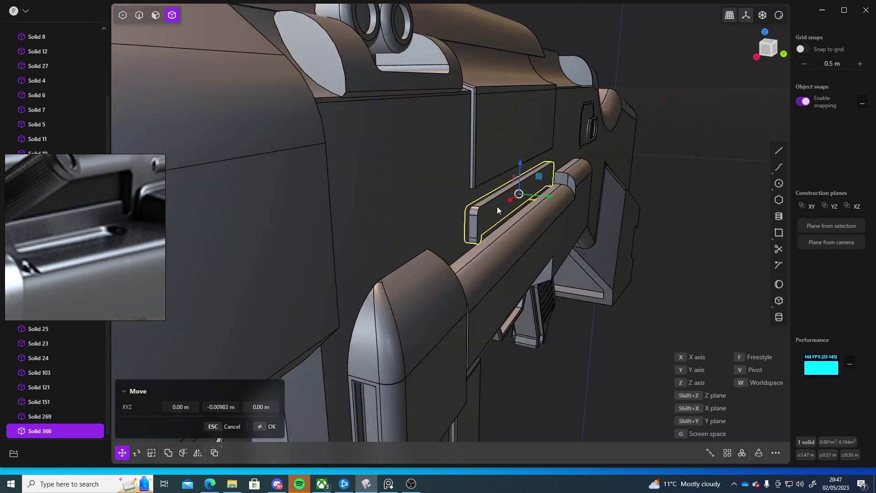
pyautogui.scroll(3, 497, 210)
pyautogui.moveTo(569, 184); pyautogui.dragTo(571, 186)
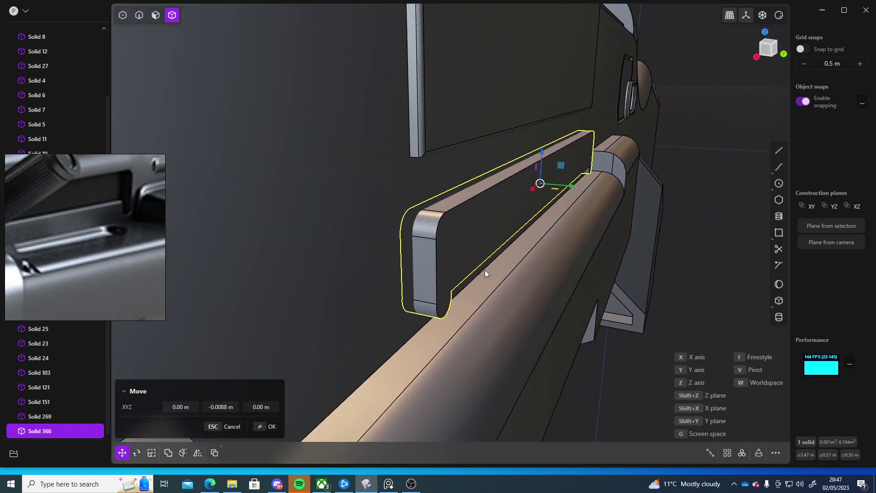
pyautogui.scroll(-10, 486, 270)
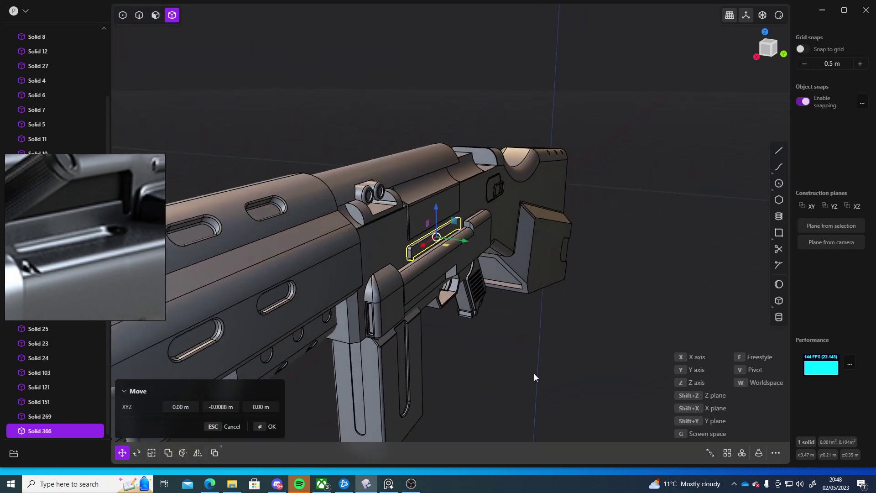
pyautogui.press('Return')
# Offset the tabbed strip's upper face upward by about 0.012 m to make the strip taller
pyautogui.moveTo(480, 345); pyautogui.dragTo(476, 319, button='middle')
pyautogui.scroll(2, 476, 319)
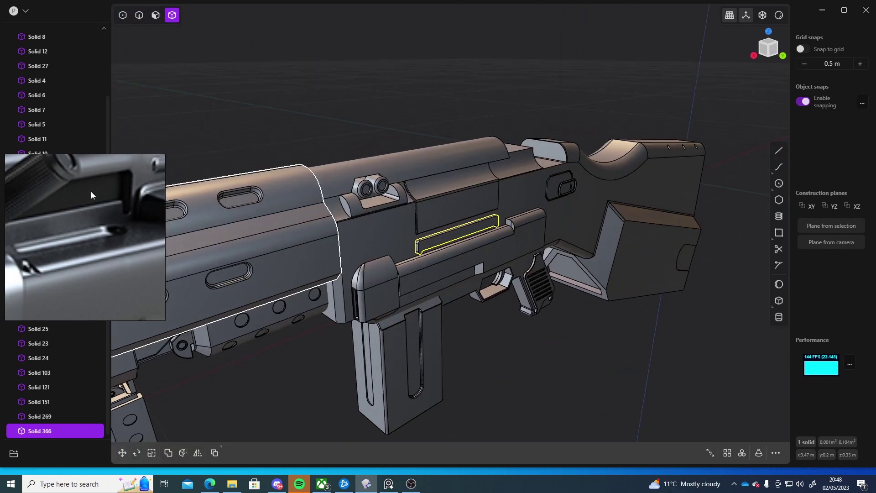
pyautogui.moveTo(539, 255); pyautogui.dragTo(493, 256, button='middle')
pyautogui.scroll(5, 467, 246)
pyautogui.scroll(3, 475, 214)
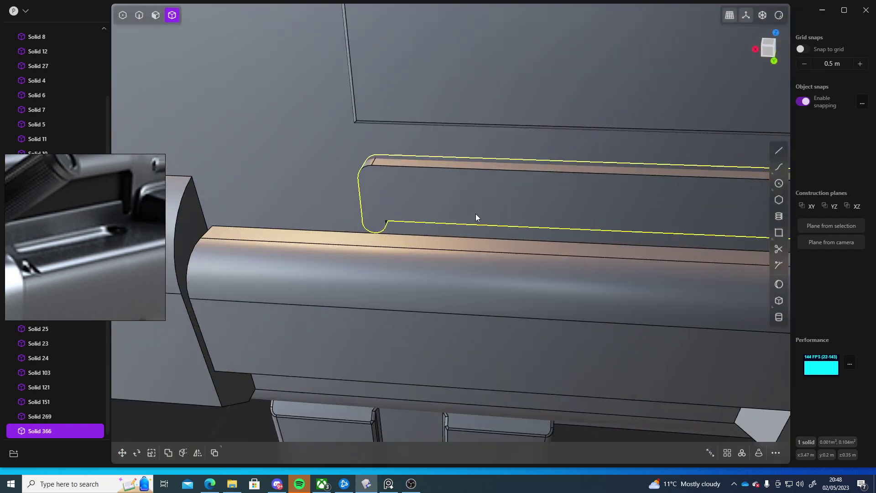
pyautogui.keyDown('shift'); pyautogui.moveTo(476, 214); pyautogui.dragTo(505, 231, button='middle'); pyautogui.keyUp('shift')
pyautogui.press('3')
pyautogui.click(324, 256)
pyautogui.moveTo(413, 193); pyautogui.dragTo(415, 179)
pyautogui.scroll(-3, 493, 221)
pyautogui.moveTo(513, 263); pyautogui.dragTo(444, 212, button='middle')
pyautogui.scroll(-5, 509, 259)
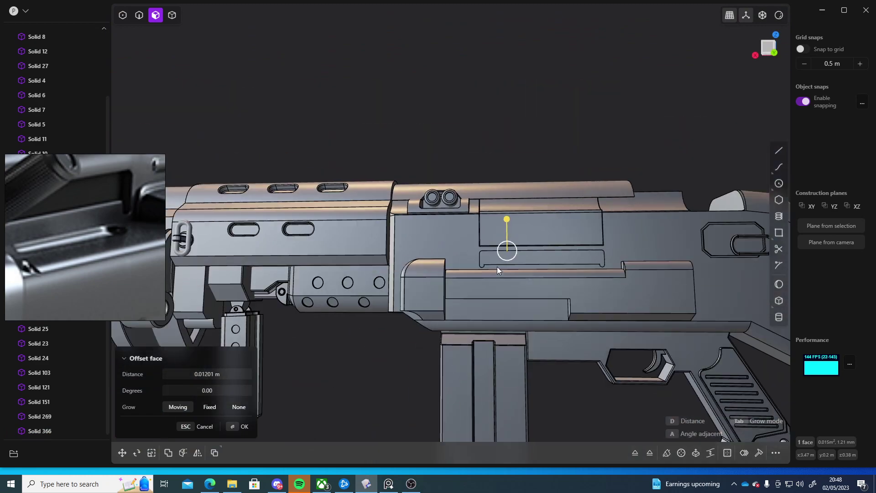
pyautogui.moveTo(496, 266); pyautogui.dragTo(466, 208, button='middle')
pyautogui.press('Return')
# Examine the tabbed strip and surrounding receiver parts from several angles against the reference image
pyautogui.press('4')
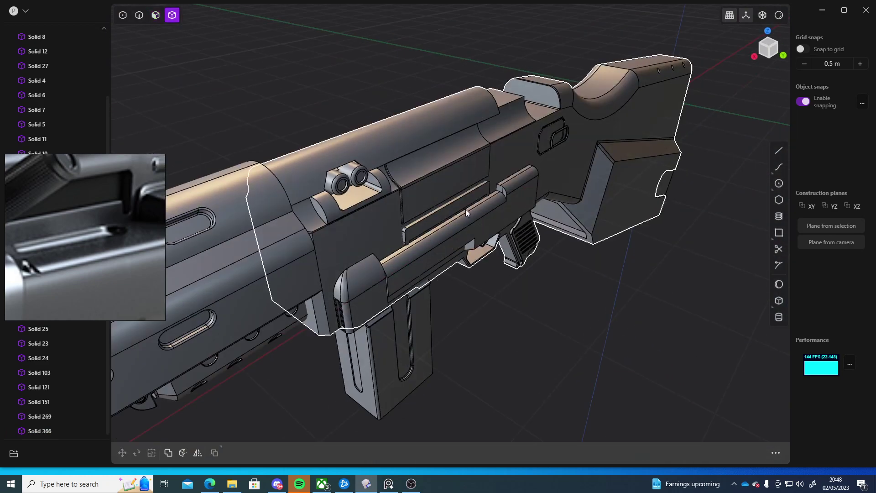
pyautogui.scroll(5, 465, 209)
pyautogui.click(516, 244)
pyautogui.moveTo(515, 244); pyautogui.dragTo(529, 226, button='middle')
pyautogui.scroll(-5, 530, 227)
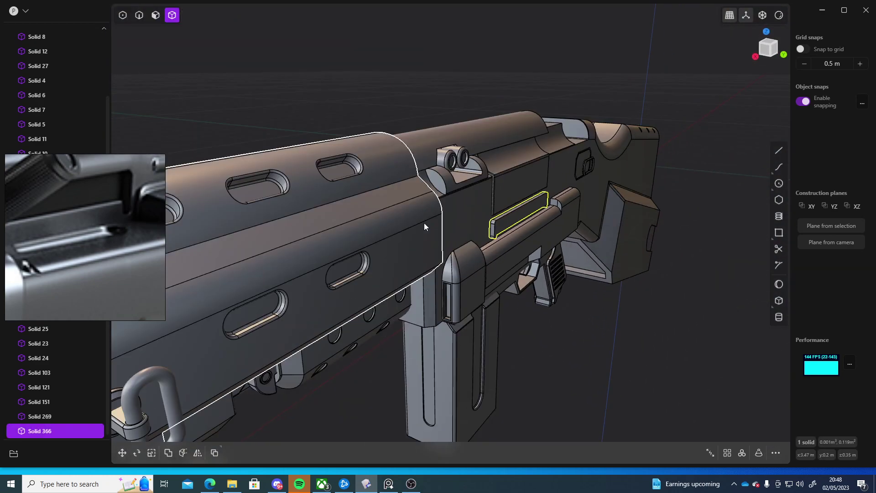
pyautogui.moveTo(425, 227); pyautogui.dragTo(772, 141, button='middle')
pyautogui.click(393, 219)
pyautogui.click(409, 214)
pyautogui.keyDown('shift'); pyautogui.click(412, 220); pyautogui.keyUp('shift')
pyautogui.click(479, 178)
pyautogui.scroll(3, 406, 150)
pyautogui.scroll(-3, 450, 198)
pyautogui.moveTo(450, 198); pyautogui.dragTo(580, 122, button='middle')
# From the left view, draw a vertical line about 4.21 m long through the rifle's centre, extending above and below it
pyautogui.click(773, 52)
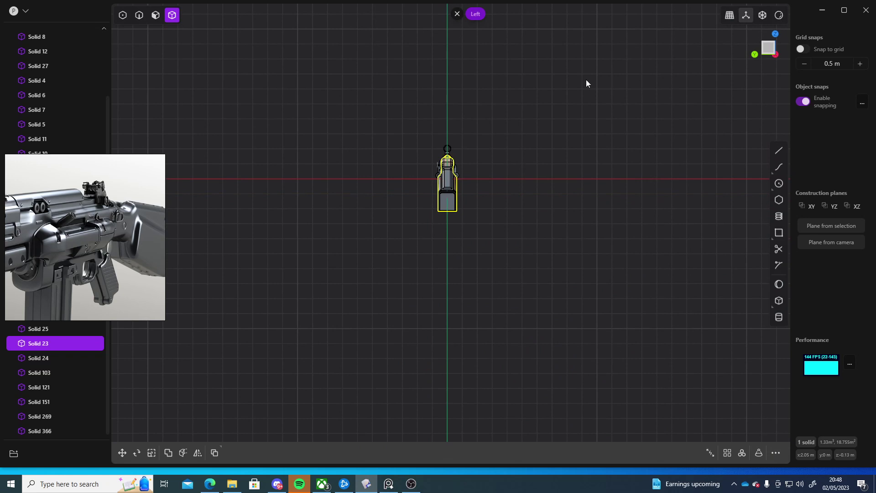
pyautogui.keyDown('shift'); pyautogui.moveTo(515, 79); pyautogui.dragTo(475, 195, button='middle'); pyautogui.keyUp('shift')
pyautogui.click(495, 192)
pyautogui.scroll(5, 404, 216)
pyautogui.keyDown('shift'); pyautogui.moveTo(583, 378); pyautogui.dragTo(555, 143, button='middle'); pyautogui.keyUp('shift')
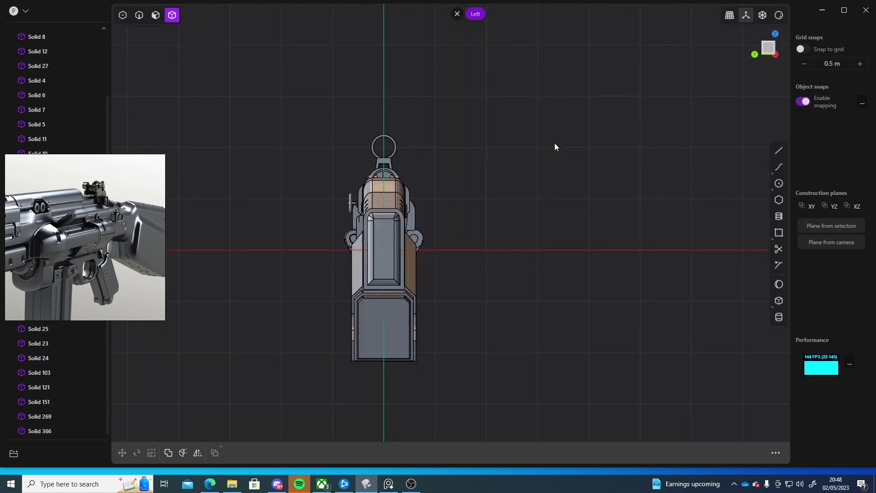
pyautogui.scroll(-2, 534, 155)
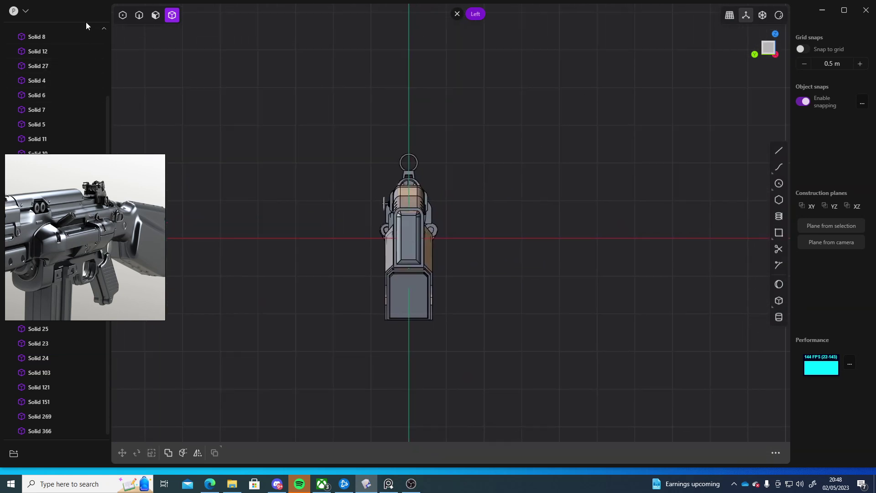
pyautogui.click(779, 151)
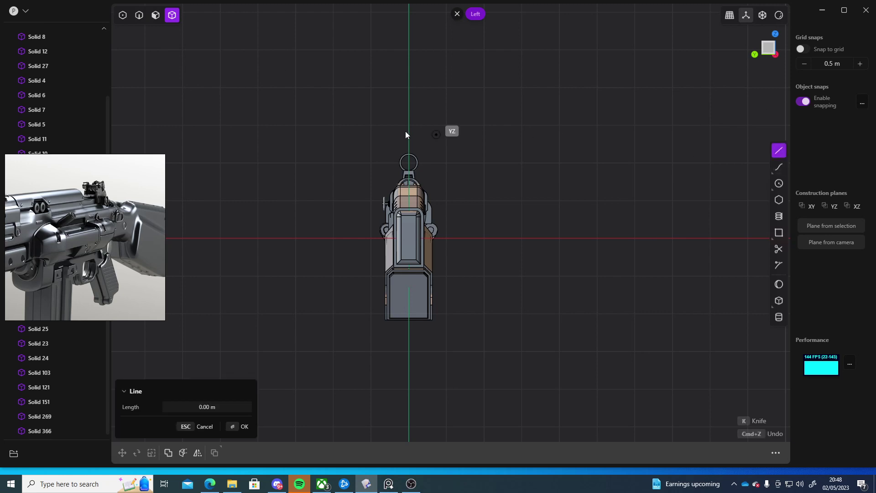
pyautogui.click(409, 104)
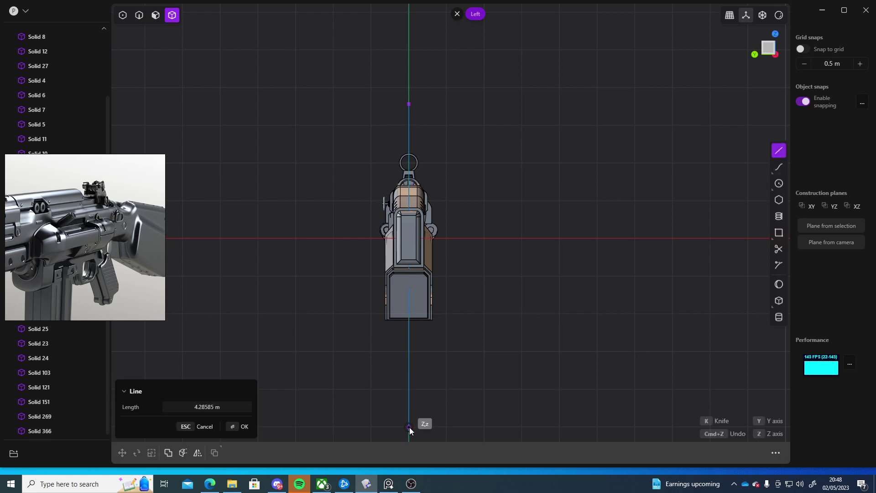
pyautogui.click(429, 391)
pyautogui.moveTo(559, 257); pyautogui.dragTo(426, 311, button='middle')
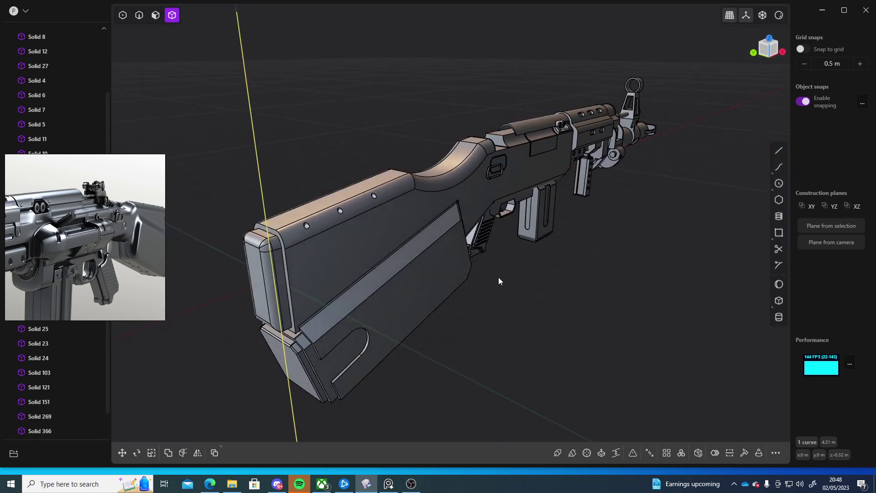
# Cut the main rifle body in half lengthwise with the vertical centre line
pyautogui.moveTo(499, 280); pyautogui.dragTo(510, 313, button='middle')
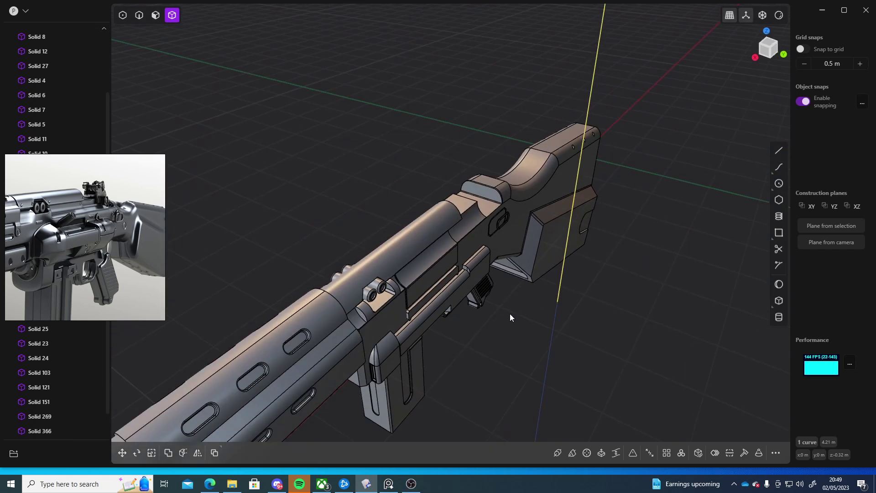
pyautogui.click(530, 180)
pyautogui.hotkey('ctrl', 'x')
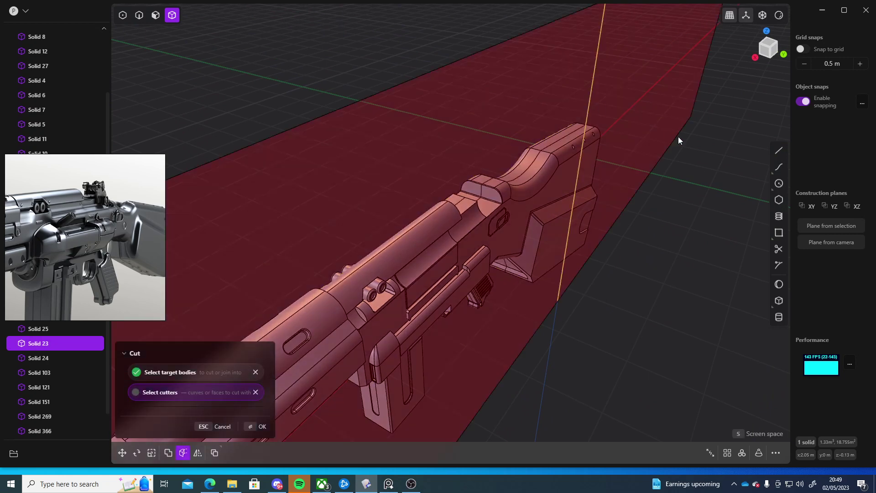
pyautogui.press('Return')
pyautogui.moveTo(622, 266); pyautogui.dragTo(421, 173, button='middle')
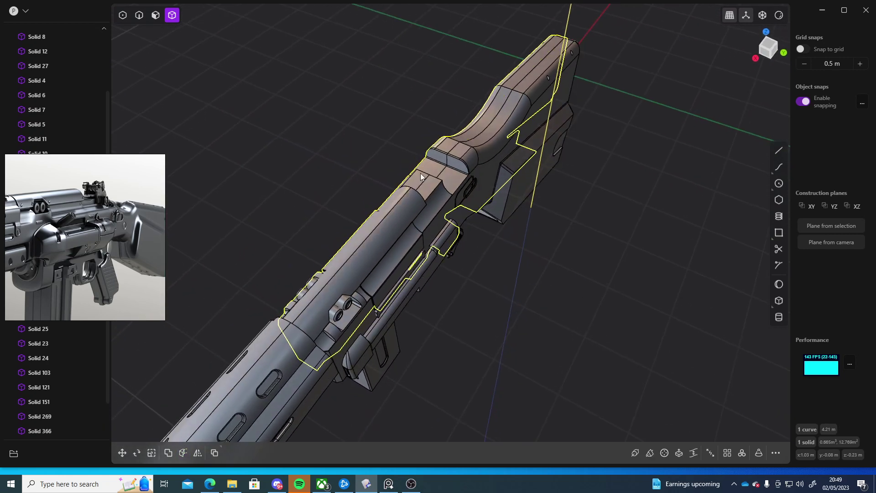
# Remove the cutting line and the body half on the side without the rail
pyautogui.moveTo(485, 233); pyautogui.dragTo(586, 239, button='middle')
pyautogui.click(529, 237)
pyautogui.click(430, 221)
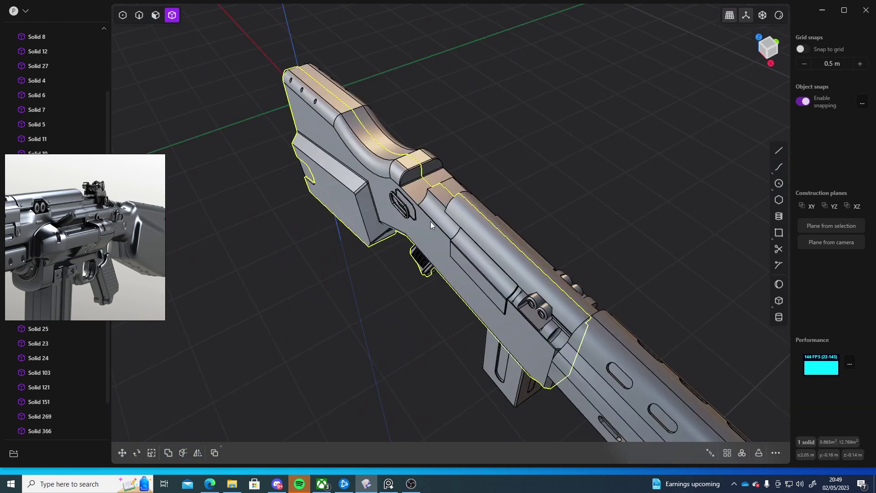
pyautogui.click(561, 195)
# Mirror the remaining body half across the rifle's central lengthwise plane to restore the opposite side
pyautogui.moveTo(562, 195); pyautogui.dragTo(443, 135, button='middle')
pyautogui.click(497, 216)
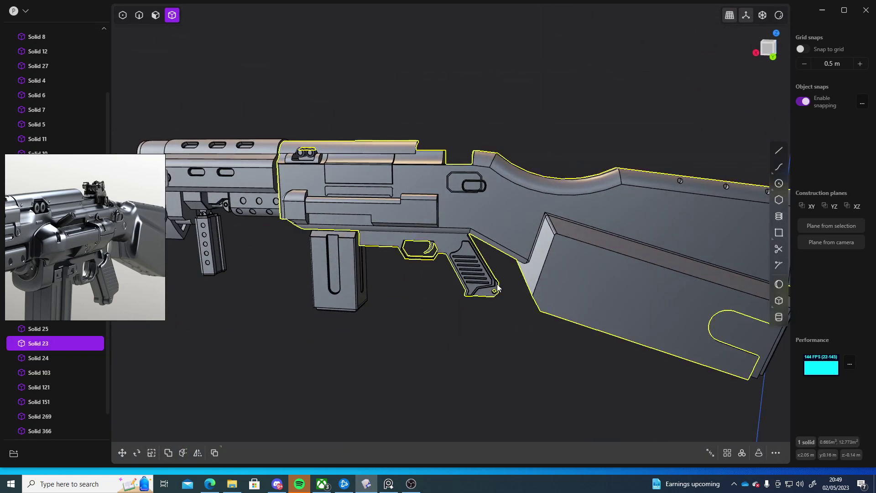
pyautogui.moveTo(497, 287); pyautogui.dragTo(479, 319, button='middle')
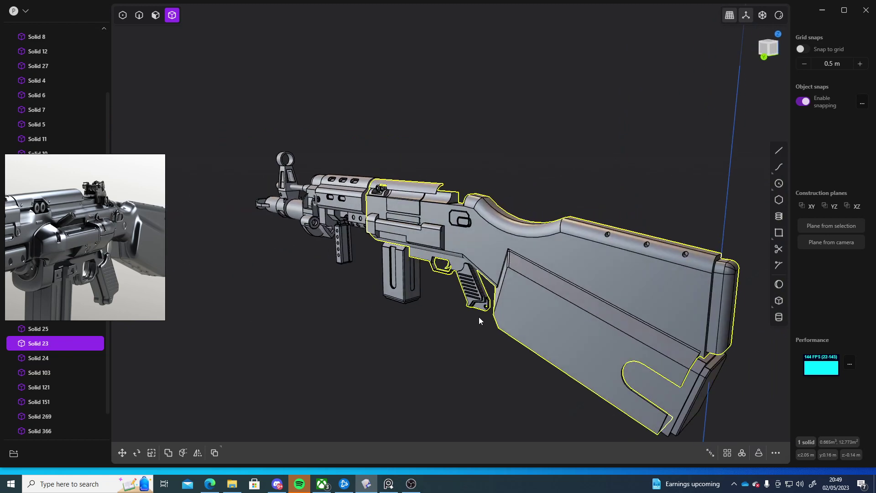
pyautogui.hotkey('alt', 'x')
pyautogui.moveTo(500, 350); pyautogui.dragTo(382, 151, button='middle')
pyautogui.click(450, 152)
pyautogui.rightClick(568, 195)
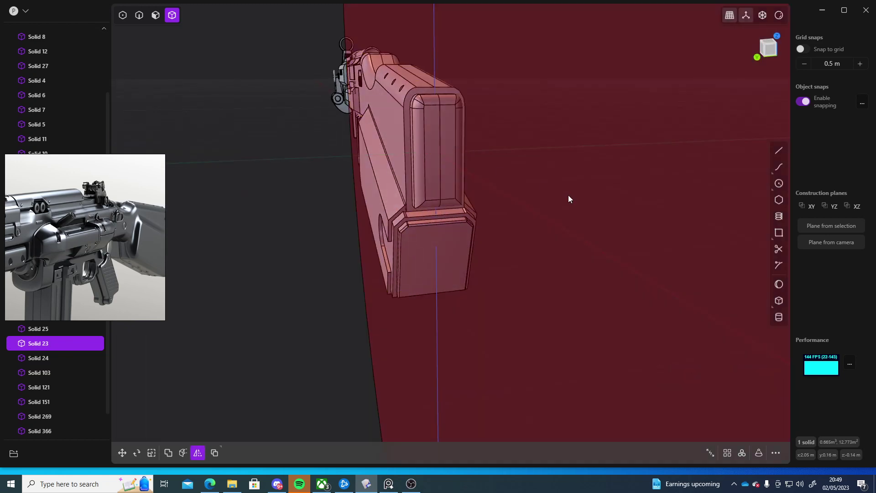
pyautogui.moveTo(498, 259); pyautogui.dragTo(464, 277, button='middle')
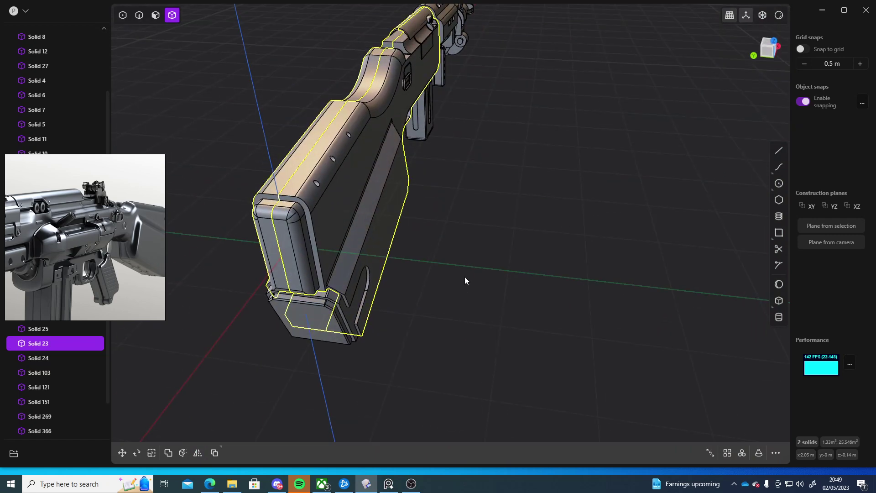
# Join the two mirrored halves of the rifle body into one solid with a Boolean union
pyautogui.click(439, 258)
pyautogui.click(306, 222)
pyautogui.keyDown('shift'); pyautogui.click(285, 247); pyautogui.keyUp('shift')
pyautogui.press('q')
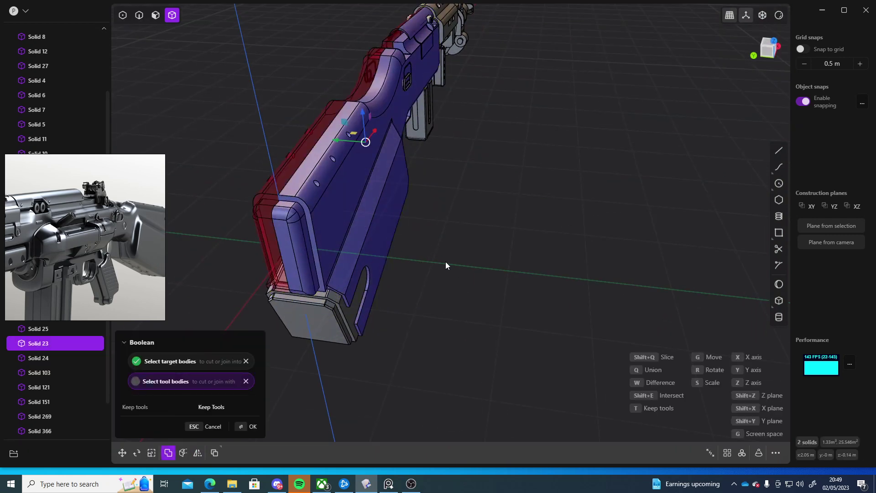
pyautogui.press('q')
pyautogui.rightClick(520, 234)
pyautogui.click(521, 236)
# Cut the tabbed strip's shape out of the rifle body's side below the rectangular panel with a Boolean difference
pyautogui.moveTo(520, 236); pyautogui.dragTo(474, 346, button='middle')
pyautogui.scroll(5, 504, 291)
pyautogui.scroll(-3, 493, 314)
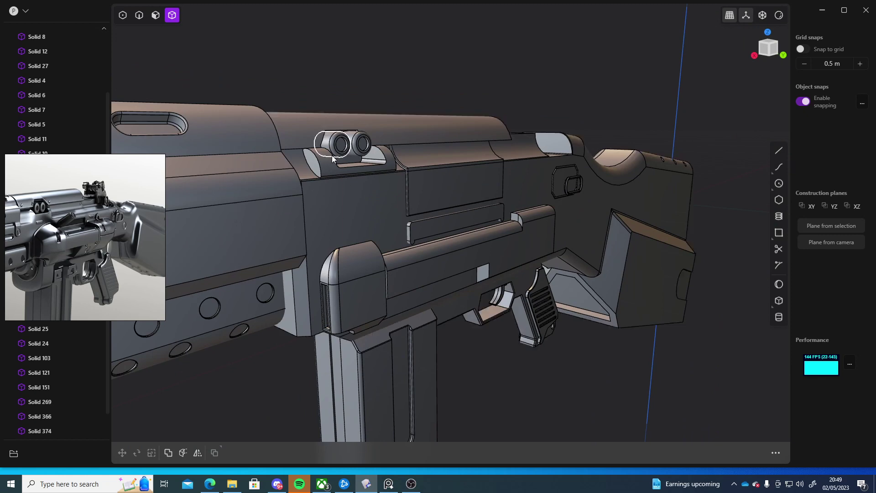
pyautogui.moveTo(332, 155); pyautogui.dragTo(273, 191, button='middle')
pyautogui.scroll(5, 272, 188)
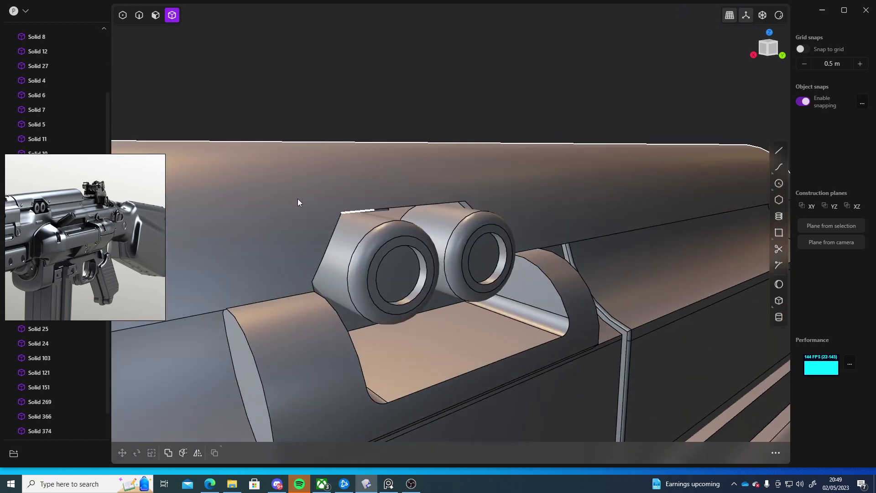
pyautogui.scroll(-5, 283, 191)
pyautogui.moveTo(349, 236); pyautogui.dragTo(333, 219, button='middle')
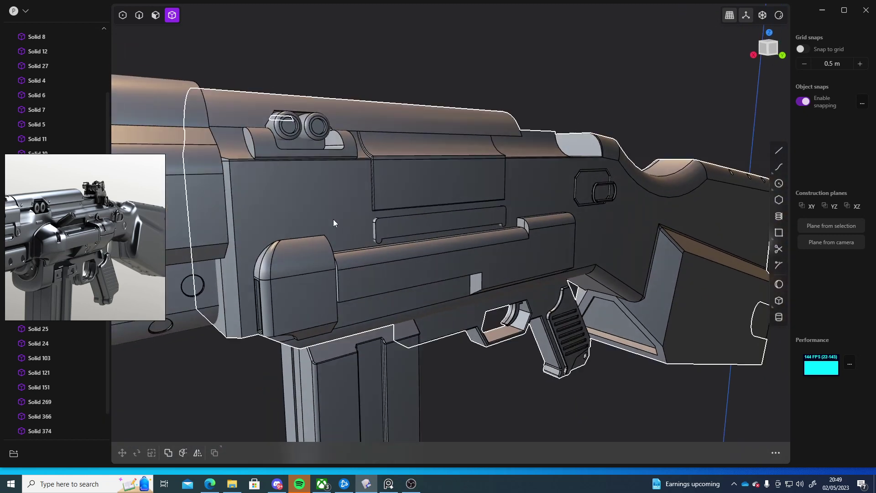
pyautogui.click(378, 221)
pyautogui.keyDown('shift'); pyautogui.click(401, 230); pyautogui.keyUp('shift')
pyautogui.press('q')
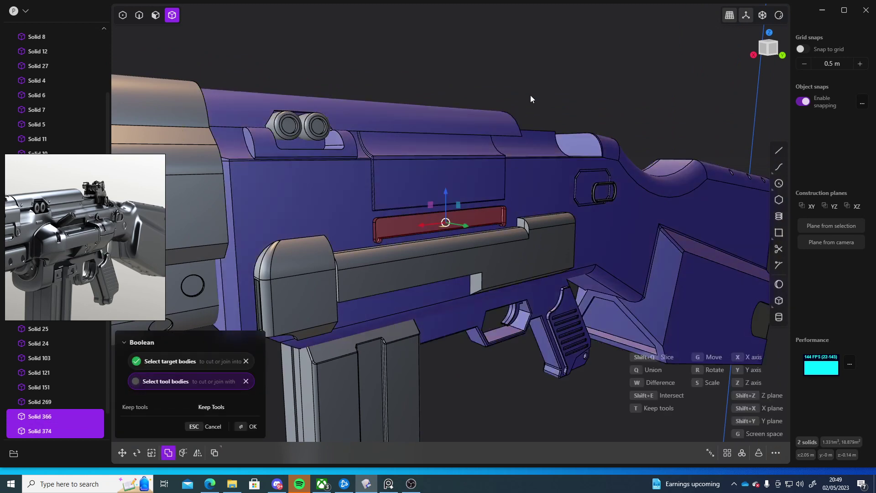
pyautogui.rightClick(539, 70)
pyautogui.click(542, 77)
pyautogui.scroll(-5, 526, 95)
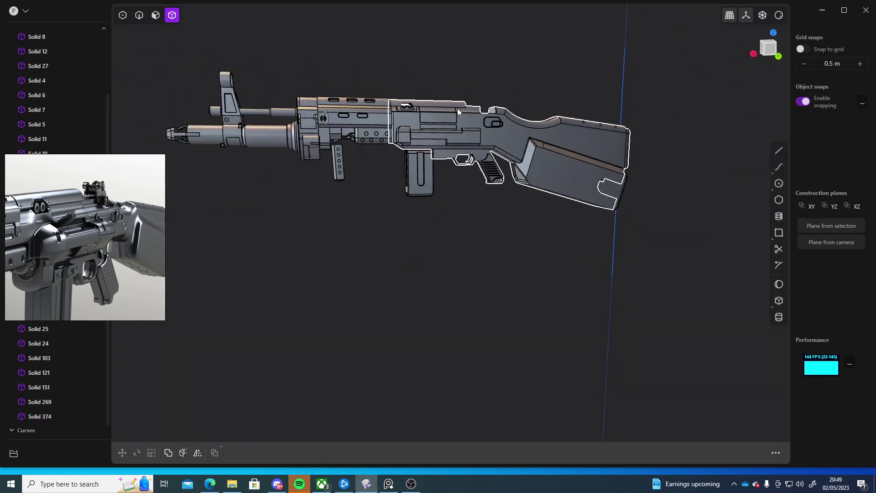
# Offset the recessed face of the newly cut tabbed slot slightly
pyautogui.moveTo(457, 109); pyautogui.dragTo(478, 139, button='middle')
pyautogui.scroll(8, 510, 180)
pyautogui.keyDown('shift'); pyautogui.moveTo(516, 283); pyautogui.dragTo(422, 202, button='middle'); pyautogui.keyUp('shift')
pyautogui.press('3')
pyautogui.click(392, 165)
pyautogui.press('o')
pyautogui.moveTo(482, 211); pyautogui.dragTo(479, 207)
pyautogui.rightClick(574, 337)
pyautogui.moveTo(575, 337); pyautogui.dragTo(496, 357, button='middle')
pyautogui.click(466, 402)
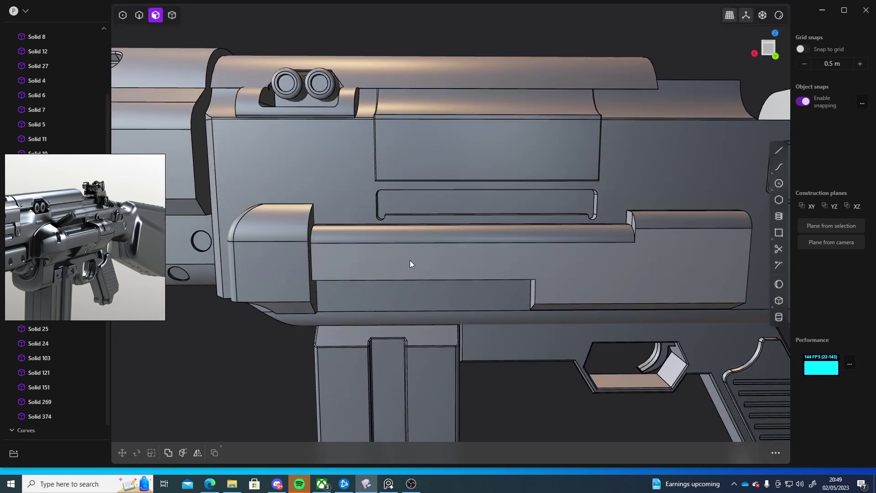
# Examine the handle beside the slot in the reference image and compare it with the rifle's side
pyautogui.scroll(5, 44, 211)
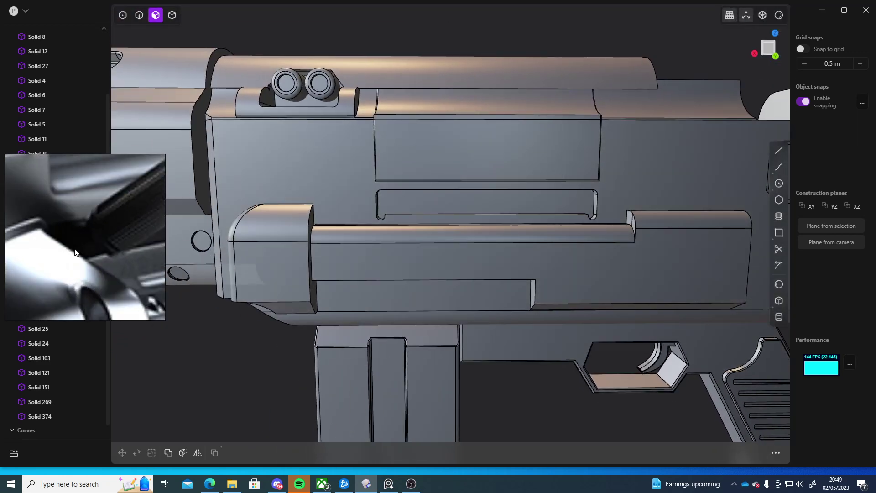
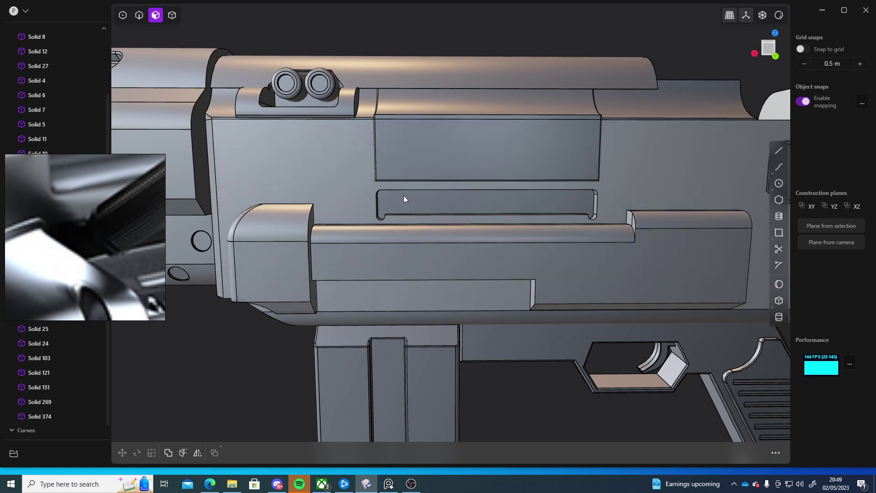
pyautogui.moveTo(403, 196); pyautogui.dragTo(372, 217, button='middle')
pyautogui.scroll(-2, 402, 209)
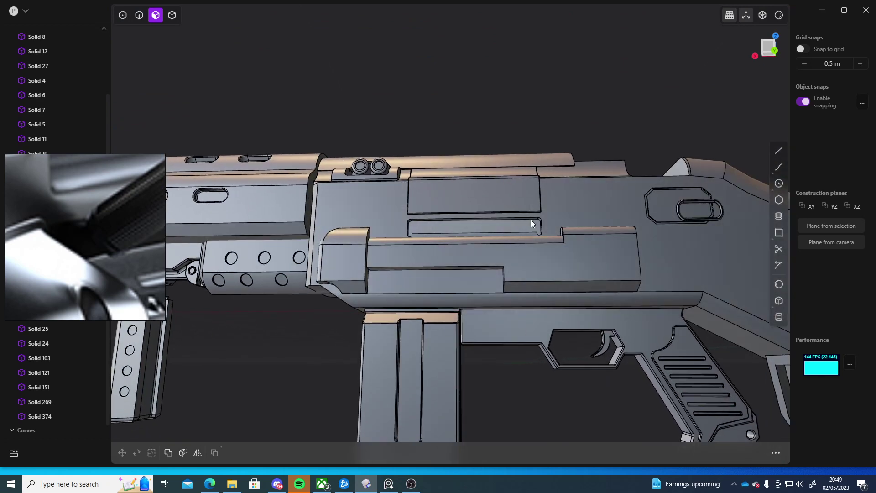
pyautogui.moveTo(498, 224); pyautogui.dragTo(434, 291, button='middle')
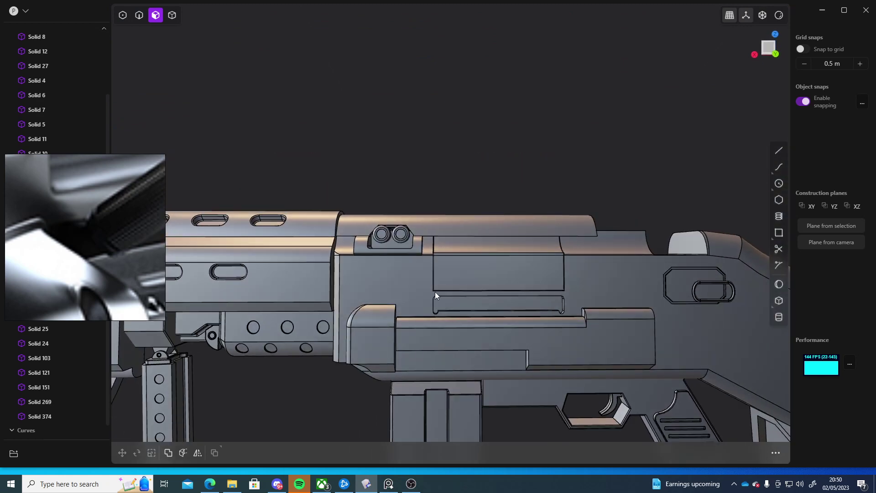
pyautogui.moveTo(560, 327); pyautogui.dragTo(505, 246, button='middle')
pyautogui.scroll(-3, 511, 263)
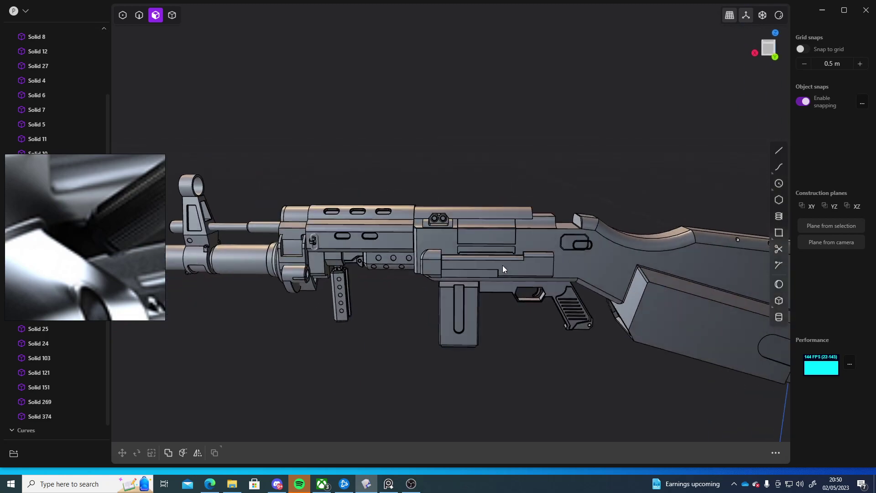
pyautogui.scroll(8, 416, 245)
pyautogui.scroll(-6, 434, 260)
pyautogui.scroll(2, 442, 254)
pyautogui.scroll(8, 441, 246)
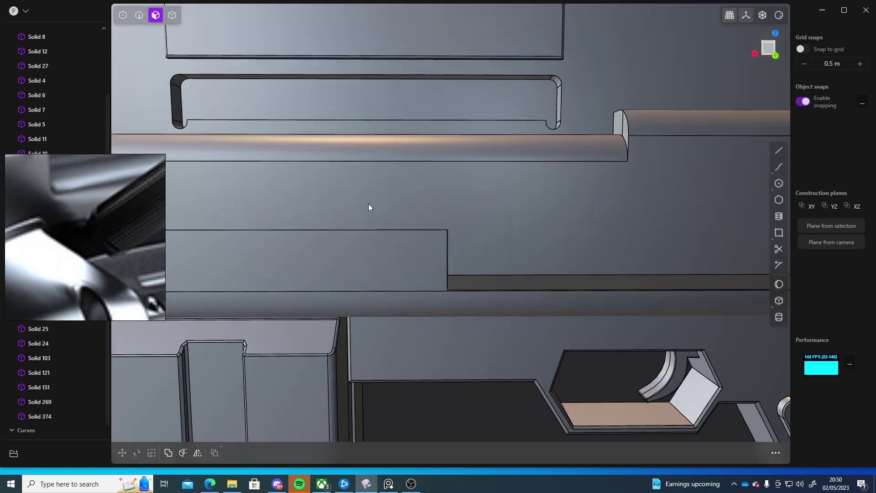
# Draw a circle with a radius of about 0.039 m on the recessed slot face, near its muzzle-side end
pyautogui.keyDown('shift'); pyautogui.moveTo(368, 203); pyautogui.dragTo(548, 286, button='middle'); pyautogui.keyUp('shift')
pyautogui.press('k')
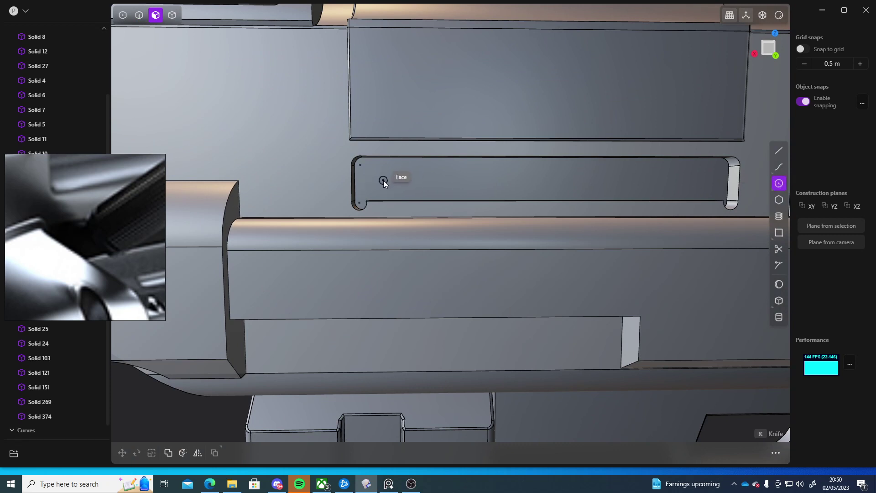
pyautogui.click(383, 180)
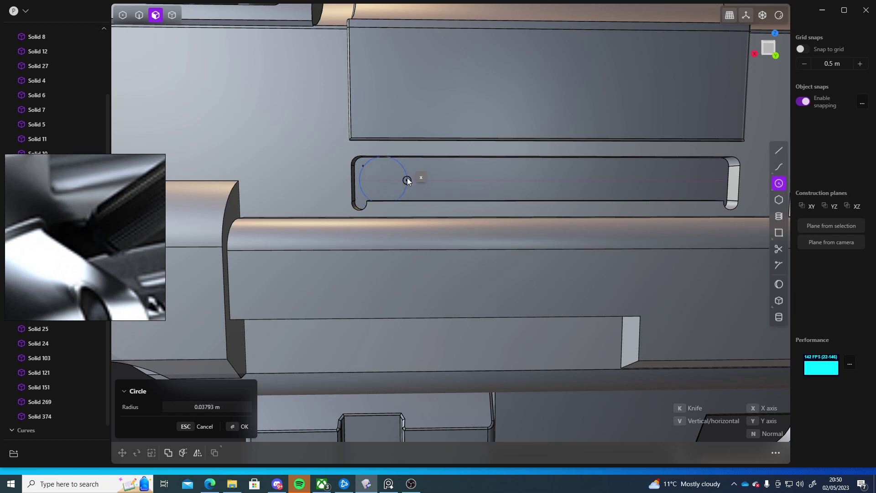
pyautogui.click(408, 181)
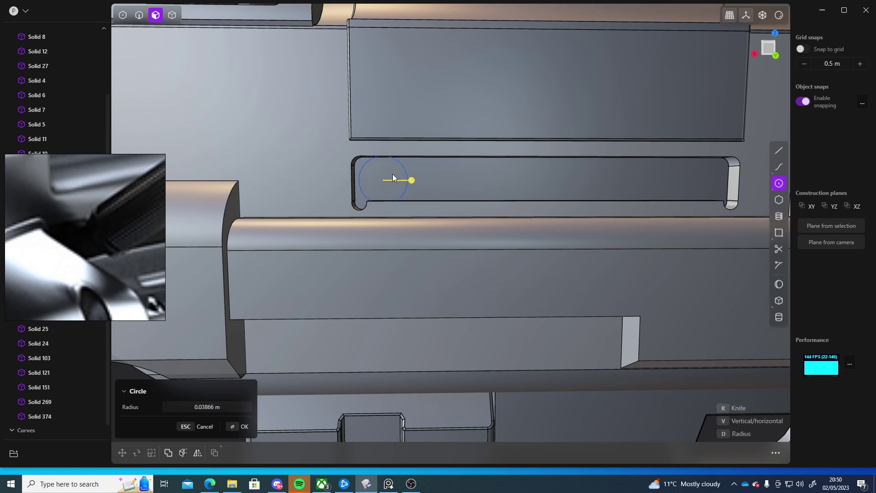
# Nudge the circle slightly upward in the slot and scale it uniformly by about 1.3
pyautogui.press('g')
pyautogui.moveTo(384, 154); pyautogui.dragTo(383, 147)
pyautogui.press('s')
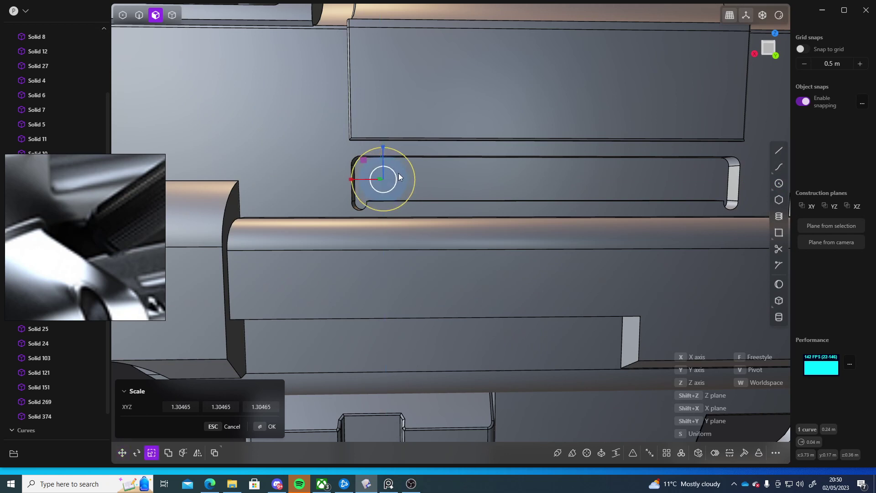
pyautogui.click(399, 173)
# Offset the circle in the slot inward by about 0.022 m to make a smaller concentric circle
pyautogui.press('e')
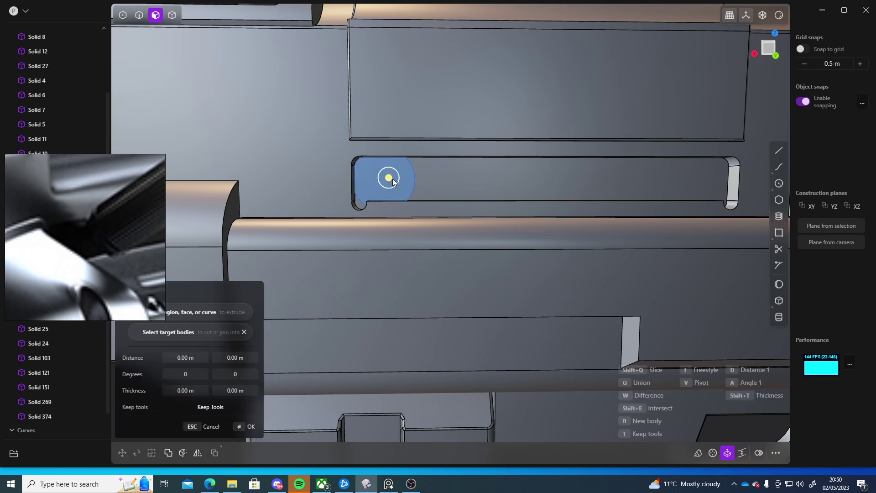
pyautogui.press('o')
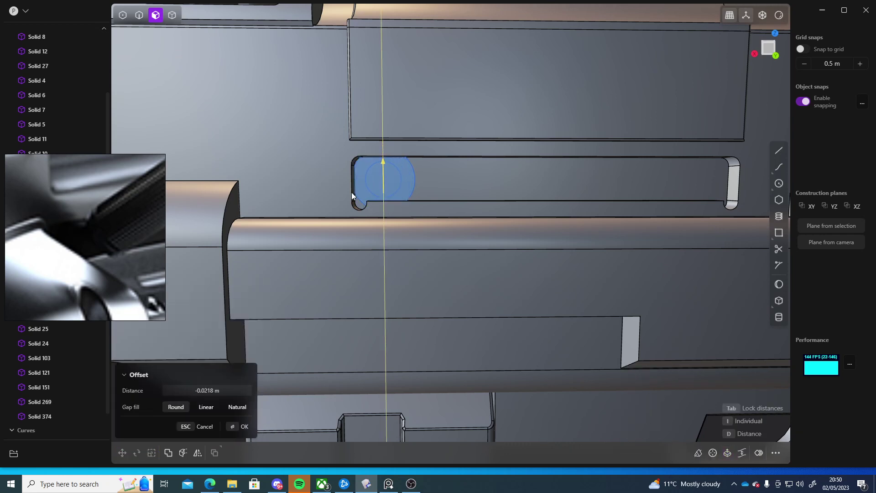
pyautogui.click(392, 177)
# Examine the circle's position from above and the angled knurled handle in the reference image
pyautogui.moveTo(393, 187); pyautogui.dragTo(497, 211, button='middle')
pyautogui.scroll(-5, 504, 187)
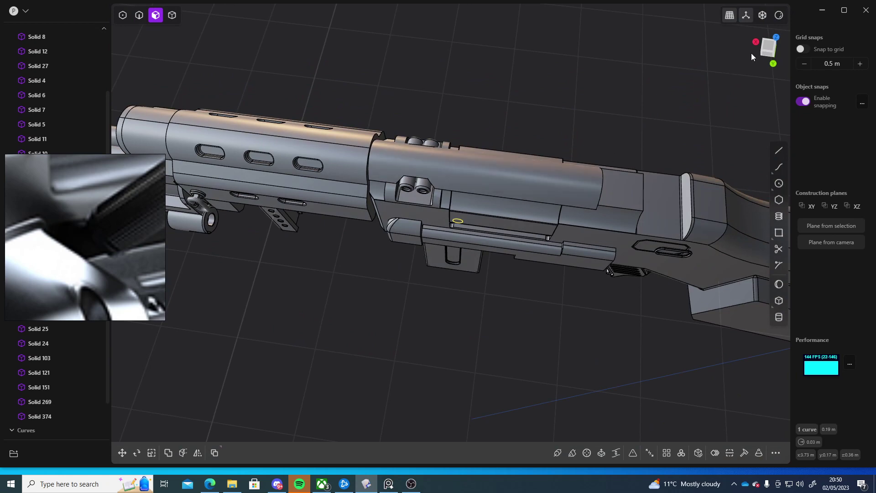
pyautogui.click(769, 46)
pyautogui.scroll(6, 478, 226)
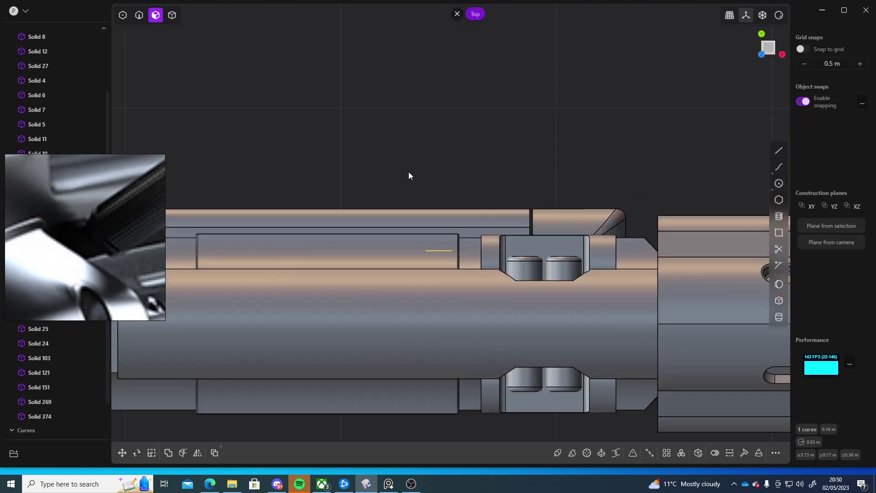
pyautogui.scroll(3, 433, 189)
pyautogui.scroll(-6, 438, 192)
pyautogui.keyDown('shift'); pyautogui.moveTo(455, 196); pyautogui.dragTo(440, 213, button='middle'); pyautogui.keyUp('shift')
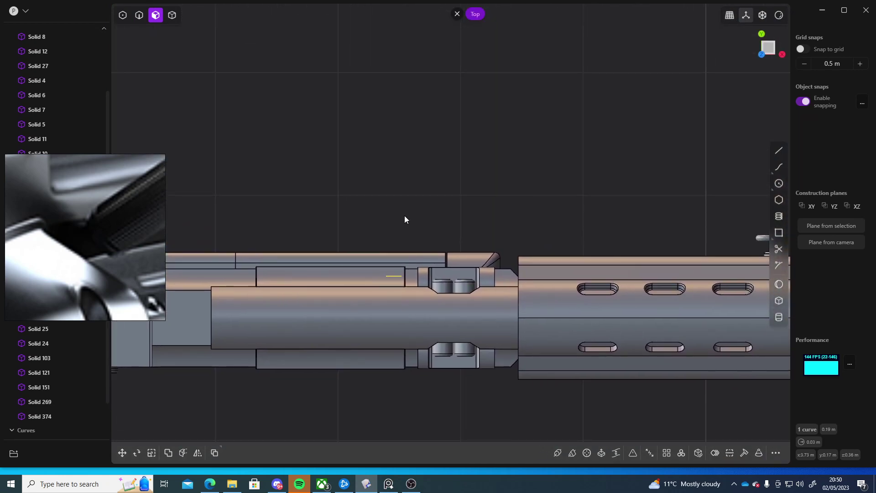
pyautogui.click(76, 247)
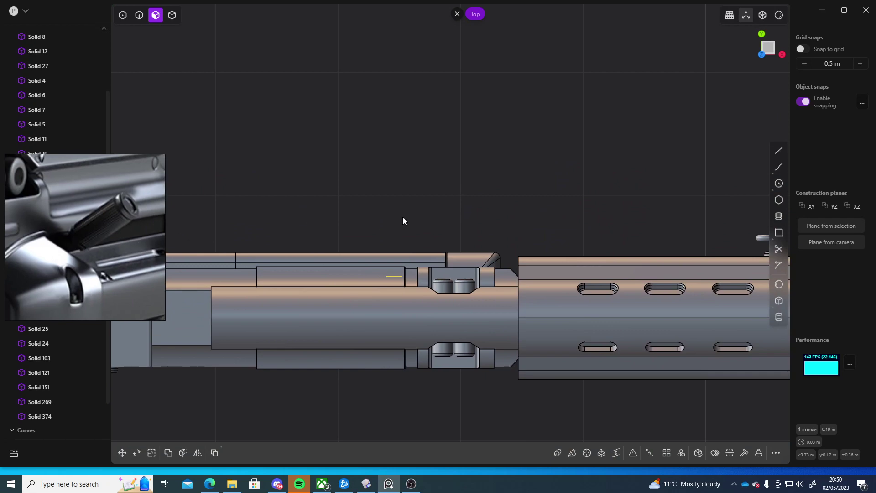
pyautogui.moveTo(402, 217); pyautogui.dragTo(351, 248, button='middle')
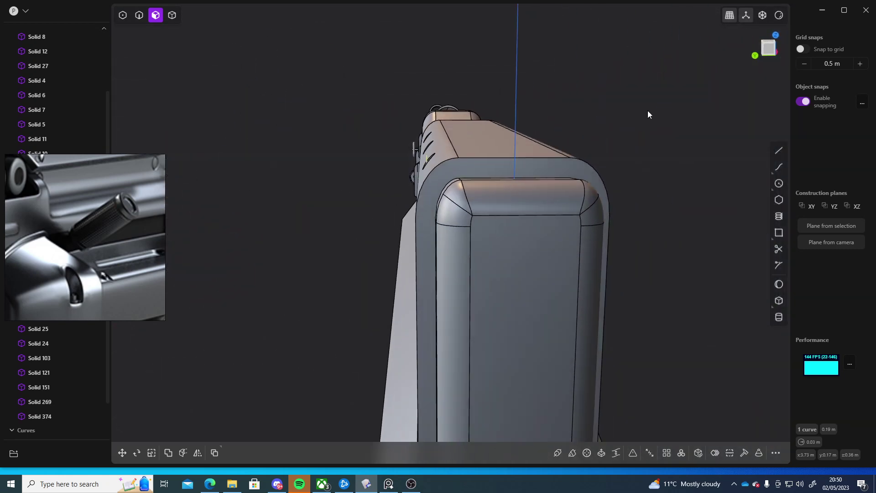
# In the left view, draw a polyline beside the rifle with a slanted segment about 0.16 m long followed by a horizontal segment
pyautogui.click(773, 54)
pyautogui.scroll(10, 508, 254)
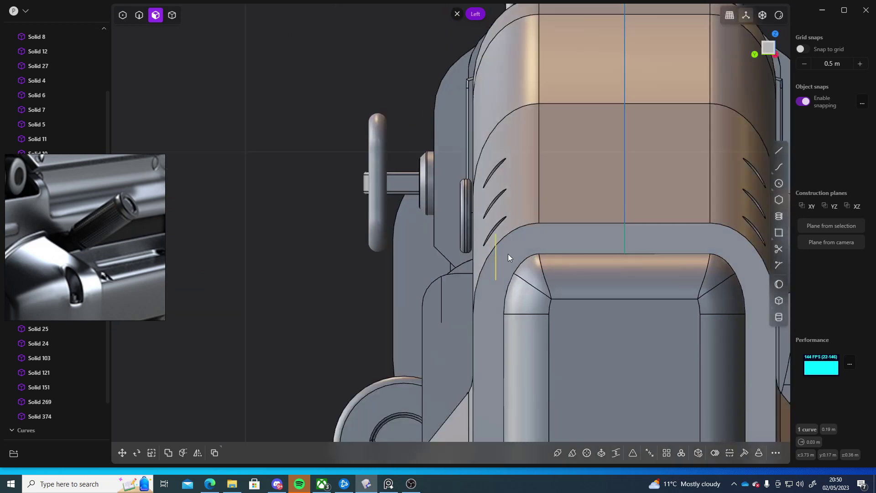
pyautogui.keyDown('shift'); pyautogui.moveTo(239, 229); pyautogui.dragTo(308, 259, button='middle'); pyautogui.keyUp('shift')
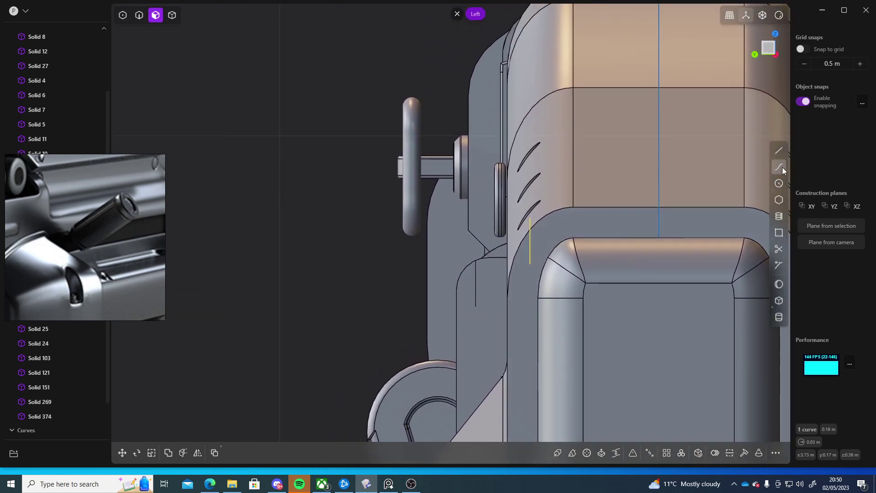
pyautogui.click(780, 146)
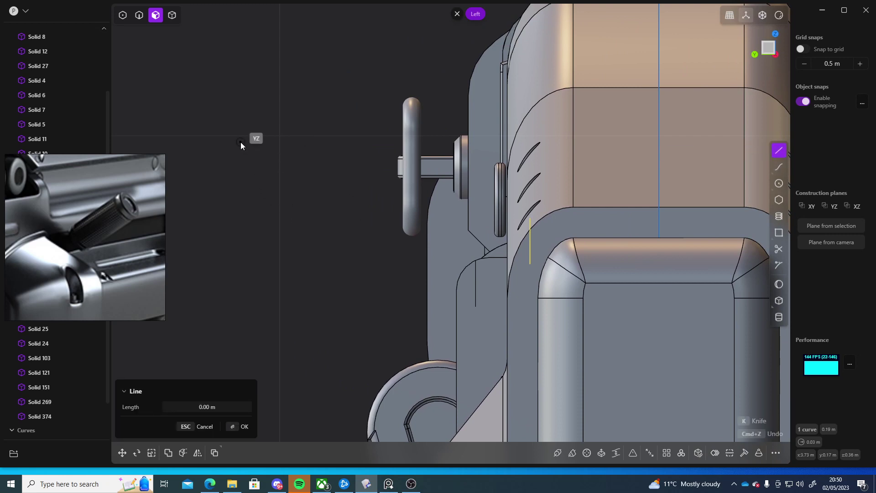
pyautogui.click(241, 142)
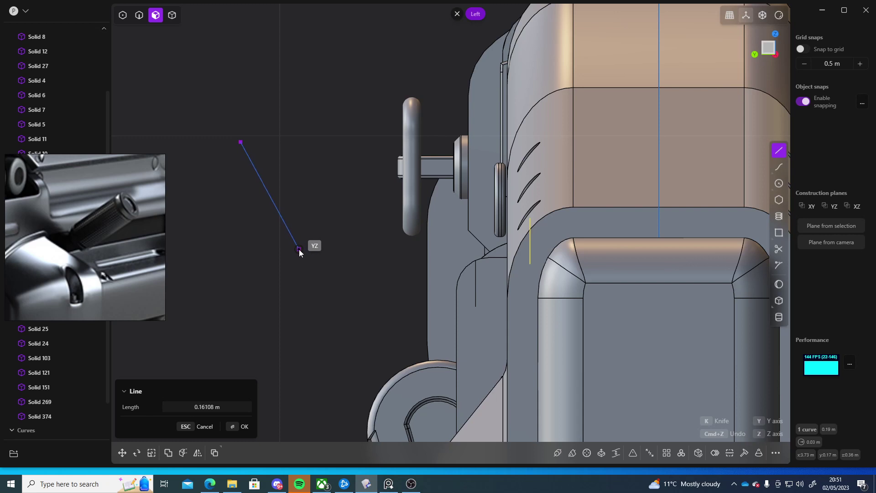
pyautogui.click(298, 249)
pyautogui.click(367, 250)
pyautogui.press('Return')
pyautogui.keyDown('shift'); pyautogui.moveTo(370, 310); pyautogui.dragTo(352, 248, button='middle'); pyautogui.keyUp('shift')
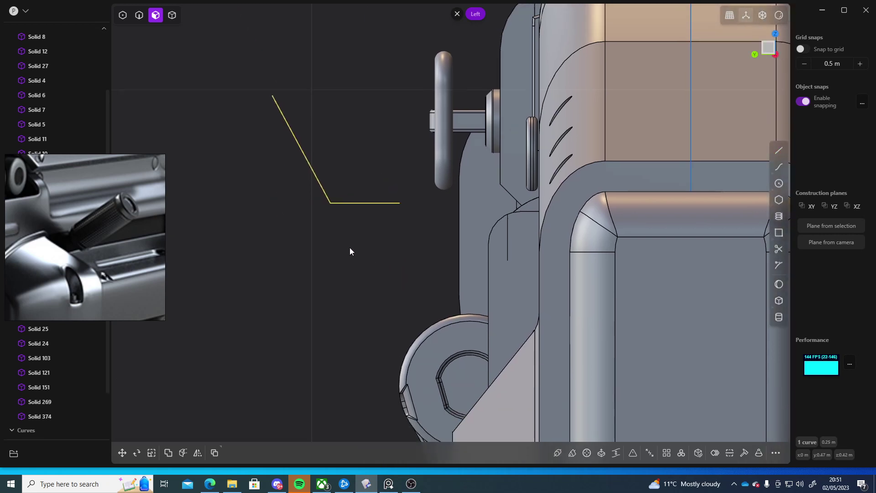
# Scale the bent polyline uniformly to about 0.8
pyautogui.press('s')
pyautogui.moveTo(346, 149); pyautogui.dragTo(343, 150)
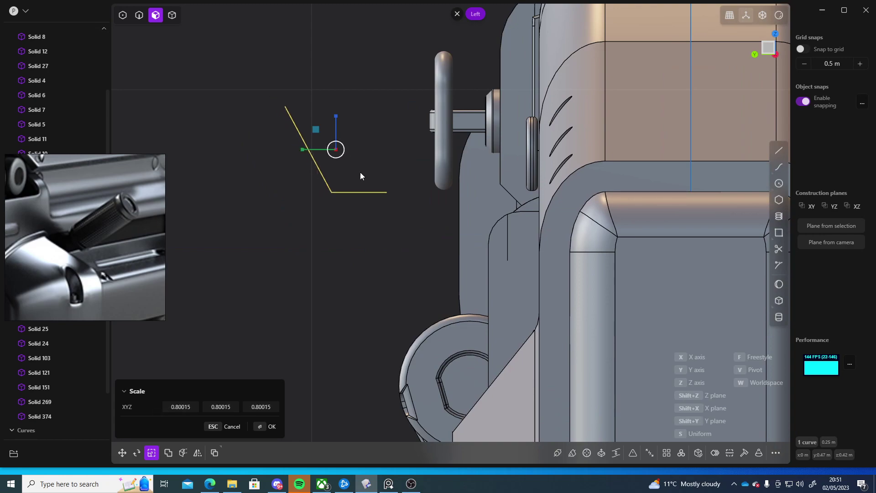
pyautogui.moveTo(360, 228); pyautogui.dragTo(493, 242, button='middle')
pyautogui.scroll(-8, 493, 241)
pyautogui.moveTo(439, 258); pyautogui.dragTo(480, 250, button='middle')
# Move the polyline to the slot's circles, about 3.72 m in X and -0.229 m in Y
pyautogui.press('g')
pyautogui.moveTo(651, 160); pyautogui.dragTo(322, 282)
pyautogui.moveTo(315, 284)
pyautogui.mouseDown(button='middle')
pyautogui.moveTo(330, 264)
pyautogui.moveTo(308, 291)
pyautogui.moveTo(314, 280)
pyautogui.mouseUp(button='middle')
pyautogui.scroll(5, 330, 264)
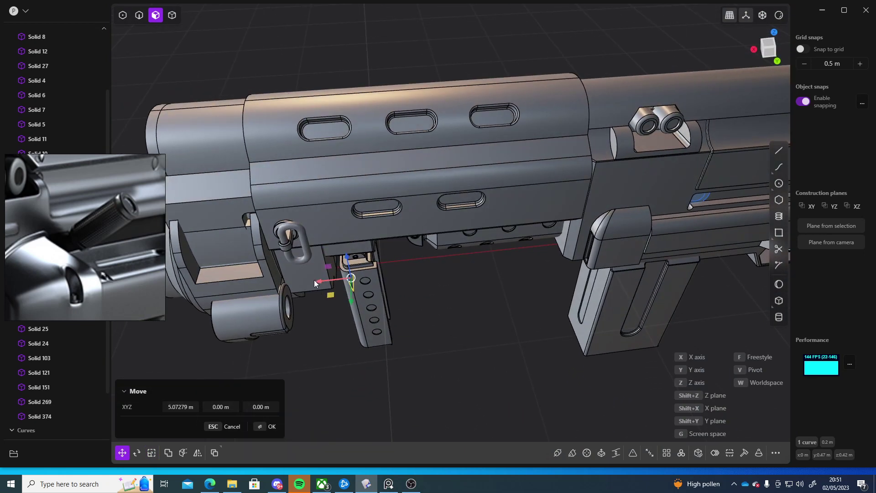
pyautogui.moveTo(314, 280); pyautogui.dragTo(691, 243)
pyautogui.keyDown('shift'); pyautogui.moveTo(691, 243); pyautogui.dragTo(373, 245, button='middle'); pyautogui.keyUp('shift')
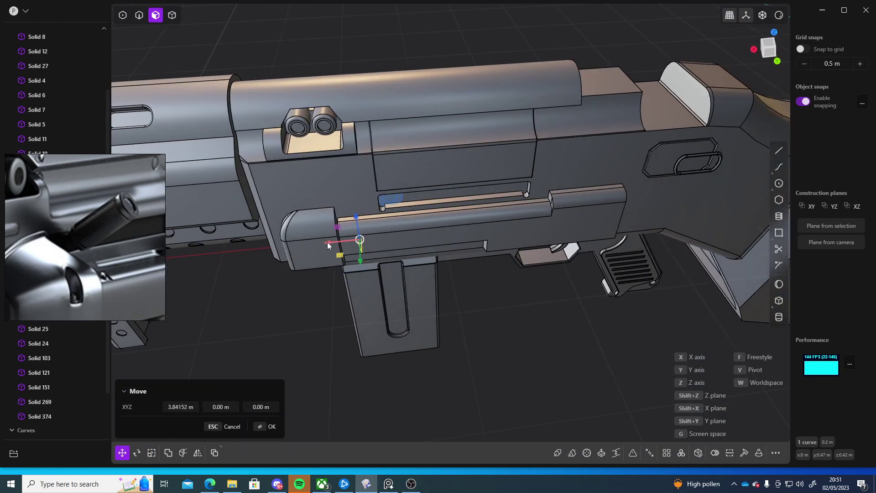
pyautogui.moveTo(327, 242); pyautogui.dragTo(365, 239)
pyautogui.moveTo(364, 239); pyautogui.dragTo(435, 254, button='middle')
pyautogui.scroll(5, 434, 254)
pyautogui.moveTo(507, 132); pyautogui.dragTo(338, 133)
pyautogui.moveTo(326, 155); pyautogui.dragTo(332, 172, button='middle')
pyautogui.scroll(4, 363, 199)
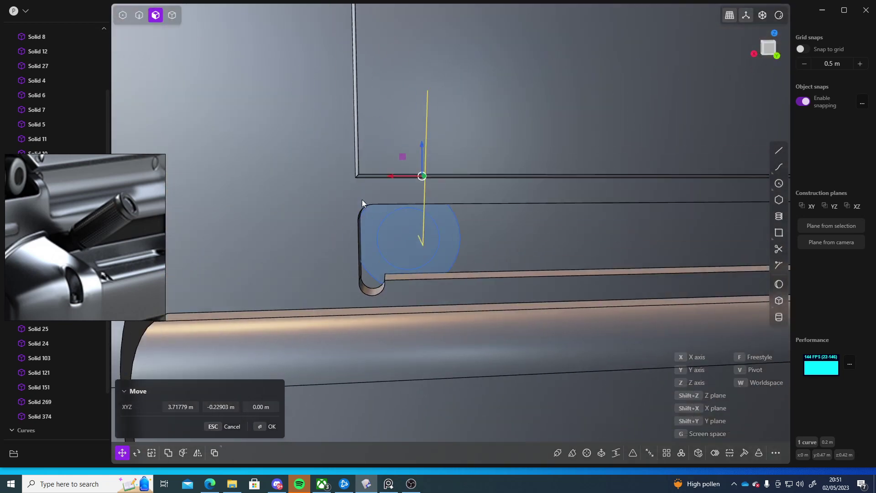
# In the back view, align the polyline lengthwise with the centre of the circles in the slot
pyautogui.click(771, 48)
pyautogui.scroll(6, 400, 234)
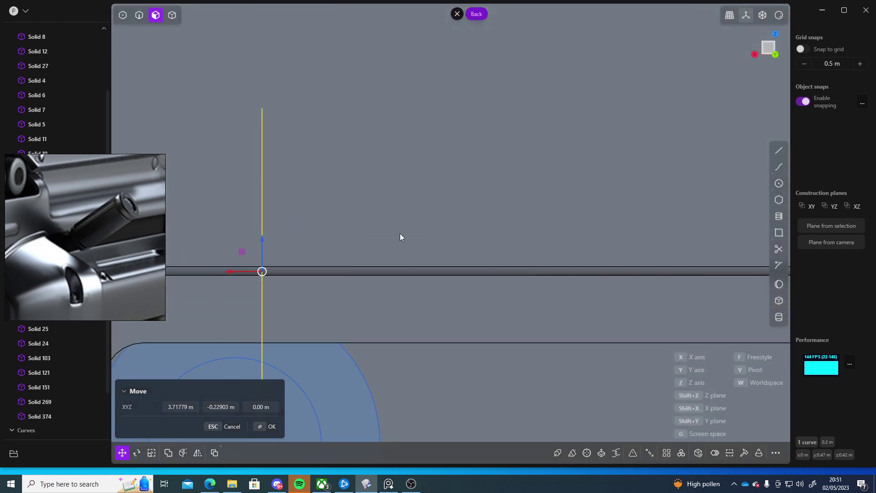
pyautogui.moveTo(300, 122); pyautogui.dragTo(283, 123)
pyautogui.scroll(-4, 344, 162)
pyautogui.moveTo(344, 163); pyautogui.dragTo(376, 223, button='middle')
pyautogui.scroll(-3, 395, 214)
pyautogui.press('Return')
pyautogui.scroll(2, 385, 243)
pyautogui.press('e')
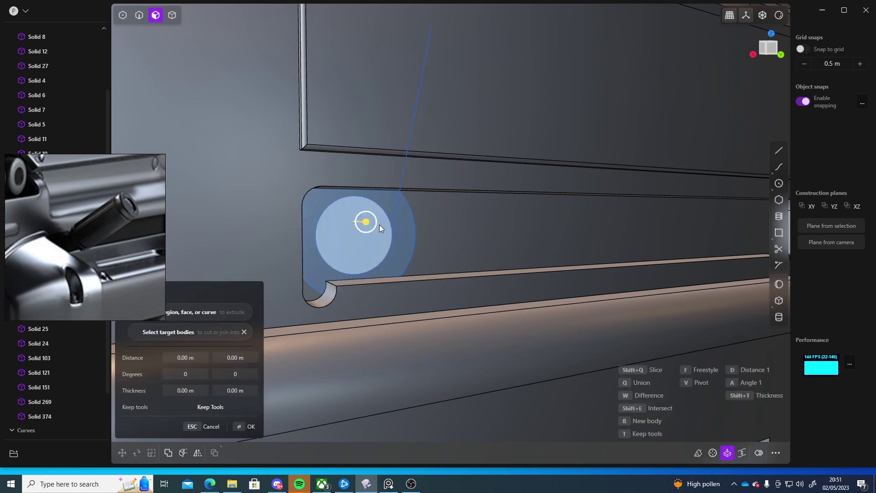
pyautogui.press('2')
pyautogui.press('Escape')
# Scale the inner circle in the slot down to a radius of about 0.02 m
pyautogui.click(382, 215)
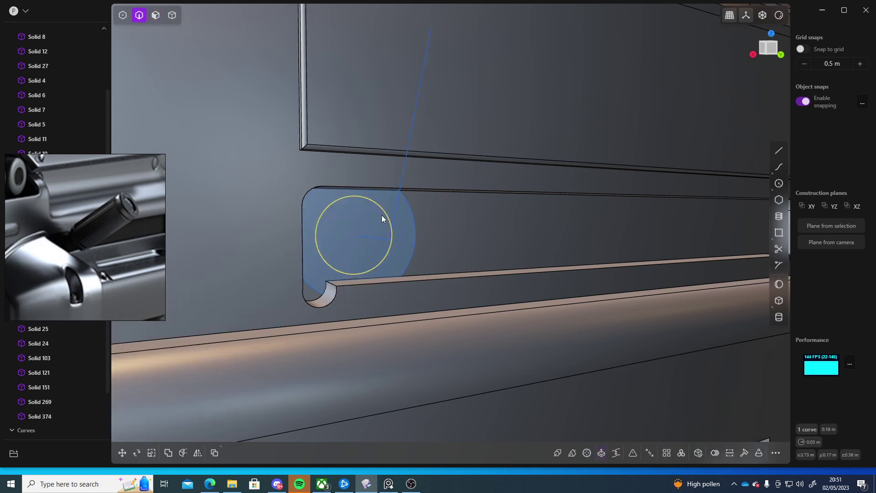
pyautogui.press('s')
pyautogui.moveTo(363, 229); pyautogui.dragTo(436, 247)
pyautogui.scroll(-3, 399, 234)
pyautogui.press('Escape')
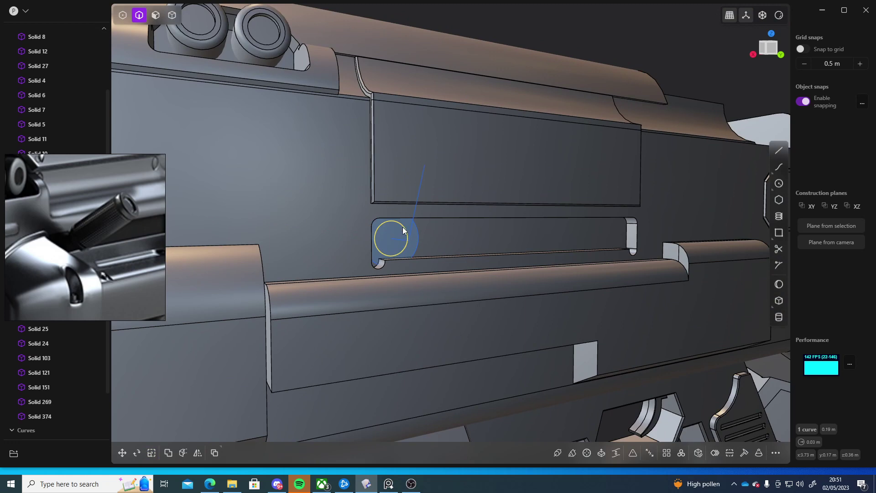
pyautogui.press('s')
pyautogui.moveTo(401, 236); pyautogui.dragTo(396, 236)
pyautogui.press('Return')
# Move the small circle about 0.004 m outward along Y, towards the bend of the polyline
pyautogui.moveTo(529, 91); pyautogui.dragTo(436, 181, button='middle')
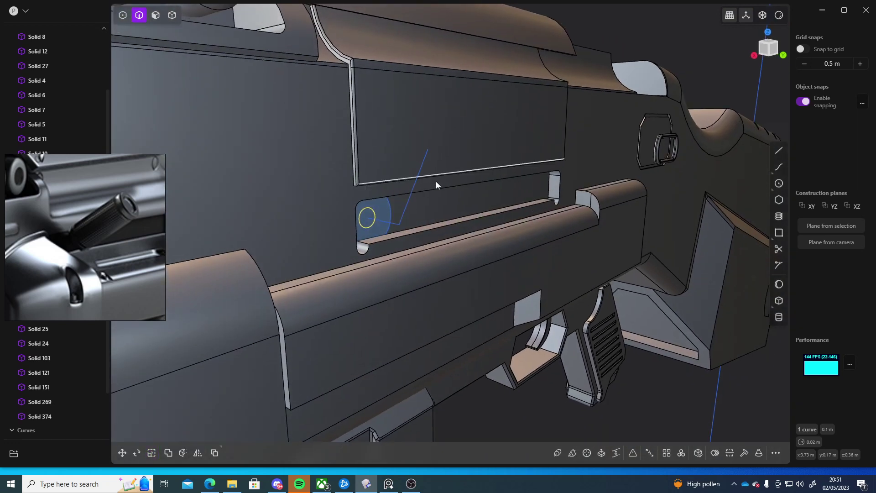
pyautogui.scroll(3, 415, 205)
pyautogui.press('3')
pyautogui.press('e')
pyautogui.press('Escape')
pyautogui.press('g')
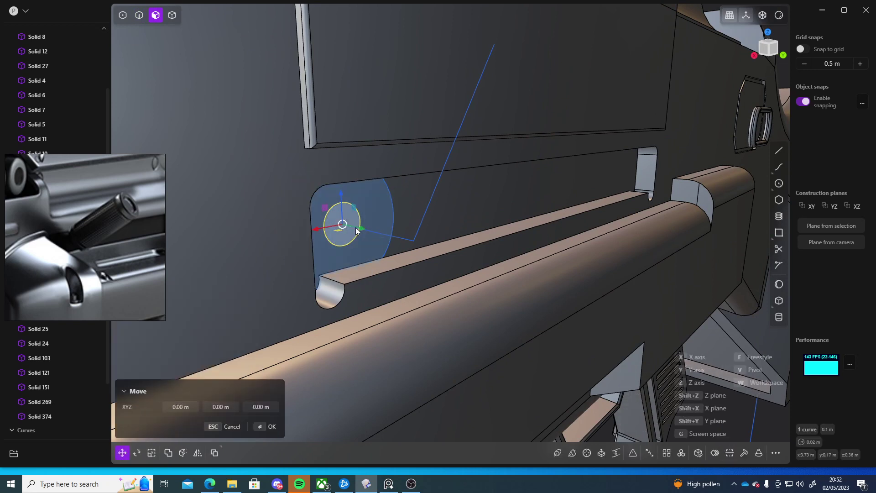
pyautogui.moveTo(359, 229); pyautogui.dragTo(363, 231)
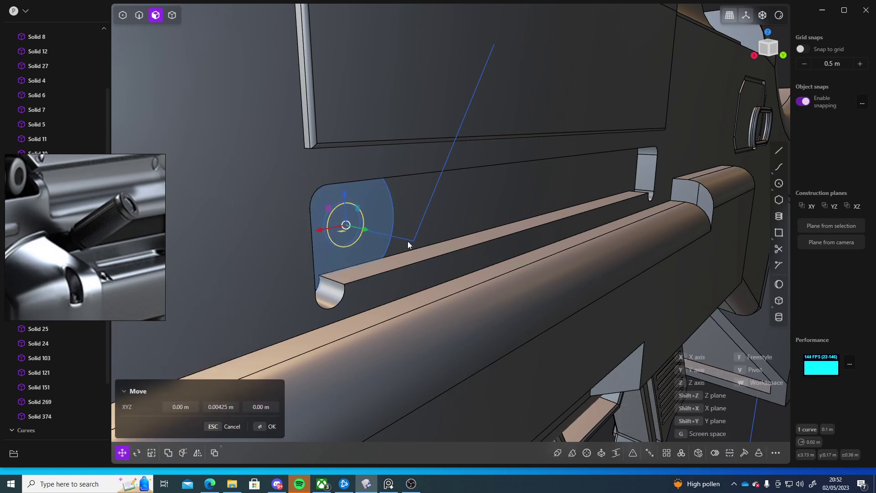
pyautogui.press('f')
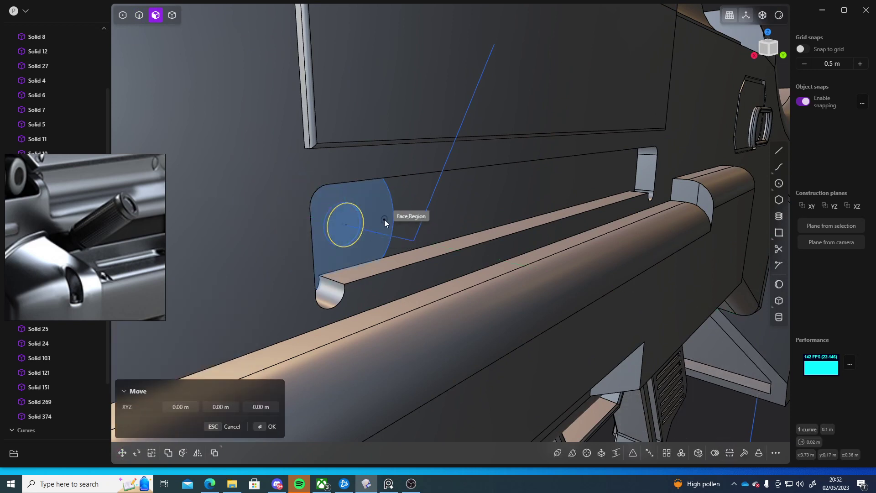
pyautogui.press('Escape')
# Array the small circle along the bent polyline with number 10, twist 0, scale 1.00 and normal alignment
pyautogui.write('f')
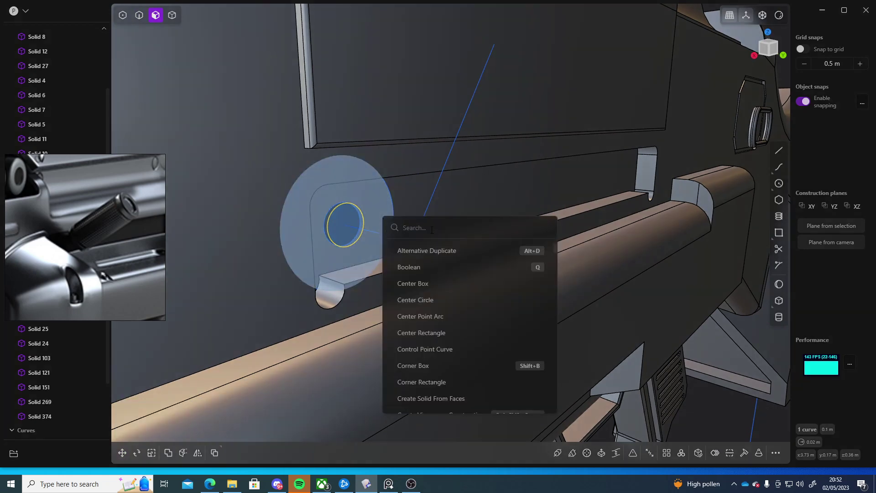
pyautogui.write('arra')
pyautogui.click(414, 250)
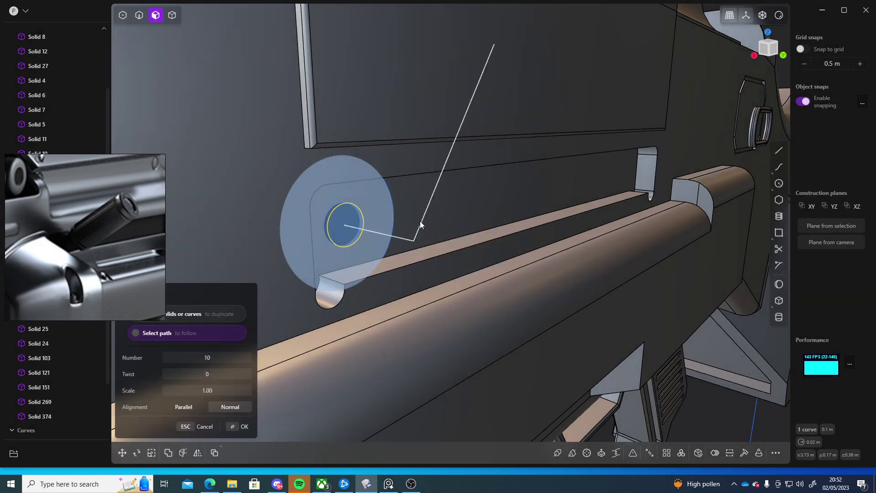
pyautogui.click(420, 221)
pyautogui.moveTo(476, 250)
pyautogui.mouseDown(button='middle')
pyautogui.moveTo(489, 248)
pyautogui.moveTo(469, 262)
pyautogui.mouseUp(button='middle')
pyautogui.moveTo(232, 358)
pyautogui.mouseDown()
pyautogui.moveTo(224, 358)
pyautogui.moveTo(232, 359)
pyautogui.mouseUp()
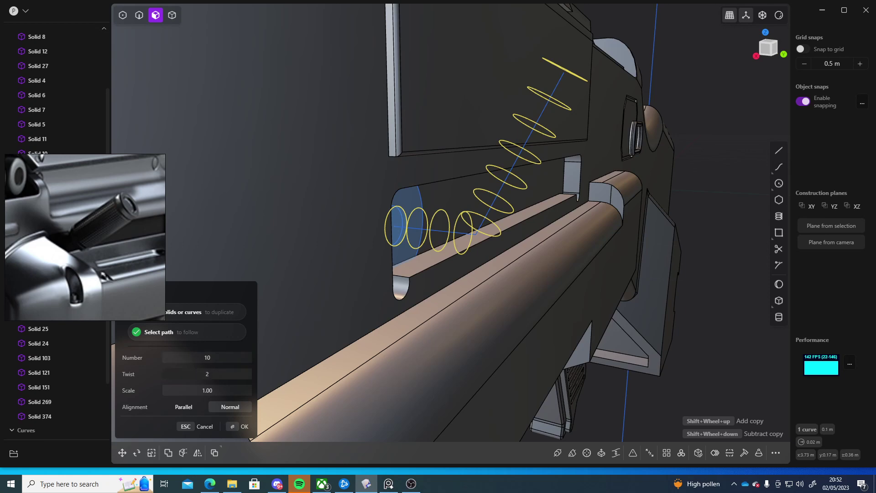
pyautogui.moveTo(214, 373); pyautogui.dragTo(228, 374)
pyautogui.click(200, 375)
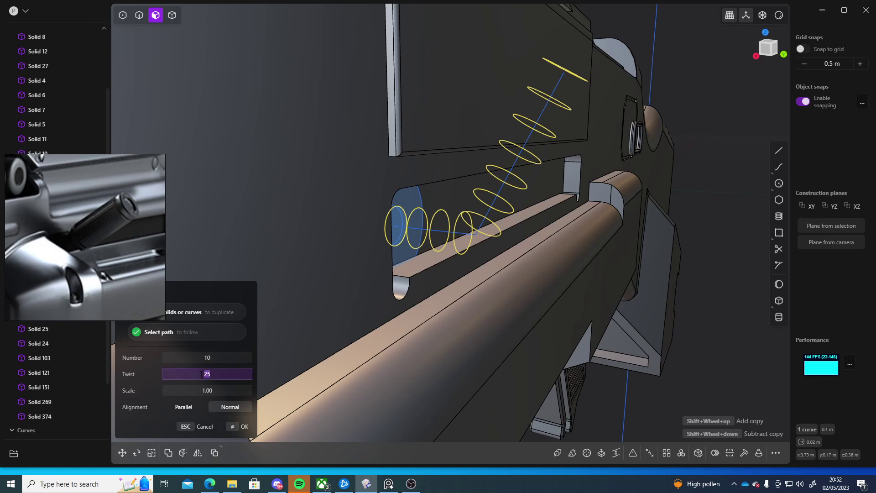
pyautogui.write('0')
pyautogui.press('Return')
pyautogui.keyDown('shift'); pyautogui.moveTo(479, 198); pyautogui.dragTo(409, 240, button='middle'); pyautogui.keyUp('shift')
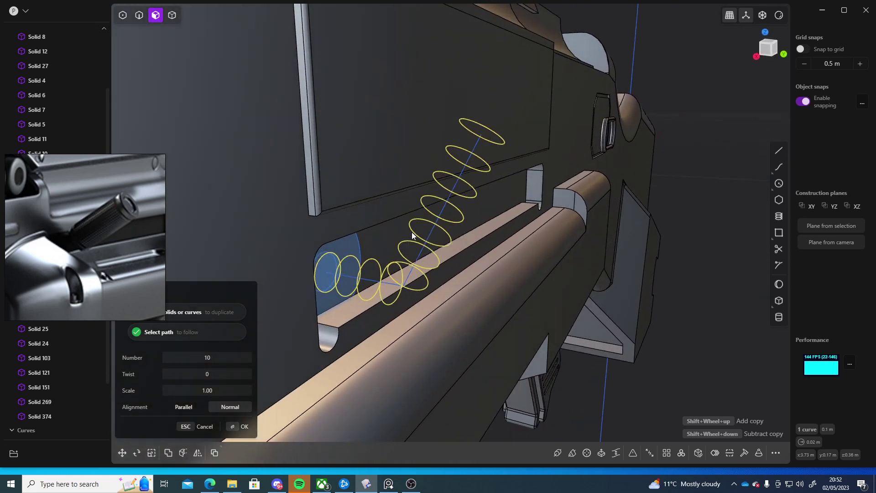
pyautogui.press('Return')
# Try to loft through all the arrayed circles at once
pyautogui.press('l')
pyautogui.press('Escape')
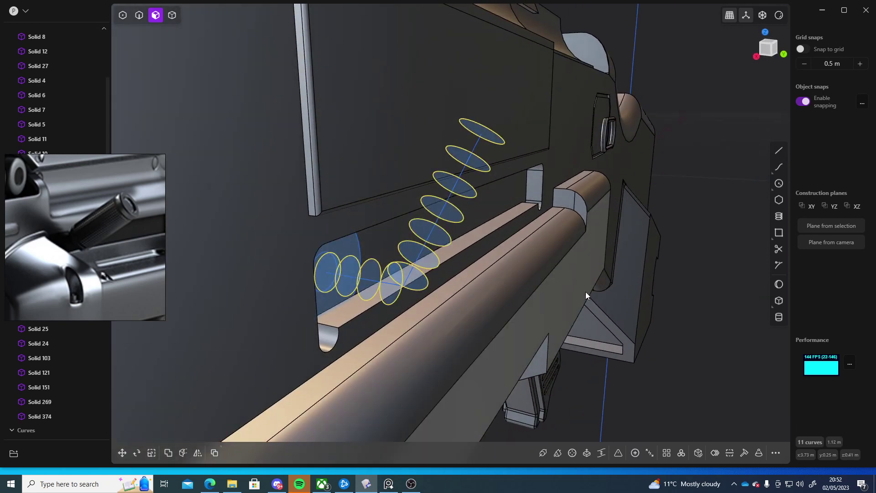
pyautogui.press('l')
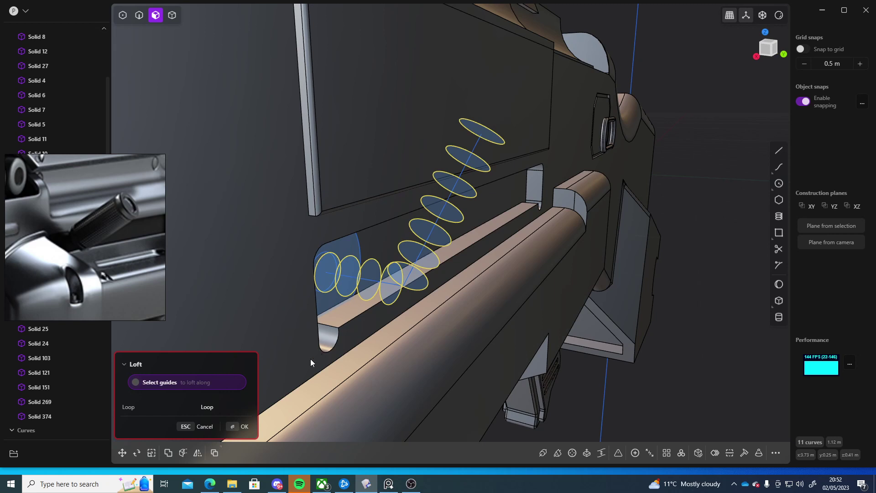
pyautogui.press('Escape')
pyautogui.scroll(-5, 56, 397)
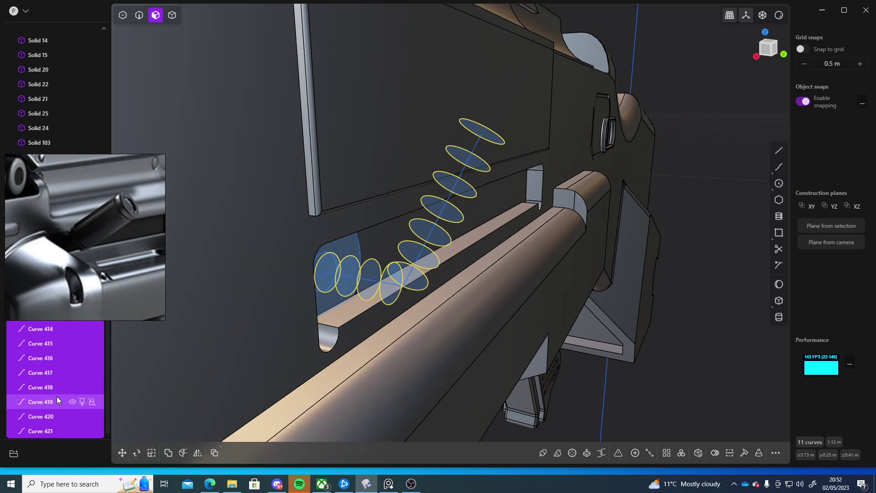
pyautogui.scroll(3, 58, 393)
pyautogui.click(44, 407)
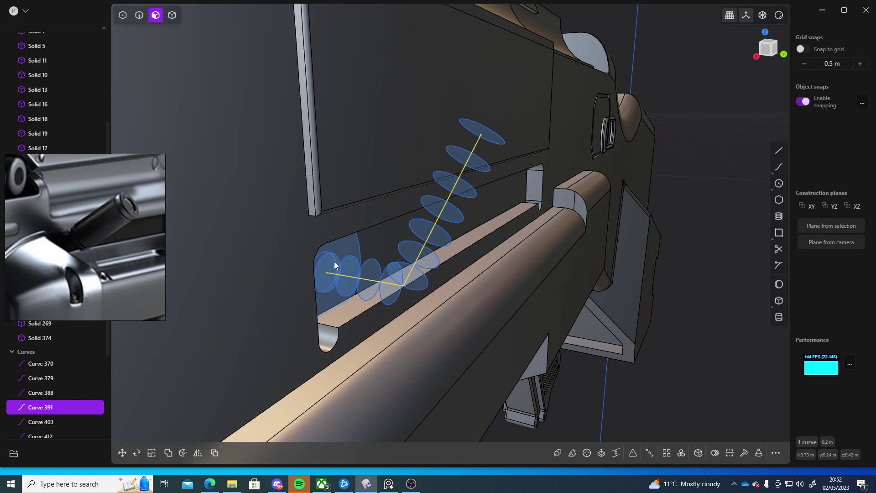
pyautogui.press('e')
pyautogui.press('2')
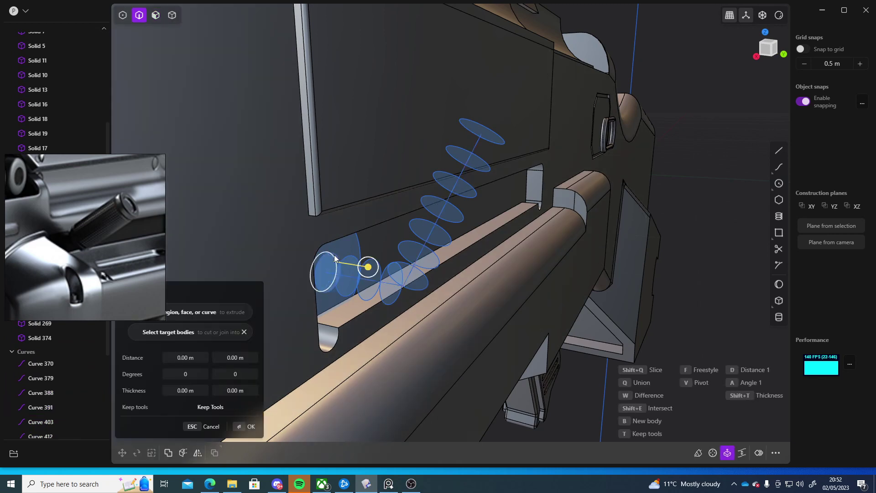
pyautogui.press('Escape')
# Loft the four circles on the polyline's horizontal segment together in consecutive pairs, starting from the slot
pyautogui.click(336, 257)
pyautogui.keyDown('shift'); pyautogui.click(348, 256); pyautogui.keyUp('shift')
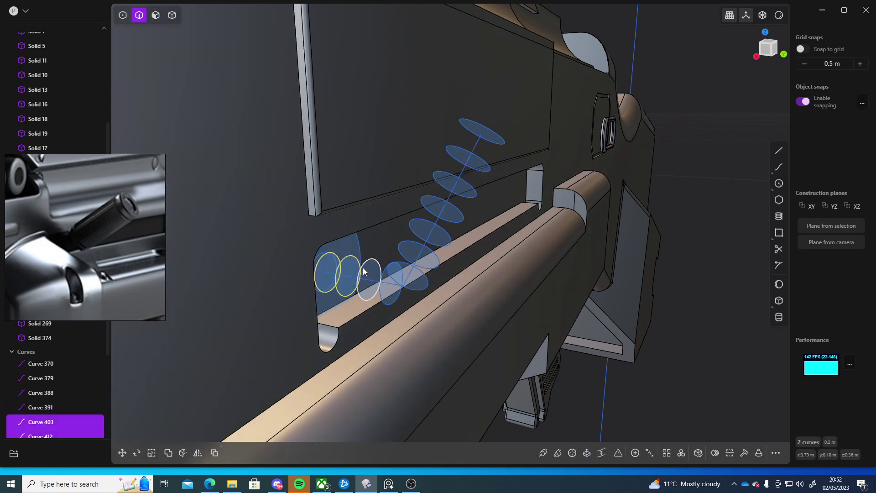
pyautogui.press('l')
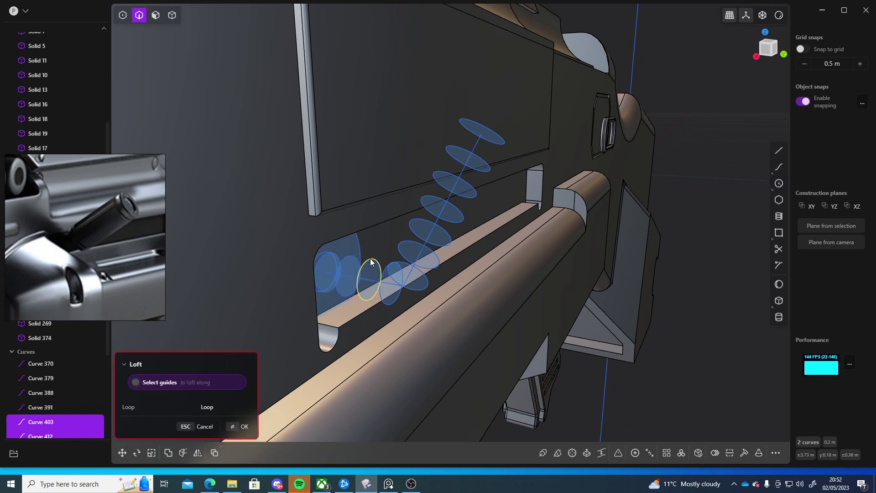
pyautogui.press('Return')
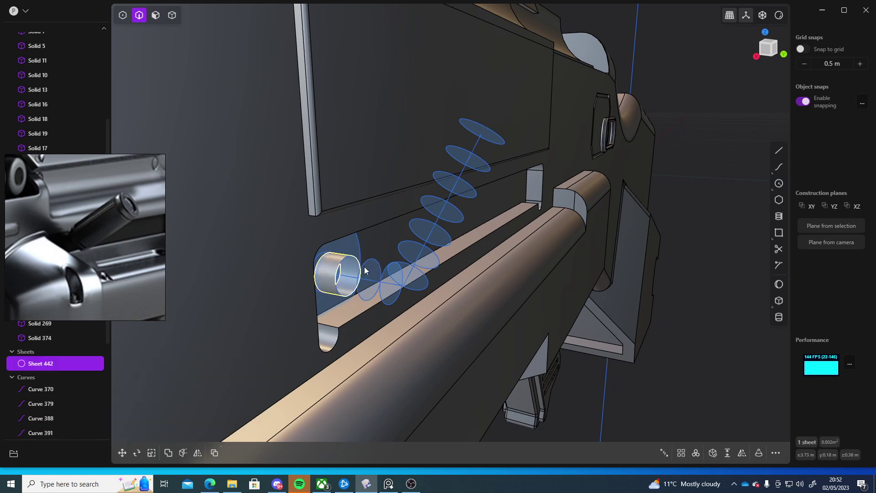
pyautogui.click(347, 256)
pyautogui.click(371, 263)
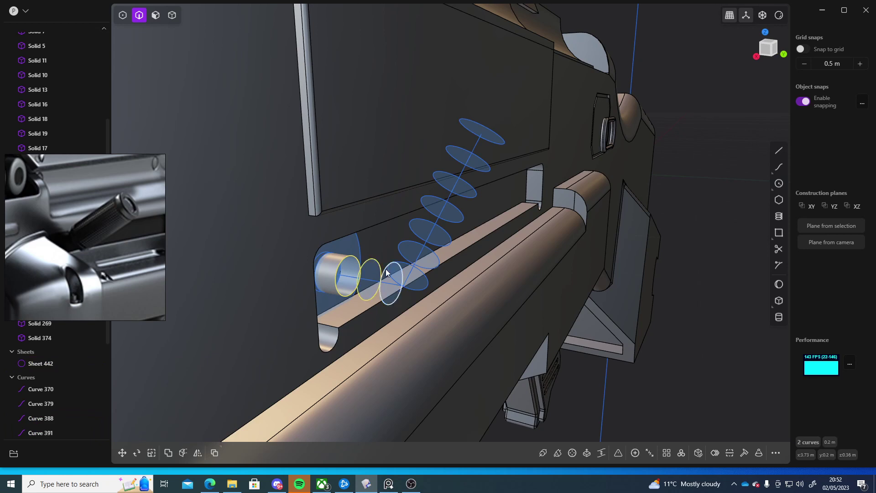
pyautogui.press('l')
pyautogui.press('Return')
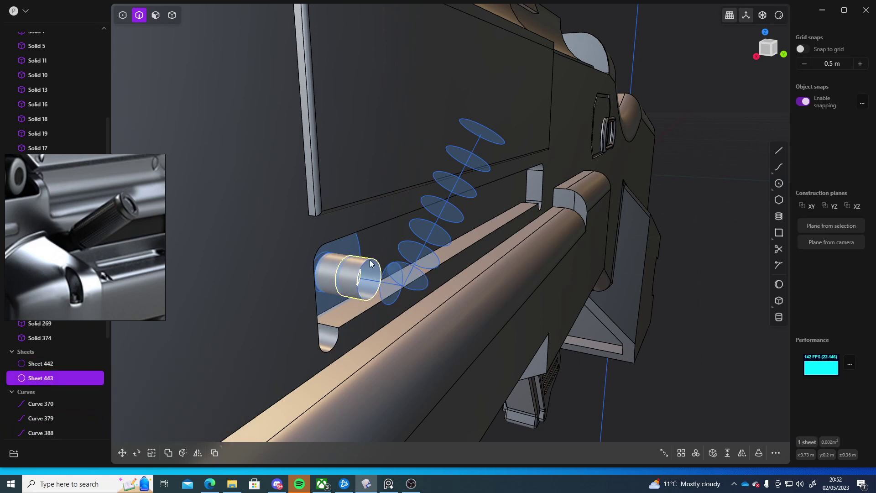
pyautogui.click(370, 261)
pyautogui.keyDown('shift'); pyautogui.click(388, 266); pyautogui.keyUp('shift')
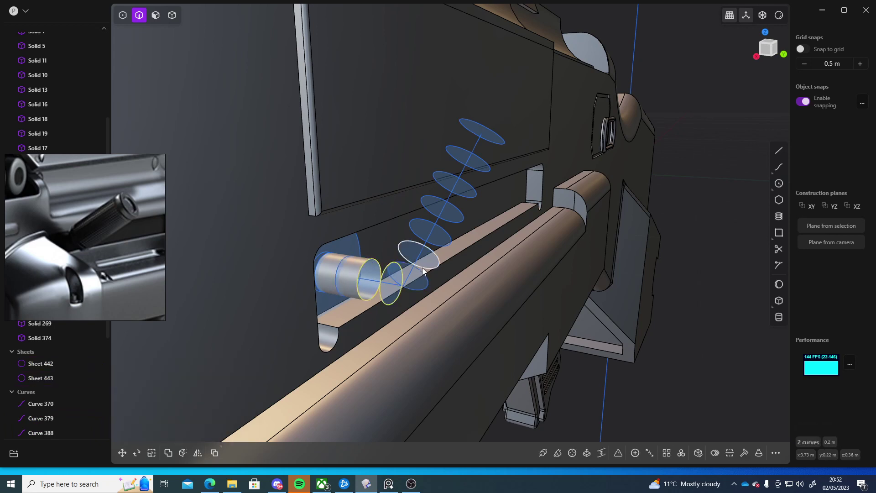
pyautogui.press('l')
pyautogui.press('Return')
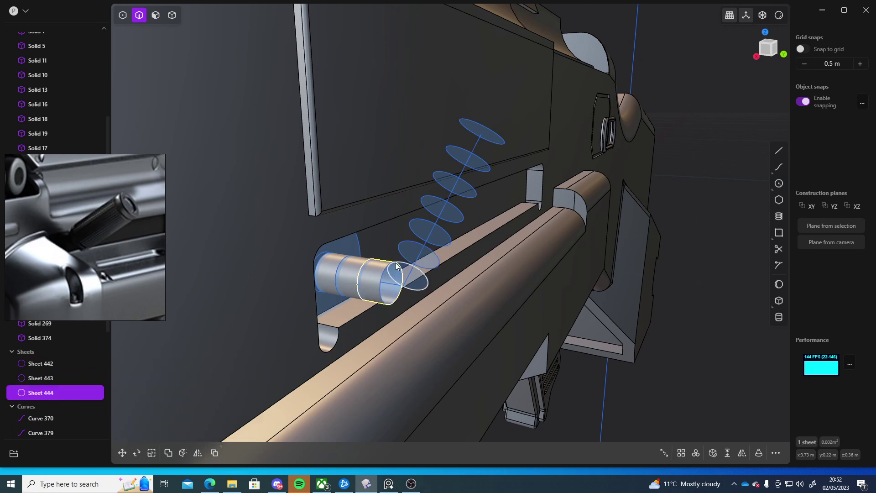
# Loft the two circles across the polyline's bend, and the first two circles of the slanted segment
pyautogui.click(379, 276)
pyautogui.click(416, 287)
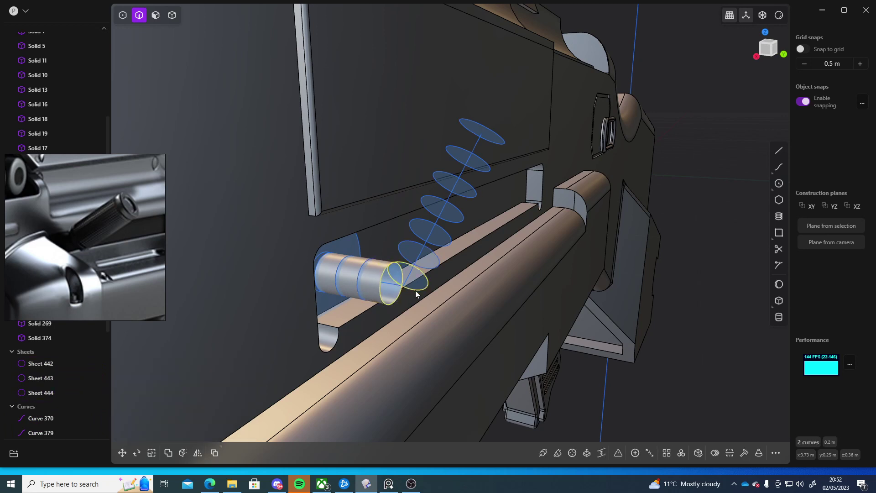
pyautogui.press('l')
pyautogui.press('Return')
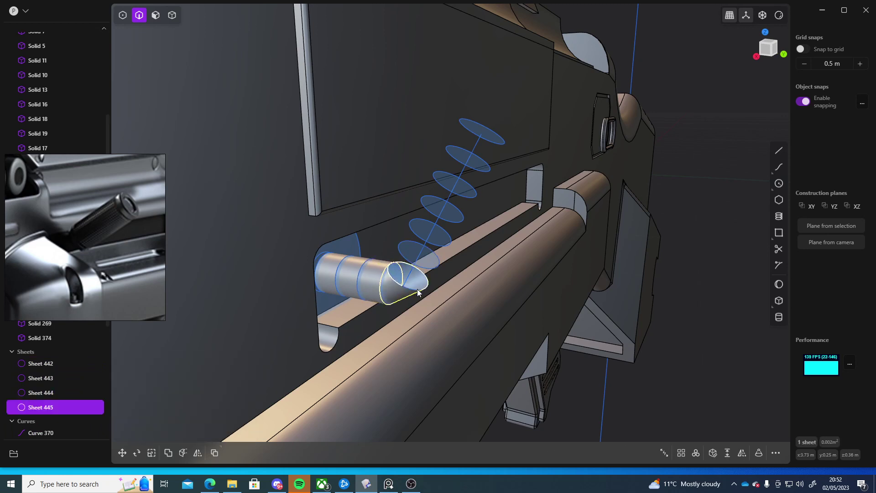
pyautogui.click(427, 265)
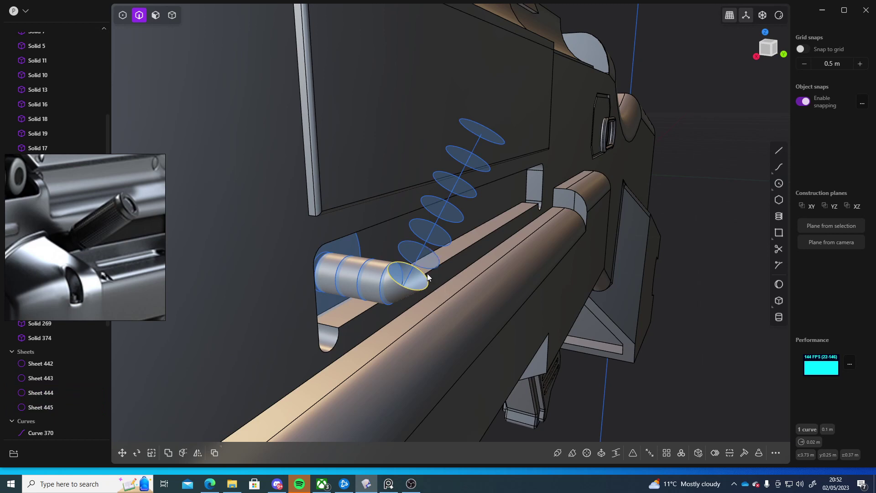
pyautogui.click(427, 267)
pyautogui.press('l')
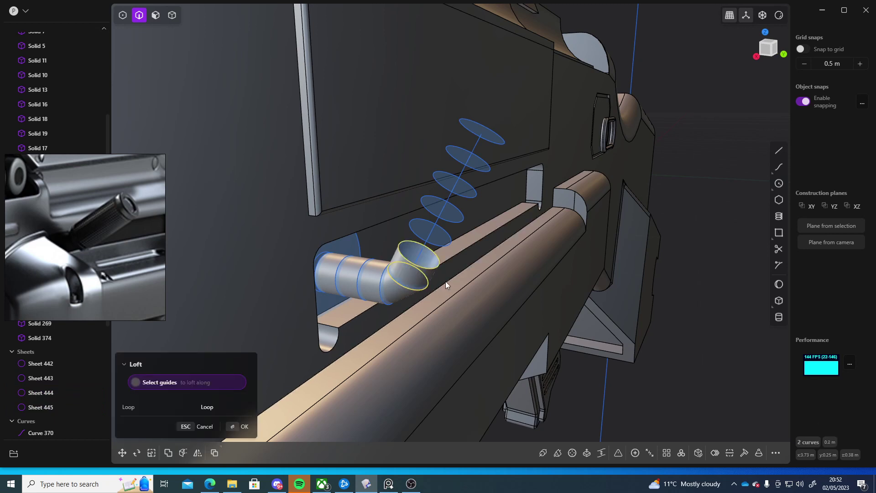
pyautogui.press('Escape')
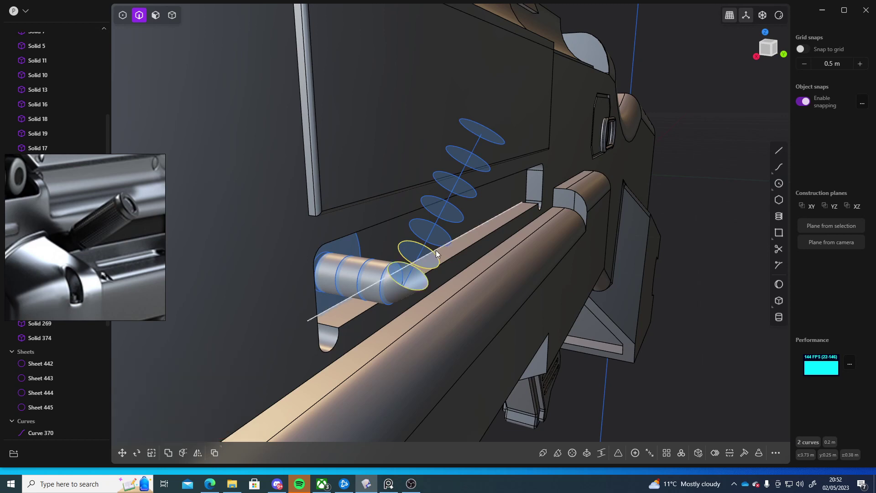
pyautogui.press('l')
pyautogui.press('Return')
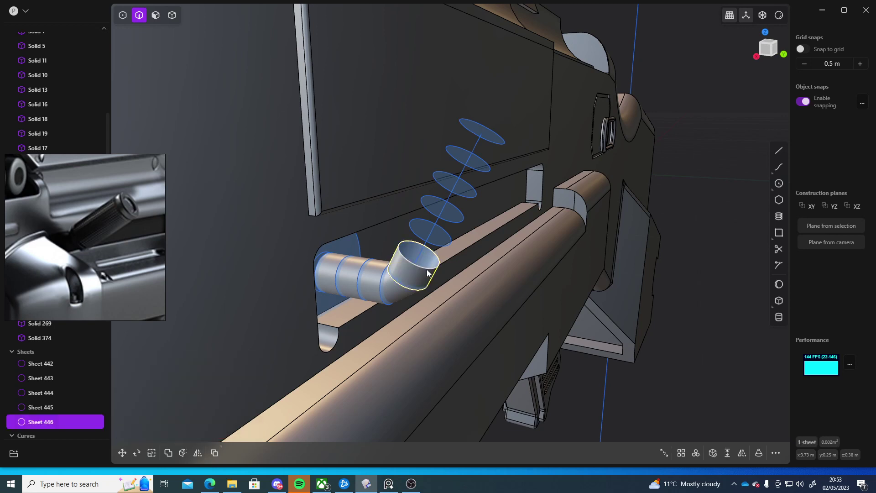
# Loft the remaining six circles up the slanted segment in one operation to form the handle's shaft
pyautogui.click(428, 267)
pyautogui.click(441, 247)
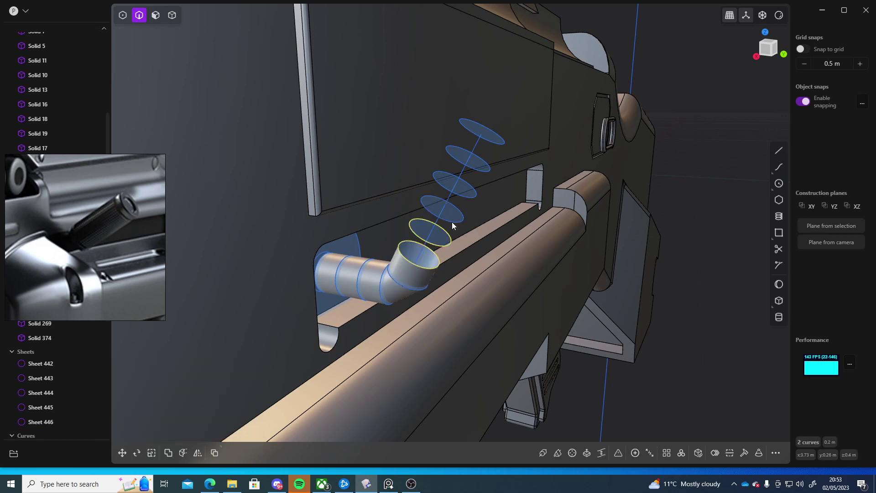
pyautogui.click(452, 222)
pyautogui.click(464, 195)
pyautogui.click(482, 167)
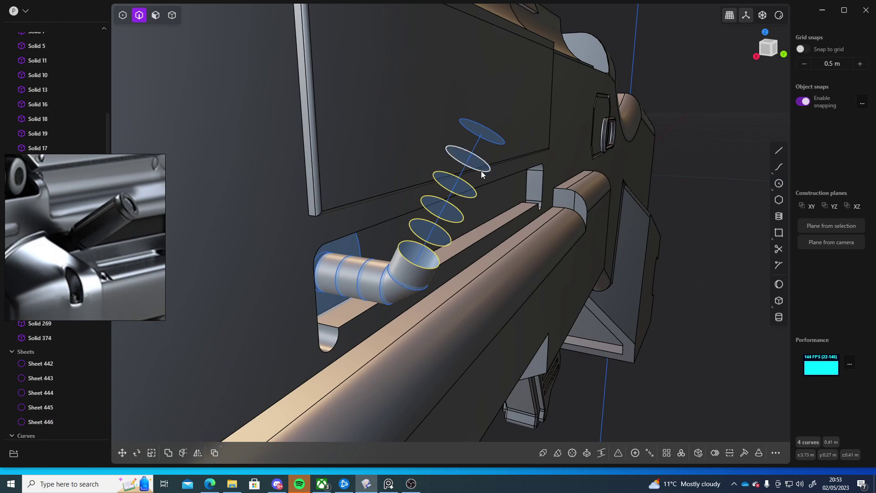
pyautogui.click(494, 145)
pyautogui.press('l')
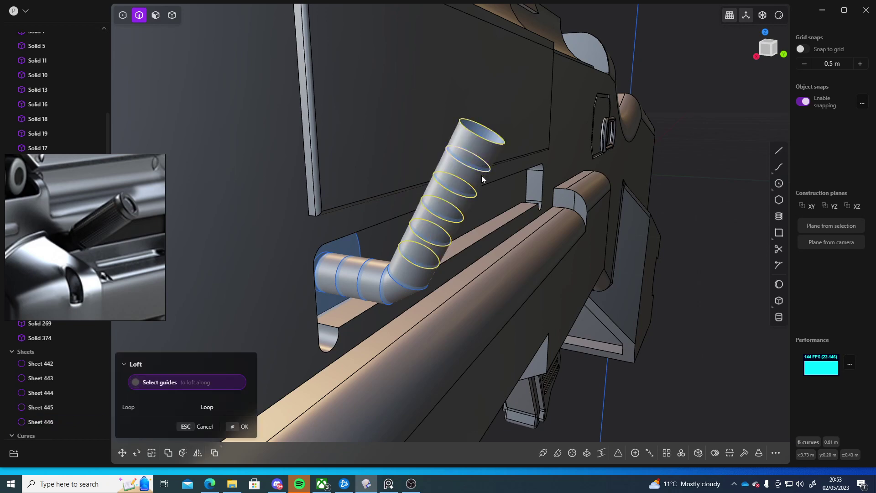
pyautogui.press('Return')
# Fill the open circular end at the top of the handle with a flat cap
pyautogui.moveTo(481, 175); pyautogui.dragTo(439, 232, button='middle')
pyautogui.click(439, 232)
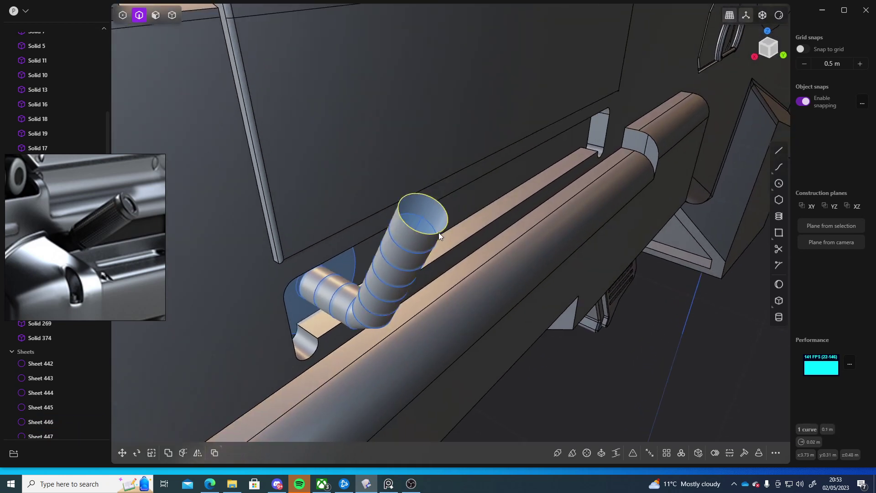
pyautogui.click(697, 458)
pyautogui.press('Return')
pyautogui.click(611, 401)
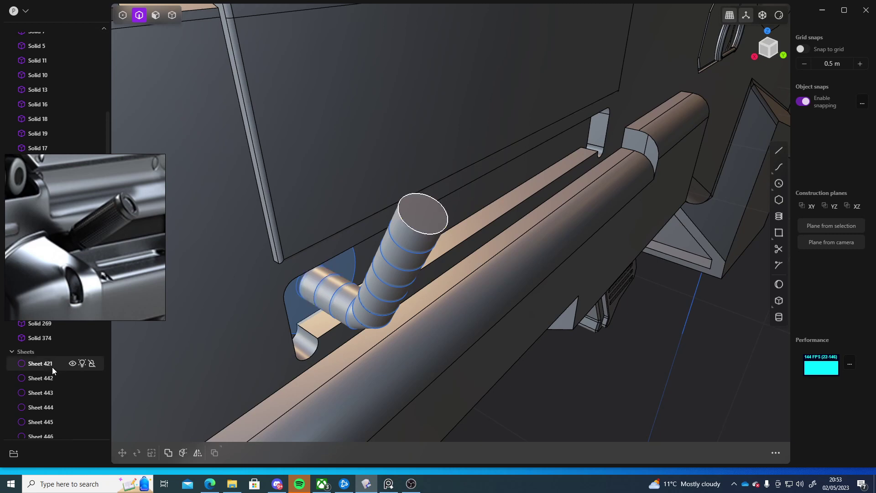
pyautogui.click(49, 380)
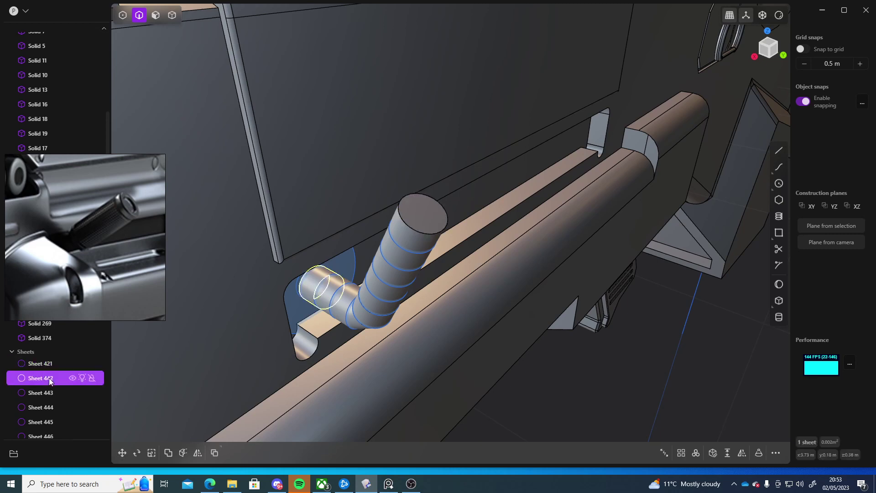
pyautogui.scroll(-3, 48, 378)
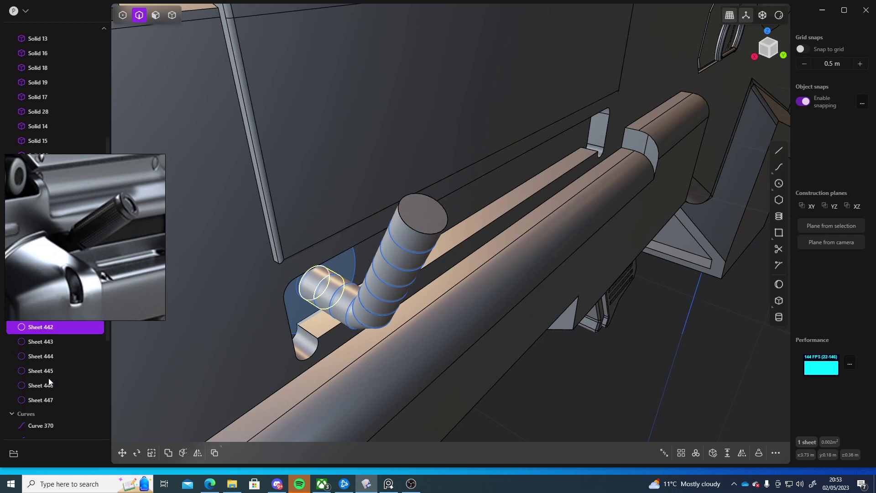
pyautogui.click(39, 405)
pyautogui.keyDown('shift'); pyautogui.click(48, 403); pyautogui.keyUp('shift')
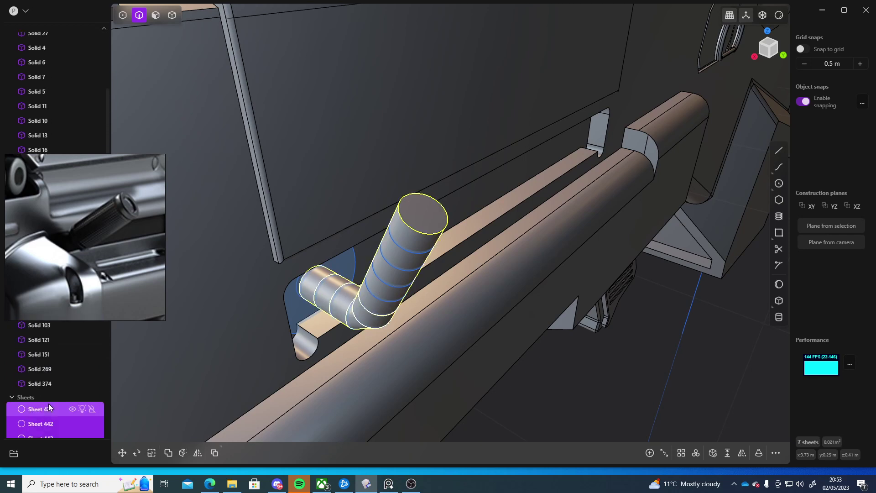
pyautogui.press('Delete')
pyautogui.hotkey('ctrl', 'z')
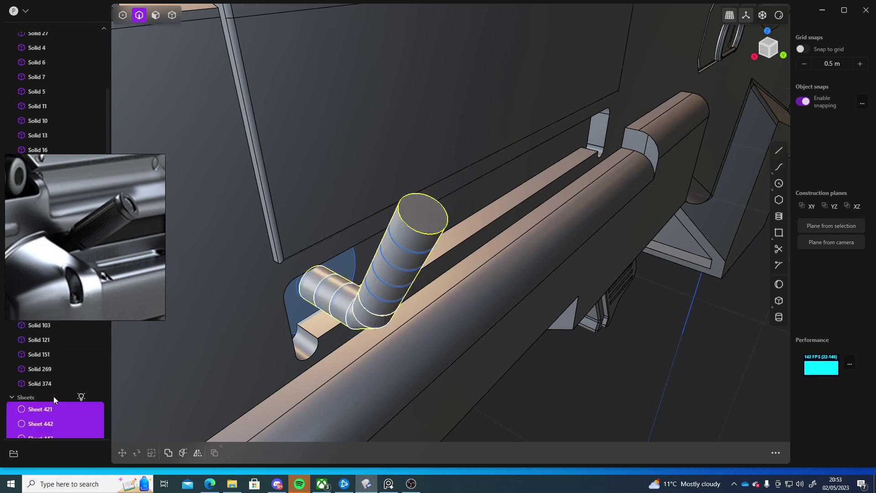
# Delete the long straight construction line, Curve 370
pyautogui.click(55, 391)
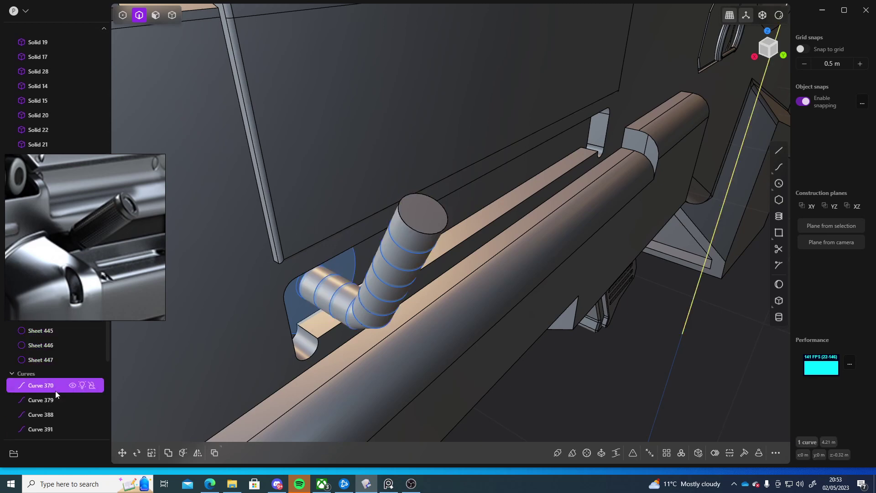
pyautogui.scroll(-1, 56, 391)
pyautogui.click(49, 360)
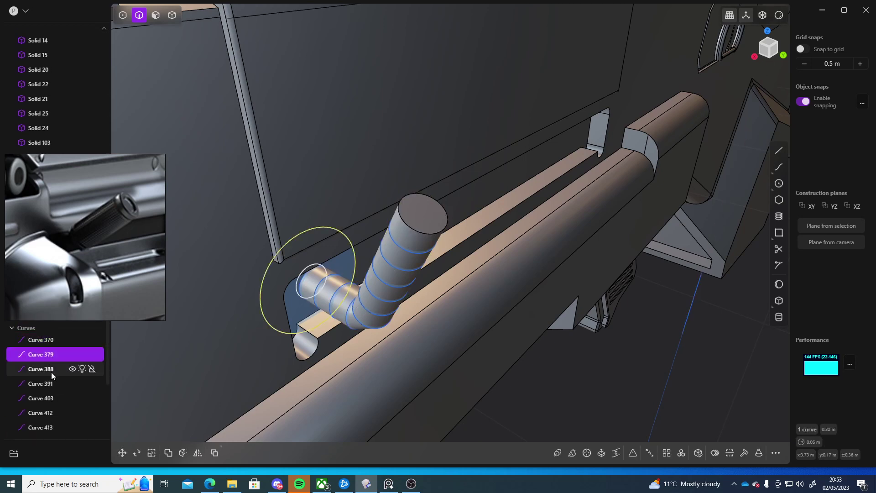
pyautogui.click(44, 342)
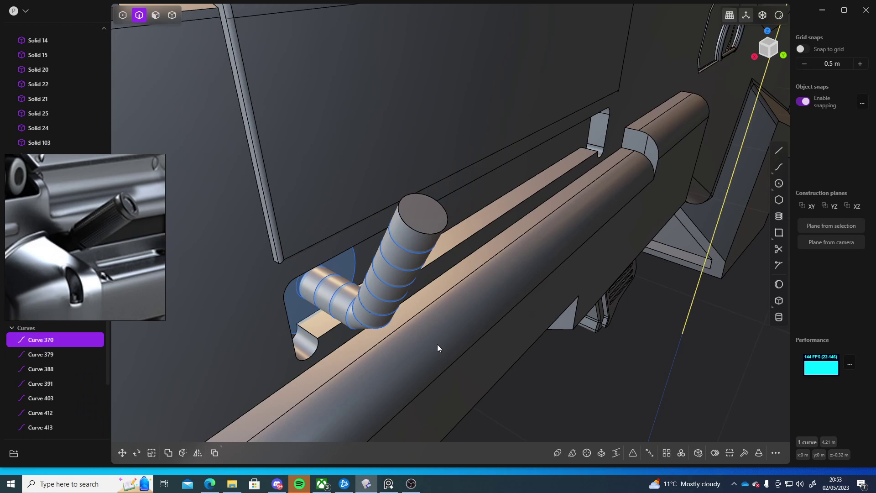
pyautogui.press('x')
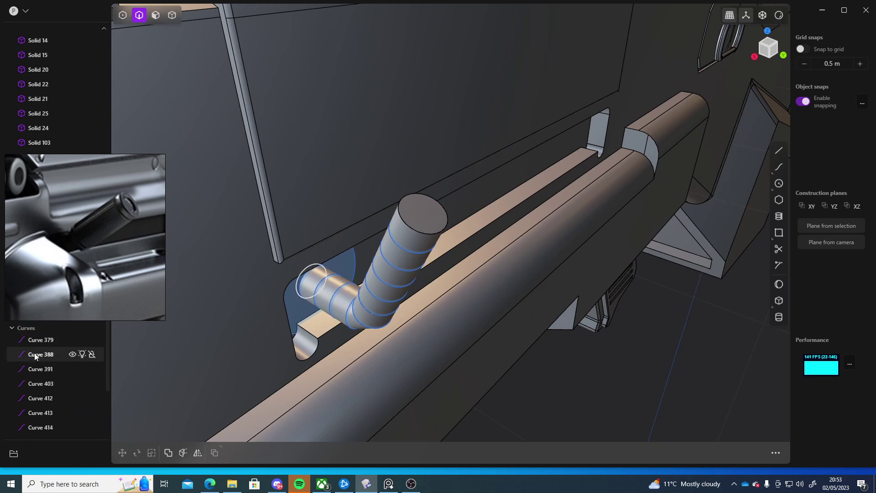
# Delete the handle's leftover construction curves from Curve 388 through Curve 420, keeping Curve 379
pyautogui.click(39, 358)
pyautogui.scroll(-1, 38, 358)
pyautogui.scroll(-2, 39, 357)
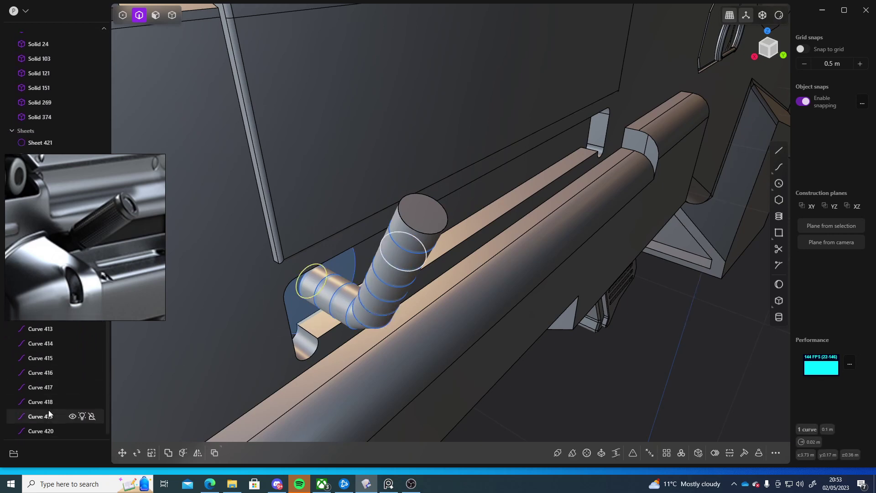
pyautogui.keyDown('shift'); pyautogui.click(44, 429); pyautogui.keyUp('shift')
pyautogui.press('Return')
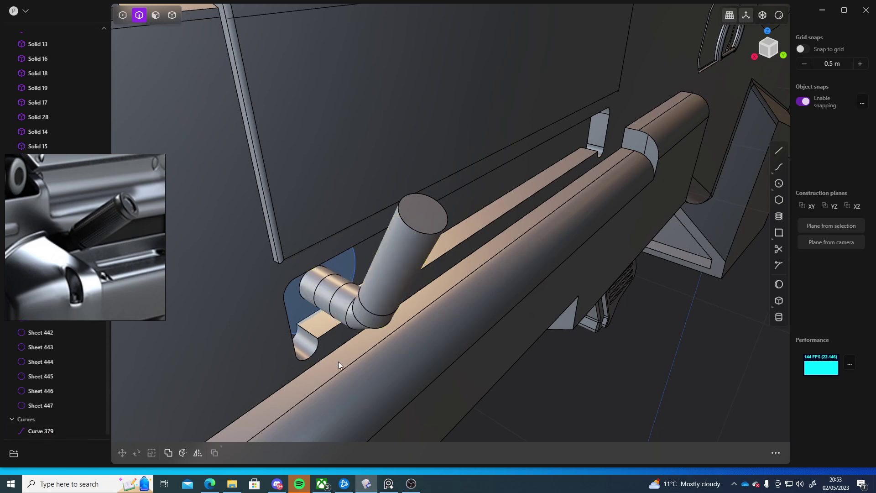
# Delete the lofted bend segment and the first slanted segment between the handle's horizontal tube and its shaft
pyautogui.moveTo(338, 361); pyautogui.dragTo(402, 320, button='middle')
pyautogui.scroll(4, 459, 291)
pyautogui.scroll(-3, 461, 290)
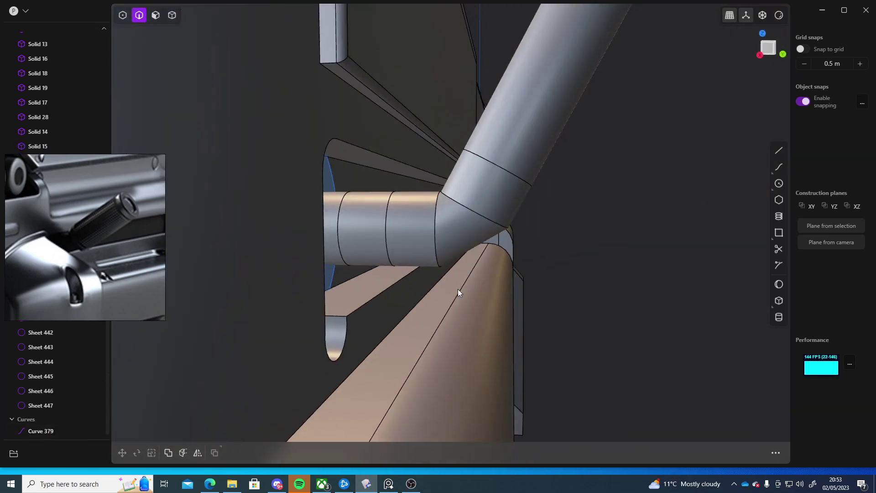
pyautogui.scroll(2, 458, 289)
pyautogui.moveTo(476, 213); pyautogui.dragTo(414, 270, button='middle')
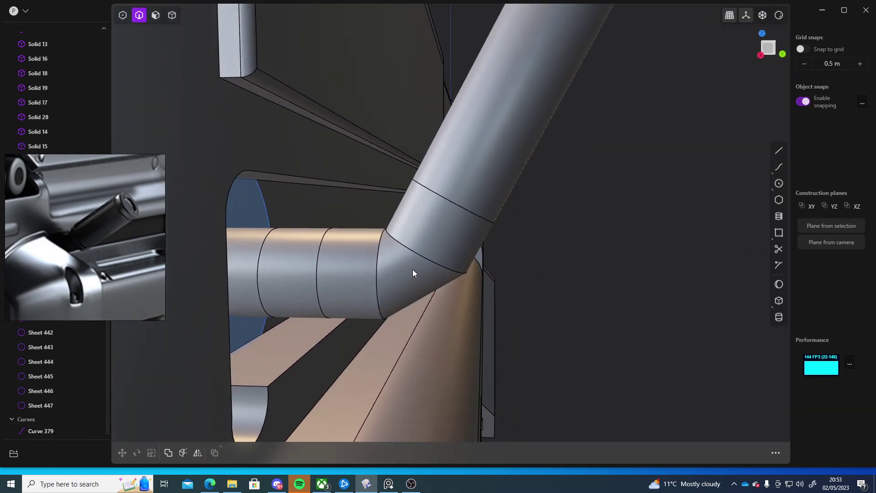
pyautogui.click(442, 268)
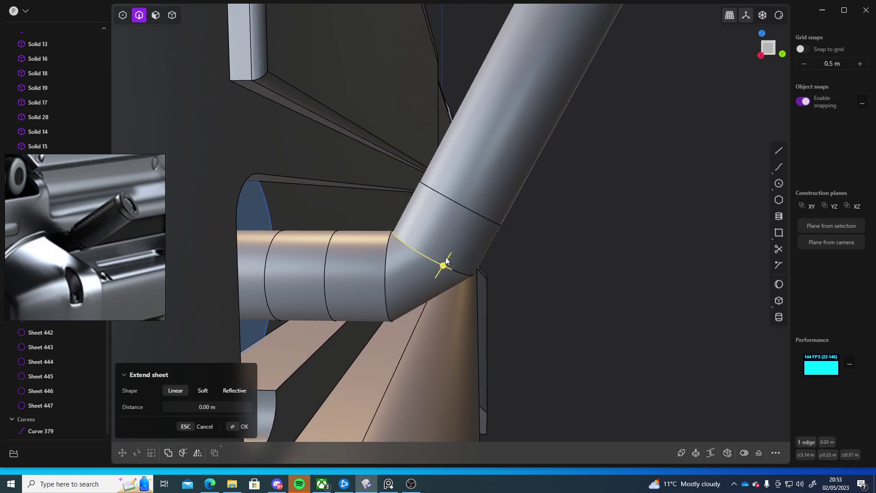
pyautogui.press('3')
pyautogui.click(439, 239)
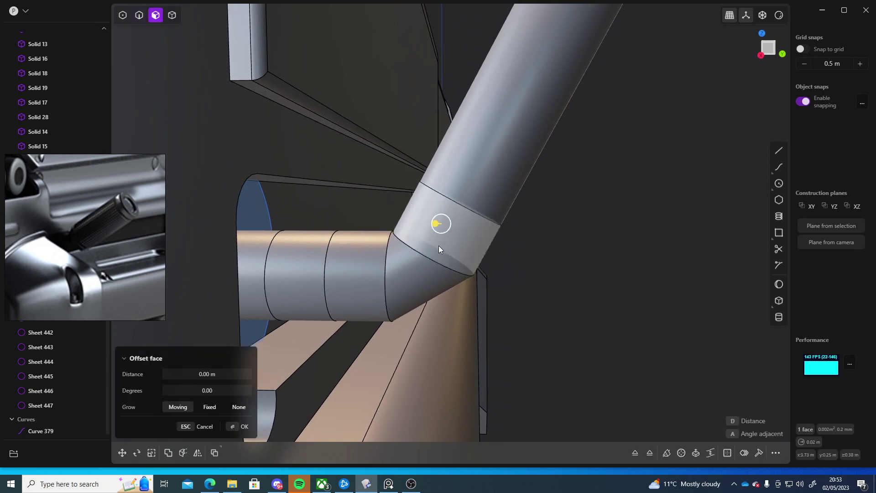
pyautogui.press('Delete')
pyautogui.click(428, 277)
pyautogui.press('Delete')
# Loft the near-side edge of the shaft's open end to the matching edge of the horizontal tube's open end
pyautogui.keyDown('shift'); pyautogui.moveTo(501, 253); pyautogui.dragTo(465, 248, button='middle'); pyautogui.keyUp('shift')
pyautogui.scroll(3, 459, 253)
pyautogui.scroll(-2, 458, 254)
pyautogui.press('2')
pyautogui.click(531, 153)
pyautogui.press('o')
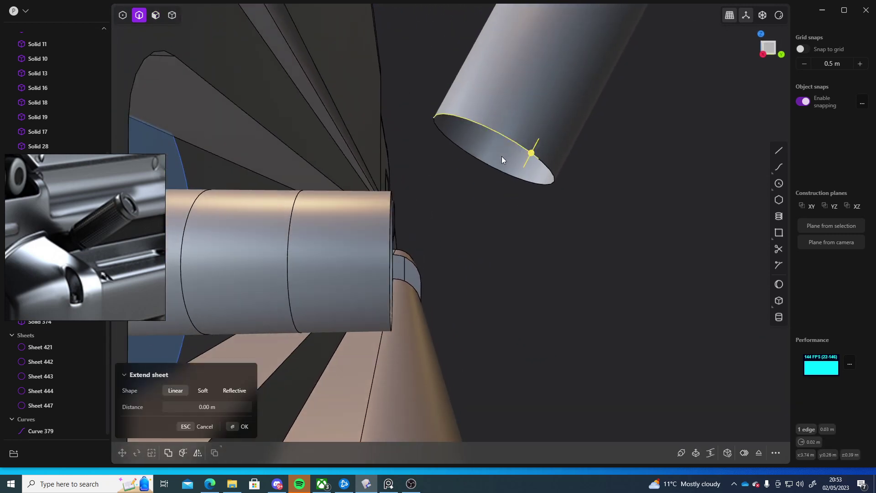
pyautogui.keyDown('shift'); pyautogui.click(389, 204); pyautogui.keyUp('shift')
pyautogui.moveTo(389, 204); pyautogui.dragTo(479, 223, button='middle')
pyautogui.press('l')
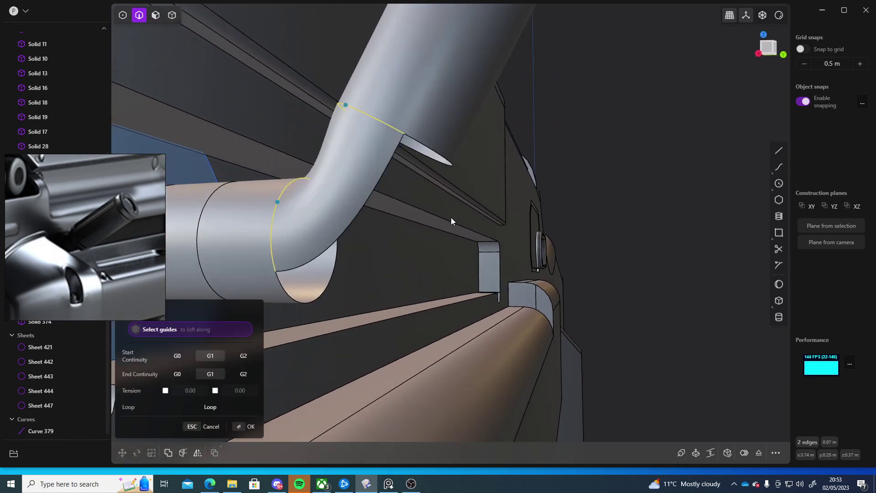
# Compare G2 and G1 continuity for the near-side loft, then finish it with G0 at both start and end
pyautogui.moveTo(591, 166); pyautogui.dragTo(609, 192, button='middle')
pyautogui.click(243, 357)
pyautogui.click(243, 375)
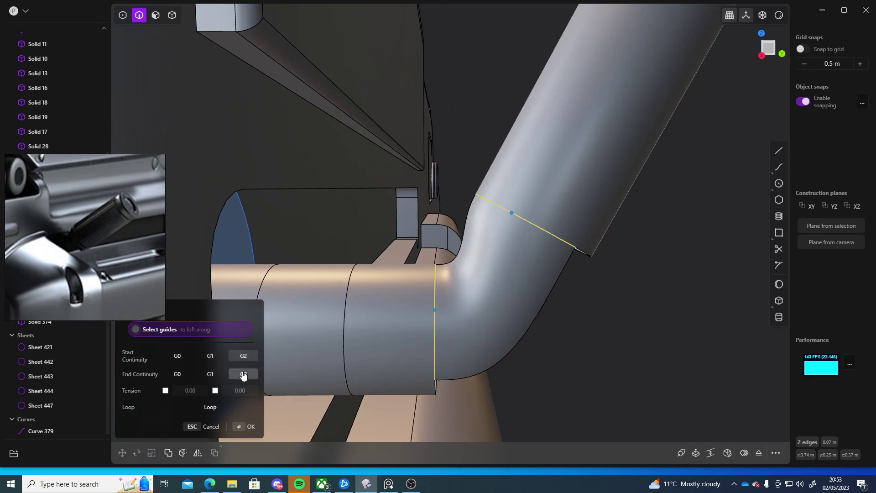
pyautogui.click(211, 374)
pyautogui.click(218, 360)
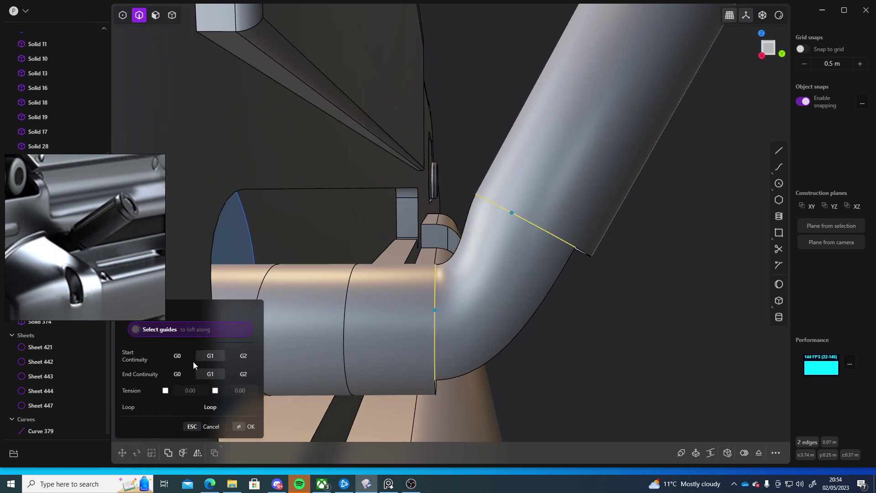
pyautogui.click(177, 356)
pyautogui.click(178, 374)
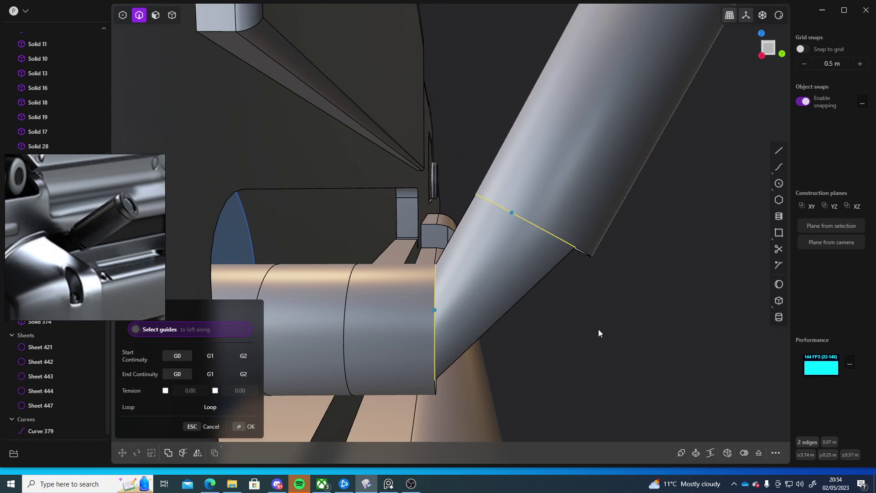
pyautogui.press('Return')
# Loft the lower open edges of the horizontal tube and the shaft with G0 start and end continuity
pyautogui.moveTo(598, 329); pyautogui.dragTo(368, 294, button='middle')
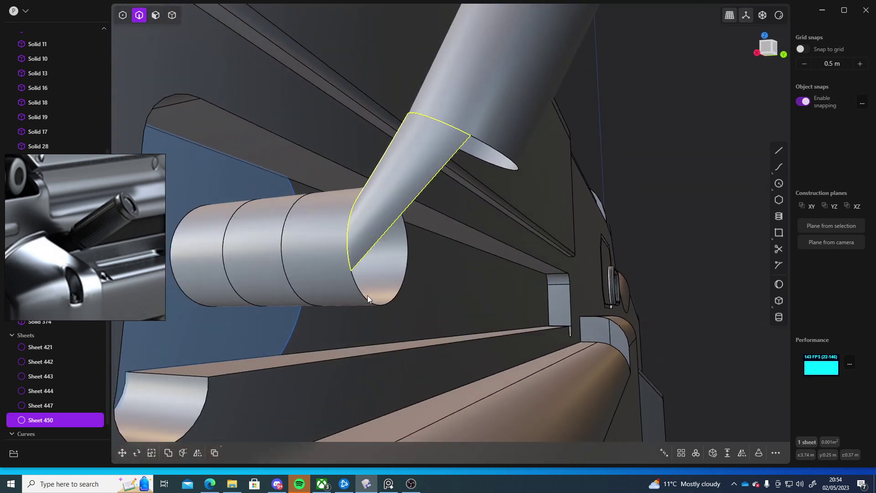
pyautogui.click(360, 297)
pyautogui.press('e')
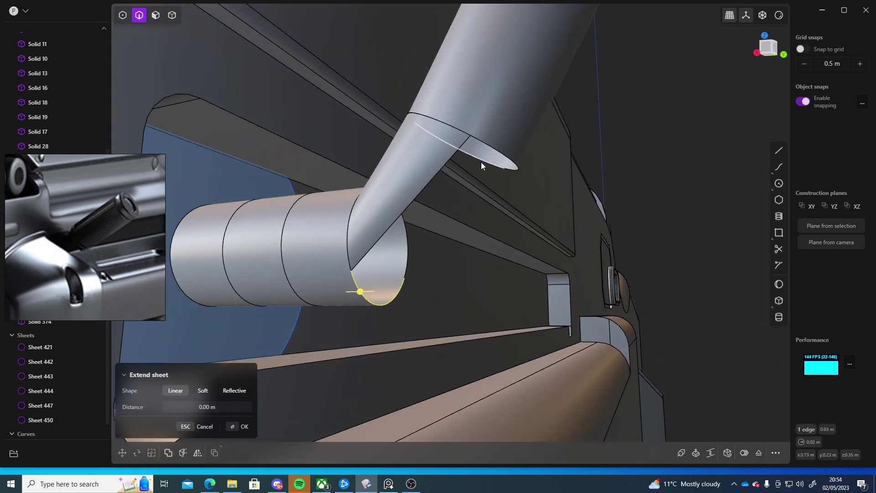
pyautogui.click(488, 145)
pyautogui.press('l')
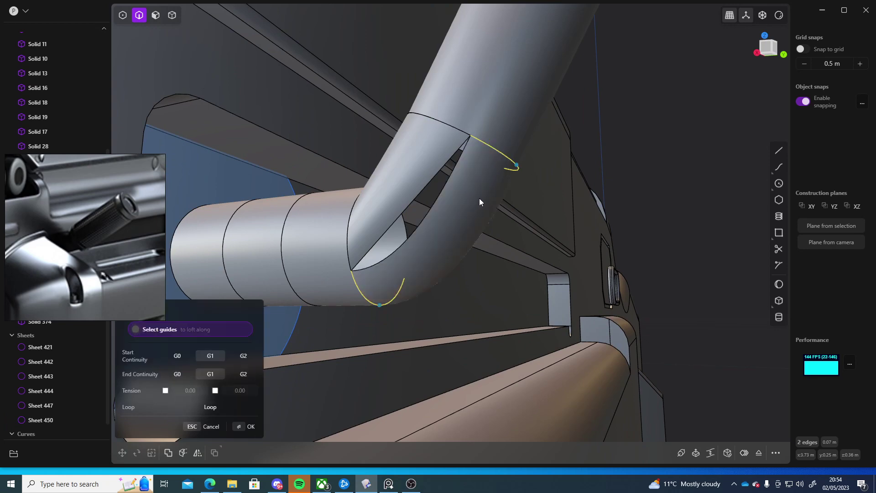
pyautogui.click(179, 359)
pyautogui.click(177, 373)
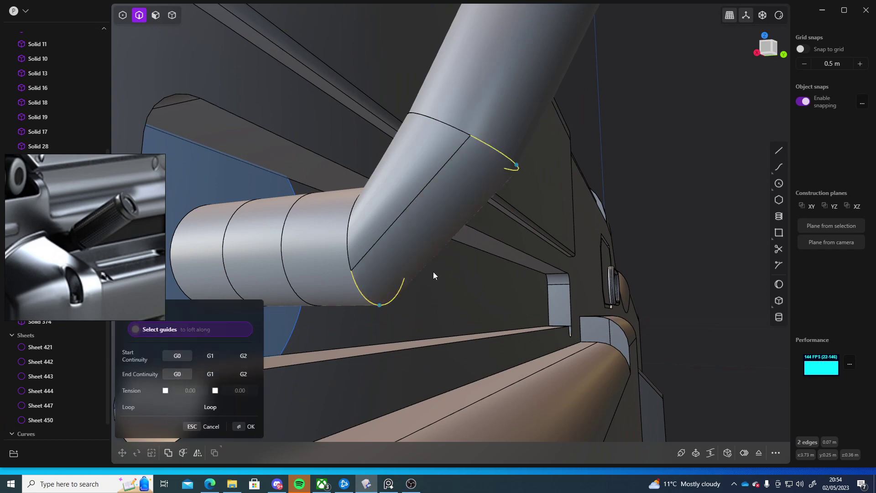
pyautogui.press('Return')
# Loft the remaining far-side edges of the horizontal tube and the shaft with G0 start and end continuity
pyautogui.moveTo(433, 272); pyautogui.dragTo(451, 218, button='middle')
pyautogui.click(352, 272)
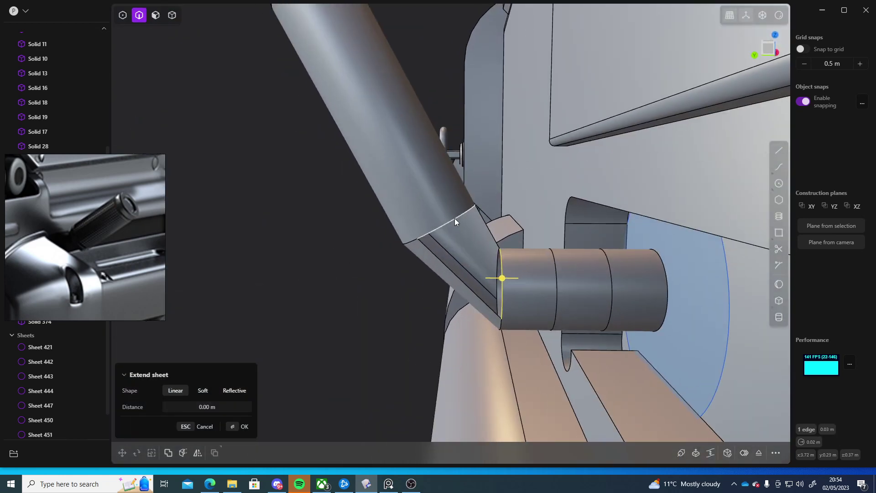
pyautogui.click(455, 220)
pyautogui.press('l')
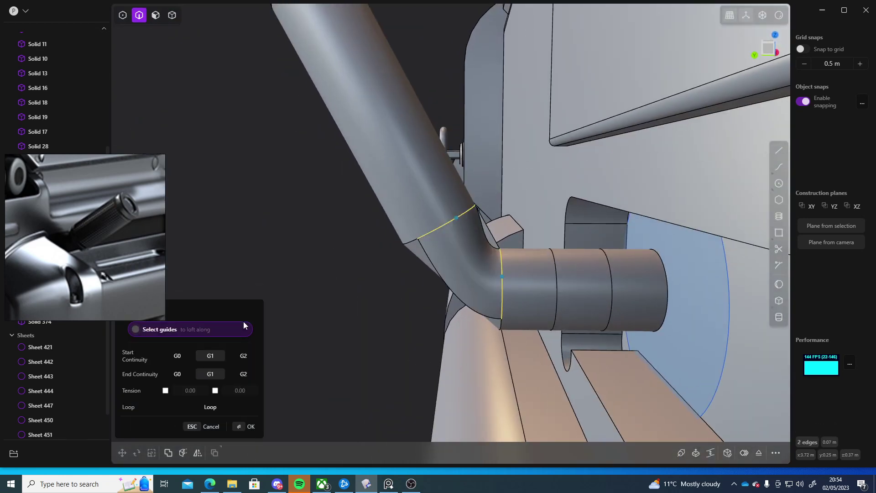
pyautogui.click(174, 356)
pyautogui.click(177, 373)
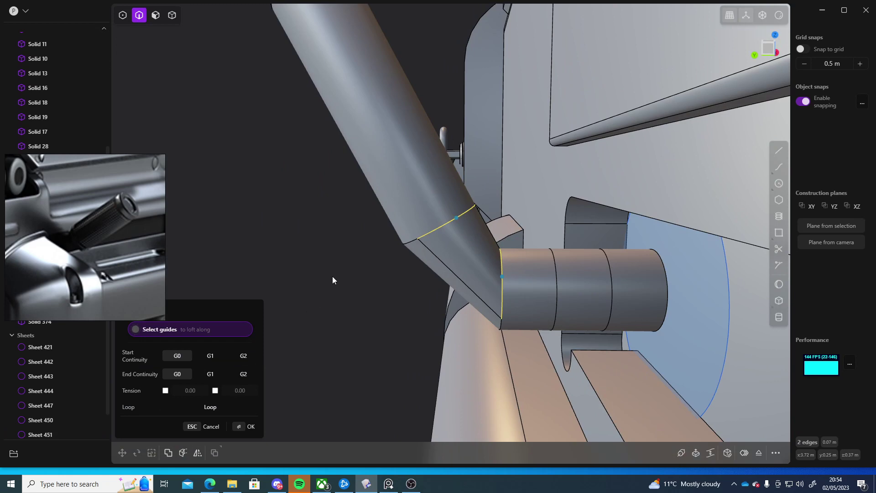
pyautogui.press('Return')
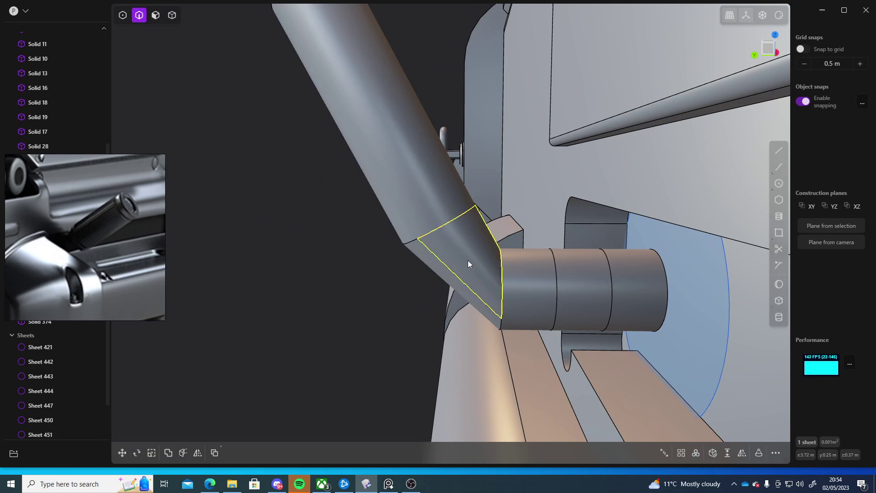
pyautogui.click(447, 225)
pyautogui.click(411, 239)
pyautogui.moveTo(403, 279); pyautogui.dragTo(411, 236, button='middle')
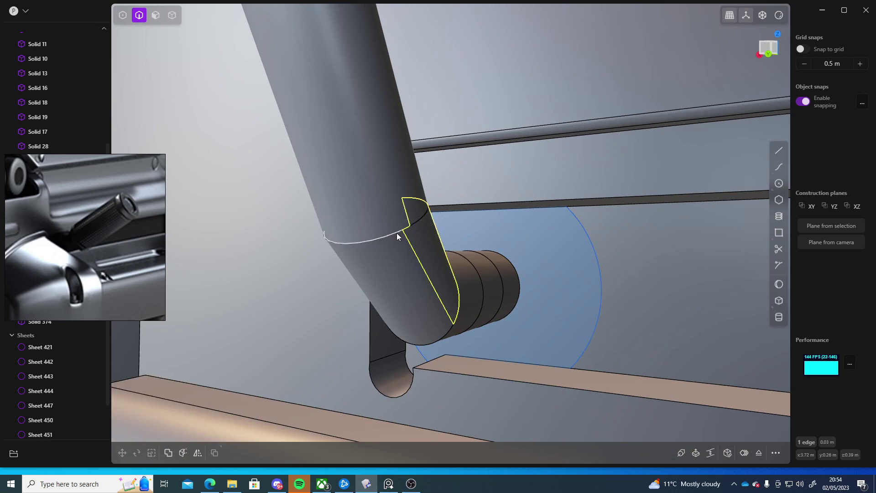
pyautogui.click(425, 218)
pyautogui.keyDown('shift'); pyautogui.click(363, 240); pyautogui.keyUp('shift')
pyautogui.moveTo(319, 269); pyautogui.dragTo(412, 220, button='middle')
pyautogui.moveTo(414, 225); pyautogui.dragTo(432, 215)
pyautogui.press('Return')
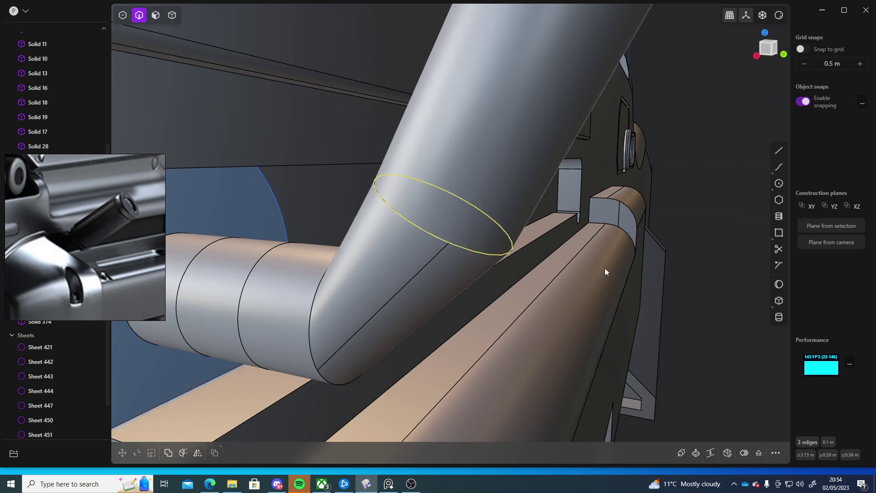
pyautogui.scroll(-2, 605, 272)
pyautogui.click(683, 266)
# Join all the handle sheets from Sheet 421 through Sheet 452 into a single sheet
pyautogui.click(50, 348)
pyautogui.scroll(-1, 48, 369)
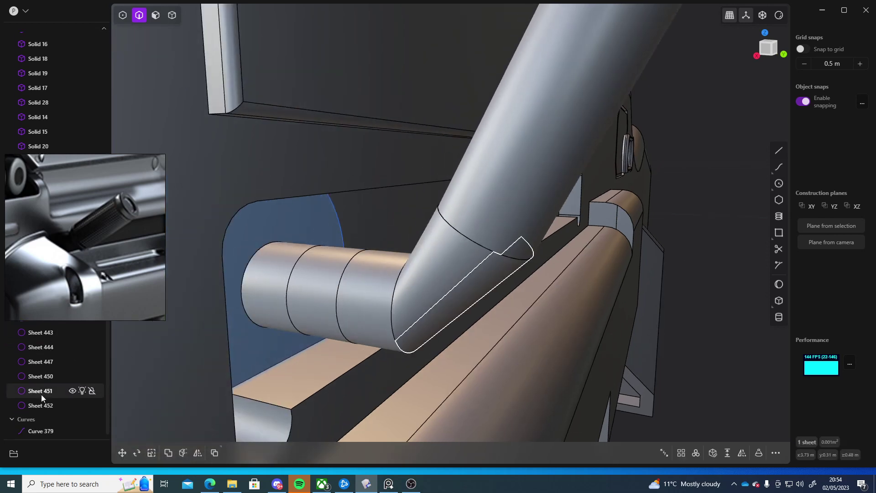
pyautogui.keyDown('shift'); pyautogui.click(60, 407); pyautogui.keyUp('shift')
pyautogui.press('j')
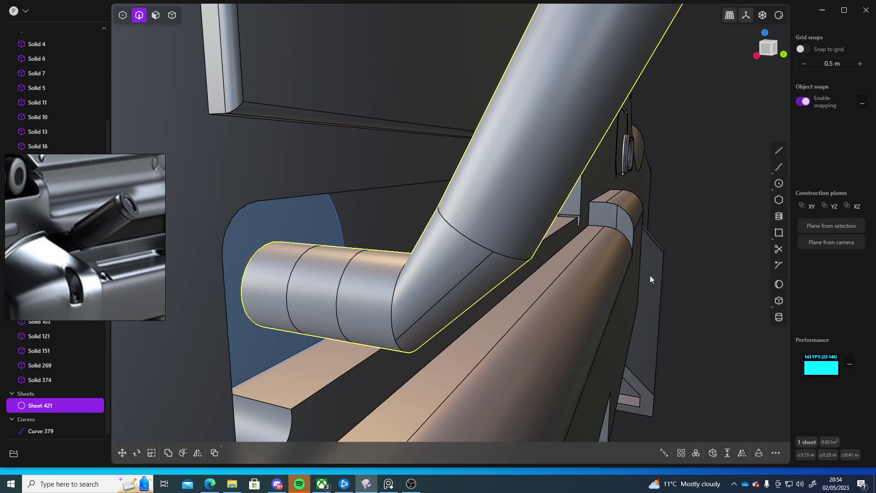
# Try to fillet the three edges where the bend segment meets the slanted shaft, with a distance of about 0.053 m
pyautogui.moveTo(650, 279); pyautogui.dragTo(682, 273, button='middle')
pyautogui.click(613, 265)
pyautogui.click(534, 242)
pyautogui.press('f')
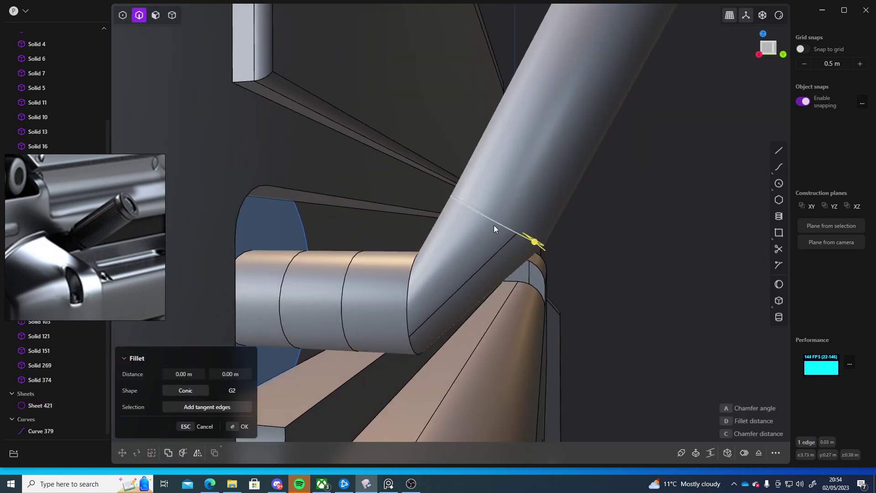
pyautogui.moveTo(494, 225); pyautogui.dragTo(406, 219, button='middle')
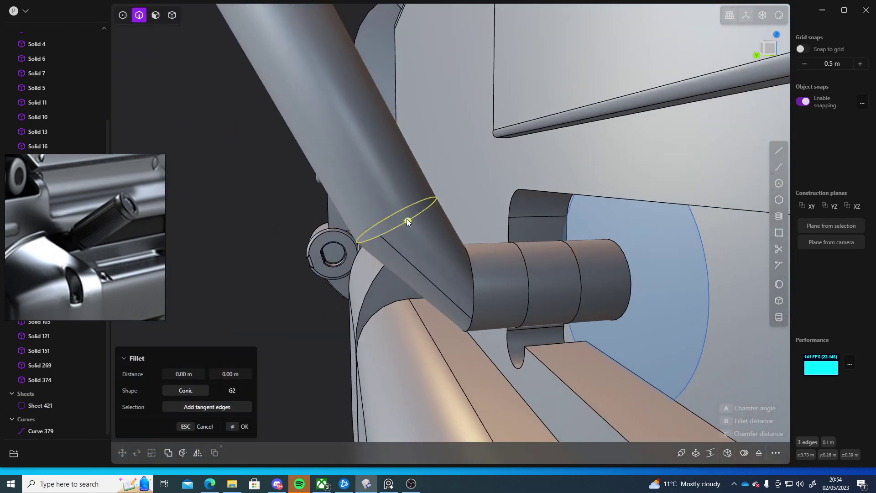
pyautogui.moveTo(407, 219); pyautogui.dragTo(438, 212)
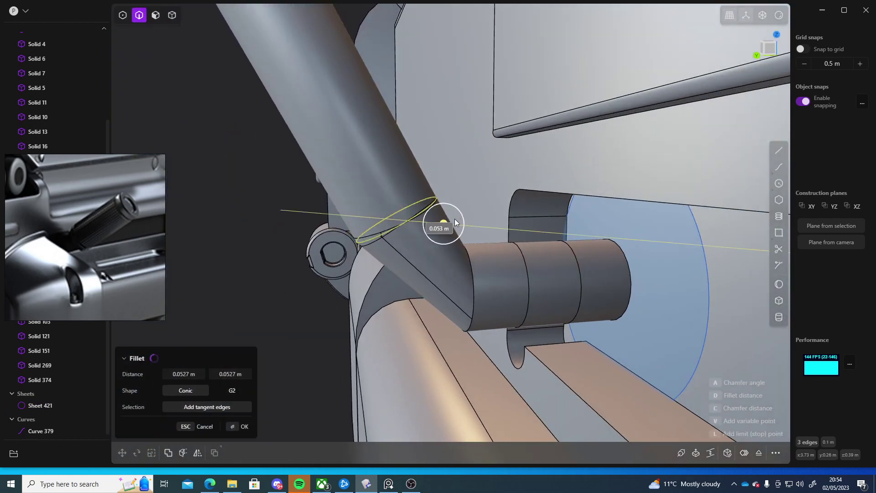
pyautogui.press('Return')
pyautogui.moveTo(419, 258); pyautogui.dragTo(483, 272, button='middle')
pyautogui.press('3')
pyautogui.click(462, 224)
pyautogui.press('Escape')
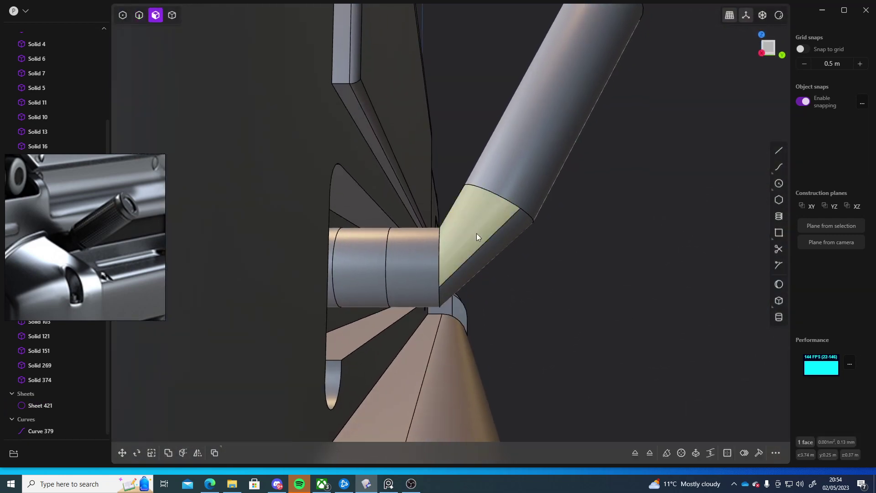
pyautogui.click(480, 259)
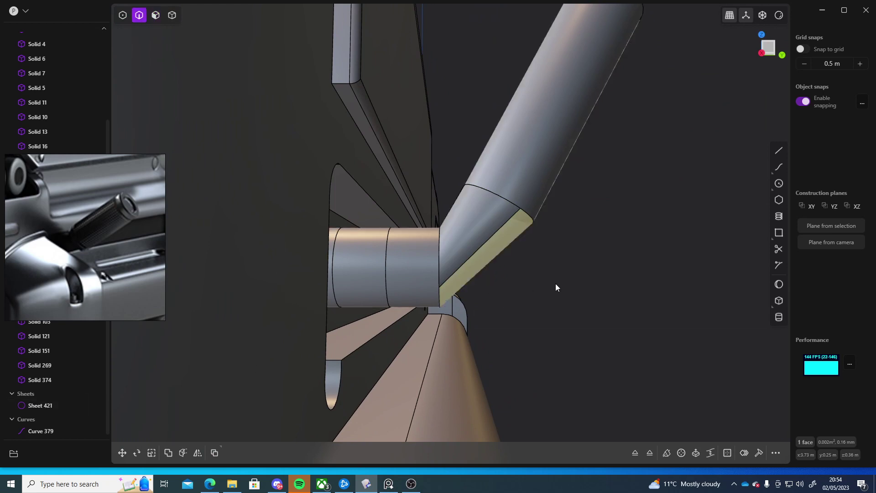
pyautogui.scroll(-3, 548, 291)
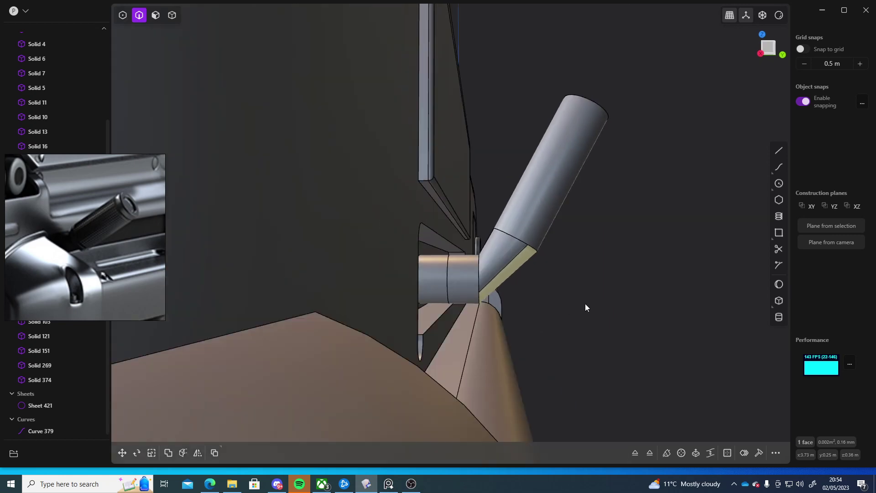
pyautogui.moveTo(585, 303); pyautogui.dragTo(377, 312, button='middle')
pyautogui.press('o')
# Undo the handle's sheet join, bend lofts and extensions back to the open gap between the horizontal tube and the slanted shaft
pyautogui.hotkey('ctrl', 'z')
pyautogui.hotkey('ctrl', 'z')
pyautogui.hotkey('ctrl', 'z')
pyautogui.hotkey('ctrl', 'z')
pyautogui.hotkey('ctrl', 'z')
pyautogui.hotkey('ctrl', 'z')
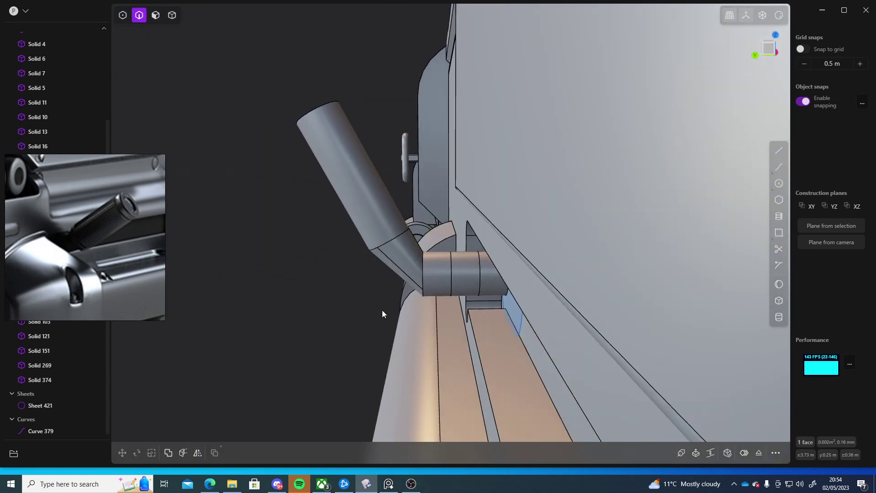
pyautogui.hotkey('ctrl', 'z')
pyautogui.hotkey('ctrl', 'z')
pyautogui.hotkey('ctrl', 'z')
pyautogui.hotkey('ctrl', 'z')
pyautogui.hotkey('ctrl', 'z')
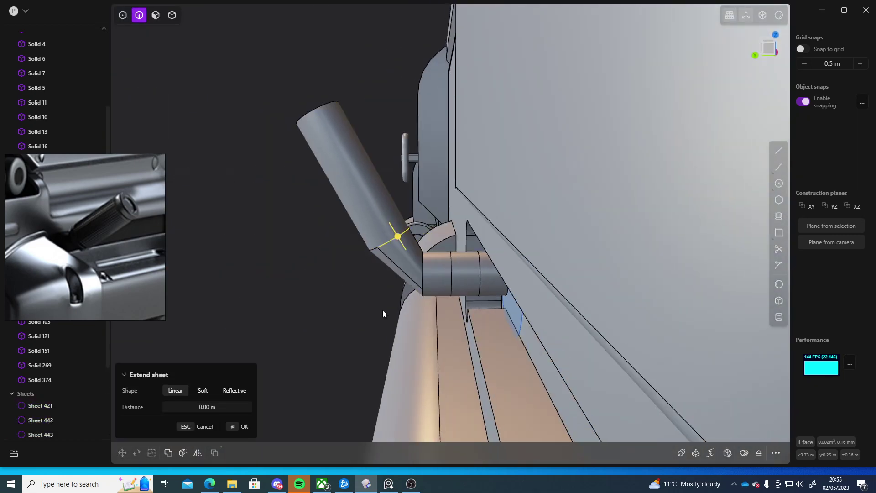
pyautogui.hotkey('ctrl', 'z')
pyautogui.hotkey('ctrl', 'z')
pyautogui.hotkey('ctrl', 'z')
pyautogui.hotkey('ctrl', 'z')
pyautogui.hotkey('ctrl', 'z')
pyautogui.hotkey('ctrl', 'z')
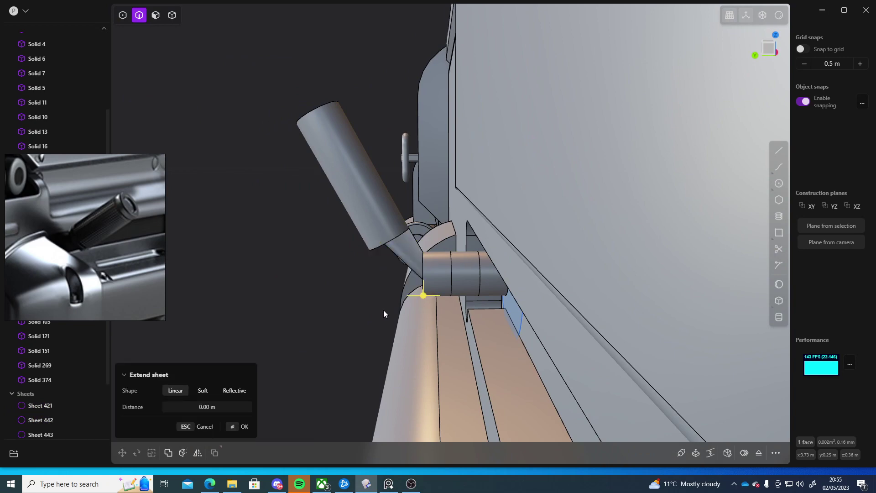
# Try to offset the outer face of the slanted shaft
pyautogui.moveTo(384, 311); pyautogui.dragTo(455, 255, button='middle')
pyautogui.press('3')
pyautogui.click(475, 234)
pyautogui.press('o')
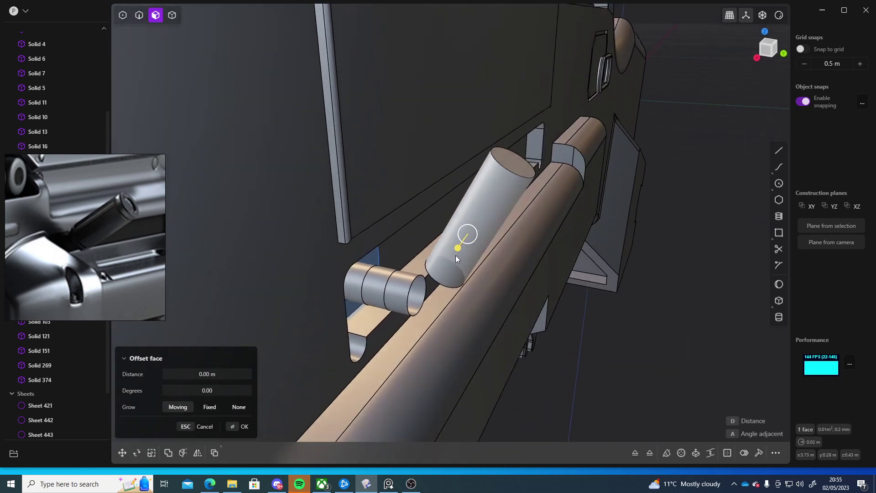
pyautogui.moveTo(455, 254); pyautogui.dragTo(452, 262)
pyautogui.press('Escape')
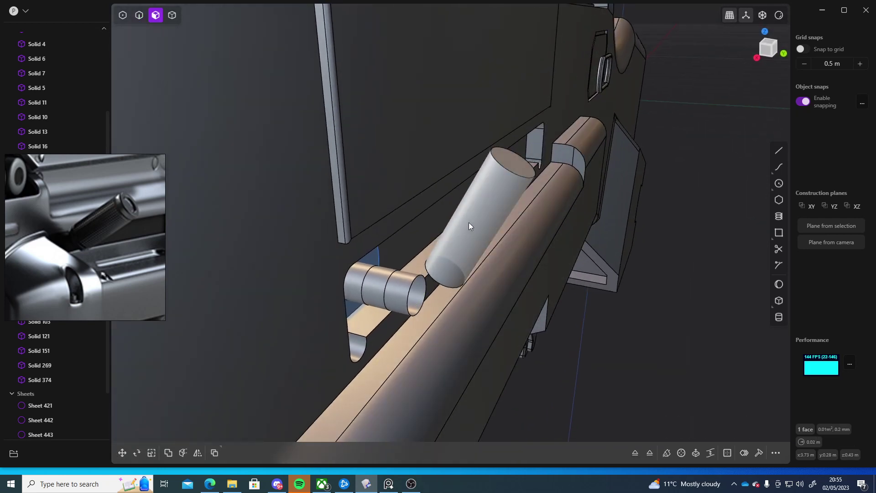
pyautogui.press('o')
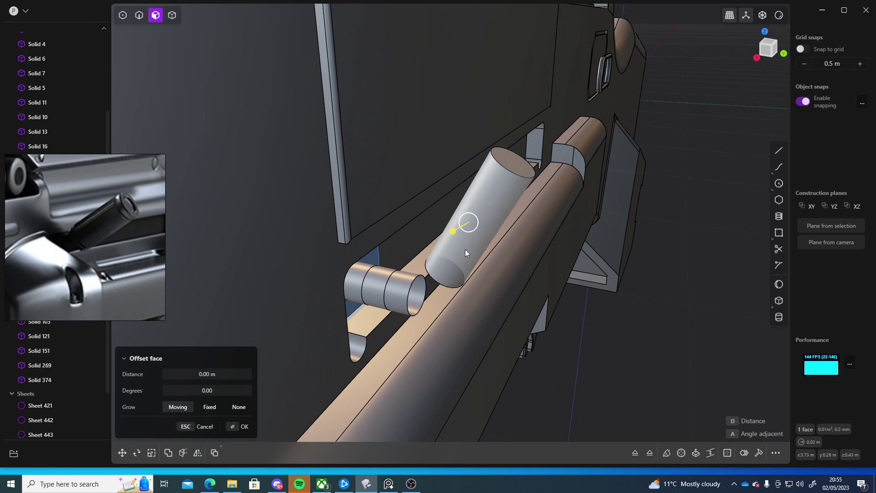
pyautogui.moveTo(450, 232); pyautogui.dragTo(441, 237)
pyautogui.press('Escape')
# Loft the open end edges of the slanted shaft and the horizontal tube into a smooth bend with G2 start and end continuity
pyautogui.moveTo(634, 309); pyautogui.dragTo(416, 196, button='middle')
pyautogui.scroll(3, 418, 206)
pyautogui.press('2')
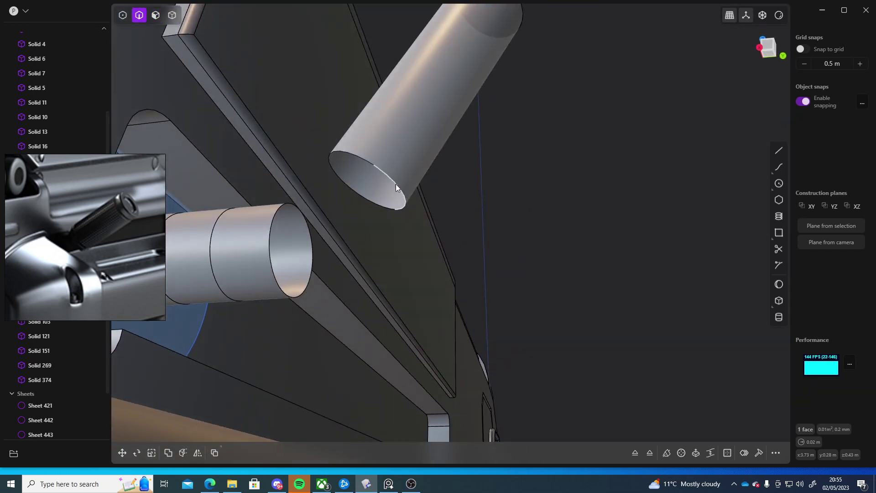
pyautogui.click(396, 185)
pyautogui.keyDown('shift'); pyautogui.click(373, 202); pyautogui.keyUp('shift')
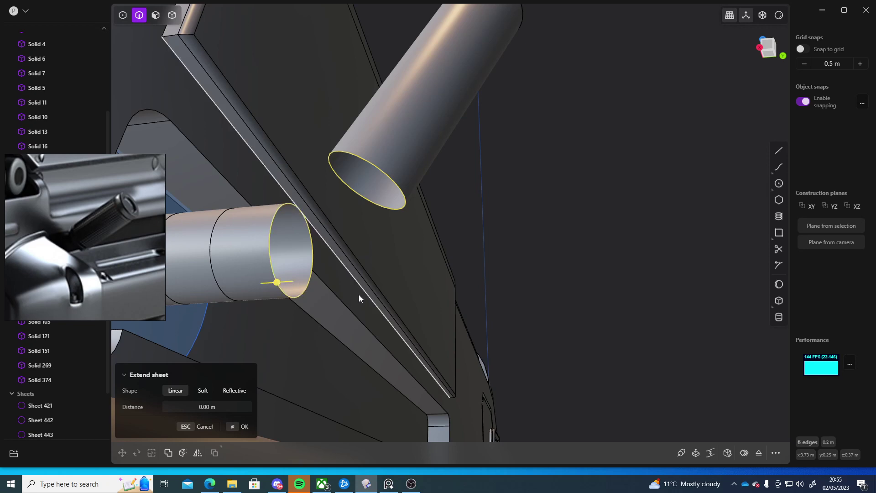
pyautogui.press('l')
pyautogui.moveTo(482, 207); pyautogui.dragTo(504, 253, button='middle')
pyautogui.scroll(5, 504, 254)
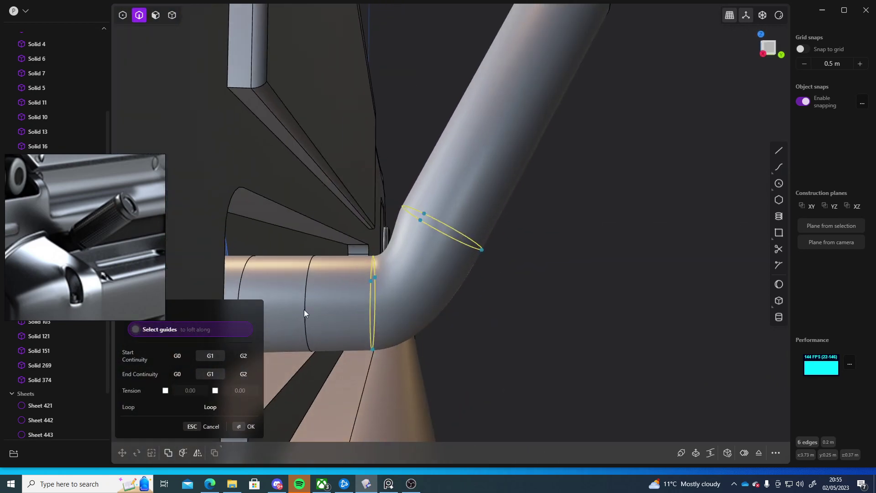
pyautogui.click(239, 355)
pyautogui.click(246, 378)
pyautogui.moveTo(493, 334); pyautogui.dragTo(256, 342, button='middle')
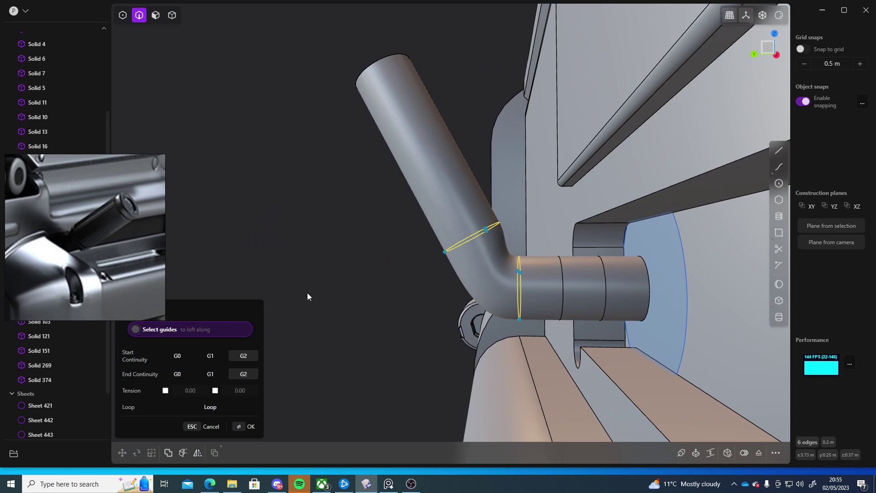
pyautogui.press('Return')
# Extrude the circular region at the horizontal tube's inner end a short distance into a thin solid disc
pyautogui.moveTo(339, 302); pyautogui.dragTo(440, 279, button='middle')
pyautogui.press('3')
pyautogui.press('e')
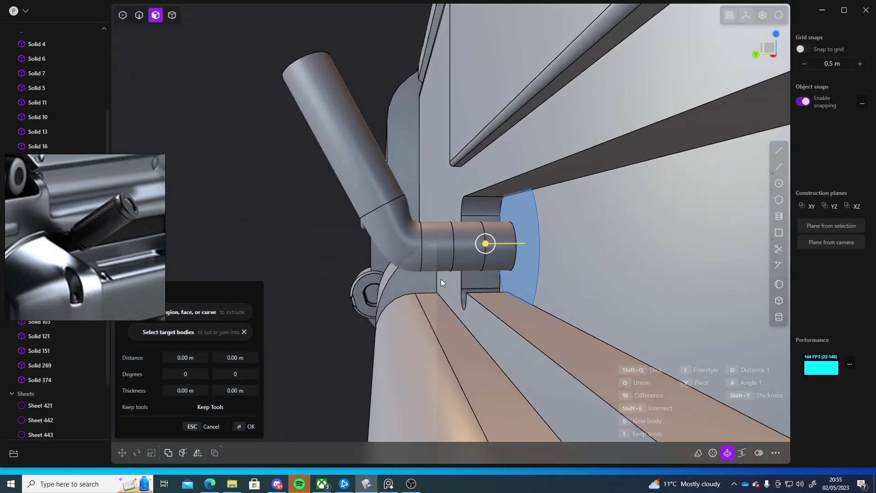
pyautogui.moveTo(485, 244); pyautogui.dragTo(475, 242)
pyautogui.press('Return')
pyautogui.moveTo(483, 243); pyautogui.dragTo(436, 239, button='middle')
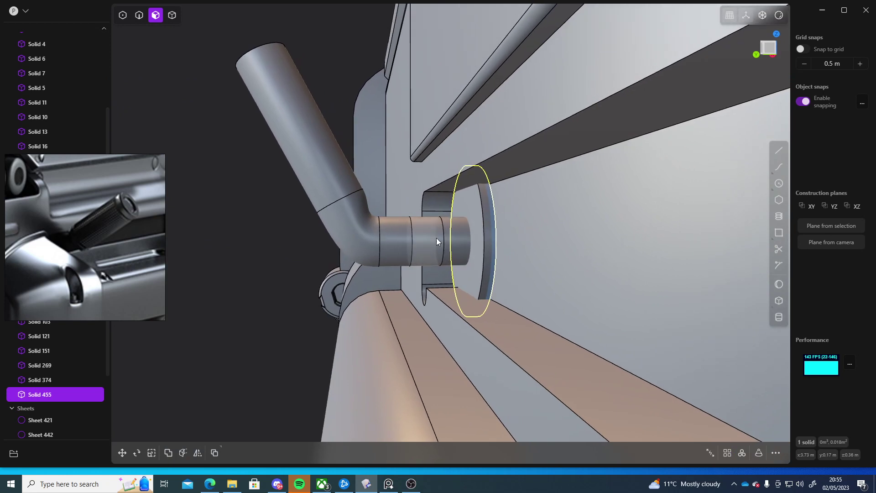
# Join the six handle sheets from Sheet 421 through Sheet 454 into one sheet, and delete the circle Curve 379
pyautogui.click(43, 419)
pyautogui.scroll(-2, 48, 416)
pyautogui.keyDown('shift'); pyautogui.click(43, 405); pyautogui.keyUp('shift')
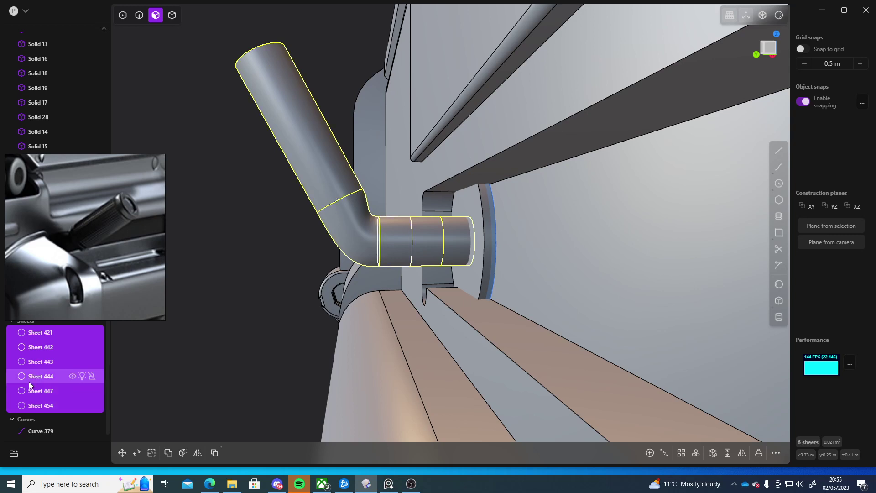
pyautogui.moveTo(220, 354); pyautogui.dragTo(190, 346, button='middle')
pyautogui.press('j')
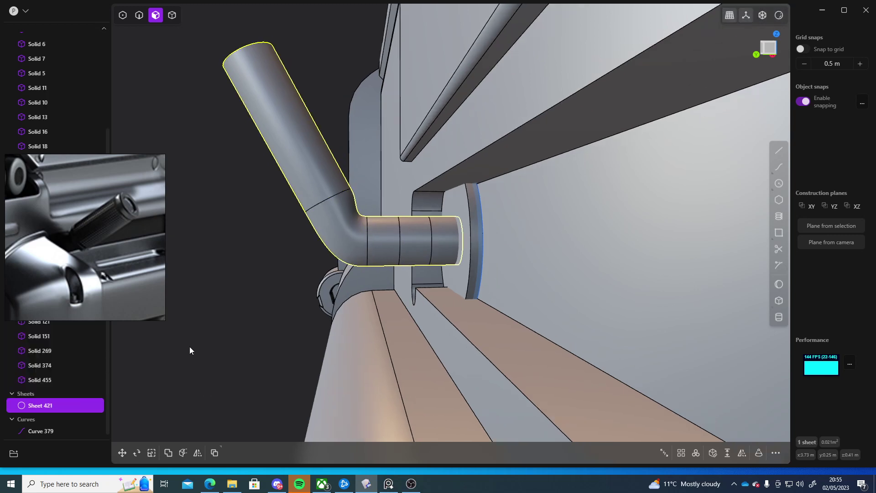
pyautogui.click(34, 426)
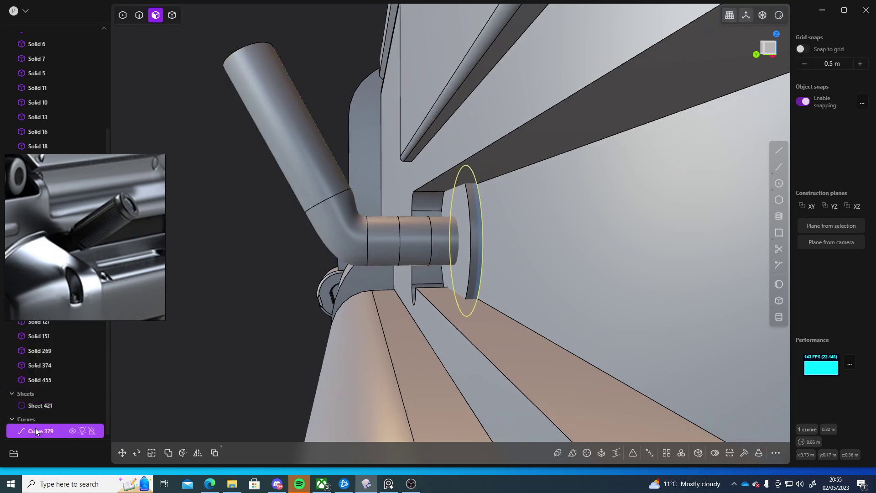
pyautogui.press('Delete')
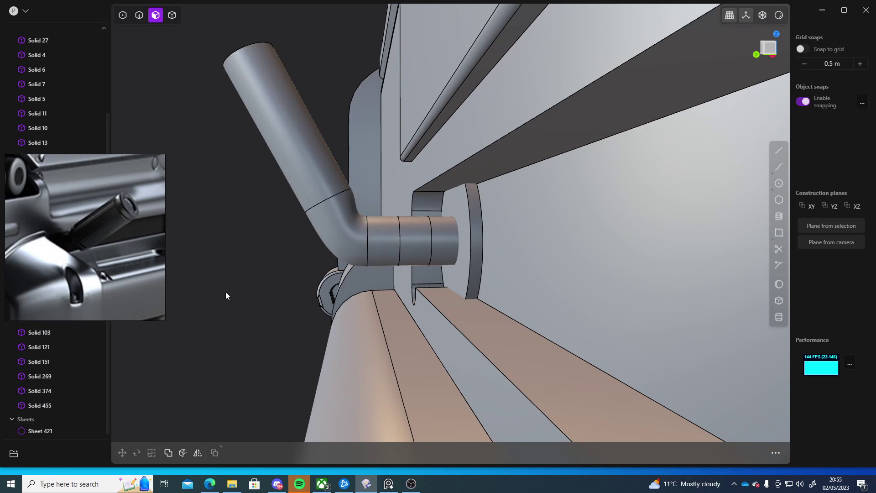
# Try to union the handle sheet Sheet 421 with the disc Solid 455 using Boolean
pyautogui.press('4')
pyautogui.click(45, 432)
pyautogui.click(456, 264)
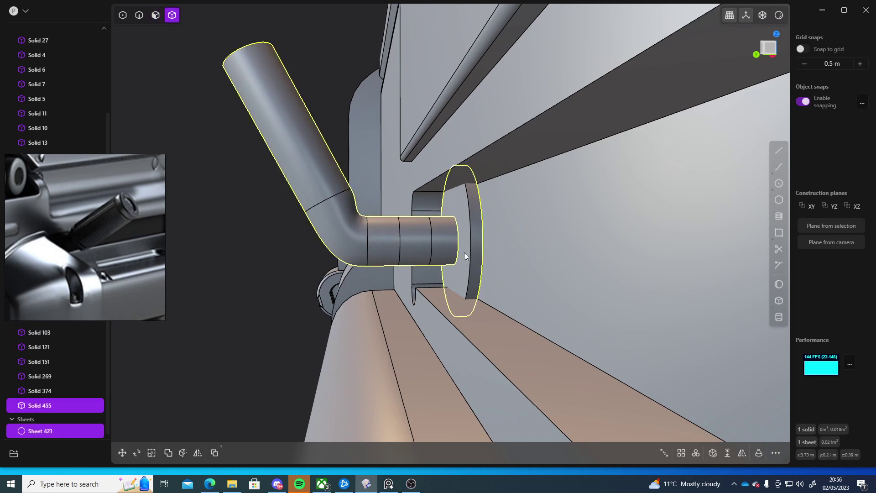
pyautogui.press('q')
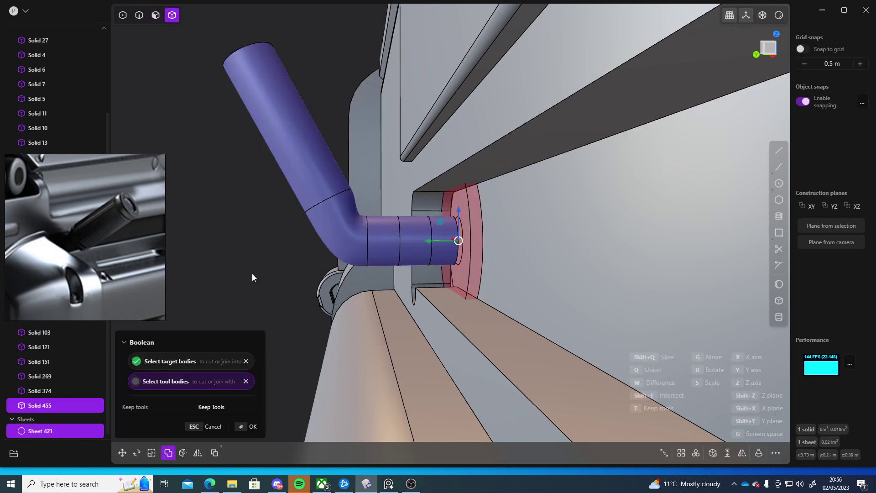
pyautogui.press('q')
pyautogui.press('Escape')
pyautogui.moveTo(266, 288); pyautogui.dragTo(353, 297, button='middle')
pyautogui.click(302, 340)
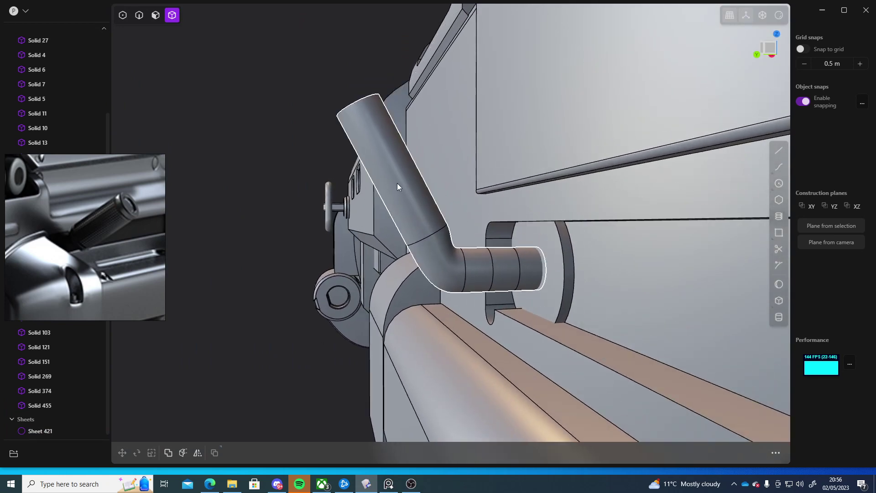
# Offset the slanted shaft's cylindrical face outward to form a grip thicker than the bend
pyautogui.moveTo(409, 179); pyautogui.dragTo(436, 248, button='middle')
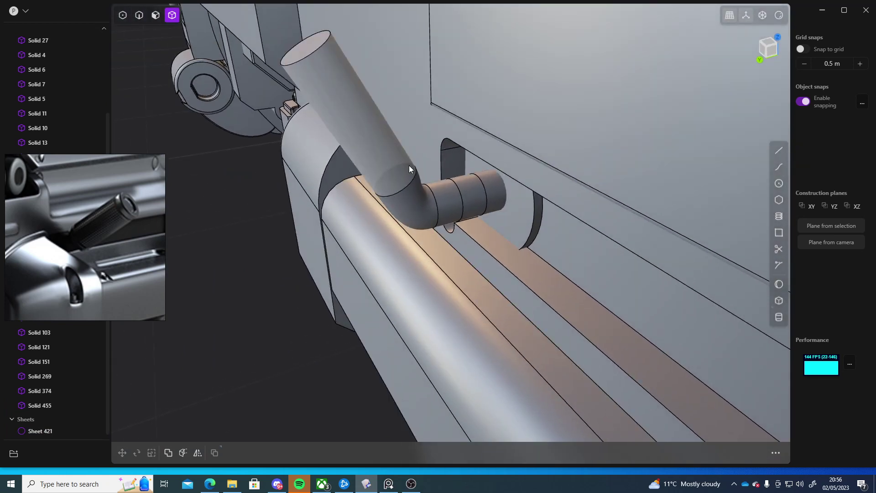
pyautogui.press('3')
pyautogui.click(388, 152)
pyautogui.moveTo(383, 160); pyautogui.dragTo(346, 242, button='middle')
pyautogui.moveTo(377, 158)
pyautogui.mouseDown()
pyautogui.moveTo(388, 163)
pyautogui.moveTo(362, 157)
pyautogui.mouseUp()
pyautogui.moveTo(363, 157); pyautogui.dragTo(142, 221, button='middle')
# Inset the grip's round end face and push the inner circle in by about 0.0065 m
pyautogui.moveTo(85, 226); pyautogui.dragTo(355, 155, button='middle')
pyautogui.rightClick(283, 132)
pyautogui.keyDown('shift'); pyautogui.moveTo(282, 132); pyautogui.dragTo(376, 231, button='middle'); pyautogui.keyUp('shift')
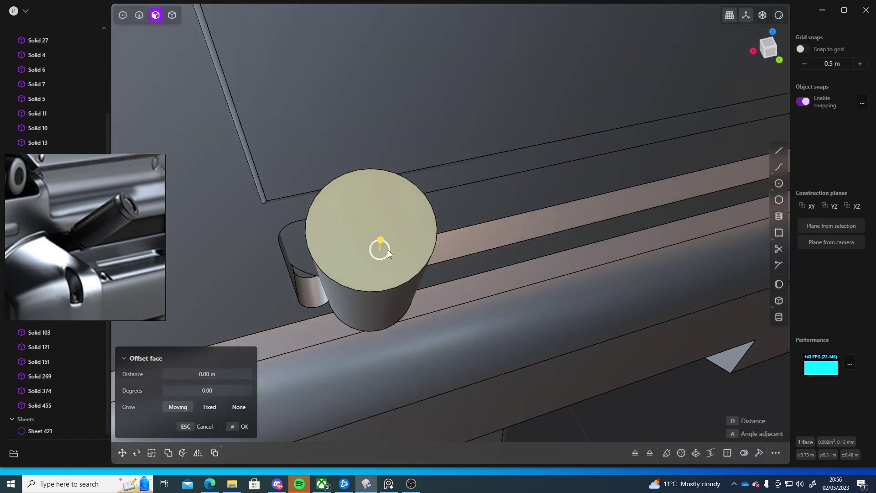
pyautogui.moveTo(387, 250)
pyautogui.mouseDown()
pyautogui.moveTo(421, 199)
pyautogui.moveTo(379, 223)
pyautogui.mouseUp()
pyautogui.click(396, 228)
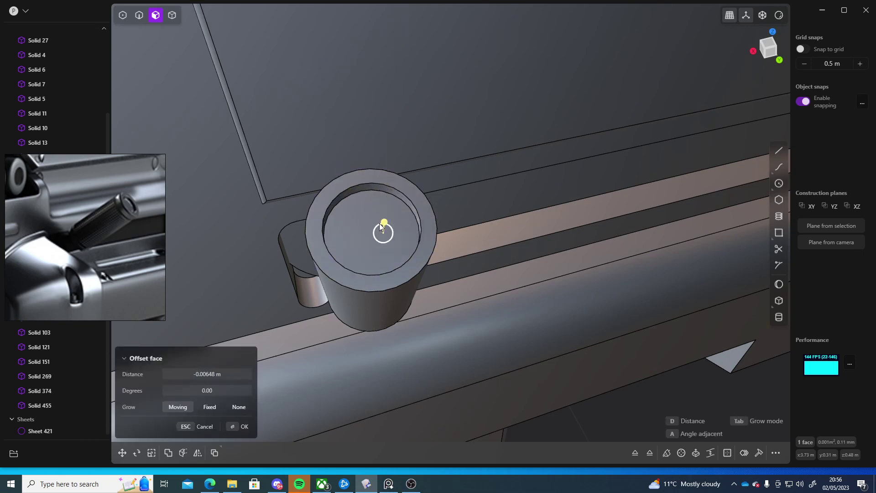
# Fine-tune the depth of the recess in the grip's end by offsetting its floor face
pyautogui.moveTo(379, 223); pyautogui.dragTo(294, 221, button='middle')
pyautogui.moveTo(295, 249); pyautogui.dragTo(301, 232, button='middle')
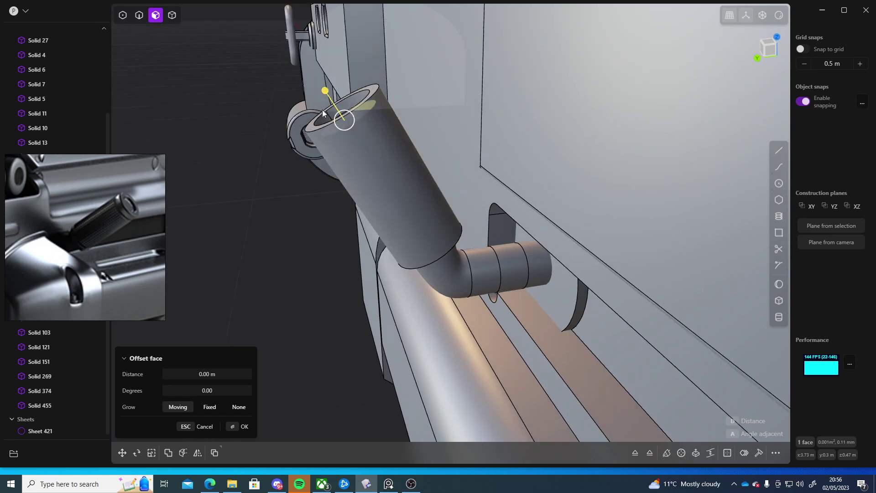
pyautogui.moveTo(324, 91); pyautogui.dragTo(323, 88)
# Add a small fillet to the rim edges around the grip's recessed end
pyautogui.moveTo(295, 172); pyautogui.dragTo(389, 148, button='middle')
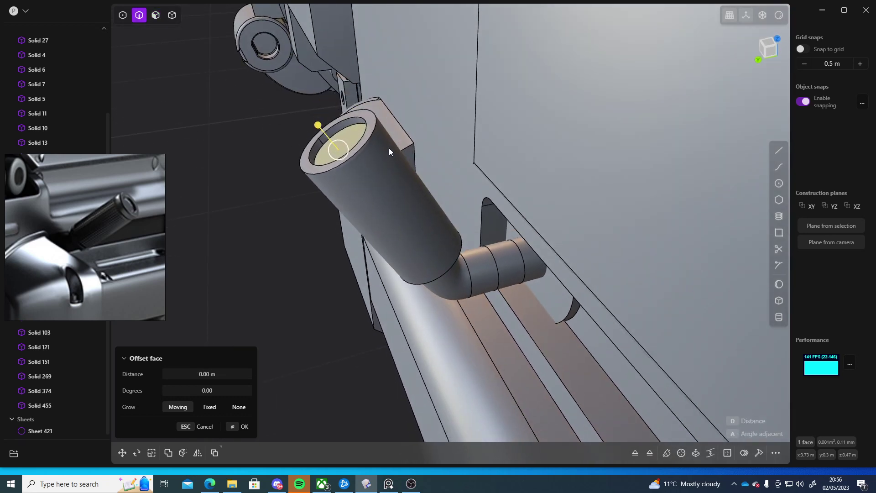
pyautogui.click(371, 137)
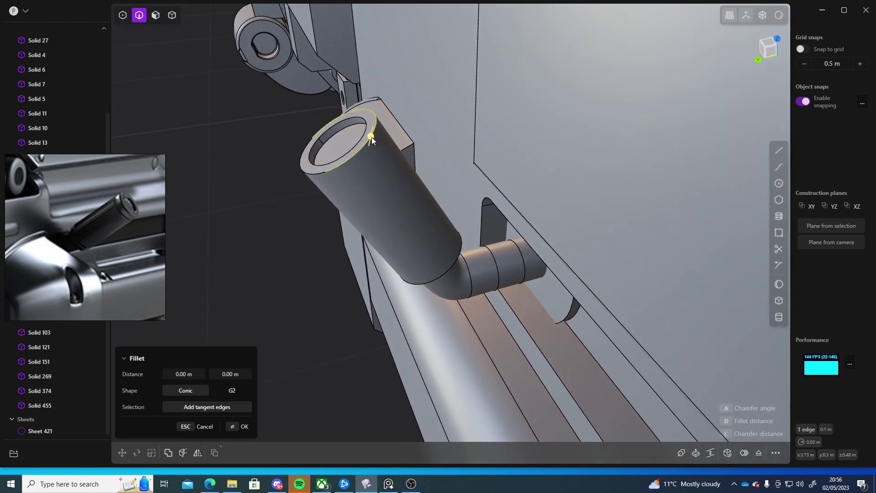
pyautogui.click(301, 169)
pyautogui.moveTo(298, 169); pyautogui.dragTo(296, 169)
pyautogui.press('Return')
pyautogui.moveTo(225, 223); pyautogui.dragTo(273, 248, button='middle')
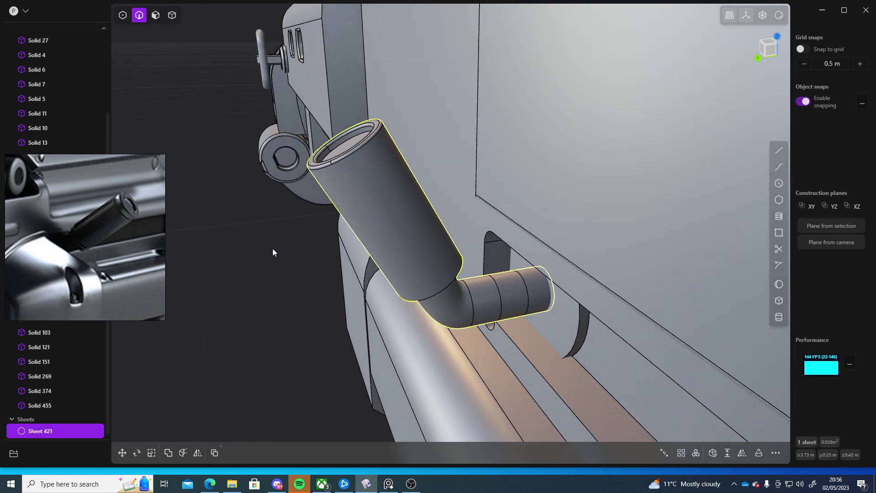
pyautogui.click(362, 307)
# Fillet the six outer and inner edges of the grip's lower end, where it meets the bend, by about 0.003 m
pyautogui.moveTo(362, 307); pyautogui.dragTo(467, 260, button='middle')
pyautogui.scroll(3, 469, 278)
pyautogui.click(464, 267)
pyautogui.press('f')
pyautogui.click(406, 314)
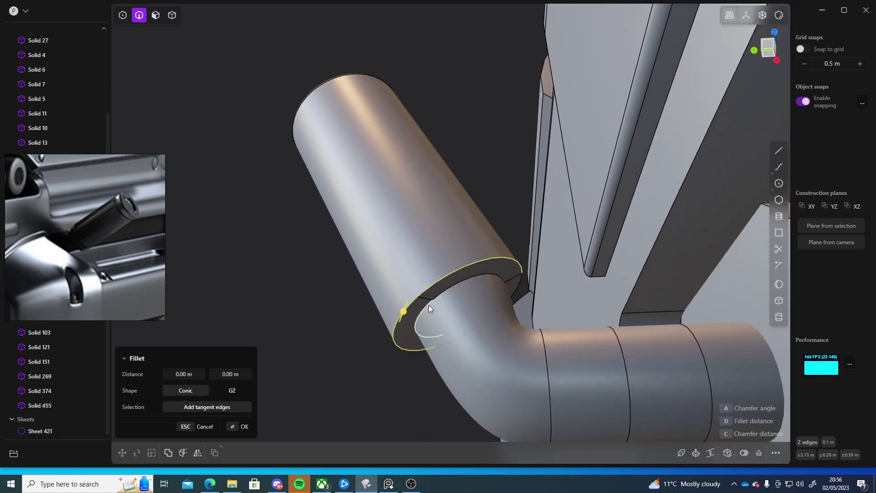
pyautogui.click(461, 282)
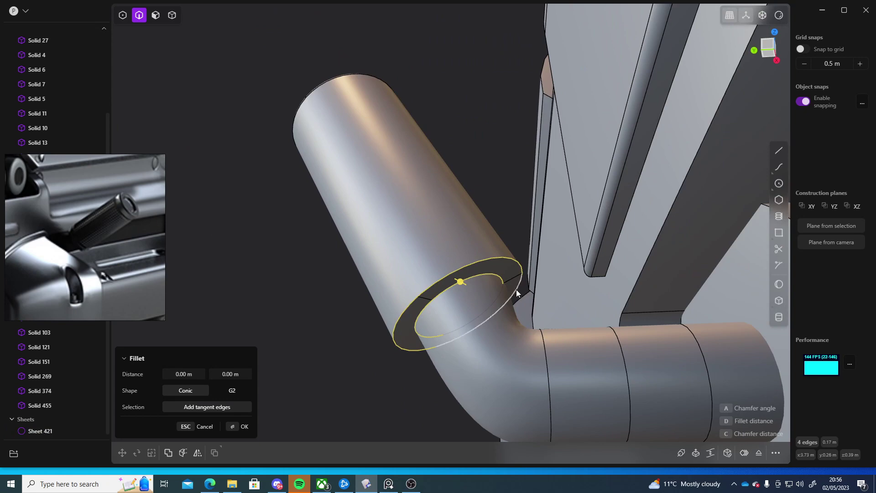
pyautogui.click(516, 289)
pyautogui.moveTo(404, 330); pyautogui.dragTo(468, 312, button='middle')
pyautogui.click(437, 206)
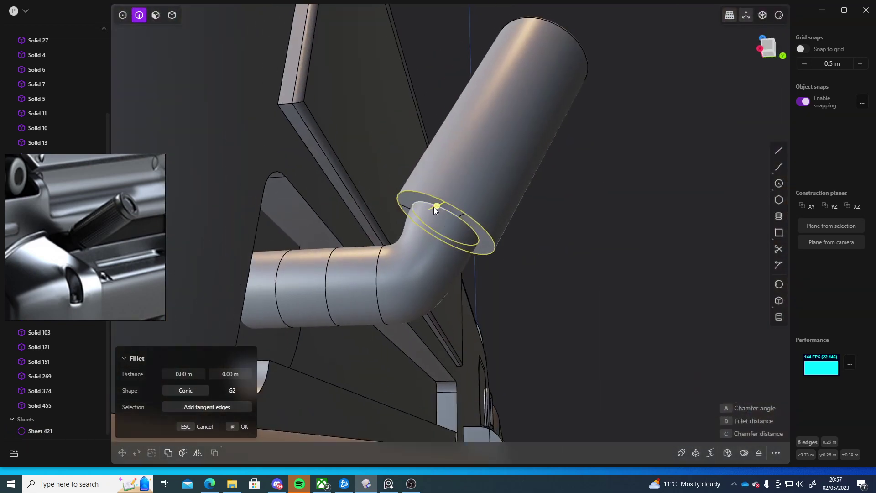
pyautogui.moveTo(434, 207); pyautogui.dragTo(432, 209)
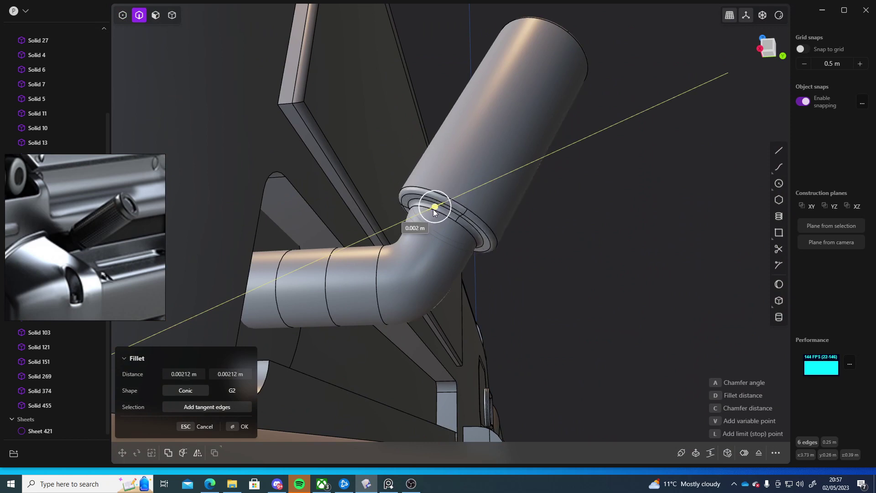
pyautogui.moveTo(435, 209); pyautogui.dragTo(433, 210)
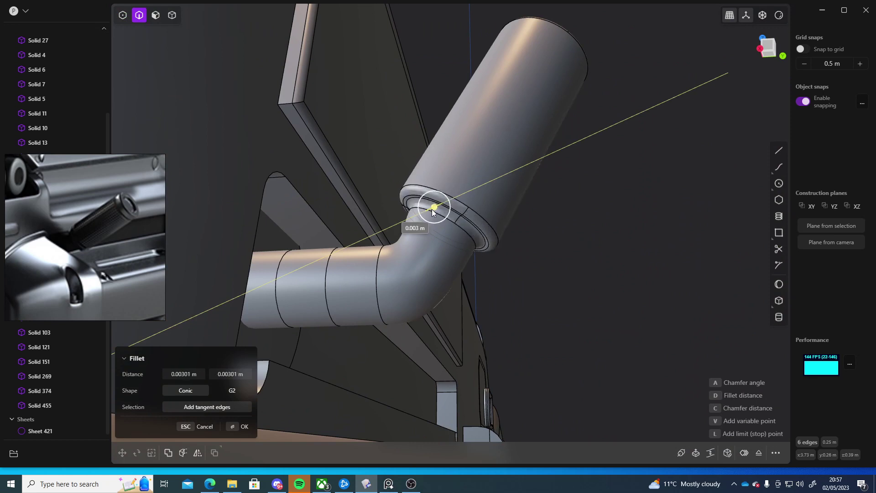
pyautogui.press('Return')
pyautogui.moveTo(625, 260); pyautogui.dragTo(590, 275, button='middle')
pyautogui.scroll(-5, 513, 279)
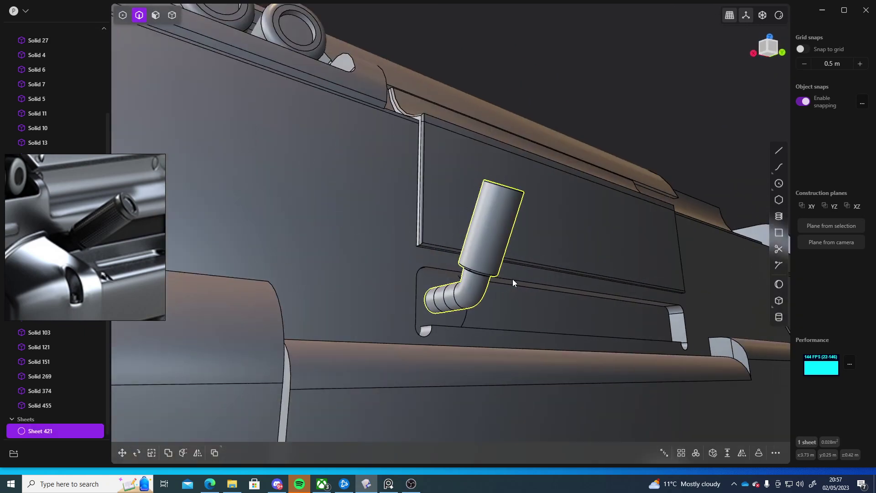
# Bevel the curved edge of the circular recess behind the handle's base with a distance of about -0.0095 m
pyautogui.moveTo(513, 278); pyautogui.dragTo(388, 311, button='middle')
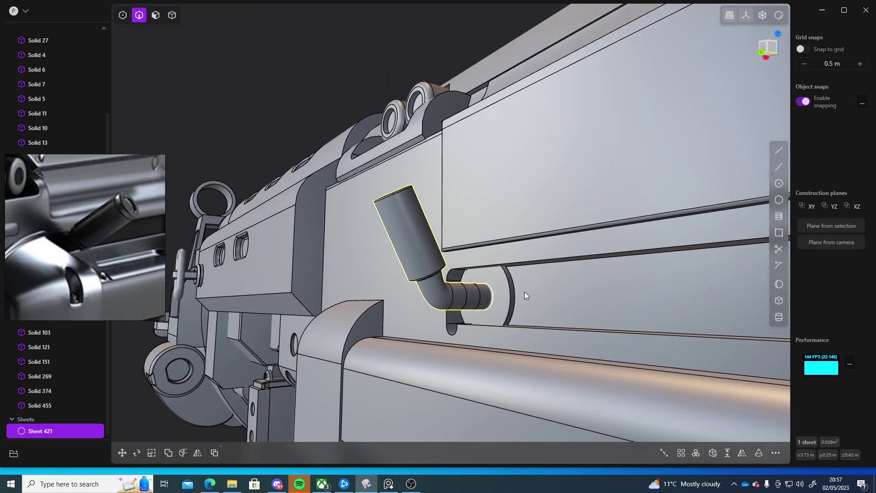
pyautogui.click(510, 297)
pyautogui.press('f')
pyautogui.moveTo(511, 297); pyautogui.dragTo(513, 301)
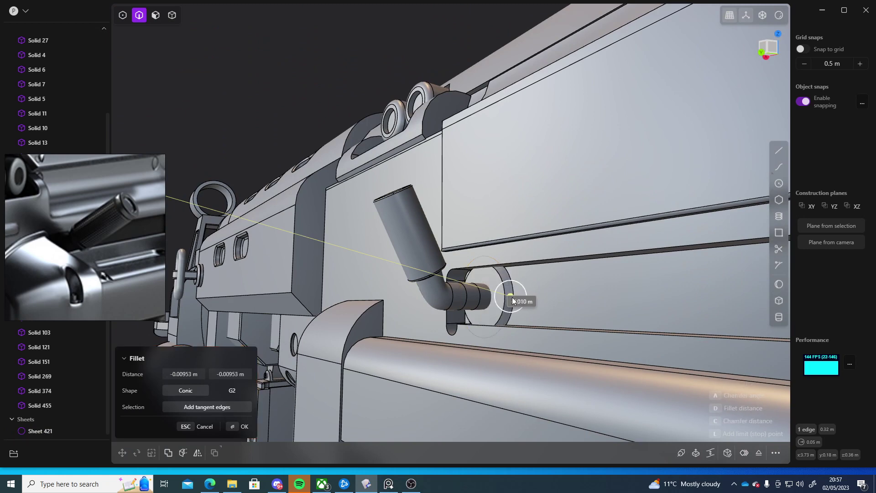
pyautogui.press('Return')
pyautogui.moveTo(506, 305); pyautogui.dragTo(481, 326, button='middle')
pyautogui.click(256, 360)
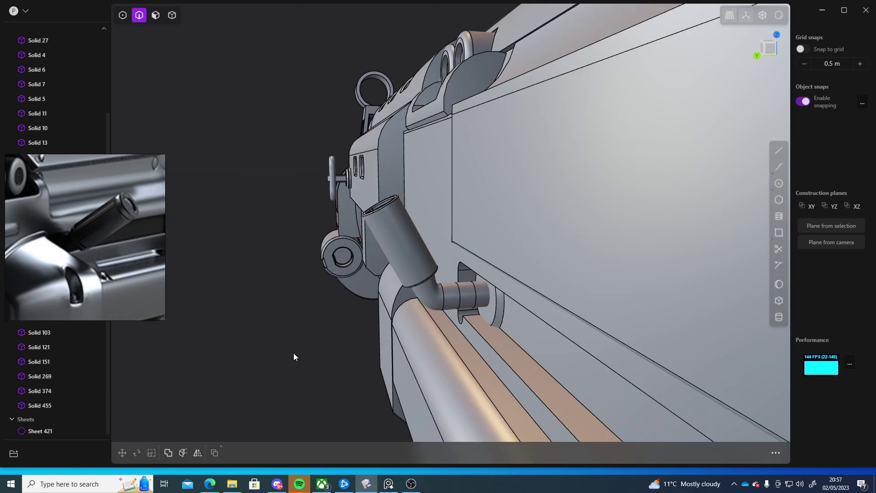
# Try to lengthen the grip by offsetting and moving the faces at its recessed end
pyautogui.moveTo(343, 303); pyautogui.dragTo(526, 300, button='middle')
pyautogui.scroll(-5, 463, 265)
pyautogui.moveTo(444, 246); pyautogui.dragTo(388, 250, button='middle')
pyautogui.scroll(3, 589, 255)
pyautogui.scroll(4, 499, 315)
pyautogui.scroll(5, 399, 267)
pyautogui.press('3')
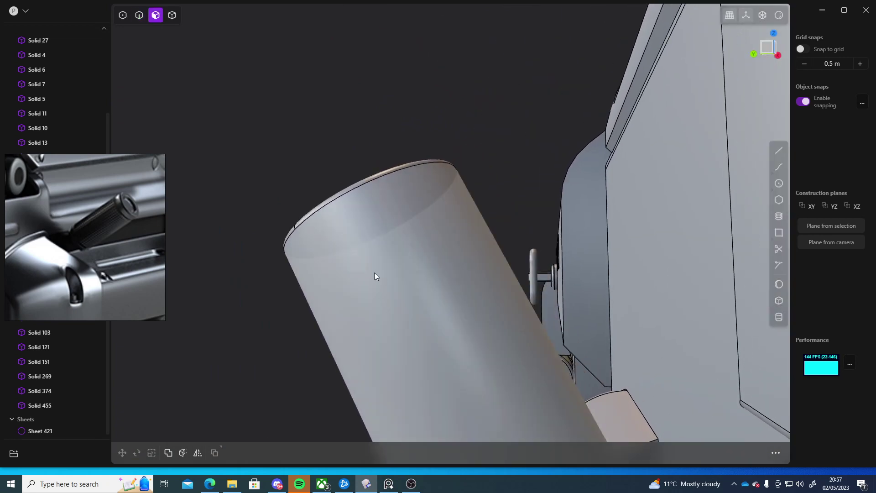
pyautogui.moveTo(215, 113); pyautogui.dragTo(495, 281)
pyautogui.press('o')
pyautogui.moveTo(496, 284); pyautogui.dragTo(446, 134, button='middle')
pyautogui.moveTo(446, 133)
pyautogui.mouseDown()
pyautogui.moveTo(453, 113)
pyautogui.moveTo(457, 123)
pyautogui.mouseUp()
pyautogui.moveTo(524, 160); pyautogui.dragTo(313, 221, button='middle')
pyautogui.press('Return')
pyautogui.press('g')
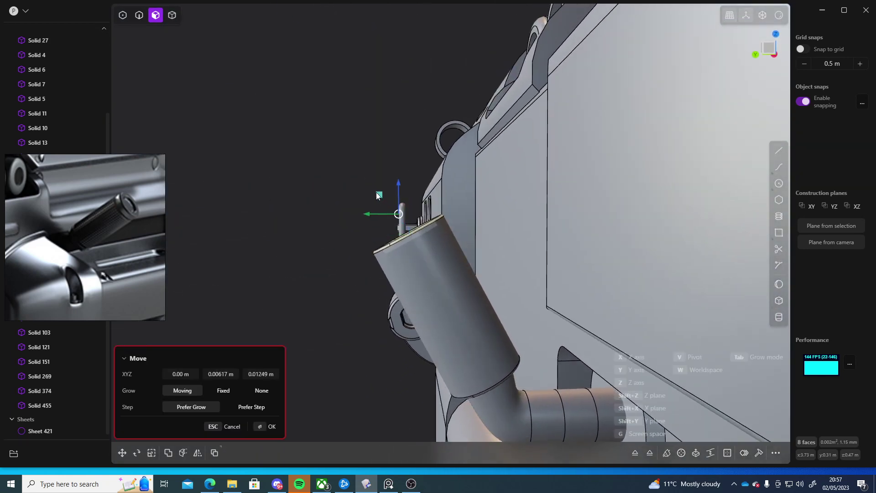
pyautogui.press('Escape')
pyautogui.press('Escape')
# Examine the handle's grip, bend and fit against the rifle's side from several angles and distances
pyautogui.moveTo(294, 256); pyautogui.dragTo(493, 255, button='middle')
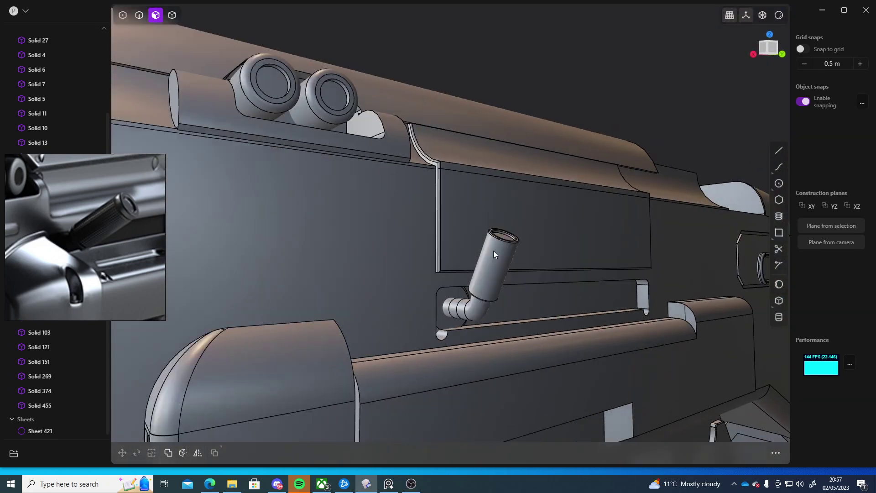
pyautogui.scroll(-5, 493, 251)
pyautogui.moveTo(520, 288); pyautogui.dragTo(331, 226, button='middle')
pyautogui.scroll(-5, 547, 294)
pyautogui.scroll(5, 380, 237)
pyautogui.moveTo(377, 179); pyautogui.dragTo(355, 240, button='middle')
pyautogui.scroll(6, 385, 248)
pyautogui.scroll(-7, 371, 255)
pyautogui.scroll(5, 357, 240)
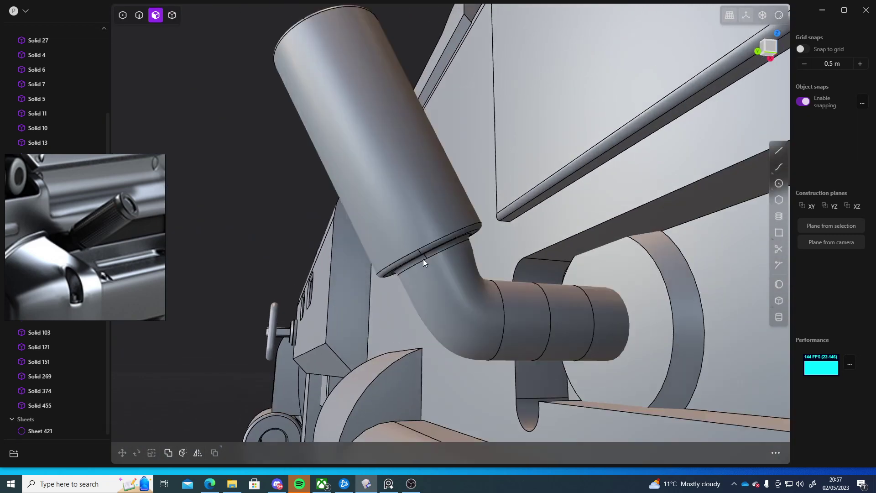
pyautogui.scroll(-5, 378, 286)
pyautogui.moveTo(423, 259); pyautogui.dragTo(484, 231, button='middle')
pyautogui.scroll(-4, 484, 231)
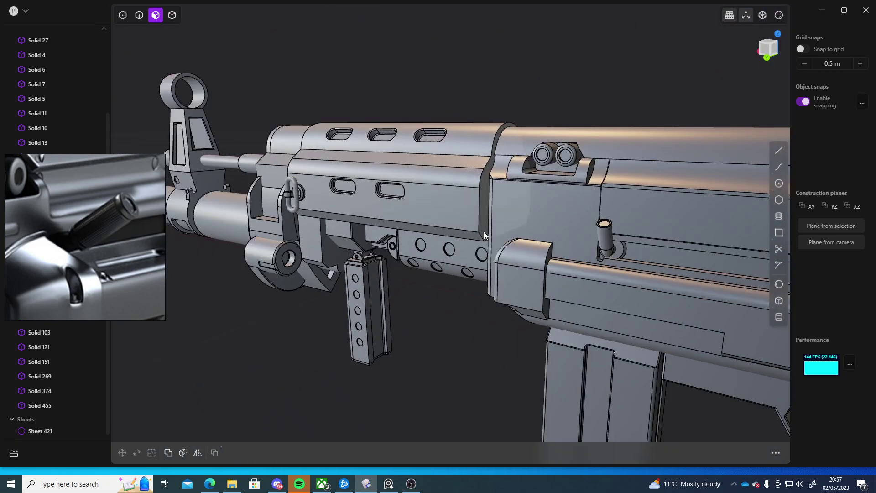
pyautogui.scroll(-8, 420, 192)
pyautogui.moveTo(549, 208); pyautogui.dragTo(385, 239, button='middle')
pyautogui.scroll(6, 486, 240)
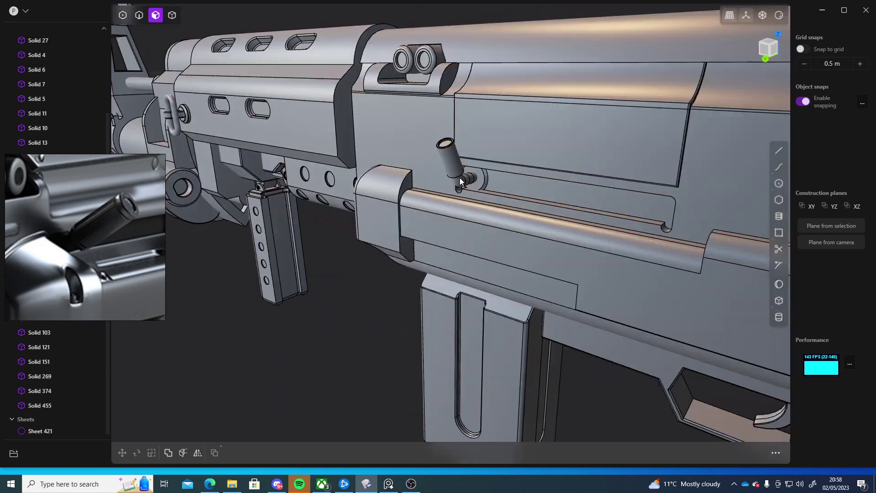
# Select the small fillet faces on the outer and inner rim of the grip's recessed end and remove them
pyautogui.scroll(6, 459, 177)
pyautogui.moveTo(459, 177); pyautogui.dragTo(511, 189, button='middle')
pyautogui.click(404, 228)
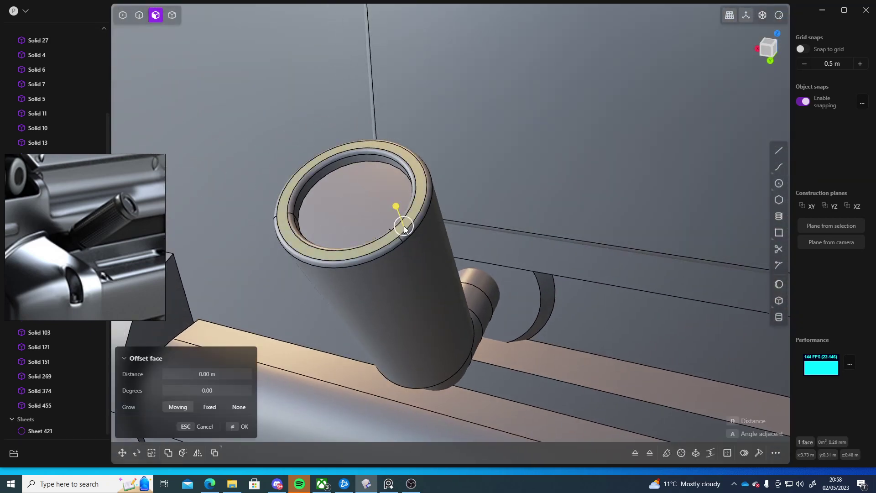
pyautogui.click(418, 223)
pyautogui.moveTo(417, 223); pyautogui.dragTo(456, 236, button='middle')
pyautogui.keyDown('shift'); pyautogui.click(468, 213); pyautogui.keyUp('shift')
pyautogui.scroll(-4, 455, 236)
pyautogui.keyDown('shift'); pyautogui.moveTo(455, 200); pyautogui.dragTo(404, 204, button='middle'); pyautogui.keyUp('shift')
pyautogui.scroll(5, 417, 201)
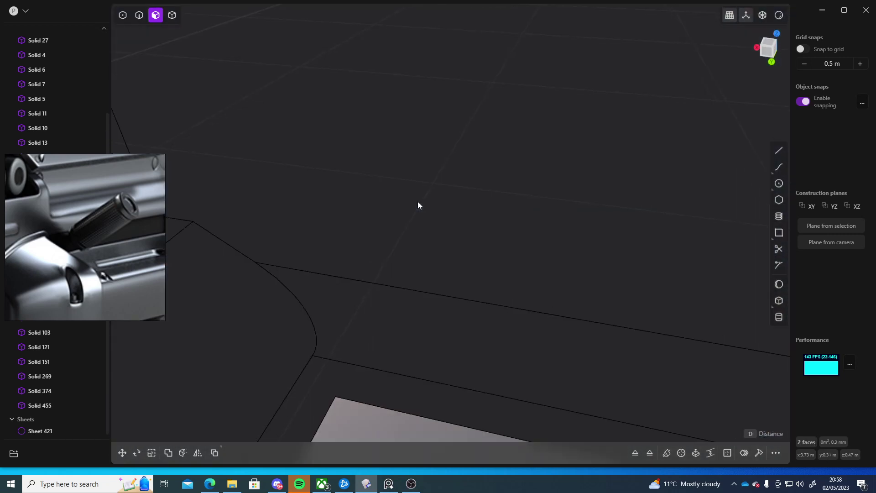
pyautogui.scroll(-2, 409, 200)
pyautogui.scroll(-3, 410, 201)
pyautogui.keyDown('shift'); pyautogui.click(406, 284); pyautogui.keyUp('shift')
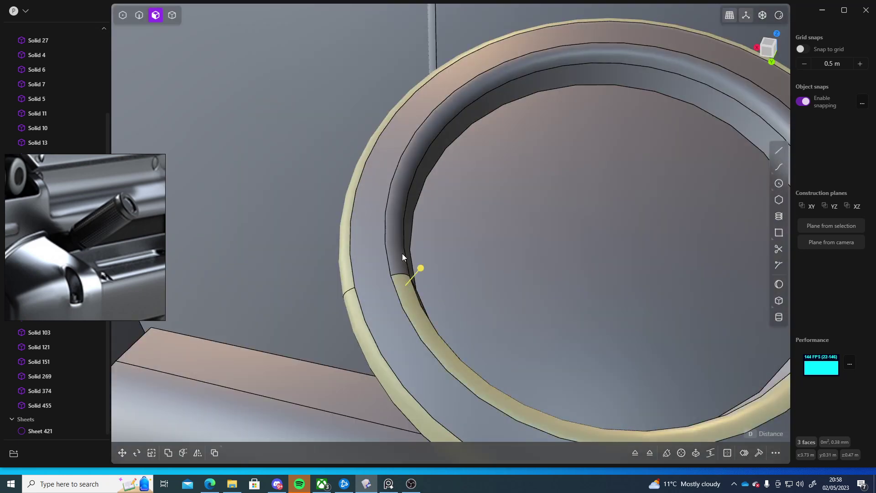
pyautogui.keyDown('shift'); pyautogui.click(401, 253); pyautogui.keyUp('shift')
pyautogui.moveTo(429, 240); pyautogui.dragTo(368, 288)
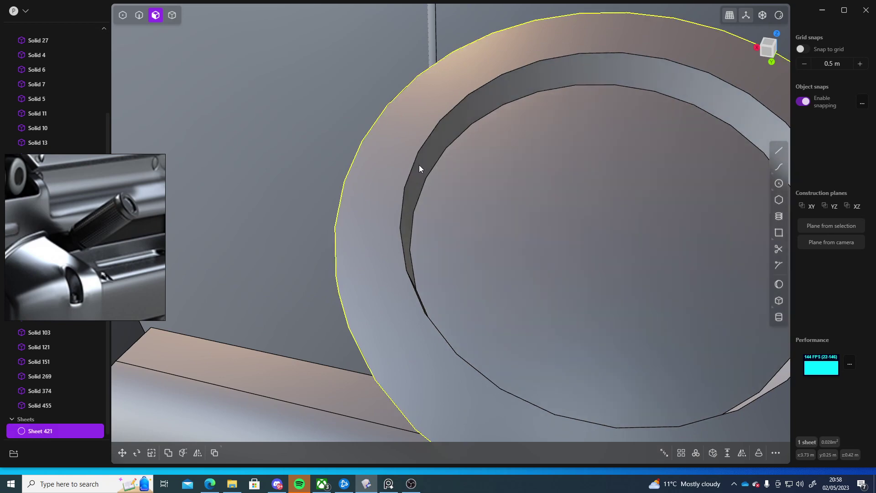
# Try to raise the recess floor in the grip's end by about 0.0045 m with Offset face
pyautogui.click(463, 180)
pyautogui.scroll(-4, 393, 216)
pyautogui.moveTo(365, 212); pyautogui.dragTo(398, 194, button='middle')
pyautogui.moveTo(287, 120); pyautogui.dragTo(245, 99)
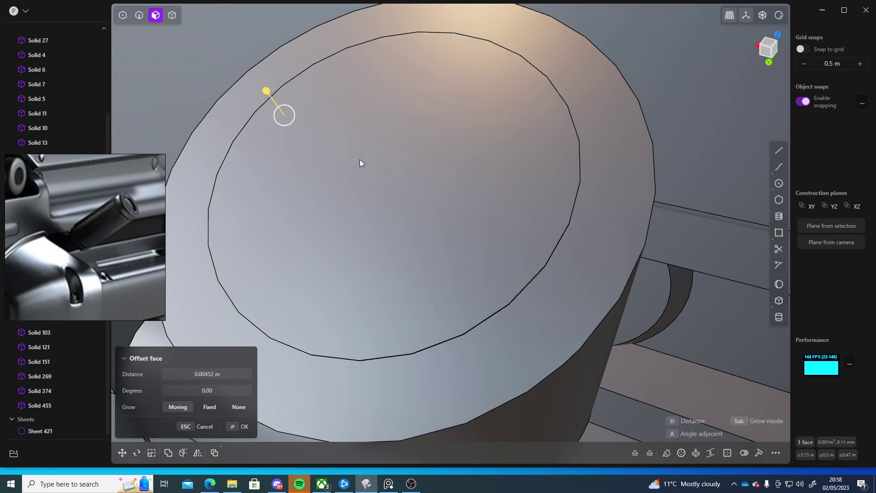
pyautogui.press('Return')
# Try to lengthen the grip by offsetting its end rim and recess floor together outward by about 0.062 m
pyautogui.press('o')
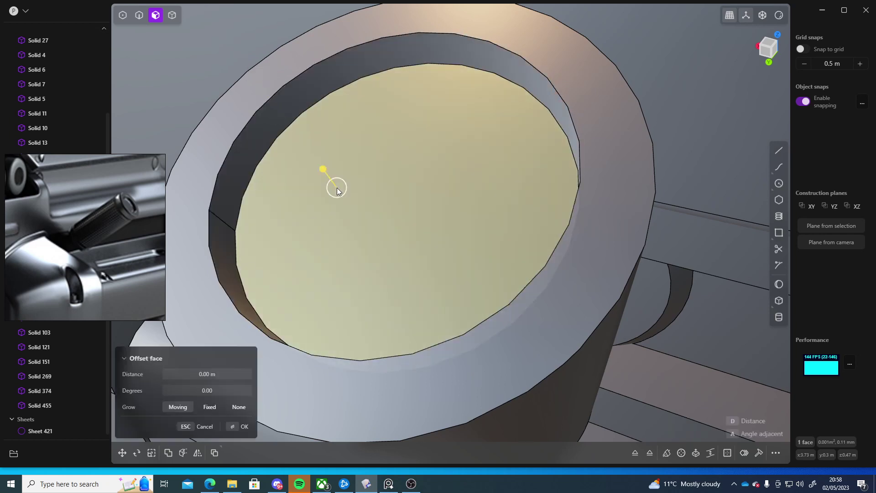
pyautogui.keyDown('shift'); pyautogui.click(243, 95); pyautogui.keyUp('shift')
pyautogui.keyDown('shift'); pyautogui.moveTo(272, 137); pyautogui.dragTo(423, 174, button='middle'); pyautogui.keyUp('shift')
pyautogui.scroll(-8, 423, 174)
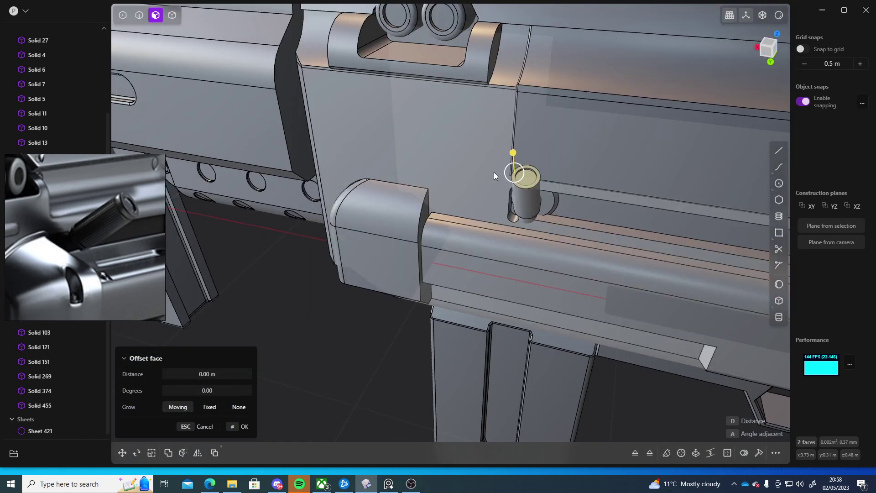
pyautogui.moveTo(494, 172); pyautogui.dragTo(308, 149, button='middle')
pyautogui.scroll(-3, 339, 160)
pyautogui.scroll(6, 347, 163)
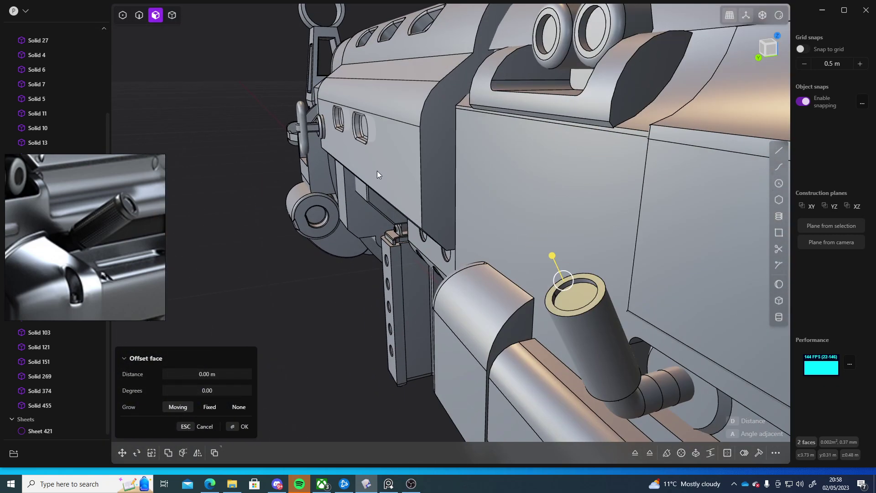
pyautogui.moveTo(486, 226); pyautogui.dragTo(462, 198, button='middle')
pyautogui.scroll(2, 470, 197)
pyautogui.moveTo(482, 187); pyautogui.dragTo(451, 119)
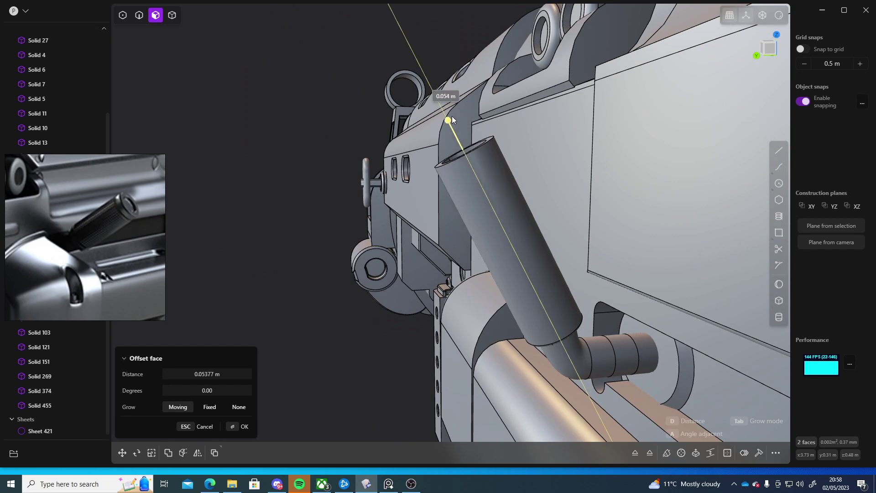
pyautogui.scroll(-8, 521, 149)
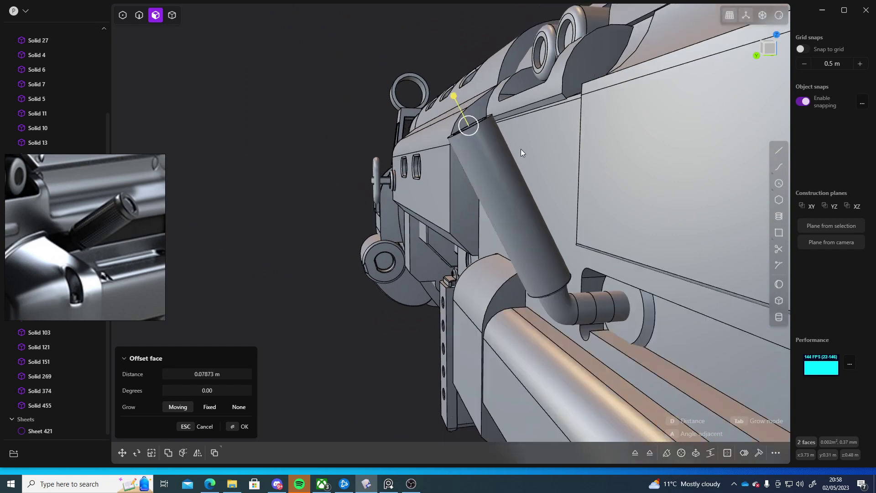
pyautogui.moveTo(408, 159); pyautogui.dragTo(398, 132, button='middle')
pyautogui.scroll(3, 614, 174)
pyautogui.scroll(-5, 478, 165)
pyautogui.moveTo(478, 165); pyautogui.dragTo(436, 138, button='middle')
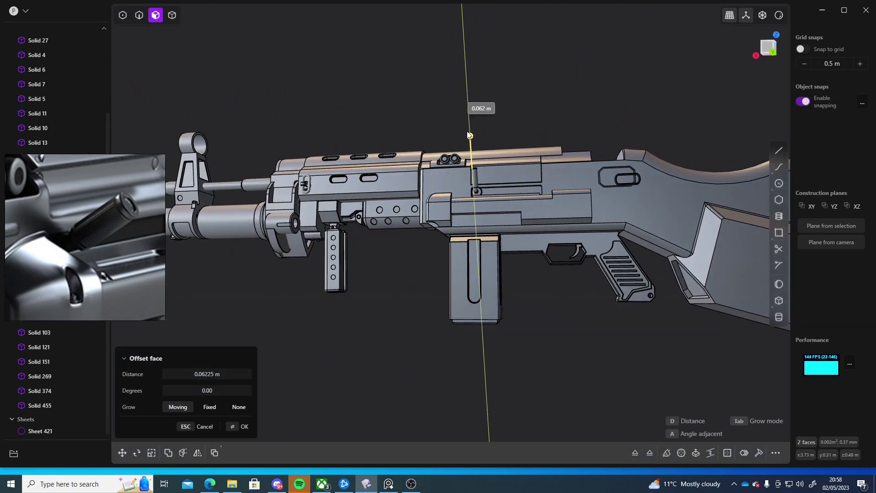
pyautogui.press('Return')
# Lengthen the grip by offsetting its end rim and recess floor together outward by about 0.034 m
pyautogui.moveTo(491, 165); pyautogui.dragTo(391, 266, button='middle')
pyautogui.scroll(4, 426, 221)
pyautogui.press('o')
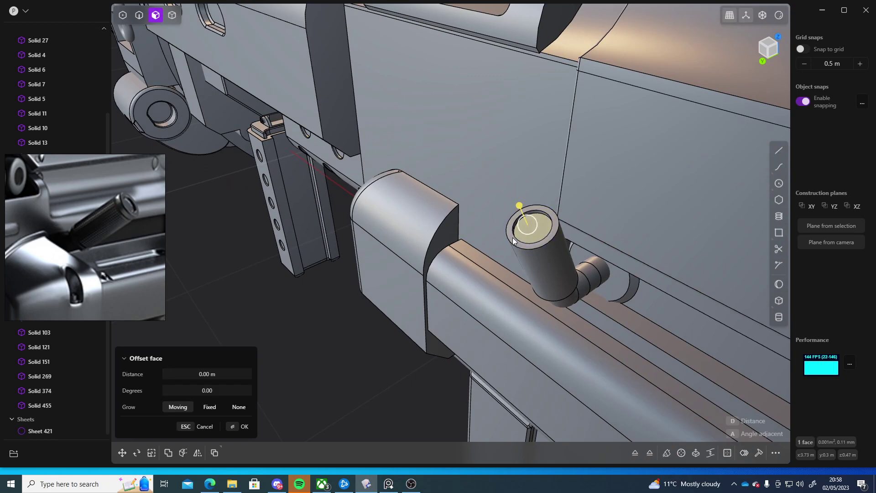
pyautogui.moveTo(513, 241); pyautogui.dragTo(442, 167, button='middle')
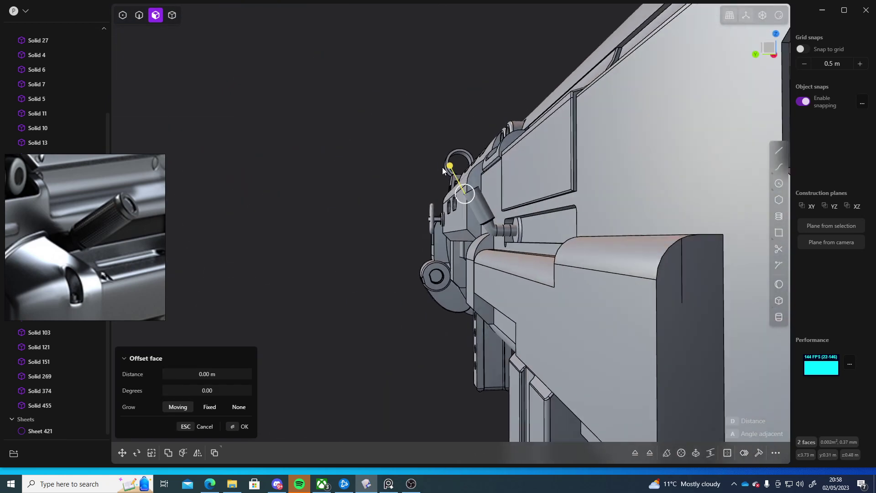
pyautogui.scroll(-5, 423, 204)
pyautogui.moveTo(423, 203); pyautogui.dragTo(429, 145, button='middle')
pyautogui.scroll(3, 654, 219)
pyautogui.scroll(4, 429, 145)
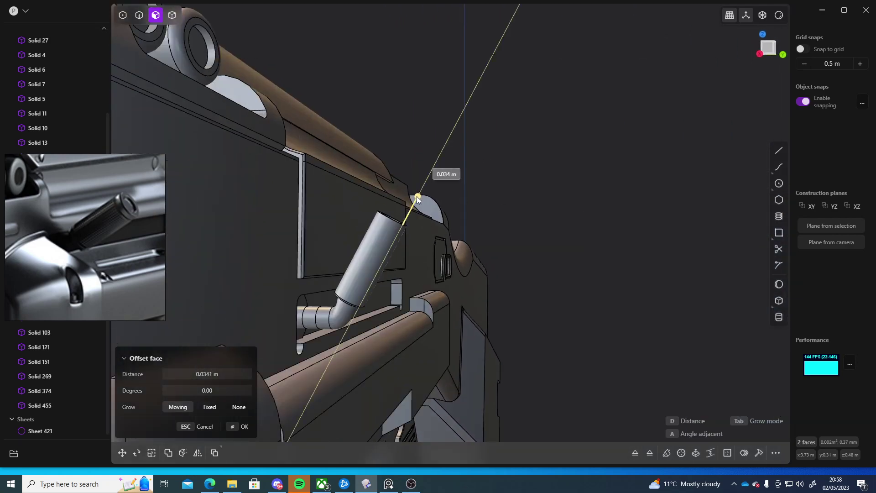
pyautogui.moveTo(417, 196); pyautogui.dragTo(416, 197)
pyautogui.rightClick(541, 190)
# Fillet the six circular edges of the grip's recessed end, including the recess floor's edge, by about 0.0009 m
pyautogui.moveTo(541, 191); pyautogui.dragTo(355, 228, button='middle')
pyautogui.keyDown('shift'); pyautogui.moveTo(644, 233); pyautogui.dragTo(413, 209, button='middle'); pyautogui.keyUp('shift')
pyautogui.scroll(4, 413, 210)
pyautogui.press('2')
pyautogui.click(418, 217)
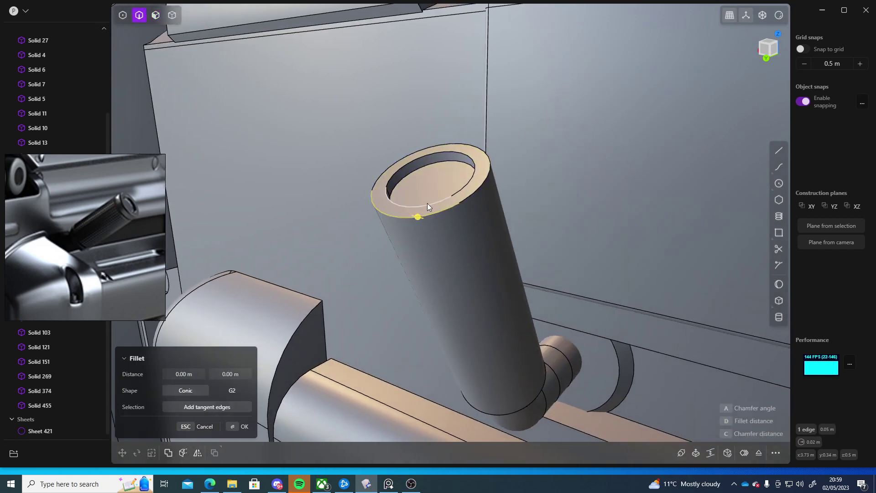
pyautogui.click(483, 181)
pyautogui.moveTo(483, 181); pyautogui.dragTo(393, 226, button='middle')
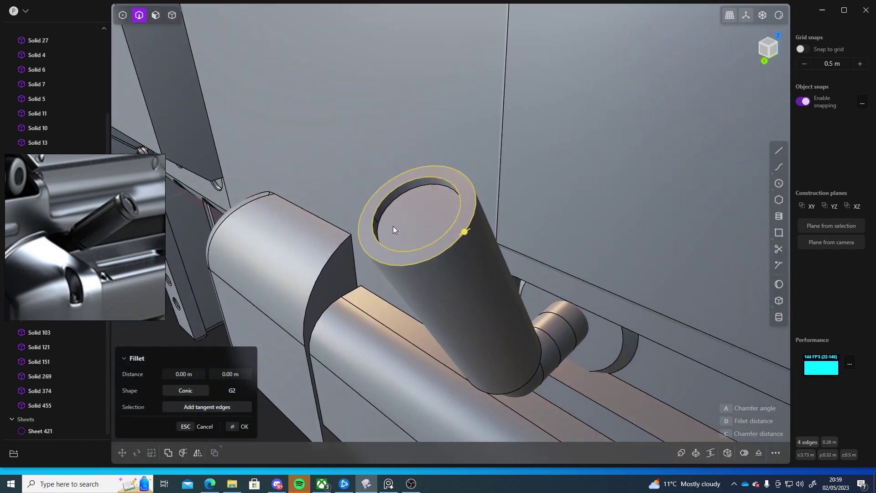
pyautogui.scroll(4, 392, 199)
pyautogui.click(365, 191)
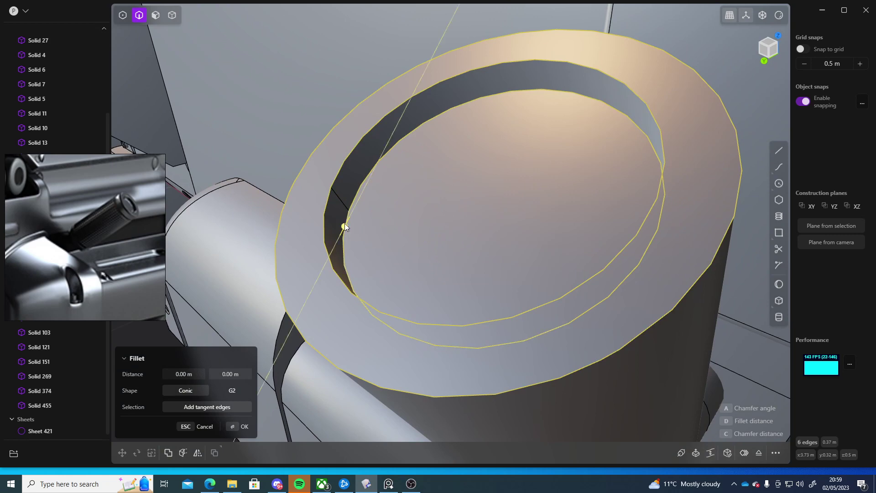
pyautogui.moveTo(344, 225)
pyautogui.mouseDown()
pyautogui.moveTo(365, 223)
pyautogui.moveTo(352, 224)
pyautogui.mouseUp()
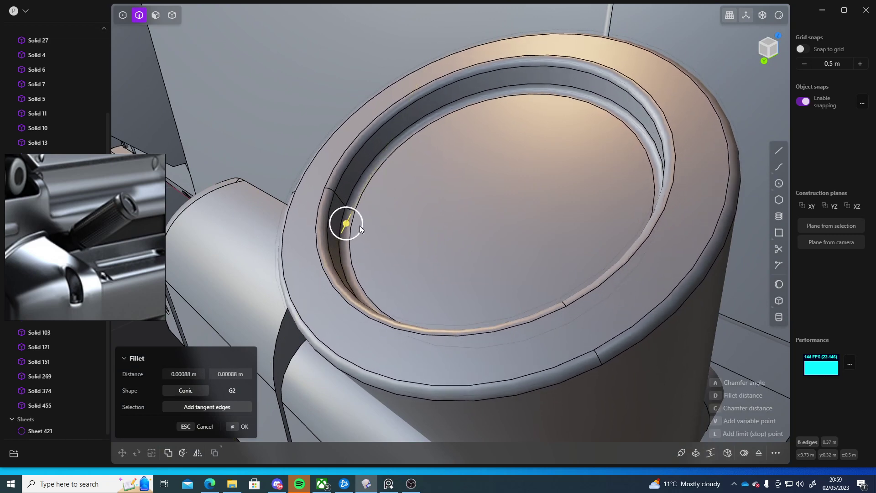
pyautogui.rightClick(536, 221)
# In the top view, draw a circle of about 0.01 m radius near the outer side of the rounded block at the rail's front
pyautogui.scroll(-10, 562, 225)
pyautogui.moveTo(346, 315); pyautogui.dragTo(518, 255, button='middle')
pyautogui.click(289, 317)
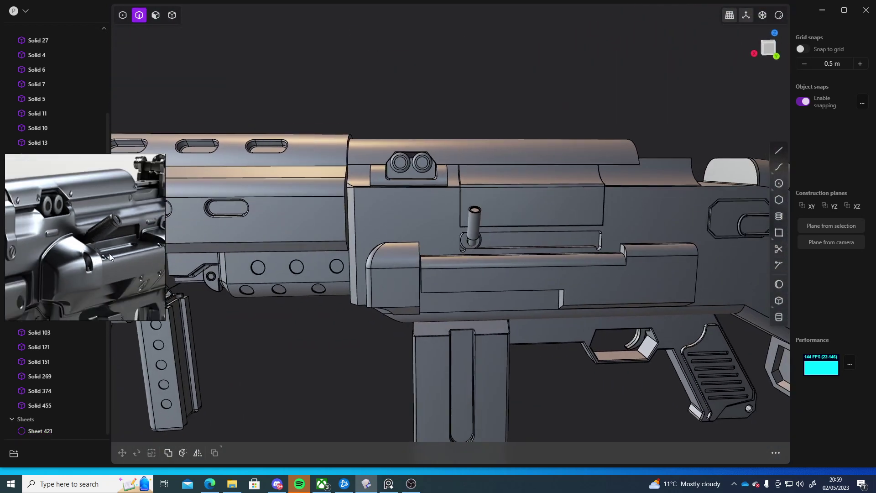
pyautogui.keyDown('shift'); pyautogui.moveTo(344, 226); pyautogui.dragTo(359, 265, button='middle'); pyautogui.keyUp('shift')
pyautogui.scroll(5, 363, 231)
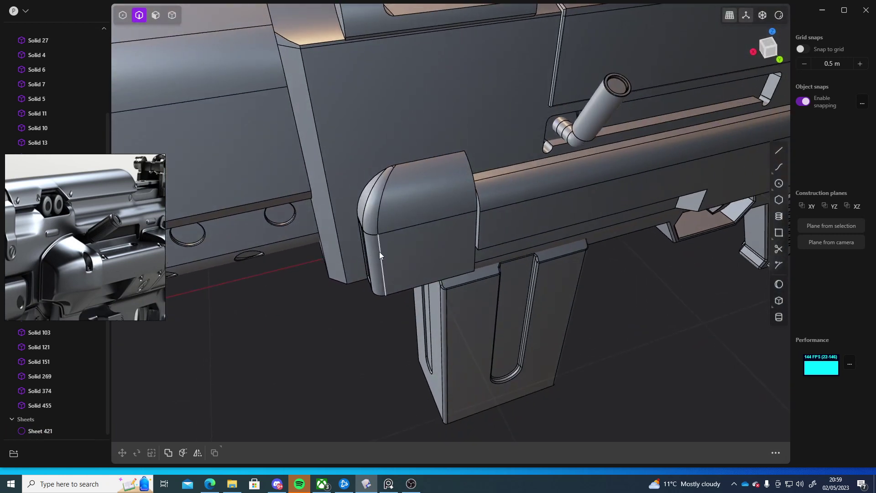
pyautogui.moveTo(503, 273); pyautogui.dragTo(471, 245, button='middle')
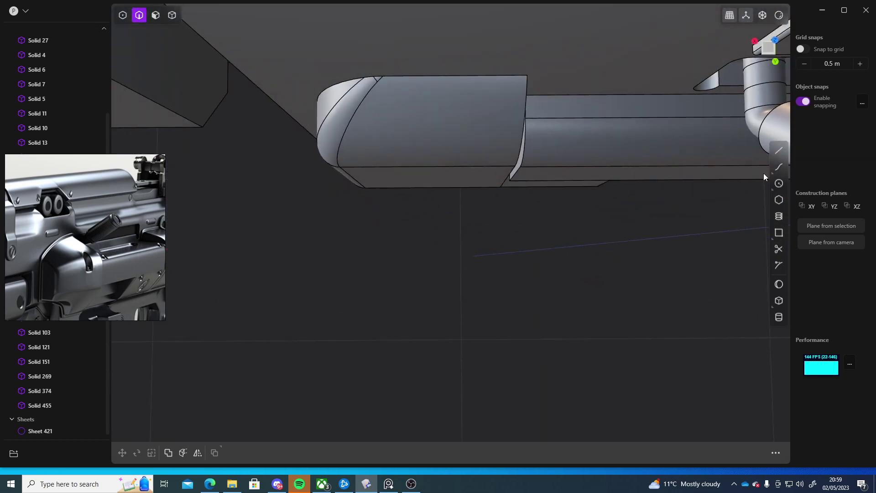
pyautogui.click(779, 183)
pyautogui.moveTo(500, 222); pyautogui.dragTo(435, 232, button='middle')
pyautogui.click(766, 44)
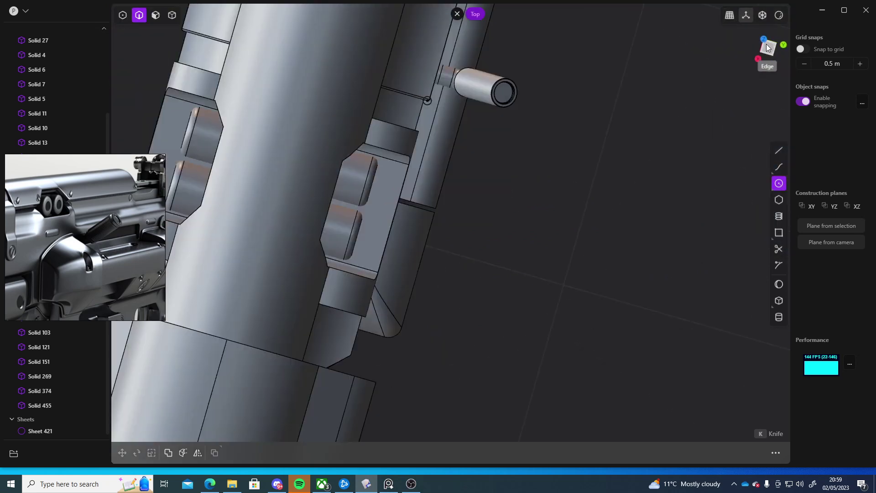
pyautogui.scroll(5, 434, 217)
pyautogui.keyDown('shift'); pyautogui.moveTo(428, 235); pyautogui.dragTo(369, 279, button='middle'); pyautogui.keyUp('shift')
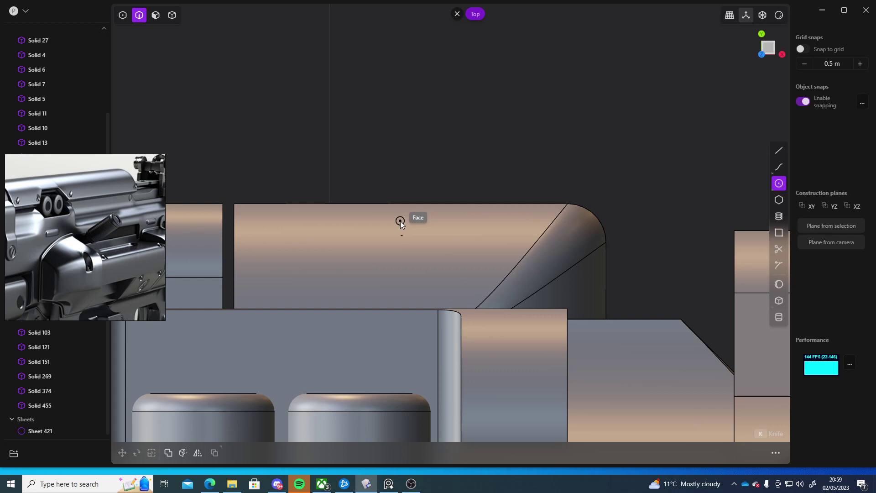
pyautogui.click(401, 220)
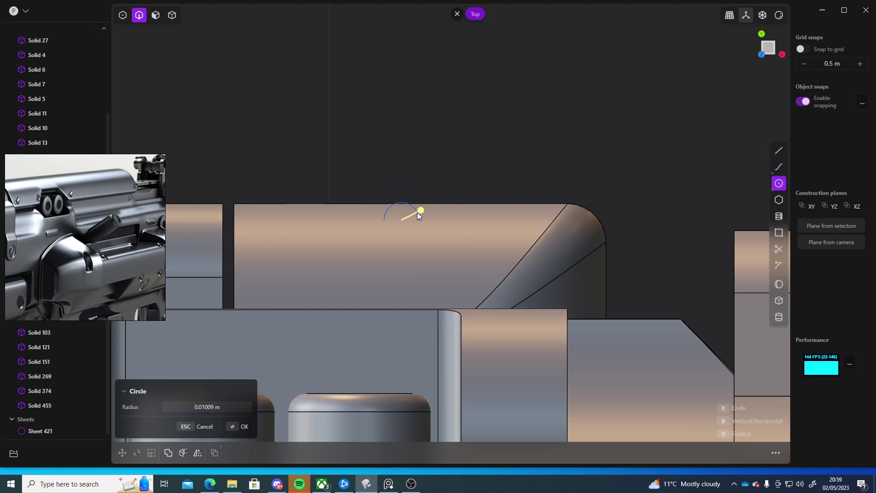
pyautogui.click(419, 209)
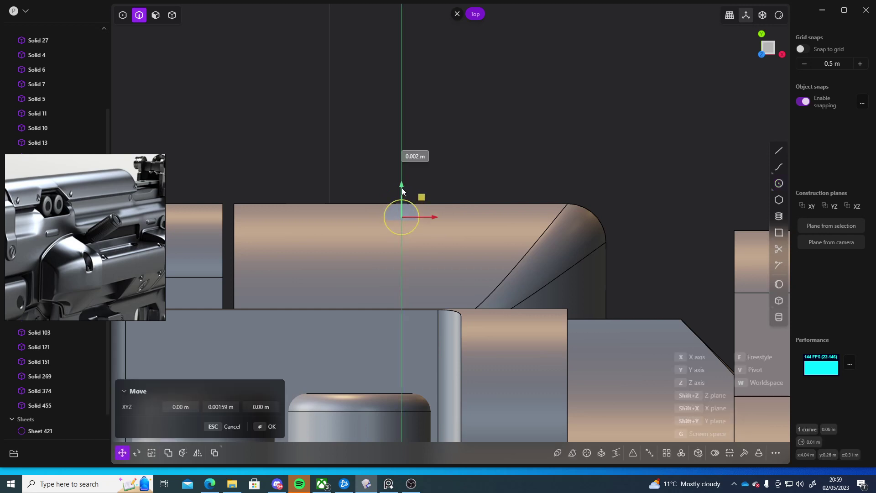
# Move the circle on the rounded block about 0.0016 m outward along the Y axis
pyautogui.moveTo(402, 188); pyautogui.dragTo(401, 188)
pyautogui.rightClick(516, 174)
pyautogui.moveTo(516, 175); pyautogui.dragTo(431, 210, button='middle')
pyautogui.scroll(-5, 466, 291)
pyautogui.scroll(3, 431, 210)
pyautogui.press('3')
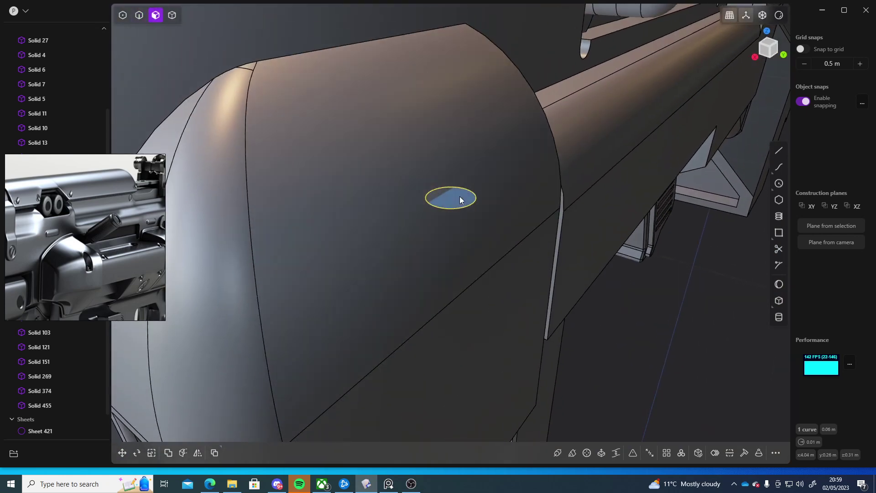
# Extrude the circle upward into a separate solid cylinder rising through the rounded block
pyautogui.press('e')
pyautogui.moveTo(459, 156); pyautogui.dragTo(463, 106)
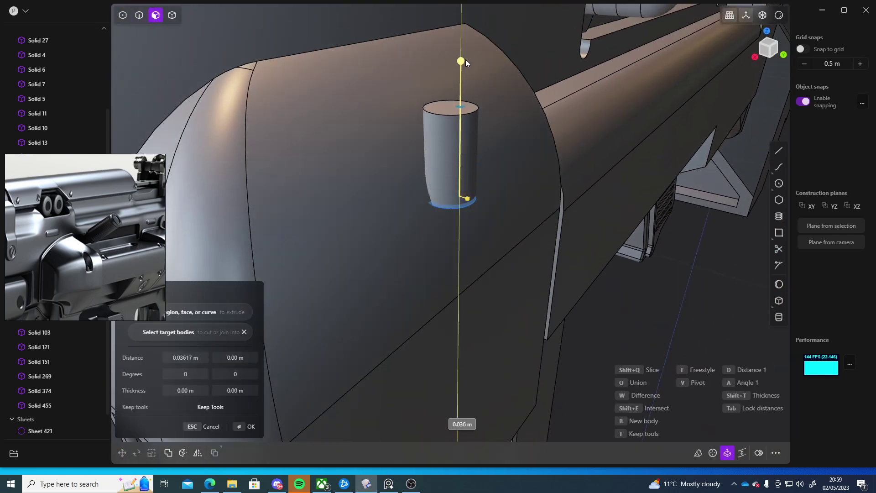
pyautogui.moveTo(640, 271); pyautogui.dragTo(579, 300, button='middle')
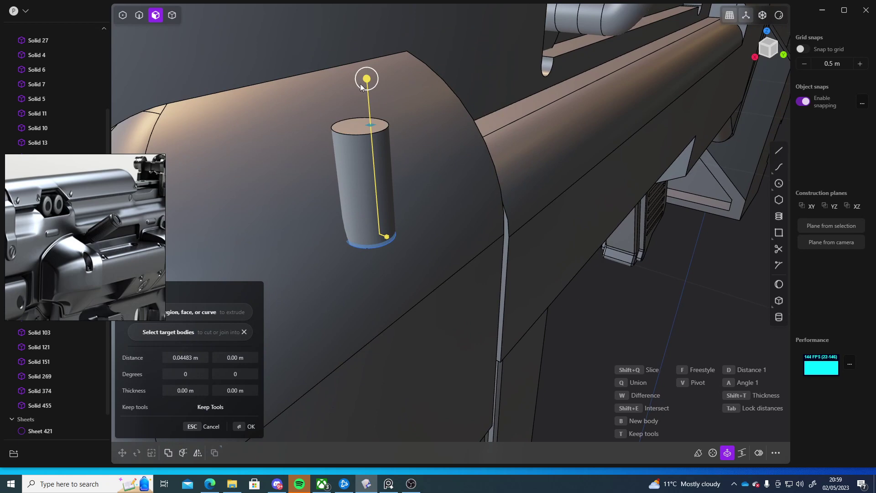
pyautogui.moveTo(365, 79); pyautogui.dragTo(364, 43)
pyautogui.rightClick(608, 303)
pyautogui.moveTo(605, 305); pyautogui.dragTo(479, 365, button='middle')
pyautogui.scroll(-2, 39, 412)
# Delete the leftover circle curve at the cylinder's base
pyautogui.click(47, 409)
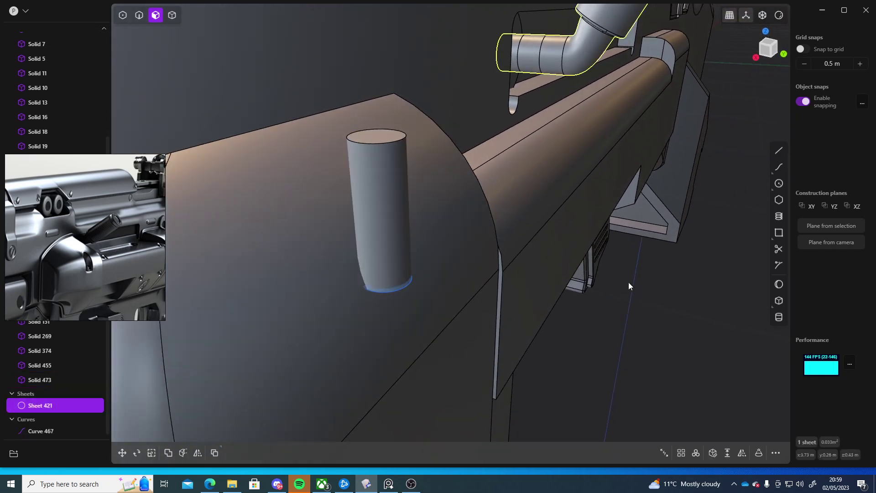
pyautogui.scroll(-4, 589, 295)
pyautogui.keyDown('shift'); pyautogui.moveTo(548, 296); pyautogui.dragTo(495, 295, button='middle'); pyautogui.keyUp('shift')
pyautogui.click(53, 430)
pyautogui.press('Delete')
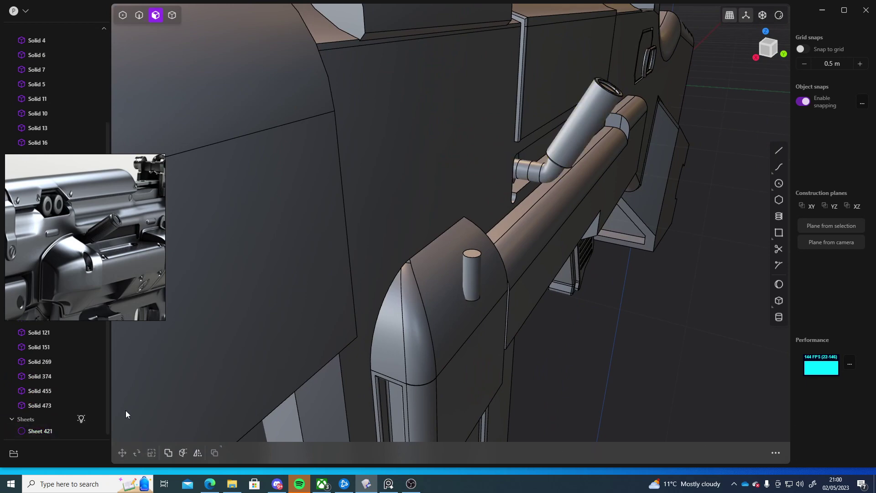
# Move the cylinder down about 0.0353 m along the Z axis on the rounded block
pyautogui.moveTo(498, 327); pyautogui.dragTo(431, 272, button='middle')
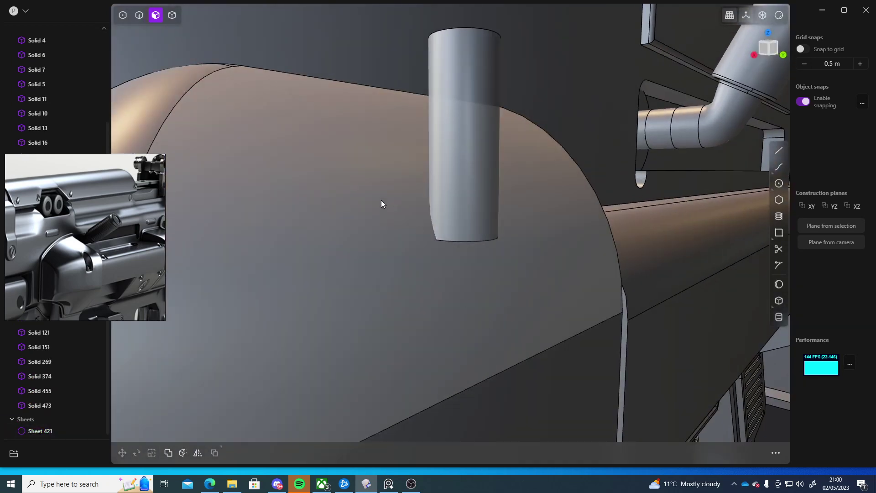
pyautogui.press('4')
pyautogui.click(451, 160)
pyautogui.press('g')
pyautogui.moveTo(461, 130); pyautogui.dragTo(425, 286)
pyautogui.scroll(-5, 456, 248)
pyautogui.scroll(6, 425, 285)
pyautogui.moveTo(461, 273); pyautogui.dragTo(374, 288, button='middle')
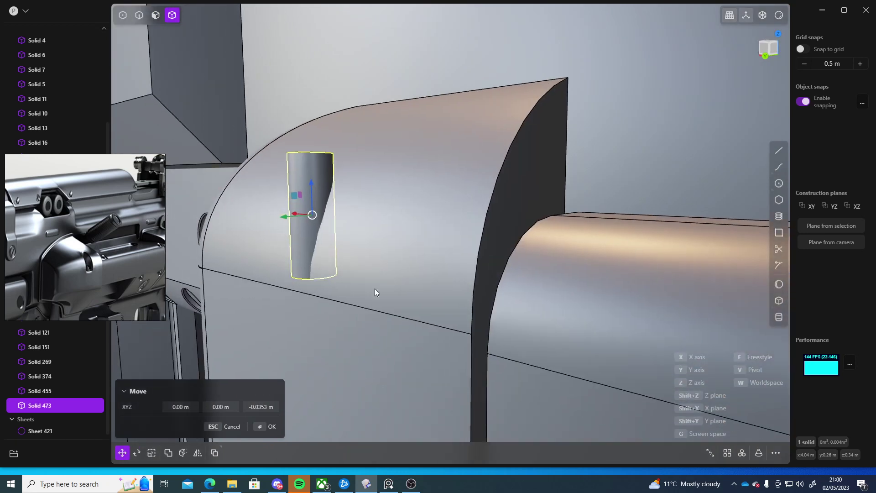
pyautogui.press('Return')
# Try to subtract the cylinder from the rounded block with a Boolean and undo the operation
pyautogui.click(398, 239)
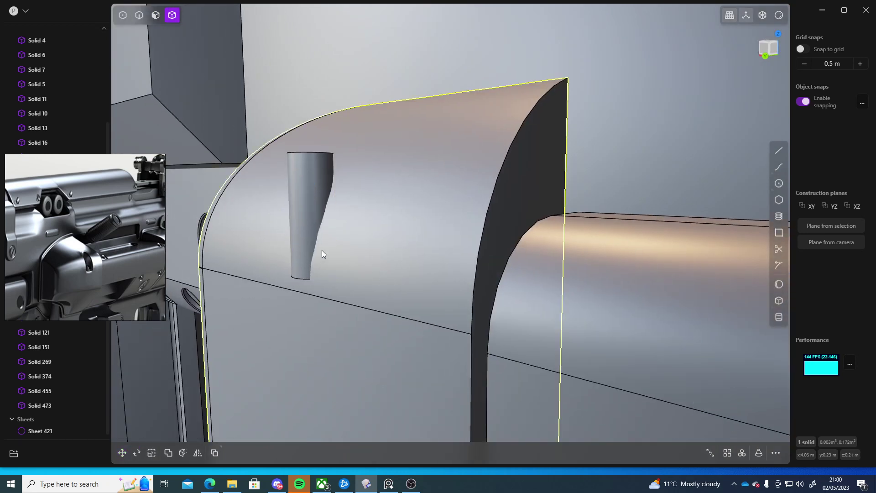
pyautogui.keyDown('shift'); pyautogui.click(305, 202); pyautogui.keyUp('shift')
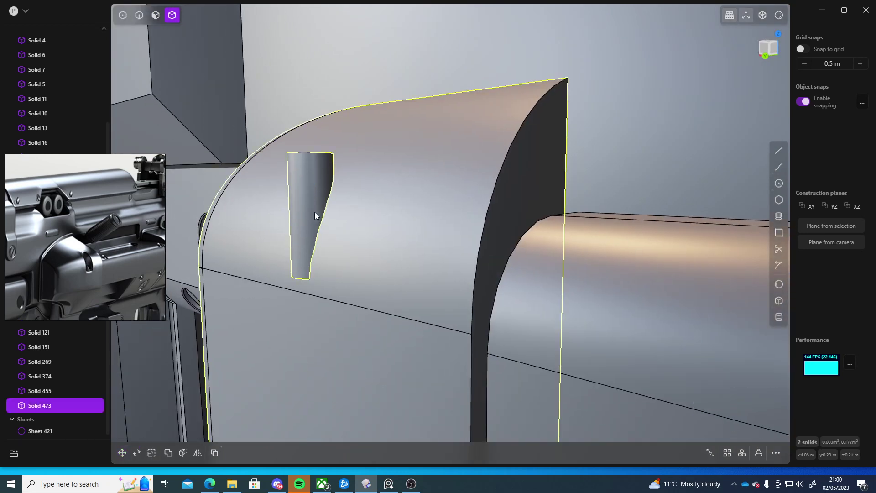
pyautogui.press('q')
pyautogui.press('Return')
pyautogui.moveTo(359, 228); pyautogui.dragTo(498, 214, button='middle')
pyautogui.hotkey('ctrl', 'z')
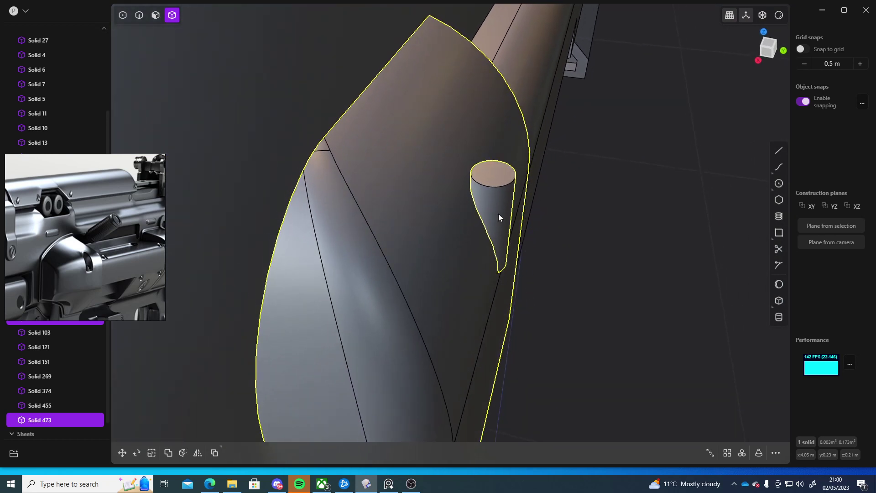
pyautogui.press('Escape')
# Move the cylinder slightly outward along the Y axis
pyautogui.click(497, 208)
pyautogui.press('g')
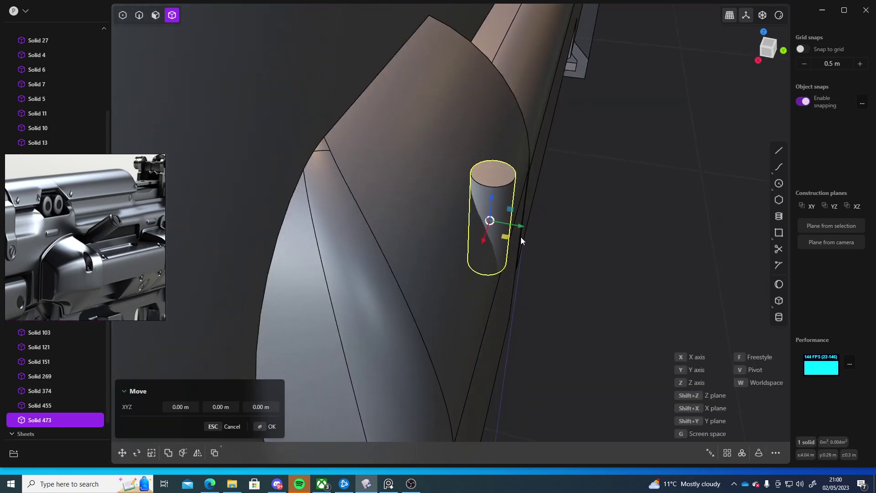
pyautogui.moveTo(528, 228); pyautogui.dragTo(532, 230)
pyautogui.moveTo(562, 269); pyautogui.dragTo(598, 287, button='middle')
pyautogui.press('Return')
# Cut the cylinder out of the rounded block with a Boolean difference
pyautogui.click(434, 264)
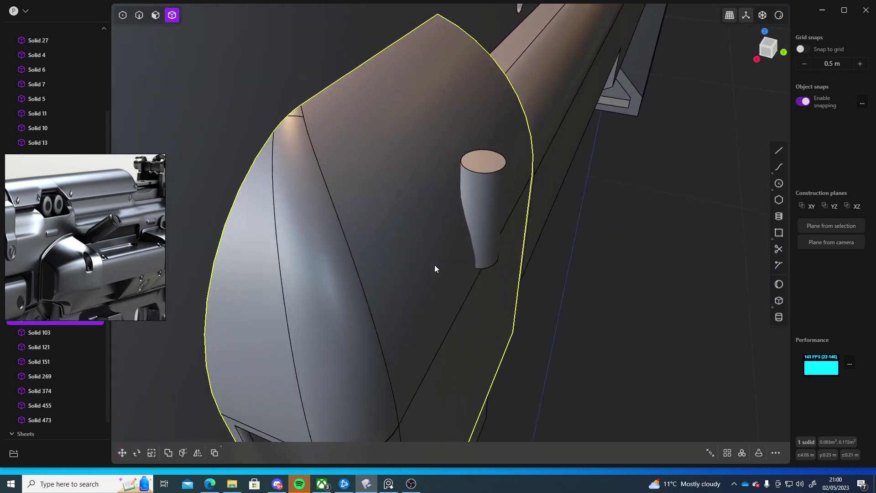
pyautogui.keyDown('shift'); pyautogui.click(488, 231); pyautogui.keyUp('shift')
pyautogui.press('q')
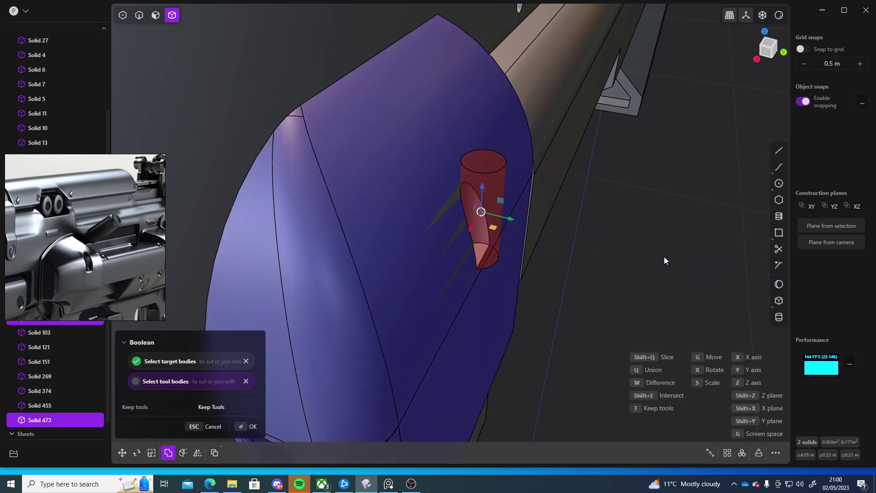
pyautogui.press('Return')
pyautogui.moveTo(663, 256); pyautogui.dragTo(439, 322, button='middle')
pyautogui.scroll(10, 438, 318)
# Fillet the notch's arched rim, bottom edge and inner floor arc by about 0.002 m
pyautogui.press('2')
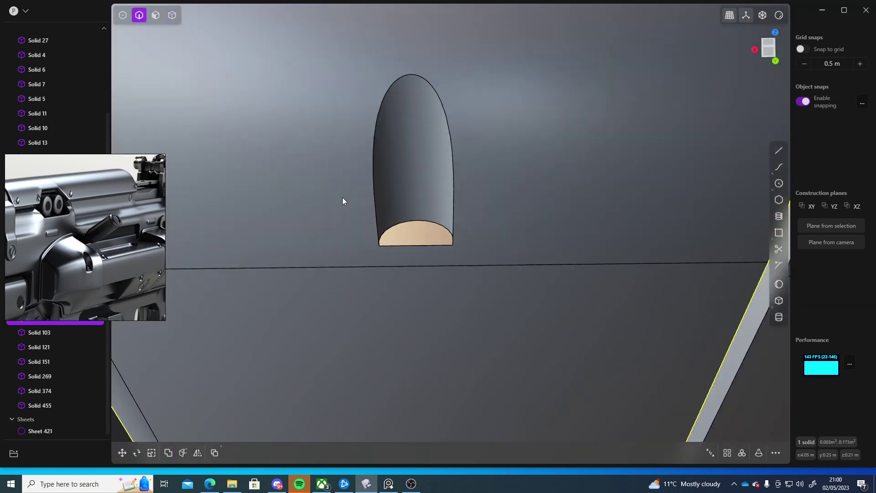
pyautogui.click(376, 155)
pyautogui.press('f')
pyautogui.click(404, 245)
pyautogui.click(404, 221)
pyautogui.press('d')
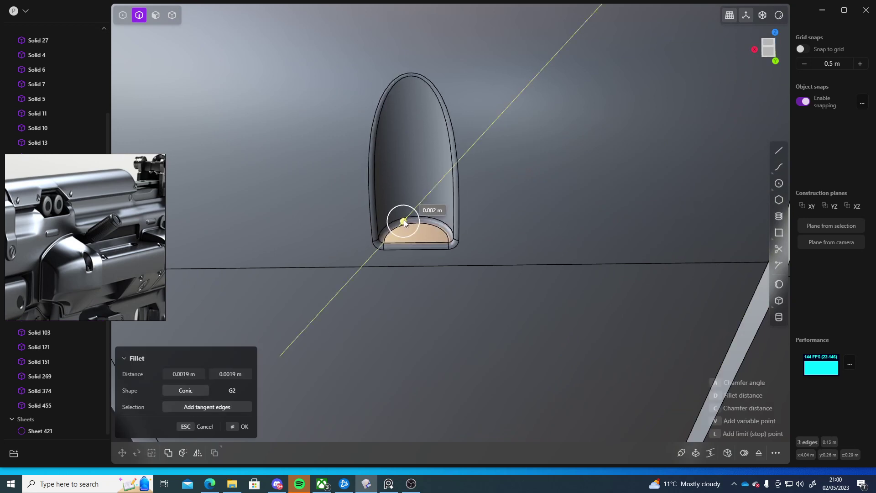
pyautogui.moveTo(404, 218); pyautogui.dragTo(404, 218)
pyautogui.press('Return')
pyautogui.scroll(-8, 553, 290)
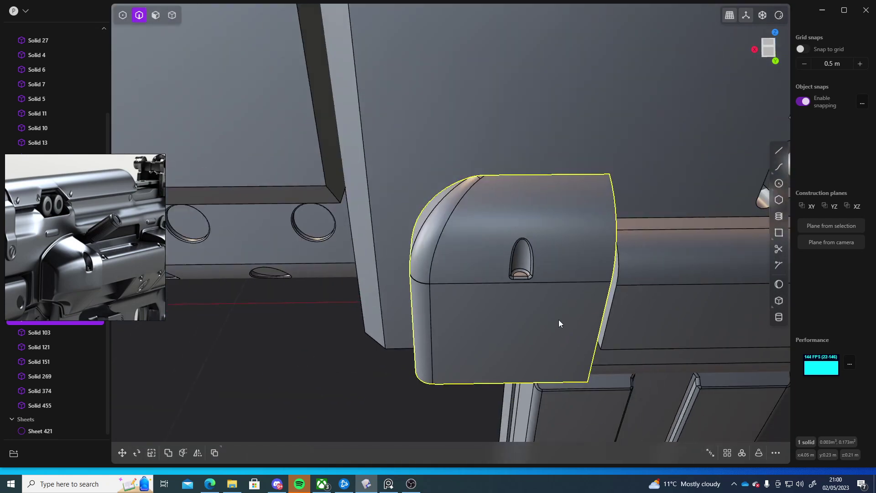
# Try to fillet the lower outer edge of the front block by about 0.011 m
pyautogui.keyDown('shift'); pyautogui.moveTo(558, 319); pyautogui.dragTo(473, 253, button='middle'); pyautogui.keyUp('shift')
pyautogui.click(281, 343)
pyautogui.moveTo(280, 342); pyautogui.dragTo(505, 300, button='middle')
pyautogui.click(521, 289)
pyautogui.press('f')
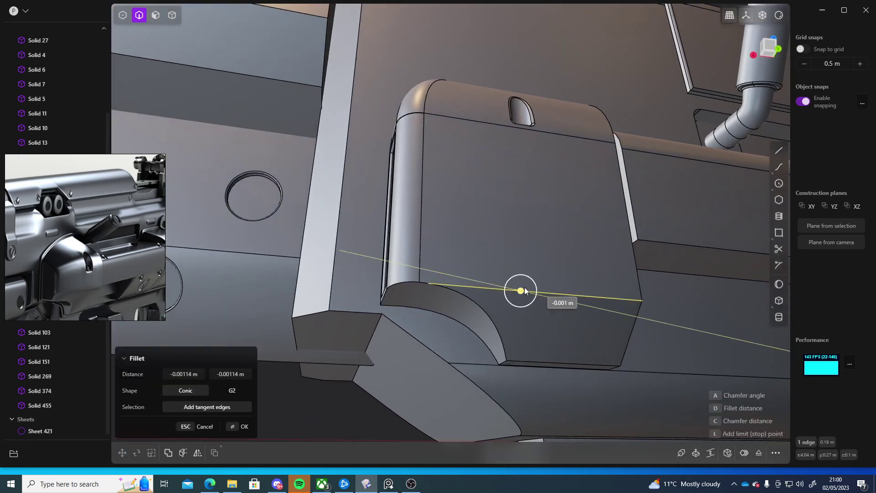
pyautogui.moveTo(530, 275); pyautogui.dragTo(533, 275)
pyautogui.moveTo(533, 275); pyautogui.dragTo(552, 292, button='middle')
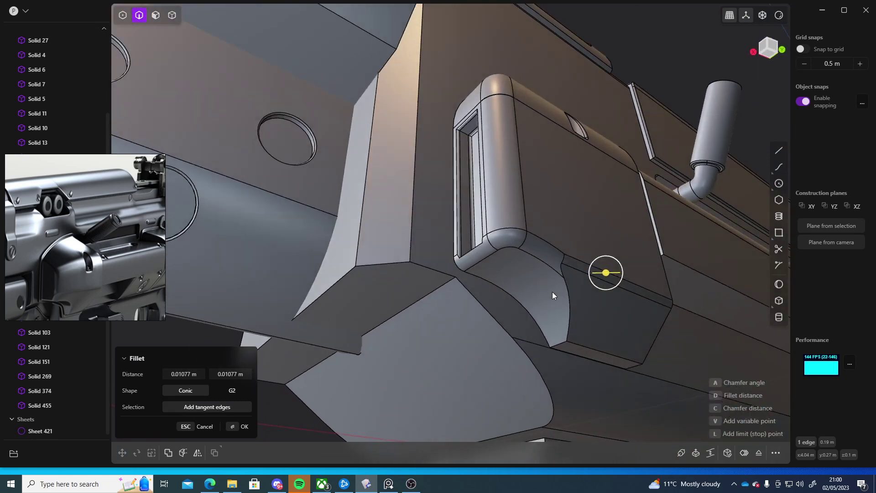
pyautogui.press('Return')
# Try to fillet the front block's lower outer edge together with the adjoining curved cutout edge by about 0.006 m
pyautogui.click(570, 299)
pyautogui.press('f')
pyautogui.moveTo(570, 299); pyautogui.dragTo(605, 270)
pyautogui.press('Return')
pyautogui.click(601, 272)
pyautogui.press('f')
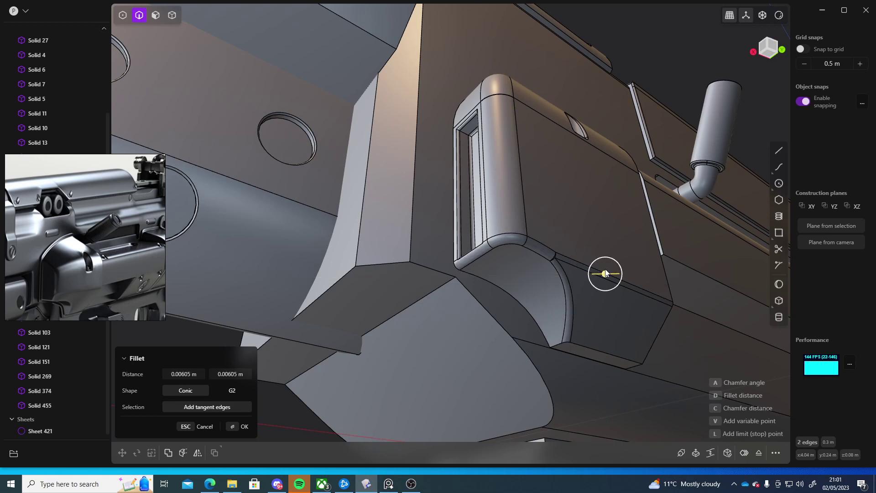
pyautogui.moveTo(605, 269); pyautogui.dragTo(607, 326, button='middle')
pyautogui.keyDown('shift'); pyautogui.moveTo(607, 327); pyautogui.dragTo(479, 247, button='middle'); pyautogui.keyUp('shift')
pyautogui.scroll(5, 479, 262)
pyautogui.scroll(-3, 496, 280)
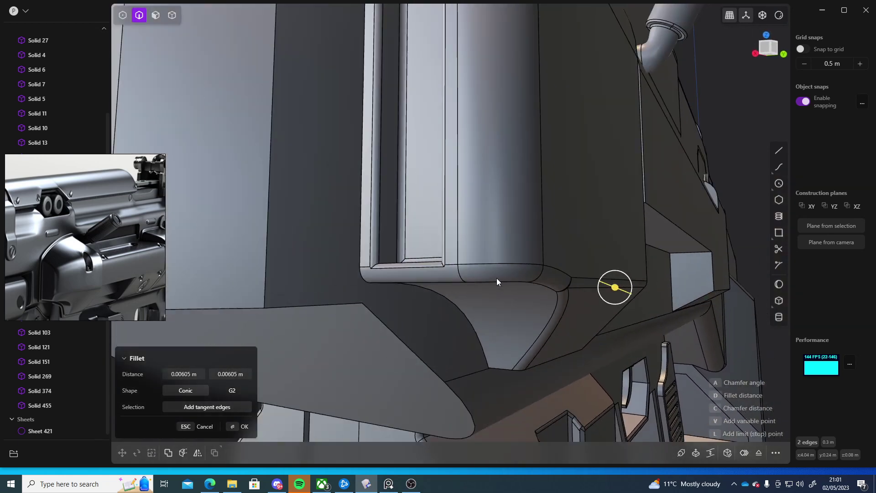
pyautogui.moveTo(561, 299); pyautogui.dragTo(545, 274, button='middle')
pyautogui.scroll(4, 545, 275)
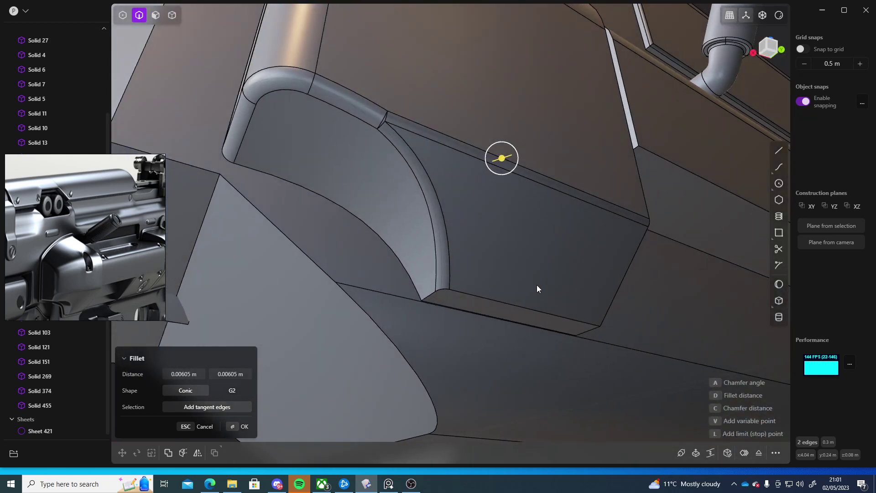
pyautogui.press('Escape')
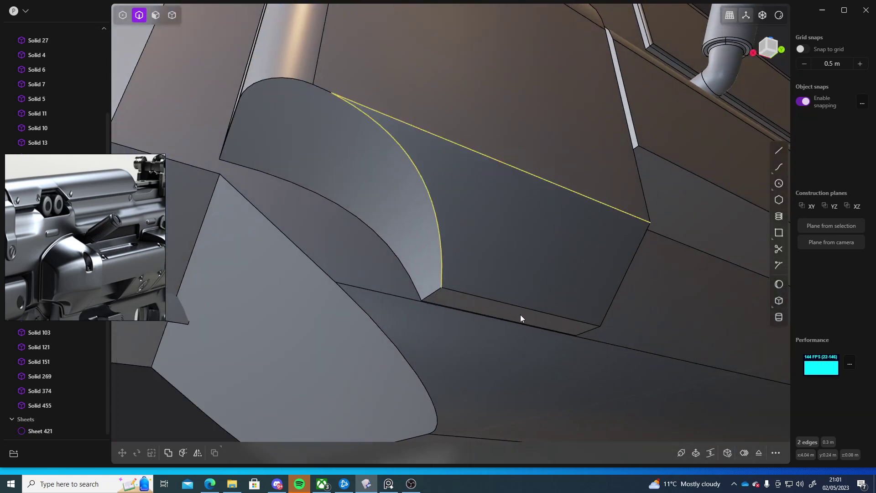
# Add the bottom and rear edges of the front block's angled lower face to the edge selection
pyautogui.click(488, 300)
pyautogui.press('f')
pyautogui.moveTo(562, 319); pyautogui.dragTo(488, 308, button='middle')
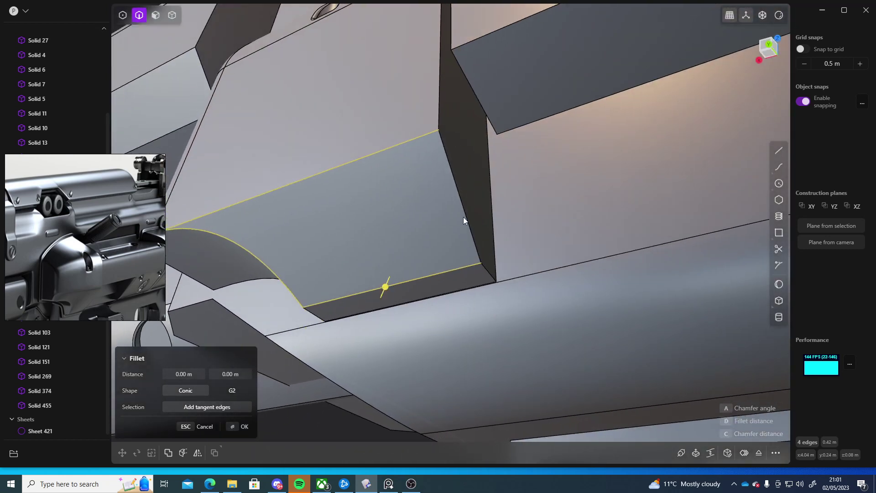
pyautogui.moveTo(473, 227); pyautogui.dragTo(463, 271, button='middle')
pyautogui.moveTo(464, 272); pyautogui.dragTo(475, 267)
pyautogui.press('Escape')
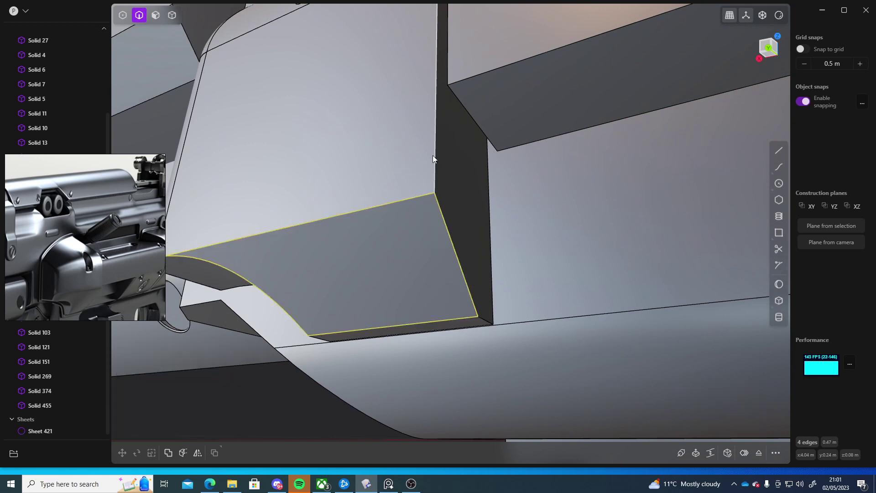
# Fillet the angled lower face's edges plus the block's rear vertical and rounded edges by about 0.0053 m
pyautogui.keyDown('shift'); pyautogui.click(433, 155); pyautogui.keyUp('shift')
pyautogui.press('b')
pyautogui.scroll(-3, 477, 197)
pyautogui.moveTo(477, 196); pyautogui.dragTo(473, 169, button='middle')
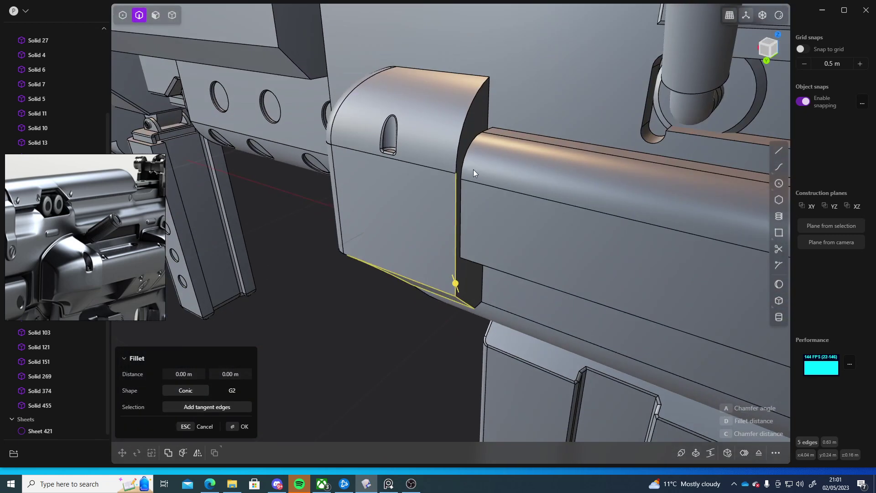
pyautogui.click(462, 127)
pyautogui.moveTo(461, 127); pyautogui.dragTo(467, 87, button='middle')
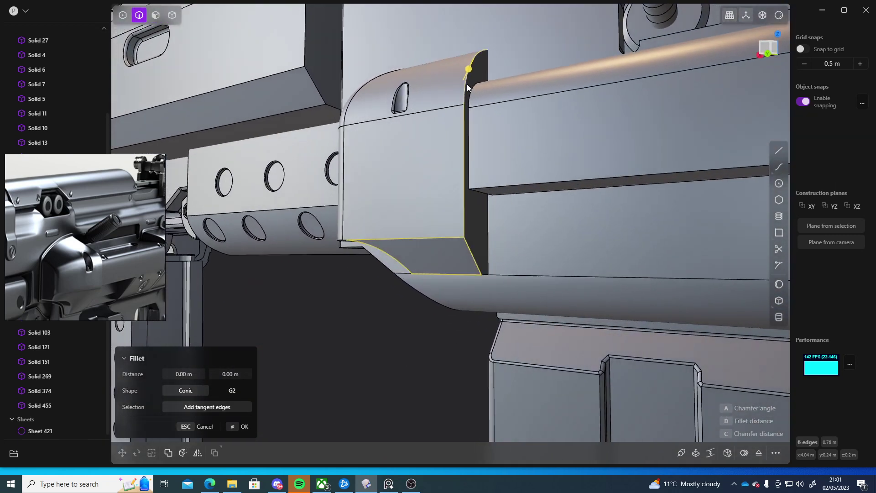
pyautogui.moveTo(468, 70); pyautogui.dragTo(480, 75)
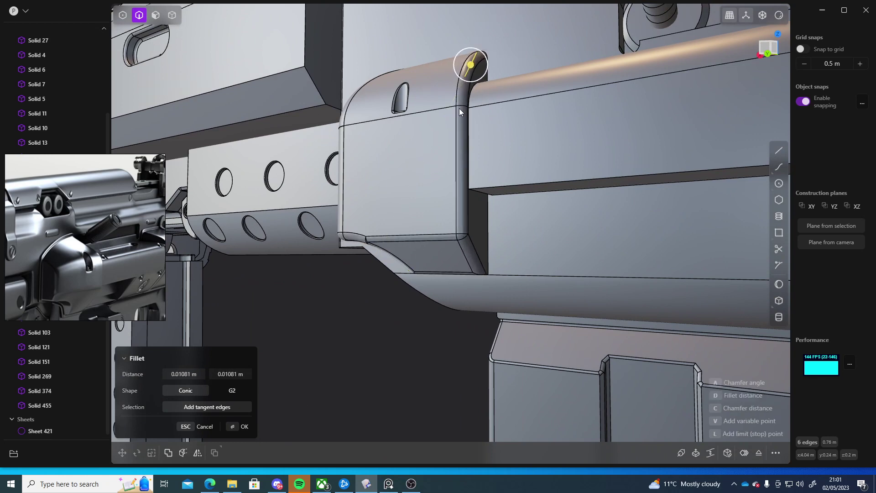
pyautogui.moveTo(459, 111); pyautogui.dragTo(552, 141, button='middle')
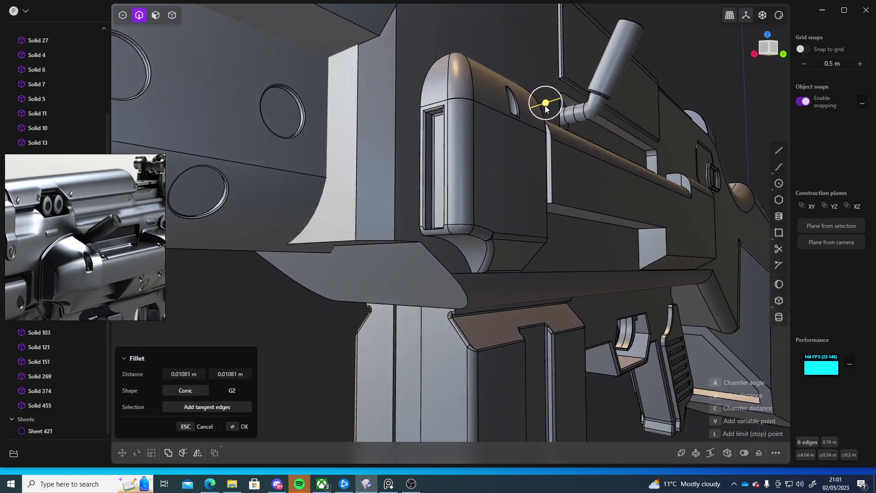
pyautogui.moveTo(545, 107); pyautogui.dragTo(542, 104)
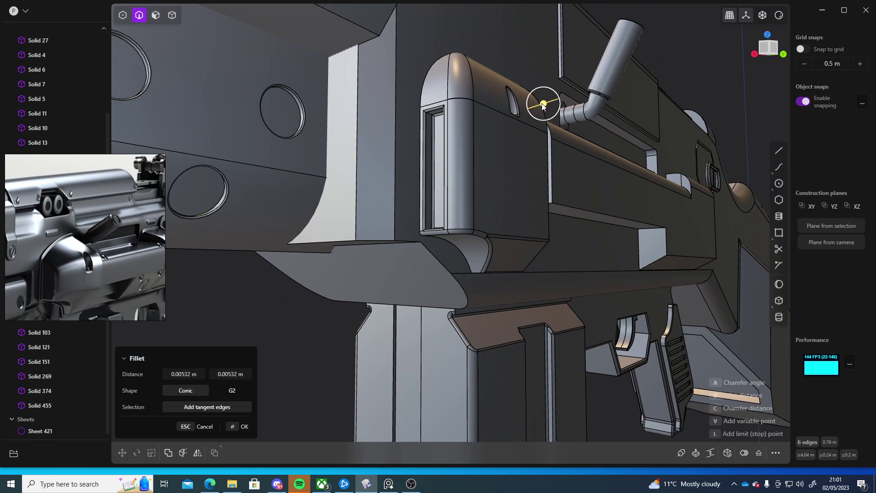
pyautogui.moveTo(542, 105); pyautogui.dragTo(413, 167, button='middle')
pyautogui.press('Return')
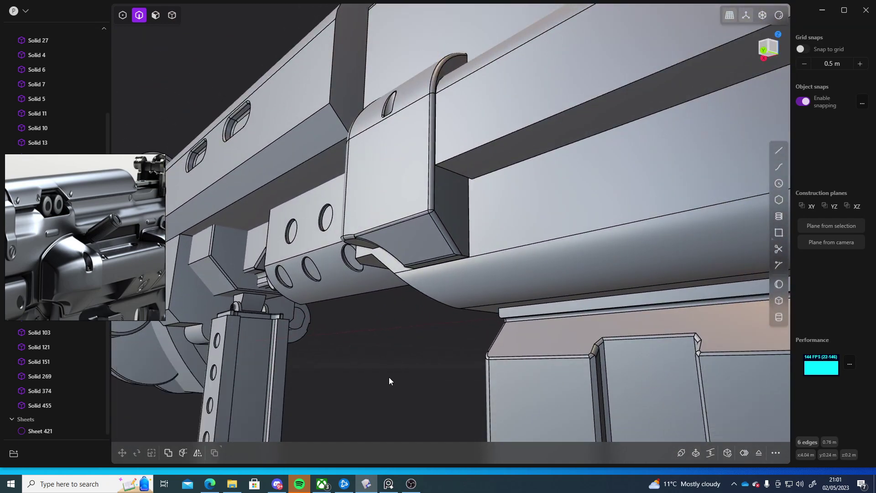
# Choose the rail's long recess edge, the edges of the recess's end face and the rail's lower edge for a new fillet
pyautogui.moveTo(389, 376); pyautogui.dragTo(463, 373, button='middle')
pyautogui.scroll(-4, 449, 376)
pyautogui.click(386, 376)
pyautogui.keyDown('shift'); pyautogui.moveTo(386, 376); pyautogui.dragTo(409, 195, button='middle'); pyautogui.keyUp('shift')
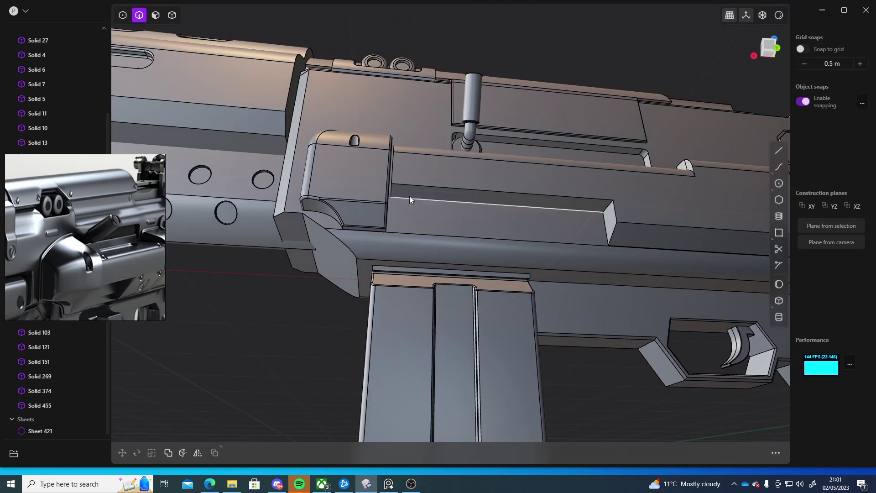
pyautogui.scroll(4, 410, 195)
pyautogui.keyDown('shift'); pyautogui.moveTo(502, 186); pyautogui.dragTo(476, 188, button='middle'); pyautogui.keyUp('shift')
pyautogui.click(476, 189)
pyautogui.press('f')
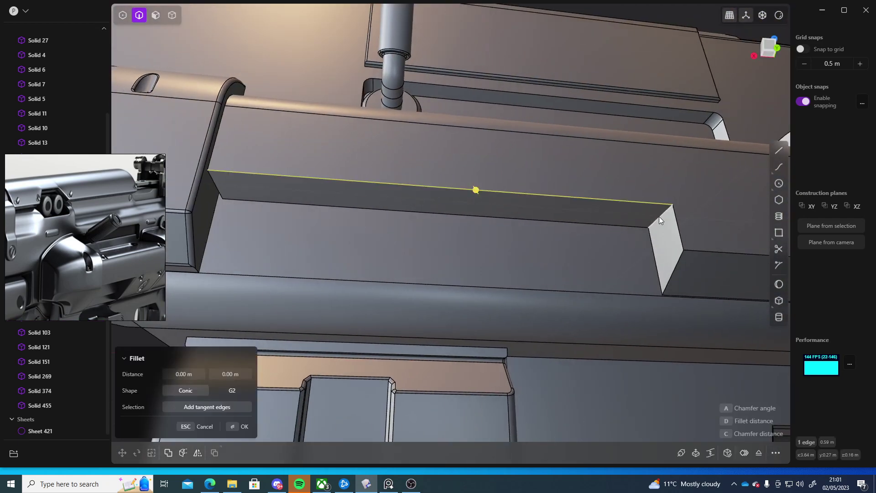
pyautogui.click(659, 216)
pyautogui.click(680, 231)
pyautogui.click(672, 275)
pyautogui.keyDown('shift'); pyautogui.moveTo(672, 276); pyautogui.dragTo(521, 289, button='middle'); pyautogui.keyUp('shift')
pyautogui.click(648, 247)
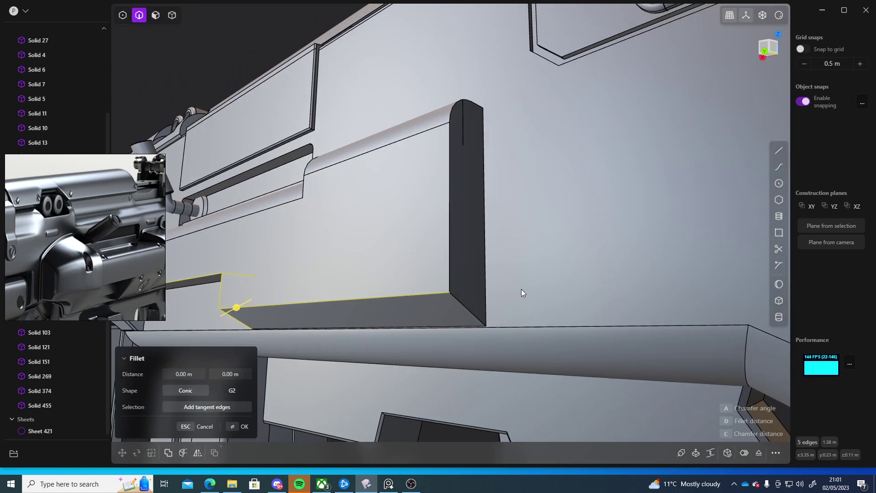
# Add the bottom, vertical and rounded edges of the rail's rear end to the fillet
pyautogui.click(470, 310)
pyautogui.click(450, 253)
pyautogui.moveTo(450, 253)
pyautogui.mouseDown(button='middle')
pyautogui.moveTo(431, 294)
pyautogui.moveTo(446, 237)
pyautogui.mouseUp(button='middle')
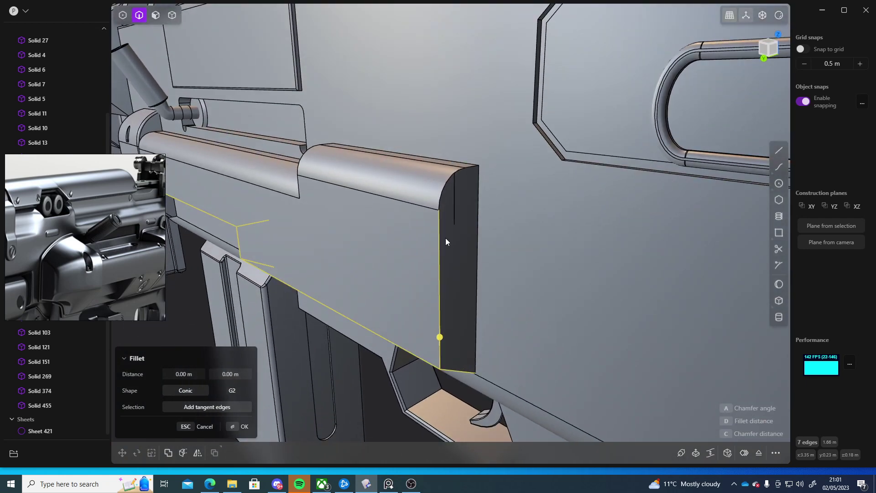
pyautogui.click(461, 169)
pyautogui.moveTo(461, 170); pyautogui.dragTo(442, 221, button='middle')
# Add the outline edges of the step between the rail's two rounded top sections to the fillet
pyautogui.click(437, 203)
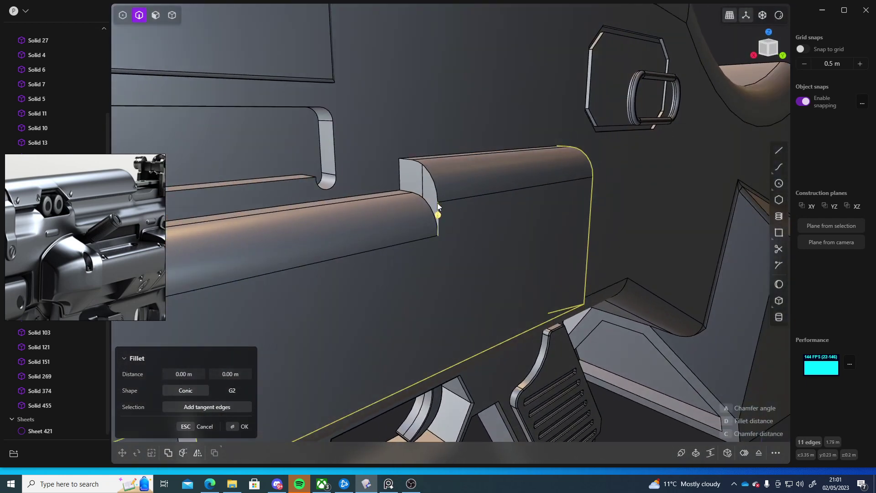
pyautogui.click(415, 162)
pyautogui.click(404, 160)
pyautogui.click(404, 189)
pyautogui.click(420, 198)
pyautogui.click(431, 215)
# Add the top, rounded, vertical and lower edges of the rail's front end, beside the front block, to the fillet
pyautogui.moveTo(432, 216); pyautogui.dragTo(395, 288, button='middle')
pyautogui.scroll(-3, 368, 253)
pyautogui.scroll(5, 376, 253)
pyautogui.click(454, 299)
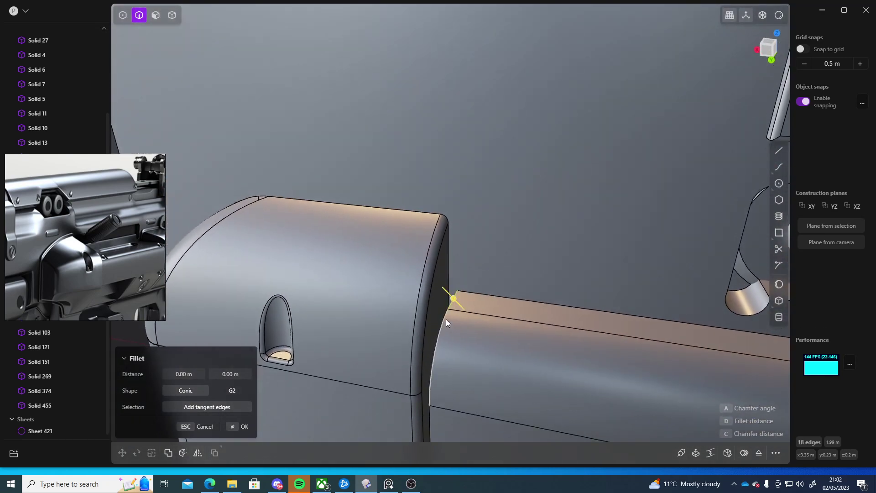
pyautogui.click(444, 319)
pyautogui.moveTo(475, 387); pyautogui.dragTo(612, 236, button='middle')
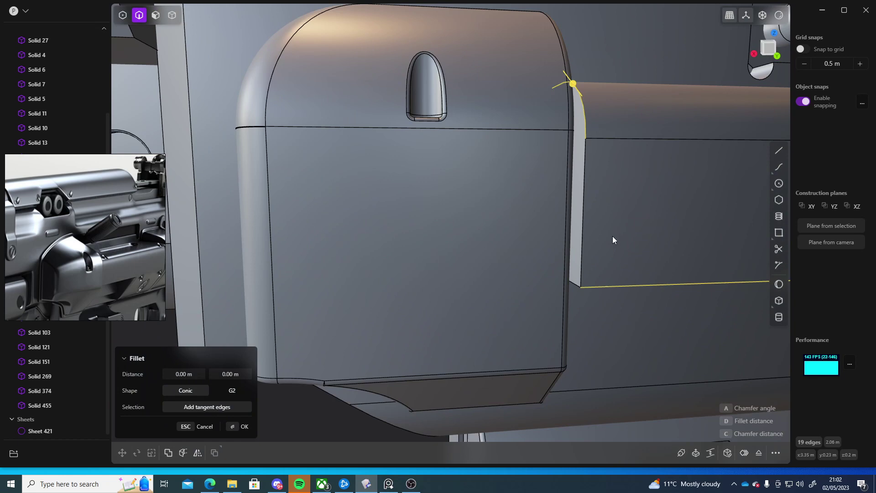
pyautogui.click(583, 239)
pyautogui.moveTo(686, 313)
pyautogui.mouseDown(button='middle')
pyautogui.moveTo(549, 187)
pyautogui.moveTo(622, 248)
pyautogui.mouseUp(button='middle')
pyautogui.click(535, 175)
pyautogui.scroll(-3, 486, 238)
pyautogui.moveTo(492, 246); pyautogui.dragTo(431, 258, button='middle')
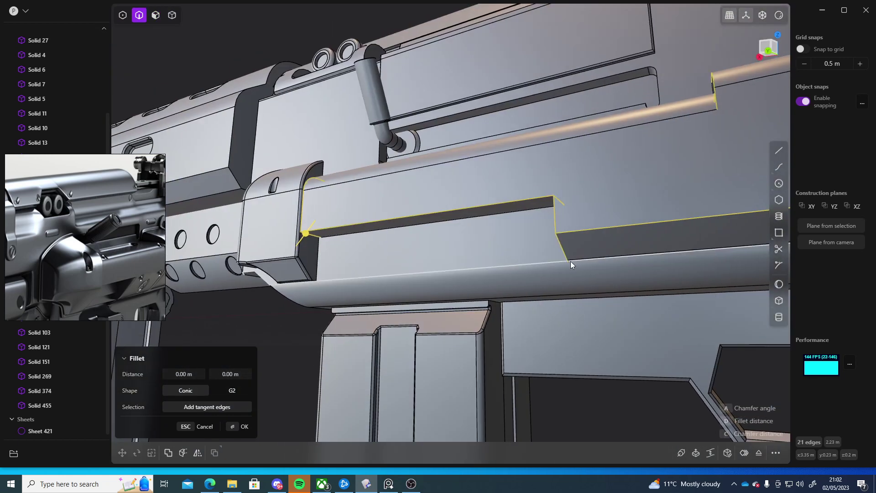
# Apply a small fillet to all the chosen rail edges
pyautogui.keyDown('shift'); pyautogui.moveTo(570, 260); pyautogui.dragTo(347, 272, button='middle'); pyautogui.keyUp('shift')
pyautogui.moveTo(541, 251); pyautogui.dragTo(609, 278, button='middle')
pyautogui.moveTo(476, 269); pyautogui.dragTo(470, 274)
pyautogui.keyDown('shift'); pyautogui.moveTo(726, 279); pyautogui.dragTo(549, 264, button='middle'); pyautogui.keyUp('shift')
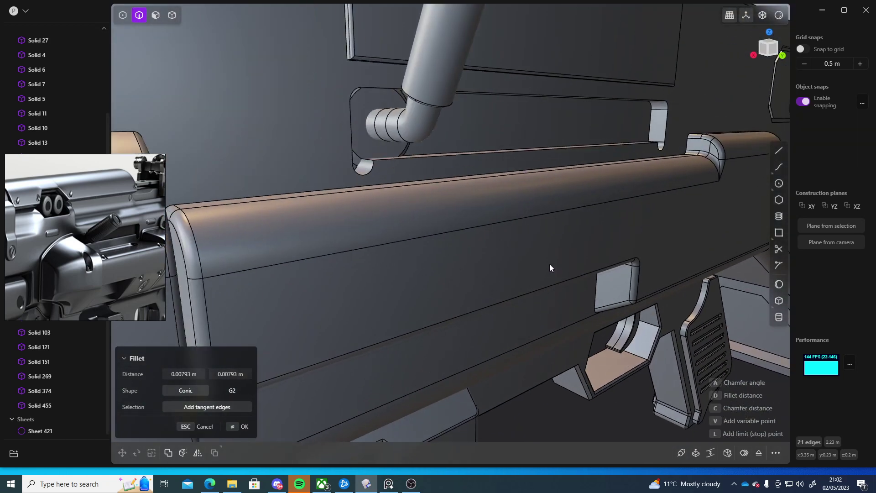
pyautogui.scroll(-4, 550, 263)
pyautogui.moveTo(443, 305); pyautogui.dragTo(443, 304)
pyautogui.press('Return')
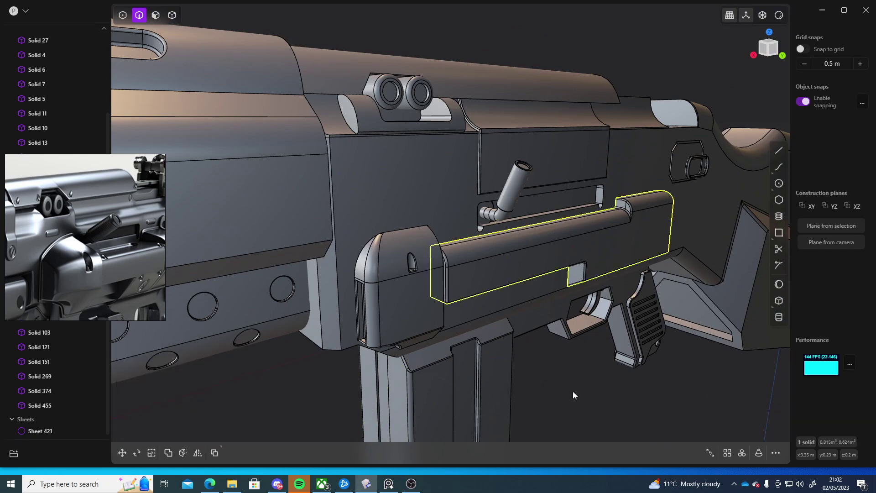
# Examine the filleted rail from the side and from below, comparing its lower rear part with the reference image
pyautogui.moveTo(573, 391); pyautogui.dragTo(545, 384, button='middle')
pyautogui.press('Escape')
pyautogui.scroll(-8, 544, 384)
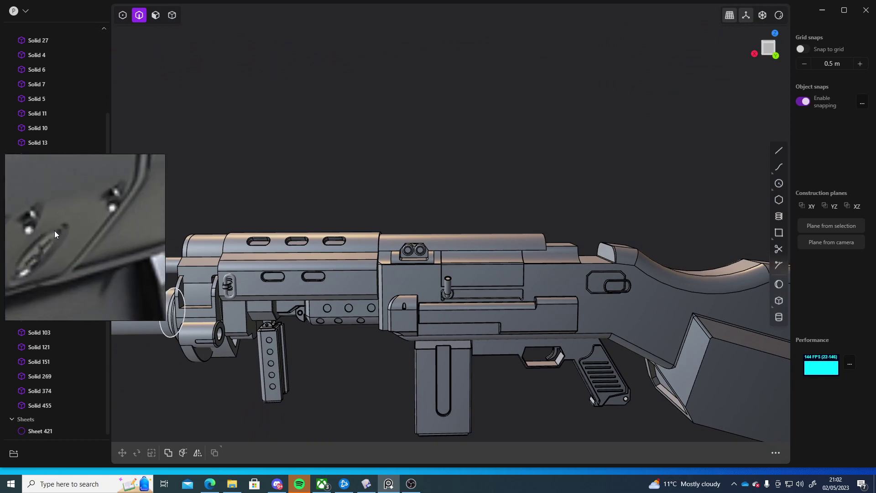
pyautogui.moveTo(417, 366); pyautogui.dragTo(537, 332, button='middle')
pyautogui.scroll(10, 450, 349)
pyautogui.moveTo(436, 295); pyautogui.dragTo(429, 324, button='middle')
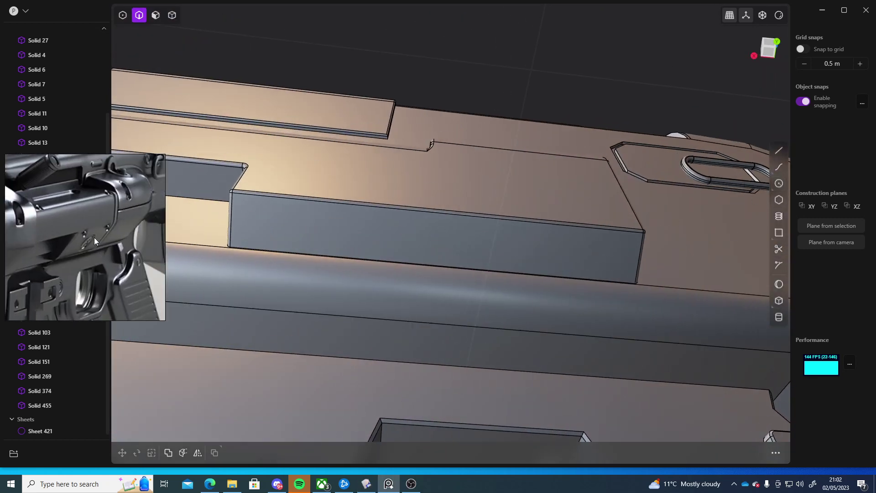
pyautogui.moveTo(114, 184); pyautogui.dragTo(413, 273, button='middle')
pyautogui.scroll(-5, 461, 258)
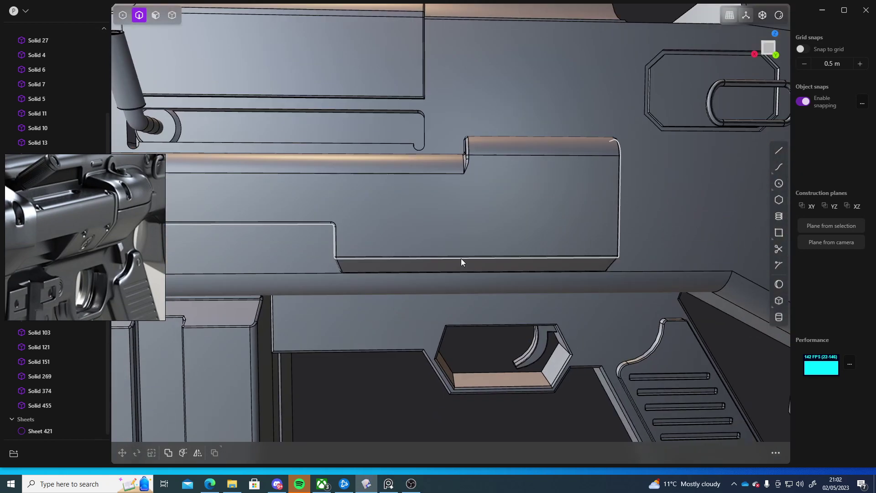
# In side view, draw two closely spaced vertical lines, about 0.58 m and 0.61 m long, across the rail just ahead of its top step
pyautogui.click(770, 45)
pyautogui.scroll(4, 534, 192)
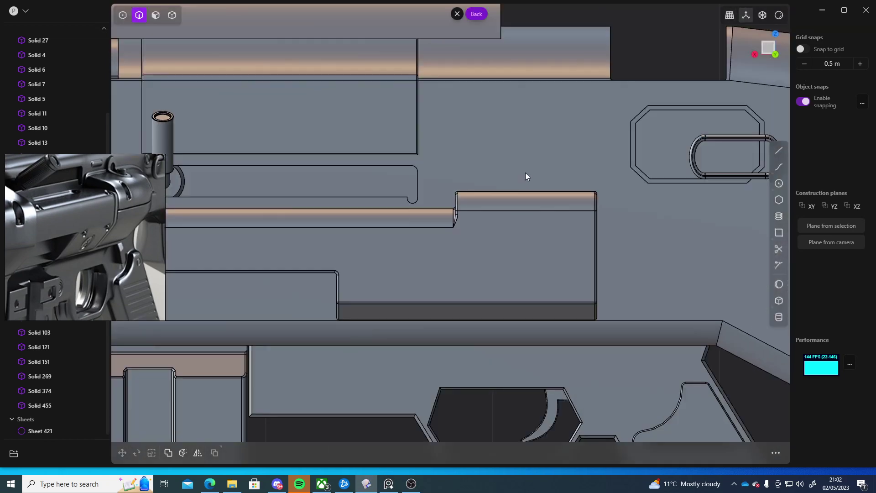
pyautogui.click(779, 150)
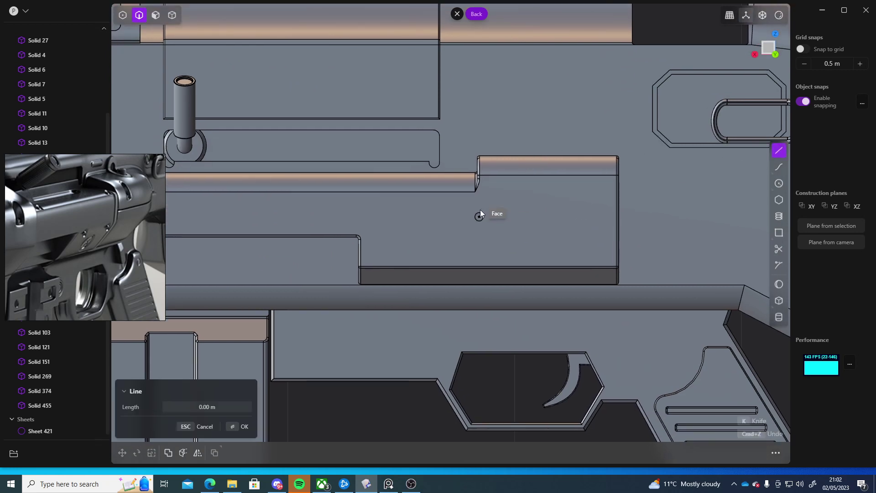
pyautogui.click(464, 126)
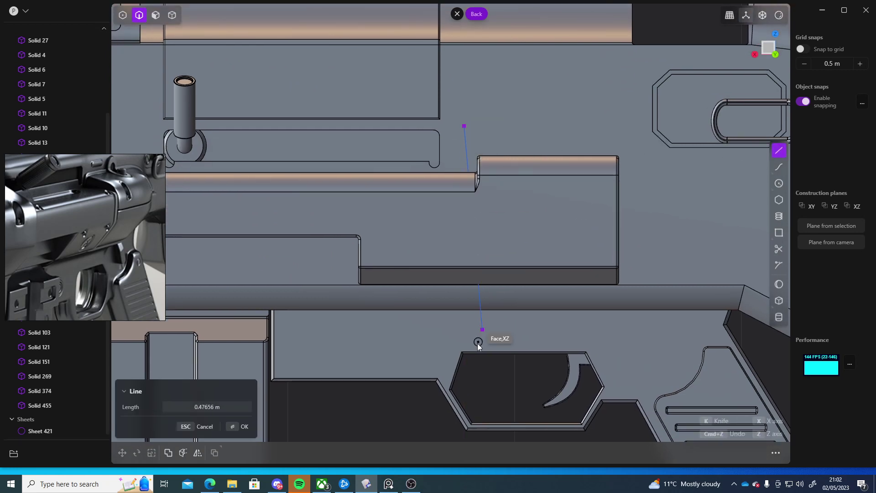
pyautogui.click(464, 381)
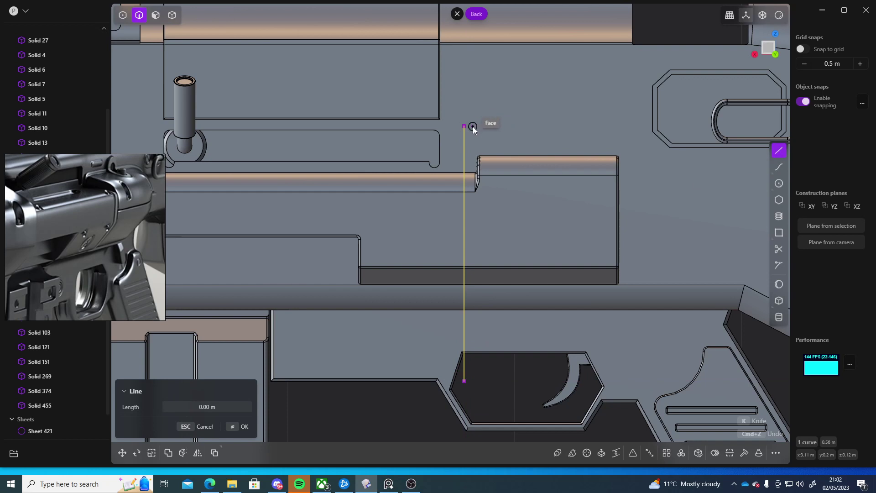
pyautogui.click(468, 115)
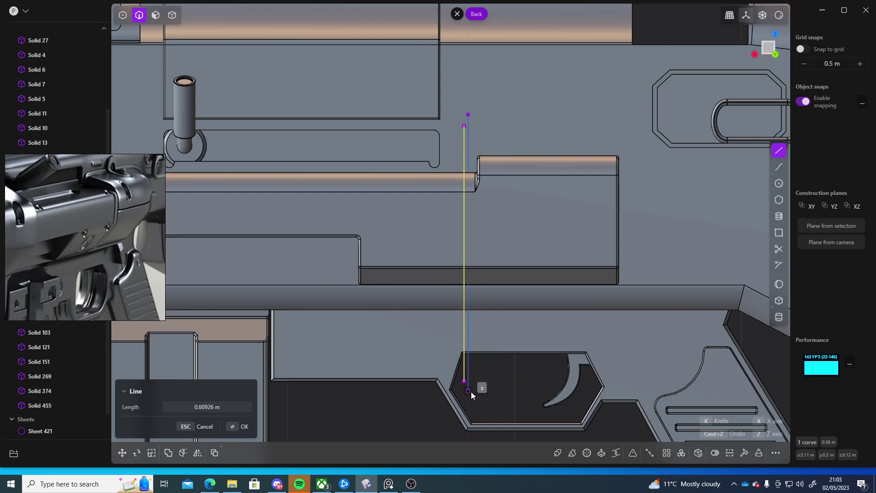
pyautogui.click(471, 392)
# Cut the rail solid with the two vertical lines to separate a thin strip
pyautogui.keyDown('shift'); pyautogui.moveTo(518, 371); pyautogui.dragTo(510, 345, button='middle'); pyautogui.keyUp('shift')
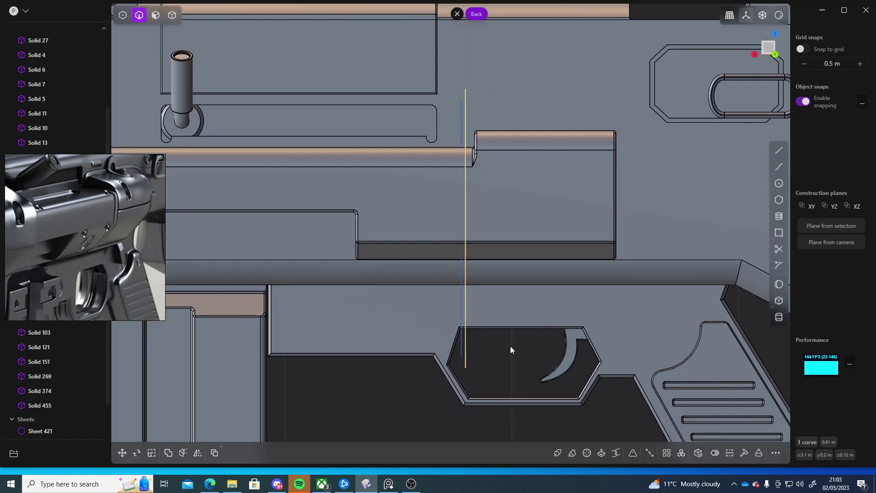
pyautogui.press('4')
pyautogui.click(450, 233)
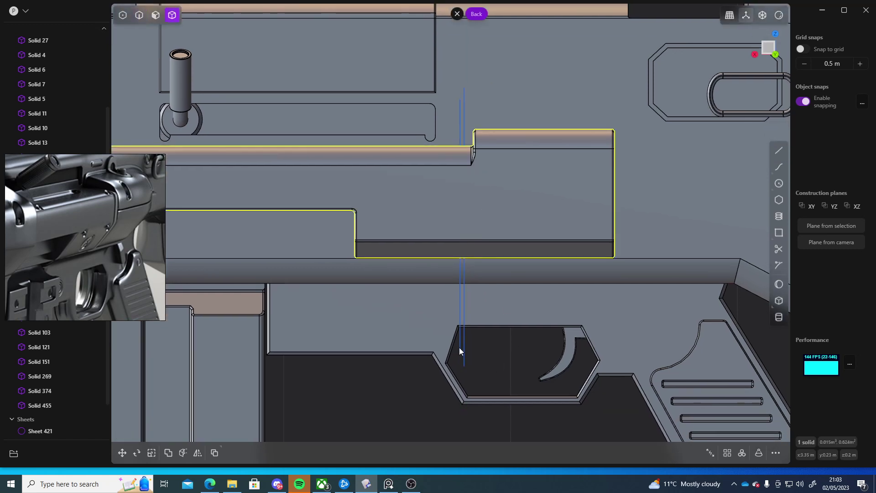
pyautogui.press('c')
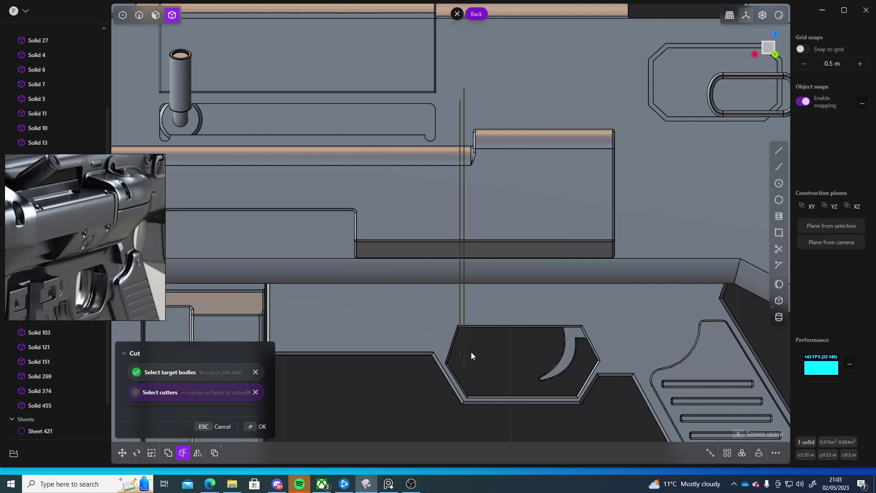
pyautogui.rightClick(504, 357)
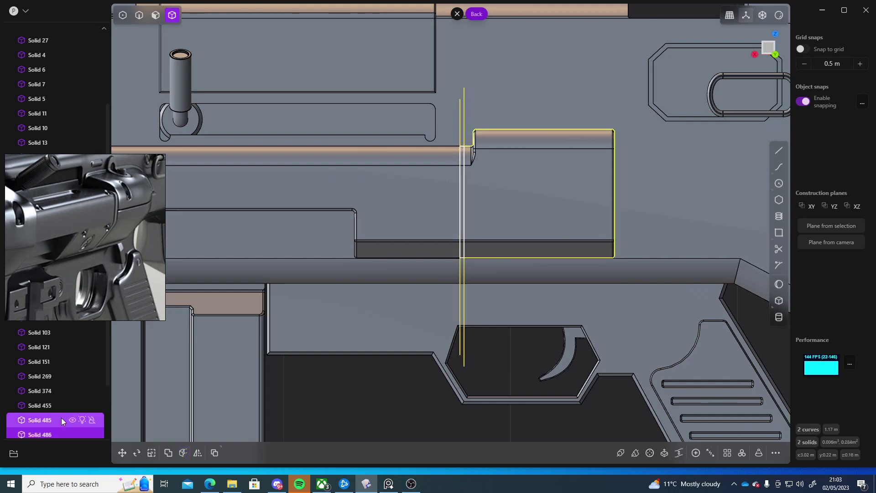
# Delete the two vertical cutting lines
pyautogui.scroll(-3, 61, 417)
pyautogui.click(42, 416)
pyautogui.keyDown('shift'); pyautogui.click(42, 431); pyautogui.keyUp('shift')
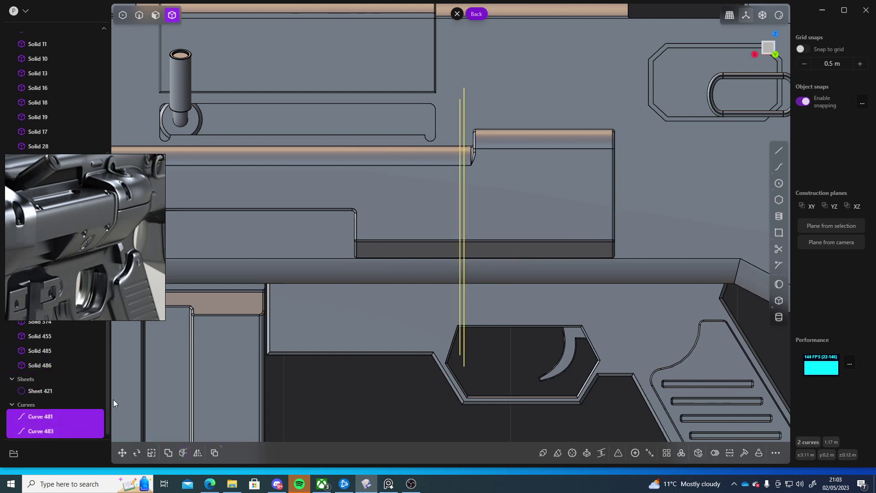
pyautogui.press('Delete')
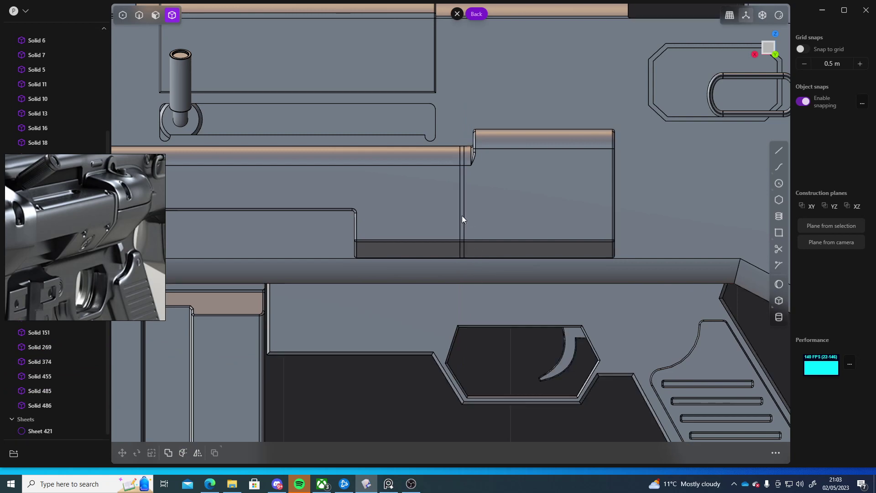
# Select the thin strip's five outer faces, running from the rail's top over its side to the angled underside
pyautogui.click(516, 241)
pyautogui.scroll(4, 473, 277)
pyautogui.moveTo(493, 255); pyautogui.dragTo(469, 278, button='middle')
pyautogui.scroll(-6, 461, 274)
pyautogui.scroll(4, 392, 264)
pyautogui.click(577, 294)
pyautogui.moveTo(578, 294); pyautogui.dragTo(418, 292, button='middle')
pyautogui.press('3')
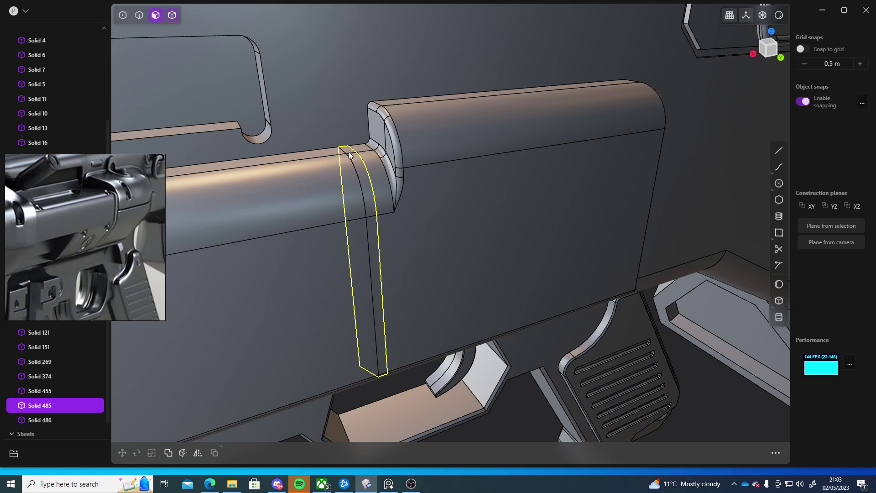
pyautogui.click(348, 150)
pyautogui.keyDown('shift'); pyautogui.click(362, 172); pyautogui.keyUp('shift')
pyautogui.keyDown('shift'); pyautogui.click(375, 288); pyautogui.keyUp('shift')
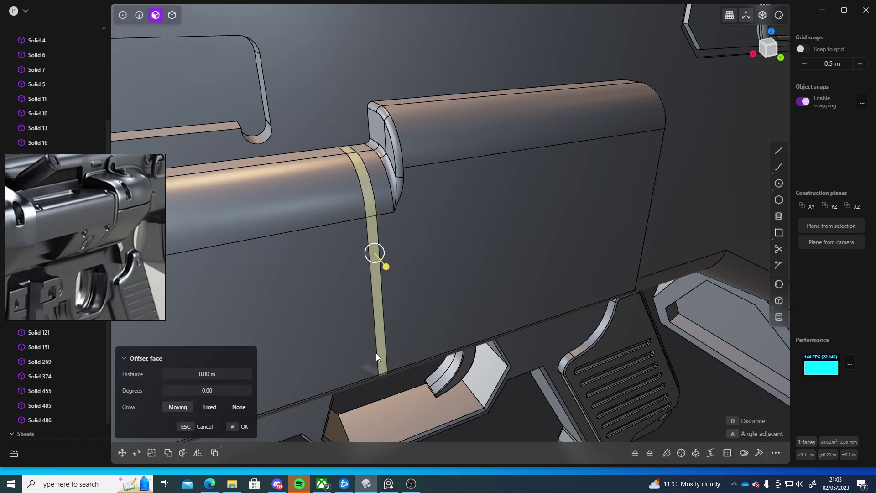
pyautogui.moveTo(376, 353); pyautogui.dragTo(452, 232, button='middle')
pyautogui.keyDown('shift'); pyautogui.click(445, 143); pyautogui.keyUp('shift')
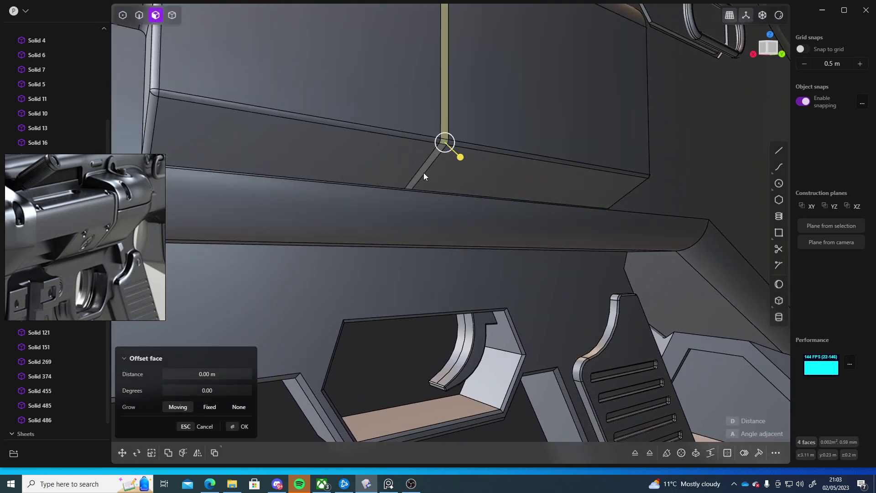
pyautogui.keyDown('shift'); pyautogui.click(424, 173); pyautogui.keyUp('shift')
# Try to offset the strip's five outer faces inward by about 0.022 m
pyautogui.moveTo(426, 188); pyautogui.dragTo(429, 187)
pyautogui.press('Escape')
pyautogui.moveTo(448, 194); pyautogui.dragTo(447, 214, button='middle')
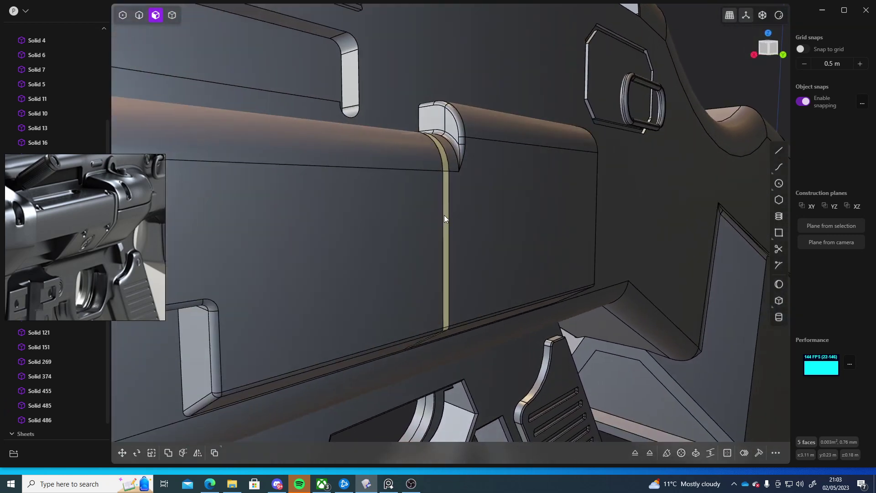
pyautogui.press('o')
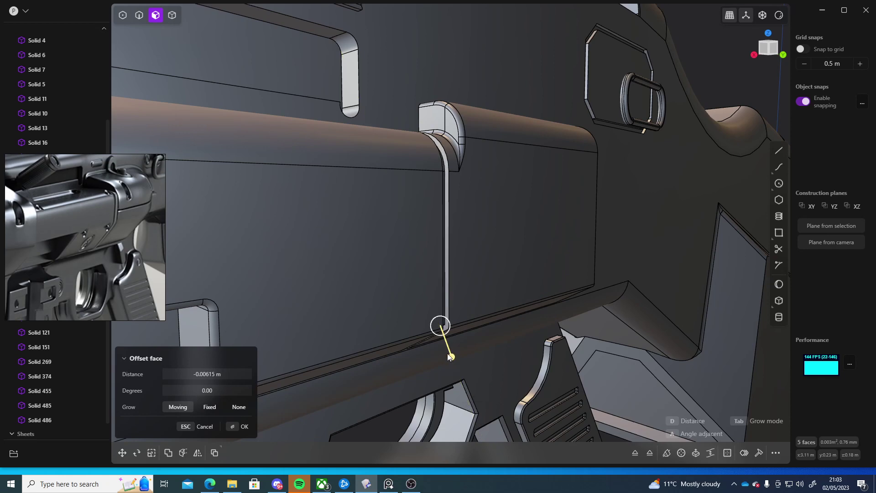
pyautogui.moveTo(497, 333); pyautogui.dragTo(470, 289, button='middle')
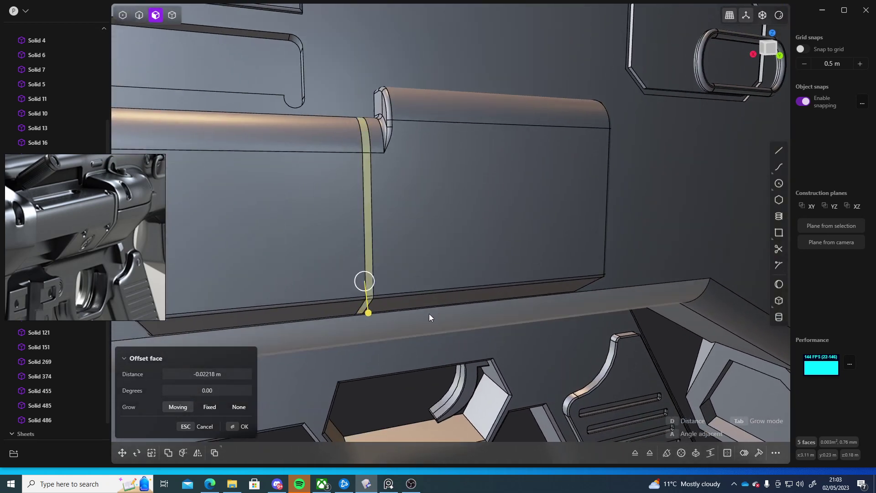
pyautogui.press('Return')
# Offset the strip's outer faces slightly inward to form a narrow groove around the rail
pyautogui.press('o')
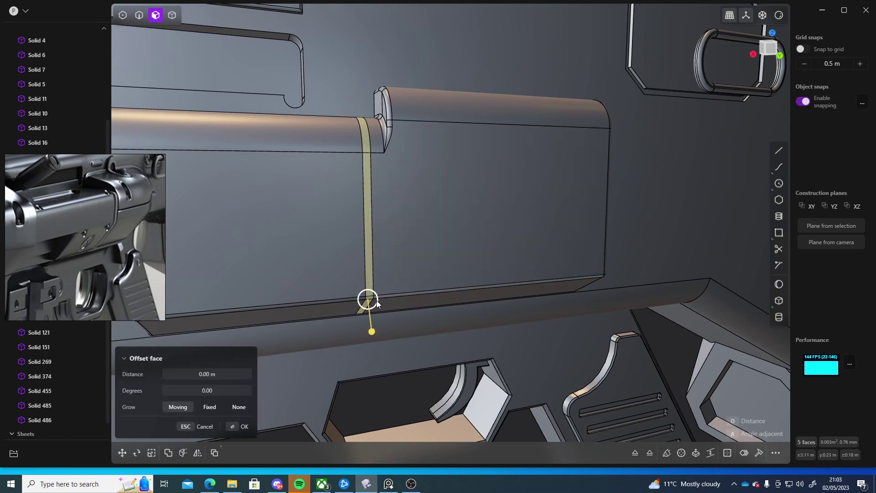
pyautogui.moveTo(371, 331); pyautogui.dragTo(370, 324)
pyautogui.moveTo(370, 326); pyautogui.dragTo(388, 285, button='middle')
pyautogui.moveTo(313, 185); pyautogui.dragTo(313, 188)
pyautogui.rightClick(402, 247)
pyautogui.moveTo(402, 251); pyautogui.dragTo(423, 319, button='middle')
pyautogui.moveTo(406, 375); pyautogui.dragTo(386, 381, button='middle')
pyautogui.rightClick(386, 383)
pyautogui.click(406, 409)
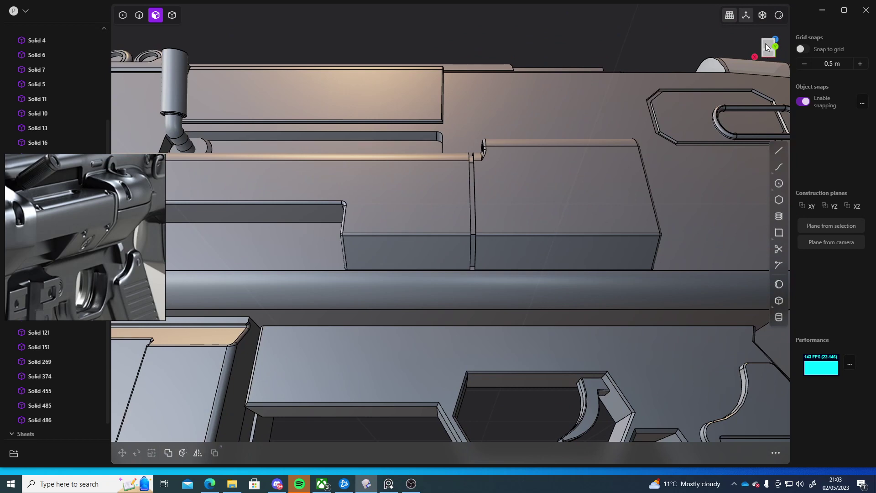
# Draw a circle with a radius of about 0.026 m on the rail's angled underside, between the recess and the groove
pyautogui.moveTo(544, 209); pyautogui.dragTo(529, 182, button='middle')
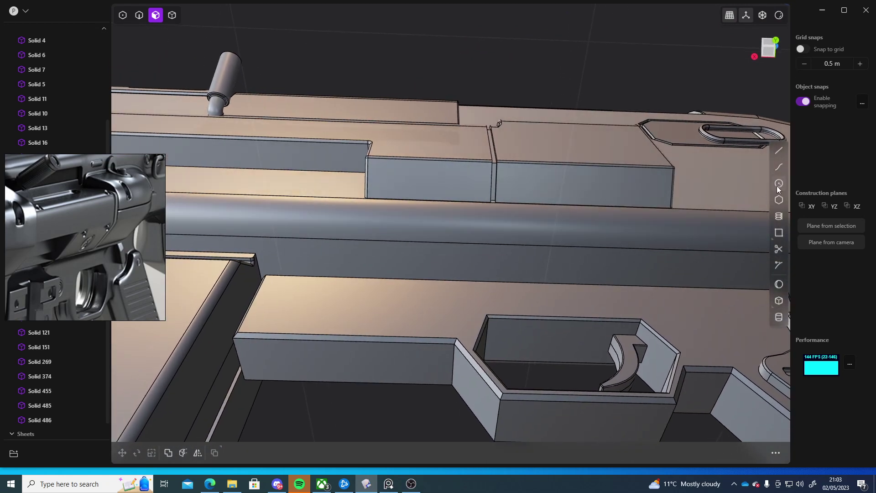
pyautogui.click(779, 184)
pyautogui.click(430, 180)
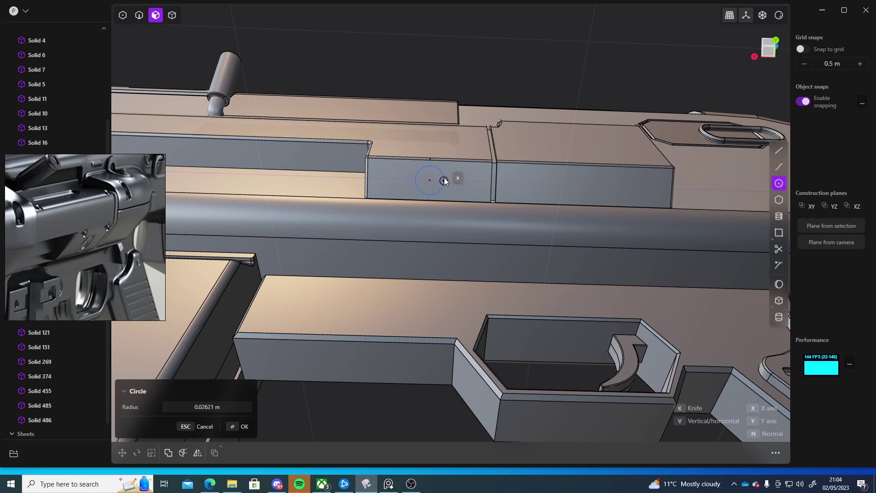
pyautogui.click(443, 180)
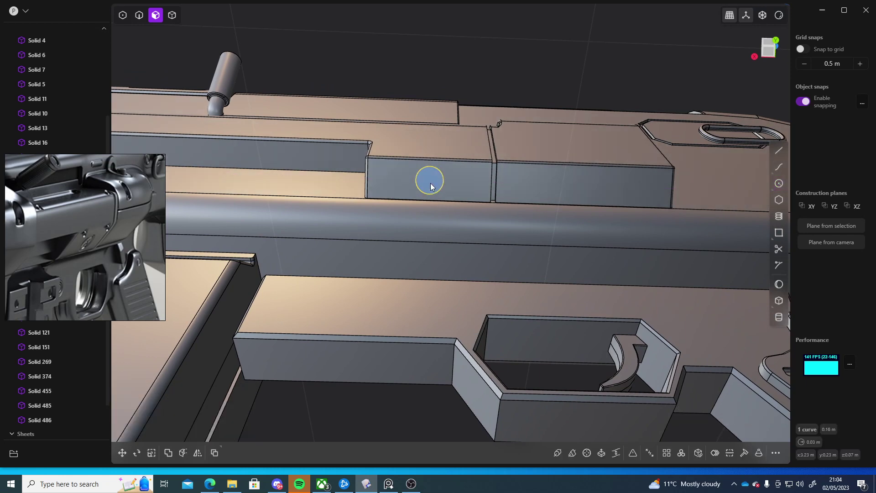
# Extrude the circle outward by about 0.0101 m as a separate disc
pyautogui.press('e')
pyautogui.moveTo(431, 184); pyautogui.dragTo(458, 255, button='middle')
pyautogui.moveTo(462, 265); pyautogui.dragTo(461, 268)
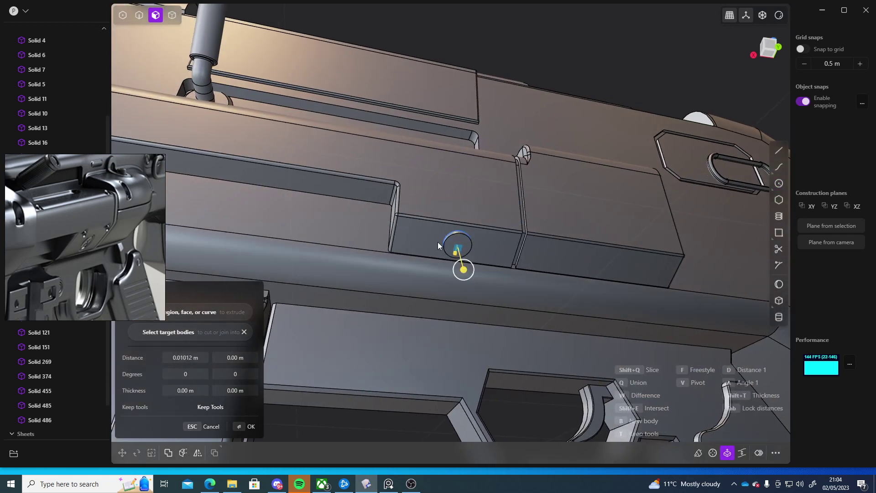
pyautogui.scroll(4, 437, 246)
pyautogui.moveTo(438, 245); pyautogui.dragTo(434, 197, button='middle')
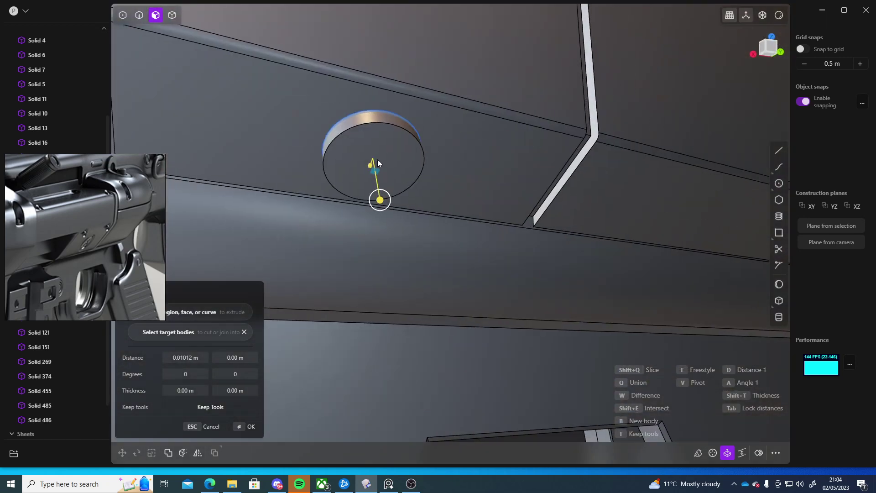
pyautogui.moveTo(377, 163); pyautogui.dragTo(450, 163, button='middle')
pyautogui.press('Return')
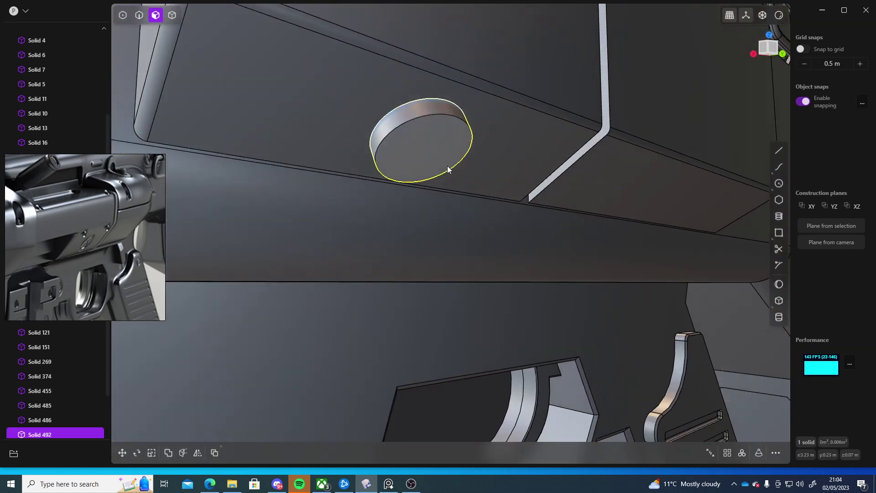
# Delete the disc's leftover circle curve
pyautogui.scroll(-3, 73, 429)
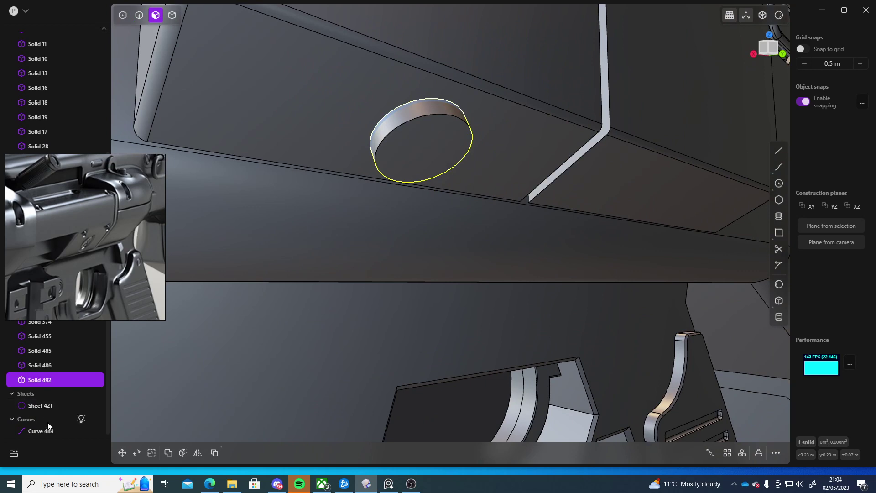
pyautogui.click(50, 427)
pyautogui.press('Delete')
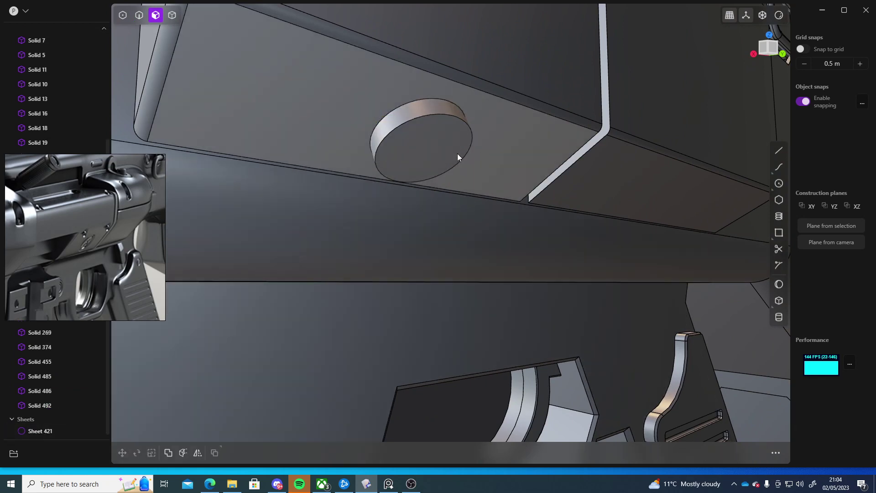
# Move the disc slightly upward so that it sinks into the rail's angled underside
pyautogui.press('4')
pyautogui.click(417, 143)
pyautogui.moveTo(417, 142); pyautogui.dragTo(488, 213, button='middle')
pyautogui.press('g')
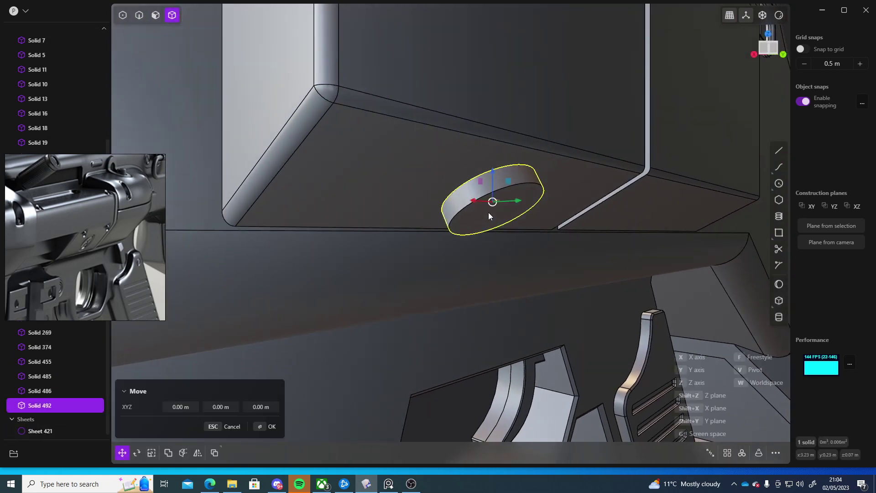
pyautogui.moveTo(508, 194); pyautogui.dragTo(501, 174)
pyautogui.press('Return')
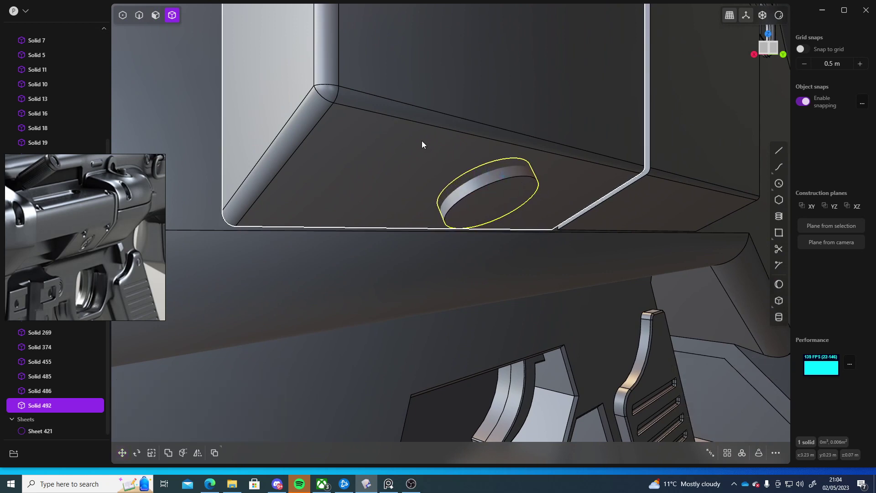
# Try to cut the rail body with the disc using the Cut command
pyautogui.click(464, 166)
pyautogui.press('c')
pyautogui.click(486, 198)
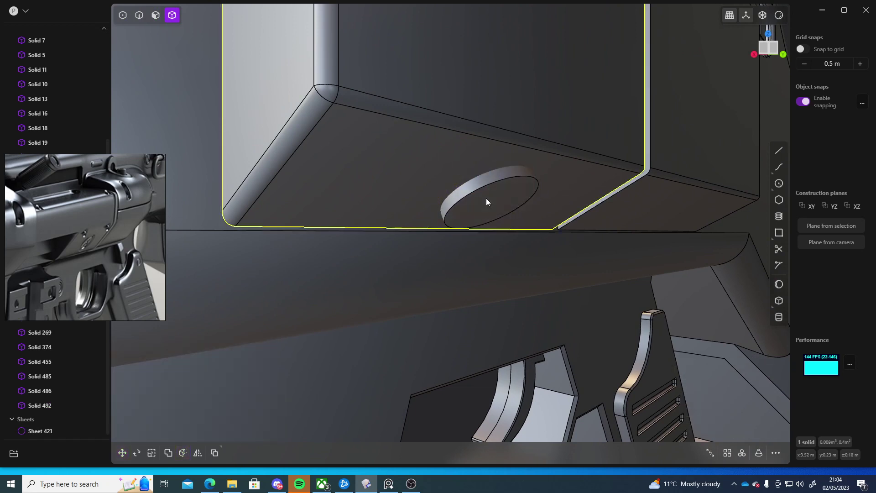
pyautogui.press('c')
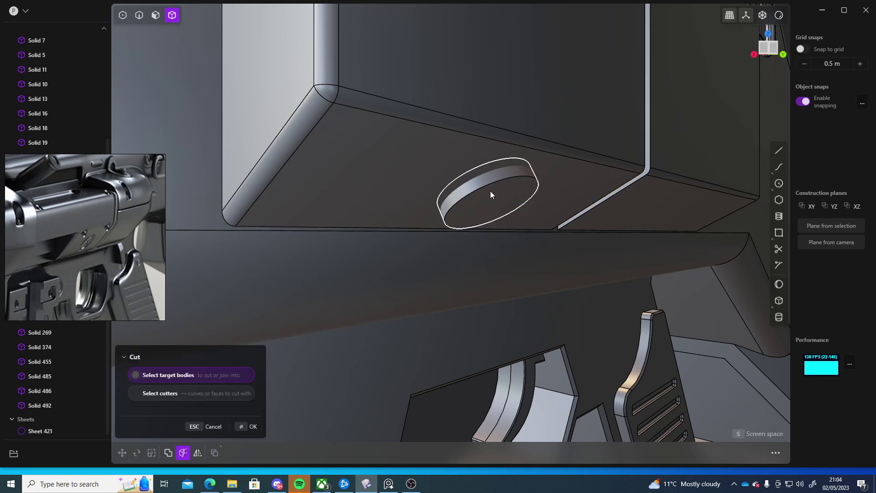
pyautogui.hotkey('ctrl', 'z')
# Subtract the disc from the rail body with a Boolean difference to make a round recess in the underside
pyautogui.press('q')
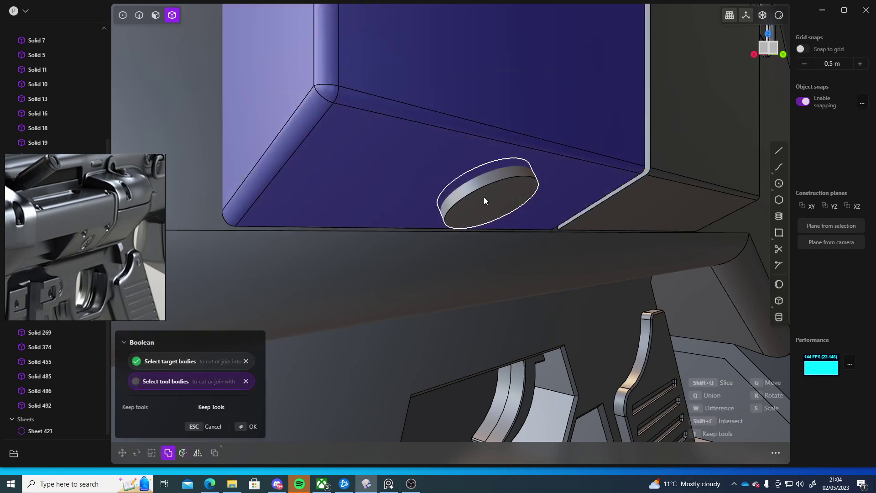
pyautogui.click(483, 200)
pyautogui.press('w')
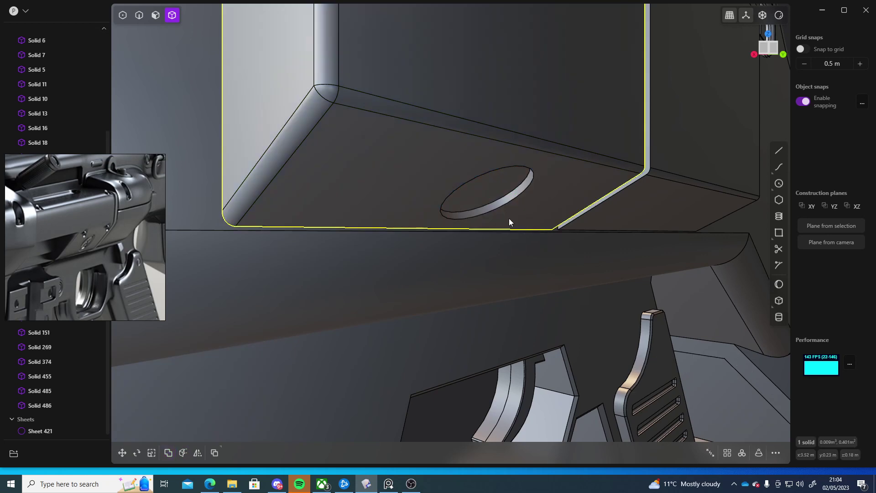
# Fillet the inner and outer circular edges of the round recess with a small radius
pyautogui.press('2')
pyautogui.click(500, 200)
pyautogui.keyDown('shift'); pyautogui.click(501, 206); pyautogui.keyUp('shift')
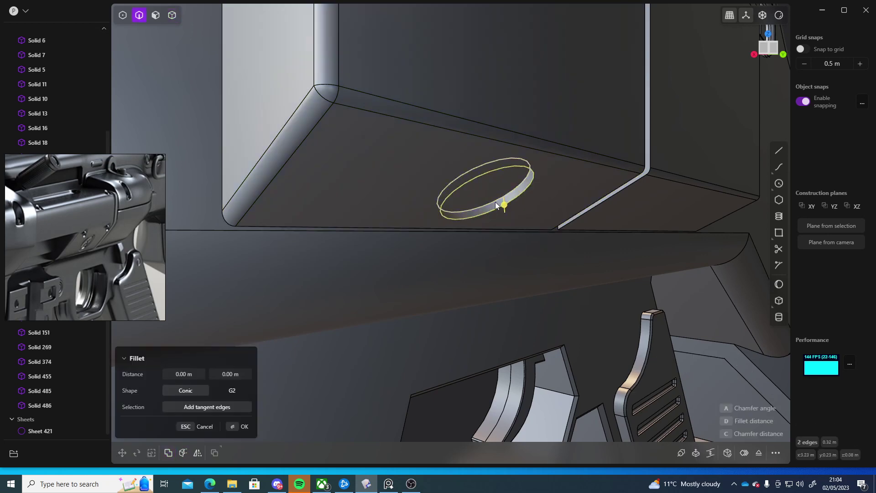
pyautogui.moveTo(502, 205); pyautogui.dragTo(524, 201)
pyautogui.press('Return')
pyautogui.click(527, 191)
pyautogui.press('b')
pyautogui.press('Return')
# Examine the rifle's whole side and compare it with the full view of the reference weapon
pyautogui.moveTo(589, 260); pyautogui.dragTo(477, 170, button='middle')
pyautogui.scroll(-4, 477, 170)
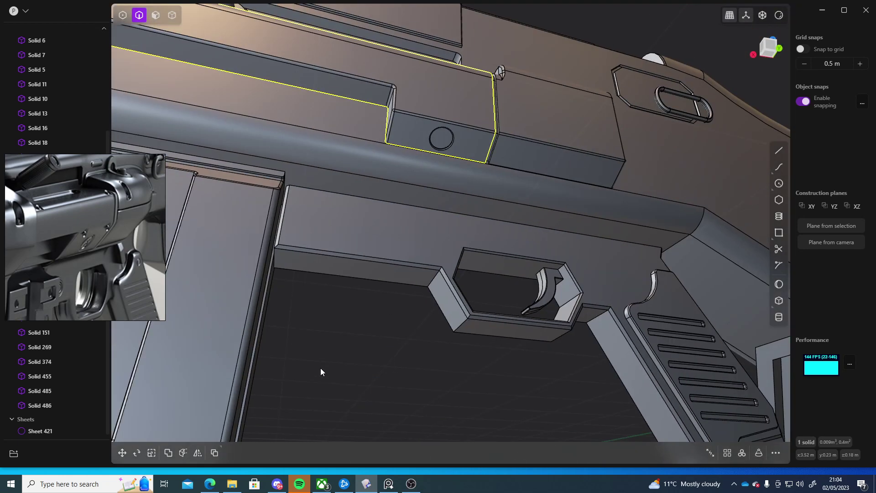
pyautogui.moveTo(409, 334); pyautogui.dragTo(373, 332, button='middle')
pyautogui.click(351, 358)
pyautogui.scroll(-6, 394, 340)
pyautogui.scroll(-5, 373, 332)
pyautogui.moveTo(406, 286)
pyautogui.mouseDown(button='middle')
pyautogui.moveTo(348, 310)
pyautogui.moveTo(379, 343)
pyautogui.moveTo(403, 297)
pyautogui.mouseUp(button='middle')
pyautogui.scroll(5, 403, 297)
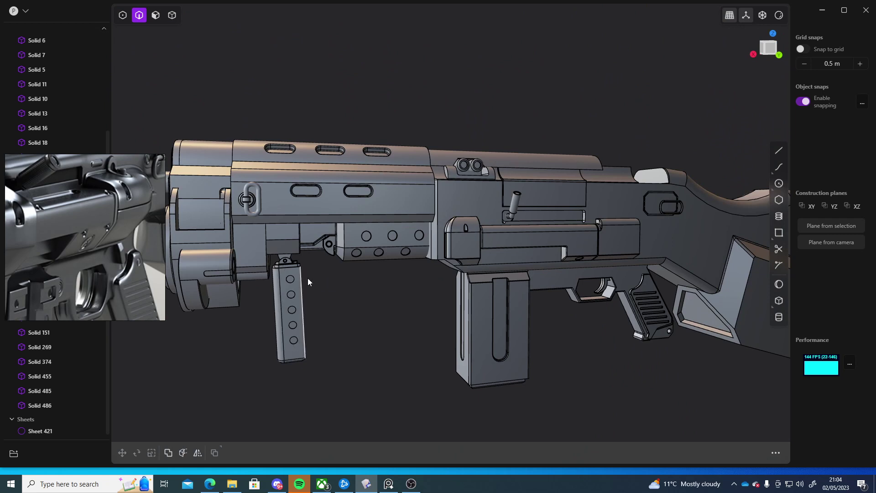
pyautogui.scroll(-3, 106, 240)
pyautogui.moveTo(106, 240)
pyautogui.mouseDown(button='middle')
pyautogui.moveTo(132, 218)
pyautogui.moveTo(100, 243)
pyautogui.moveTo(55, 232)
pyautogui.moveTo(78, 269)
pyautogui.moveTo(106, 240)
pyautogui.moveTo(95, 237)
pyautogui.mouseUp(button='middle')
pyautogui.scroll(-3, 129, 227)
pyautogui.scroll(4, 101, 242)
pyautogui.scroll(-4, 68, 228)
pyautogui.scroll(-2, 78, 270)
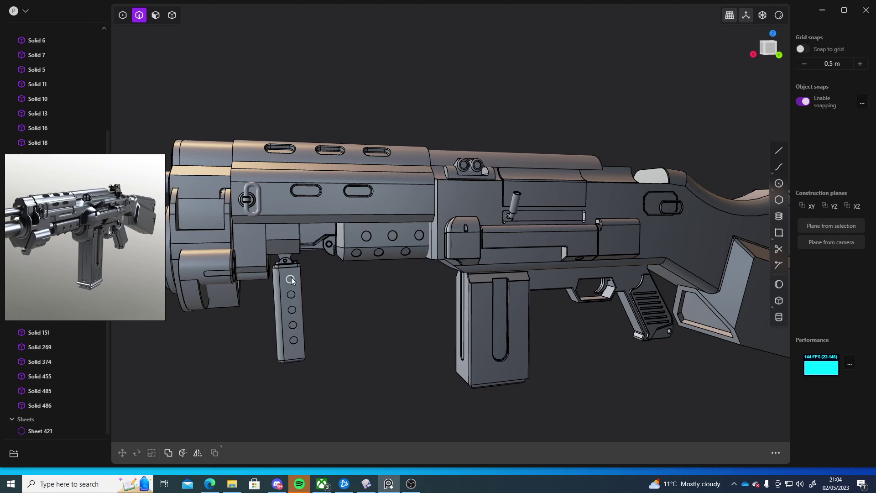
# Try to fillet the edges of the five round holes on the foregrip's side
pyautogui.keyDown('shift'); pyautogui.moveTo(292, 281); pyautogui.dragTo(409, 233, button='middle'); pyautogui.keyUp('shift')
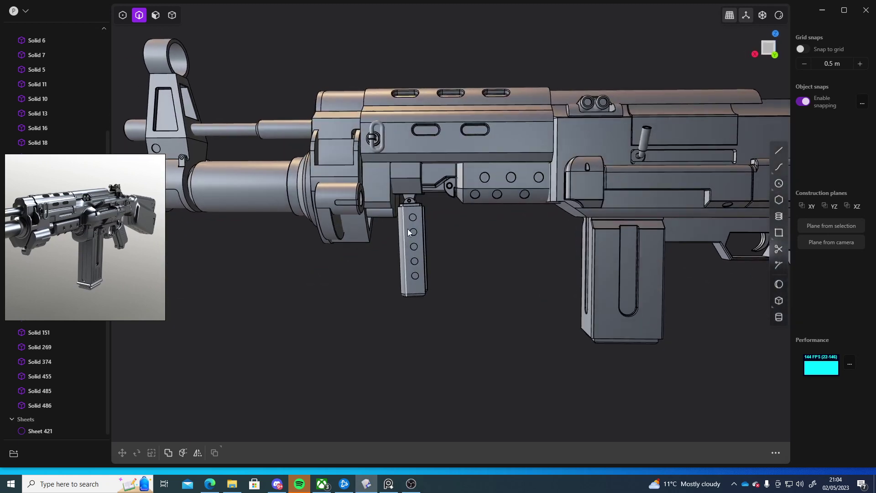
pyautogui.scroll(4, 407, 232)
pyautogui.click(412, 213)
pyautogui.press('f')
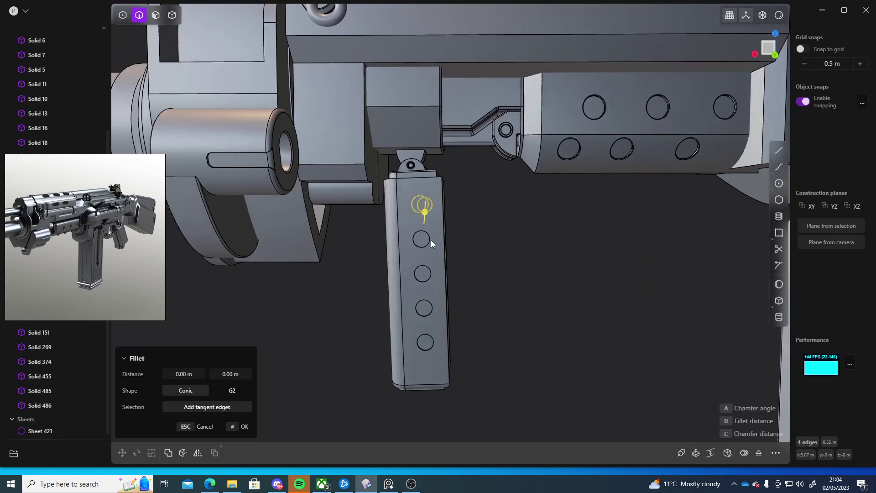
pyautogui.click(426, 237)
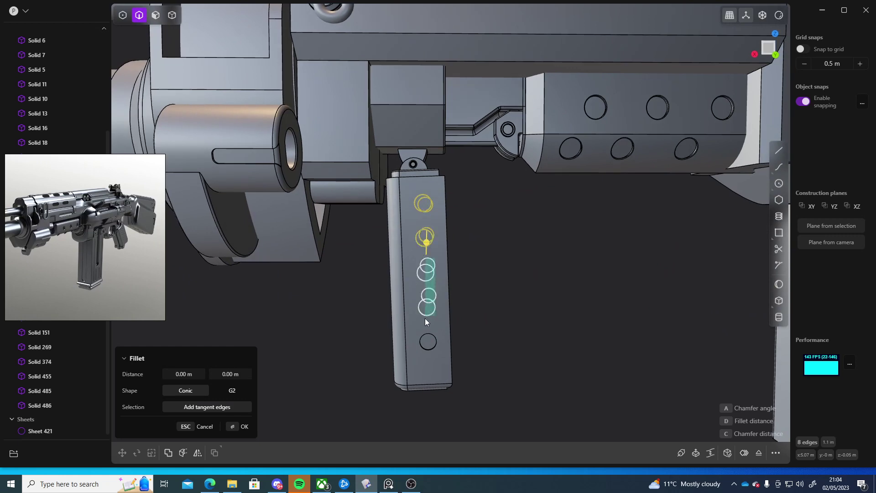
pyautogui.click(426, 343)
pyautogui.press('Return')
pyautogui.moveTo(507, 291); pyautogui.dragTo(501, 255, button='middle')
pyautogui.hotkey('ctrl', 'z')
pyautogui.press('b')
pyautogui.press('Escape')
pyautogui.scroll(4, 411, 226)
pyautogui.scroll(-4, 620, 240)
pyautogui.click(578, 247)
pyautogui.hotkey('ctrl', 'z')
pyautogui.click(608, 273)
# Compare the model's handguard and receiver details with a close-up of the reference render
pyautogui.scroll(-4, 593, 279)
pyautogui.scroll(-3, 617, 250)
pyautogui.scroll(-4, 429, 261)
pyautogui.scroll(-3, 503, 254)
pyautogui.scroll(-3, 89, 249)
pyautogui.moveTo(86, 248); pyautogui.dragTo(77, 240, button='middle')
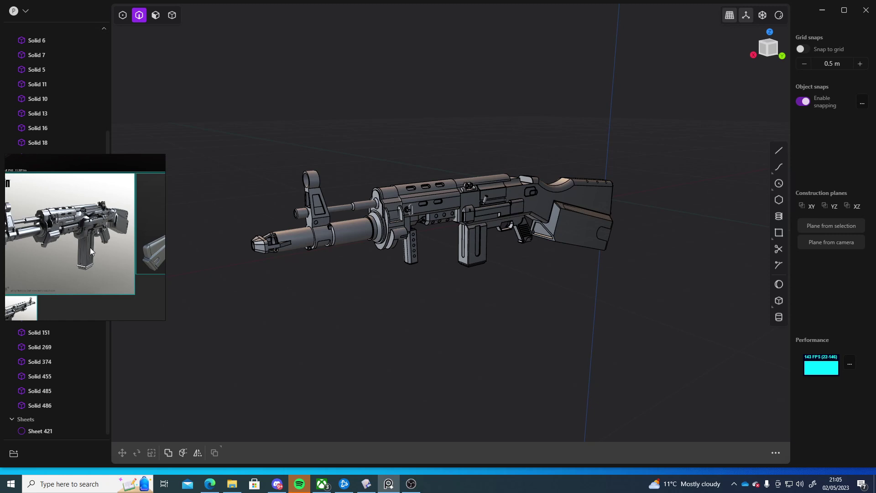
pyautogui.scroll(6, 92, 210)
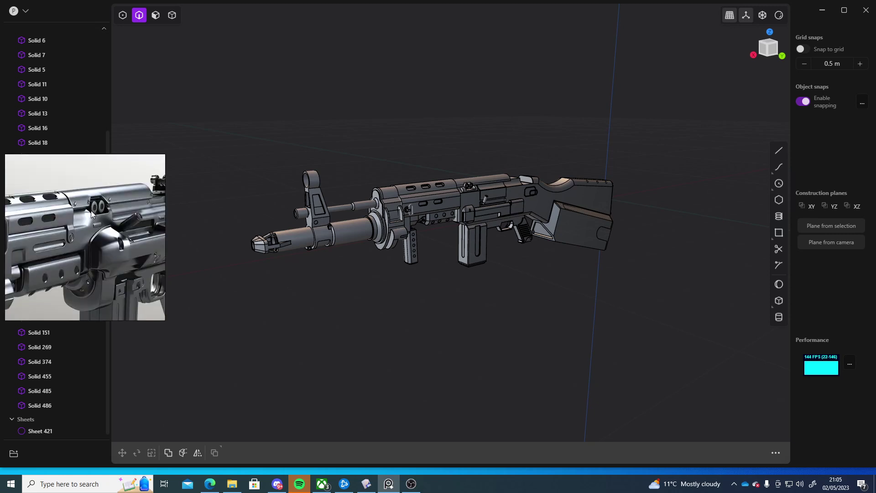
pyautogui.moveTo(110, 233); pyautogui.dragTo(90, 232, button='middle')
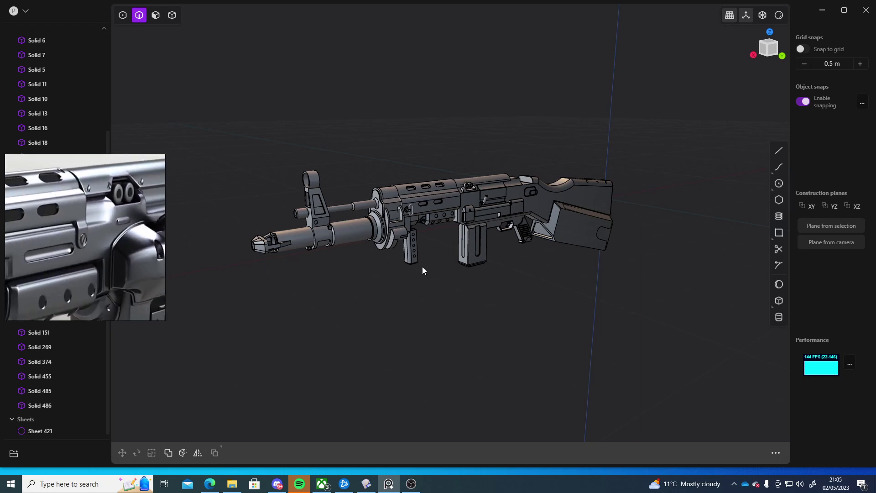
pyautogui.scroll(5, 421, 224)
pyautogui.moveTo(497, 229); pyautogui.dragTo(548, 226, button='middle')
pyautogui.scroll(-3, 73, 259)
pyautogui.moveTo(79, 255); pyautogui.dragTo(135, 239, button='middle')
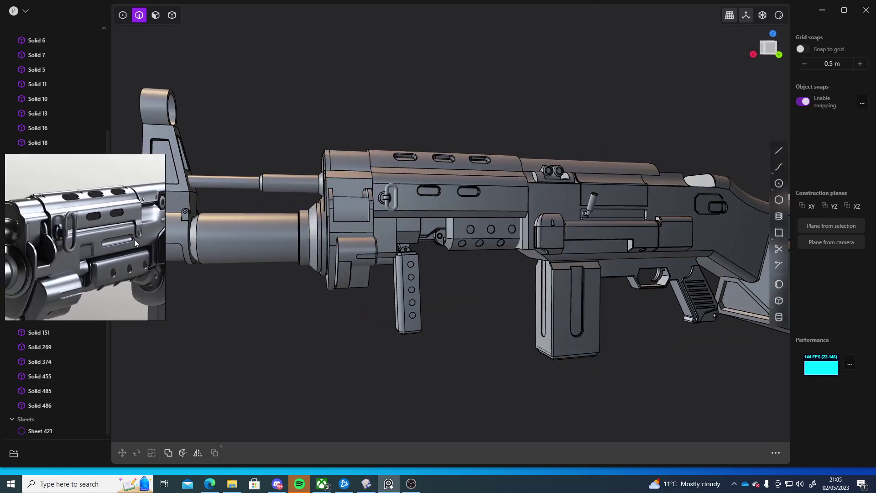
pyautogui.scroll(-2, 134, 239)
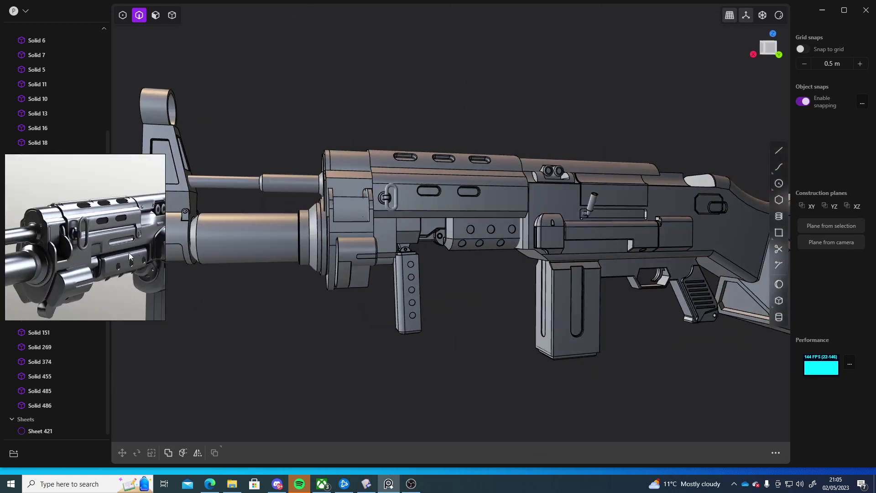
# Look through the reference board's rifle images, checking the barrel, the stock and the other views
pyautogui.moveTo(525, 271); pyautogui.dragTo(516, 316, button='middle')
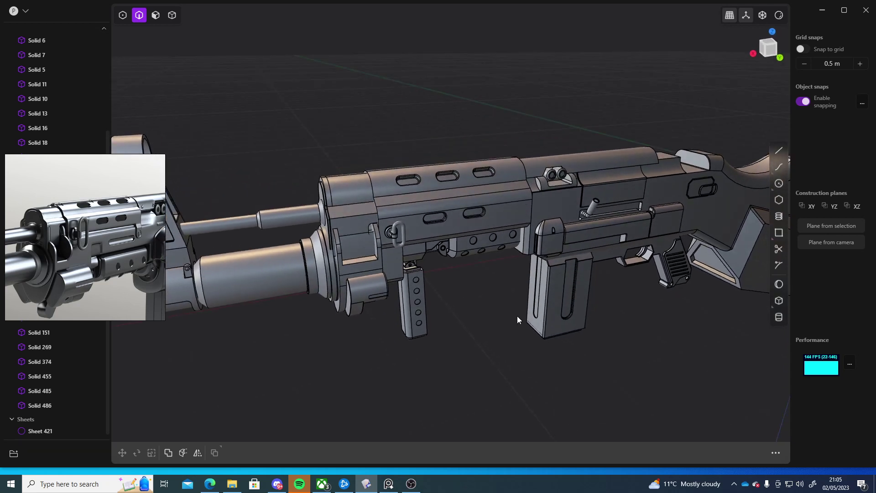
pyautogui.scroll(-2, 136, 253)
pyautogui.moveTo(120, 254); pyautogui.dragTo(81, 228, button='middle')
pyautogui.scroll(-3, 115, 233)
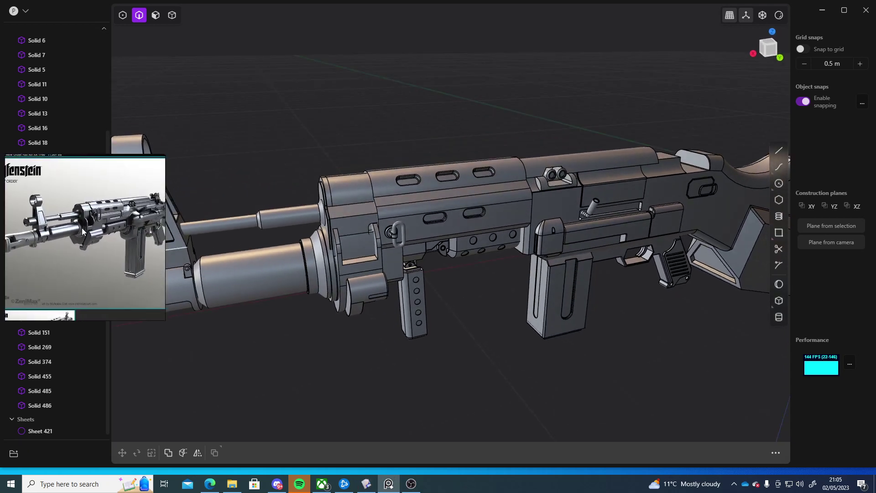
pyautogui.scroll(-5, 82, 228)
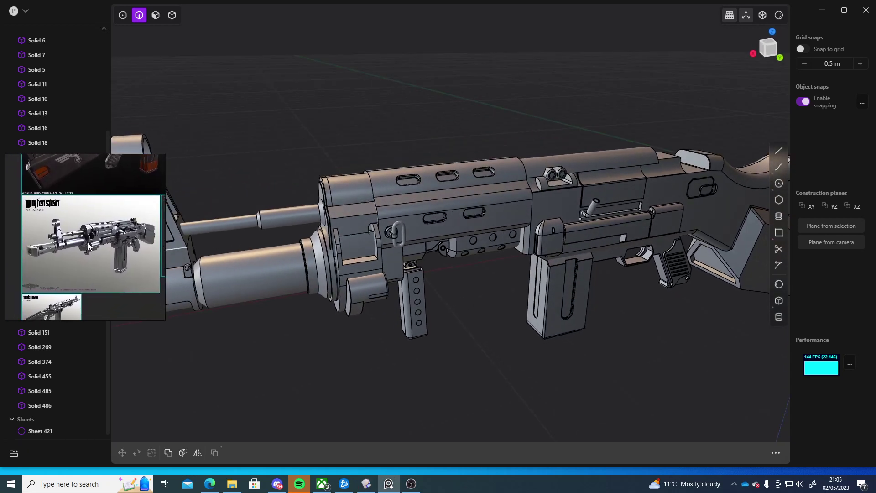
pyautogui.scroll(6, 89, 246)
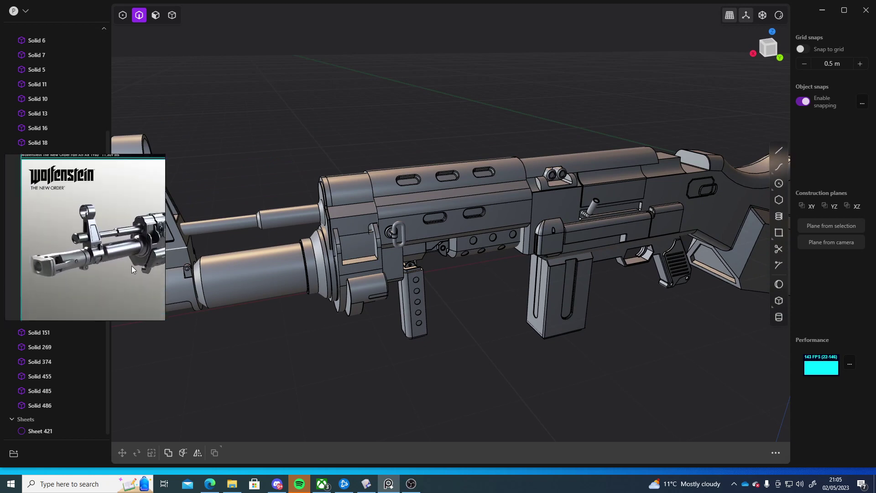
pyautogui.scroll(-3, 132, 266)
pyautogui.moveTo(132, 264); pyautogui.dragTo(111, 251, button='middle')
pyautogui.scroll(3, 116, 255)
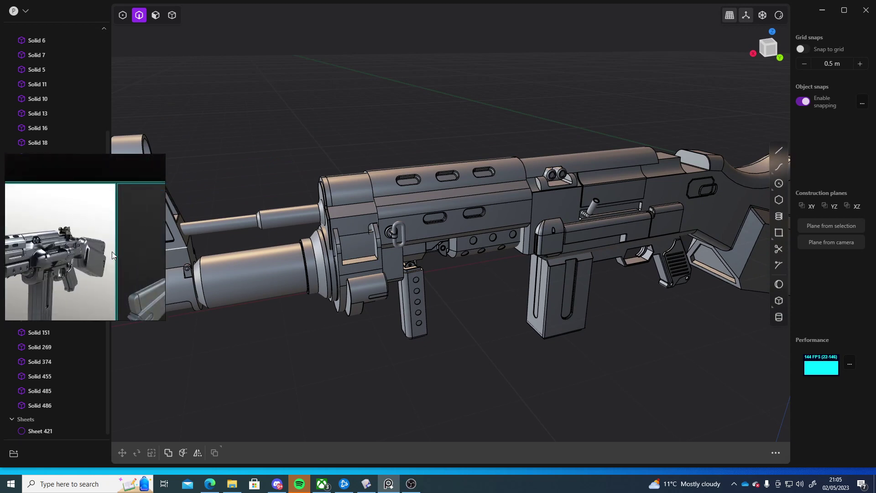
pyautogui.scroll(-5, 111, 251)
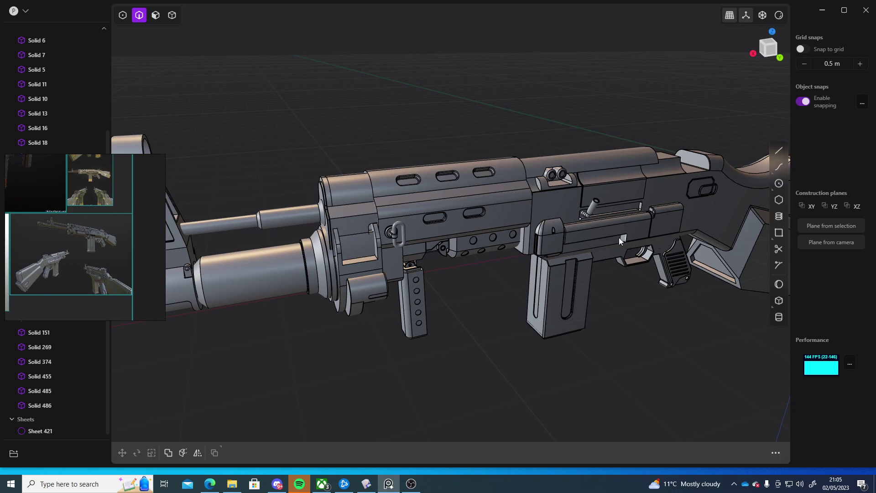
# Inspect the handguard, the side rail's front end and the area above the magazine on the model
pyautogui.moveTo(523, 346); pyautogui.dragTo(463, 309, button='middle')
pyautogui.scroll(5, 446, 317)
pyautogui.scroll(-4, 481, 320)
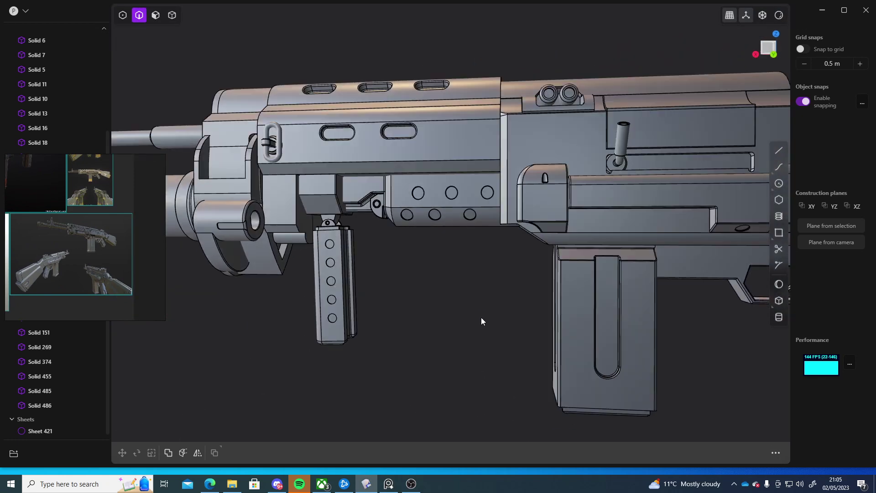
pyautogui.scroll(2, 577, 220)
pyautogui.moveTo(506, 276); pyautogui.dragTo(423, 299, button='middle')
pyautogui.scroll(5, 485, 245)
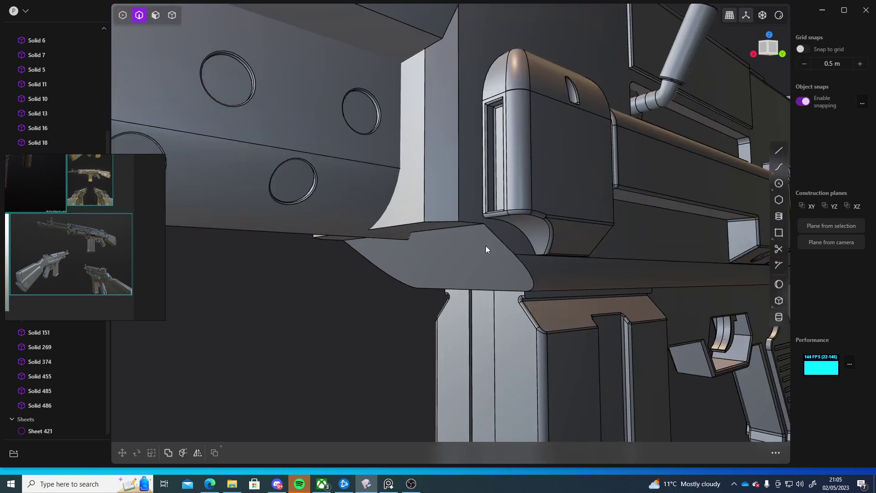
pyautogui.moveTo(485, 246); pyautogui.dragTo(410, 230, button='middle')
pyautogui.scroll(-6, 464, 277)
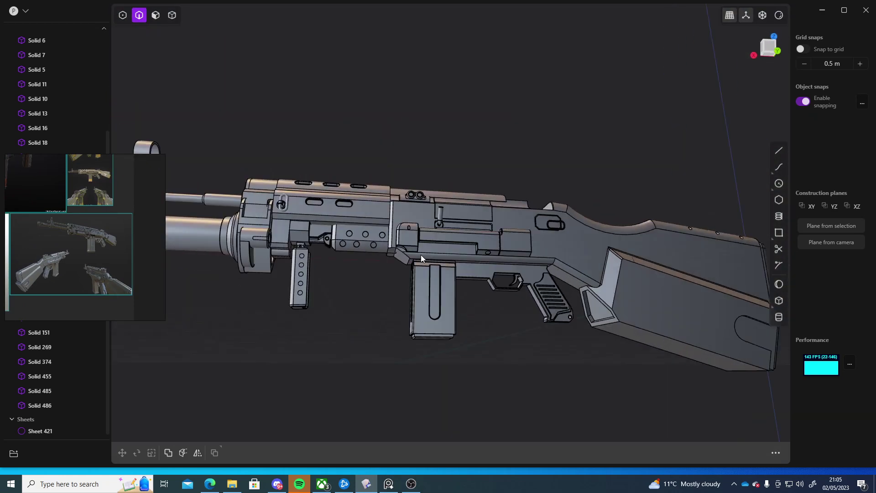